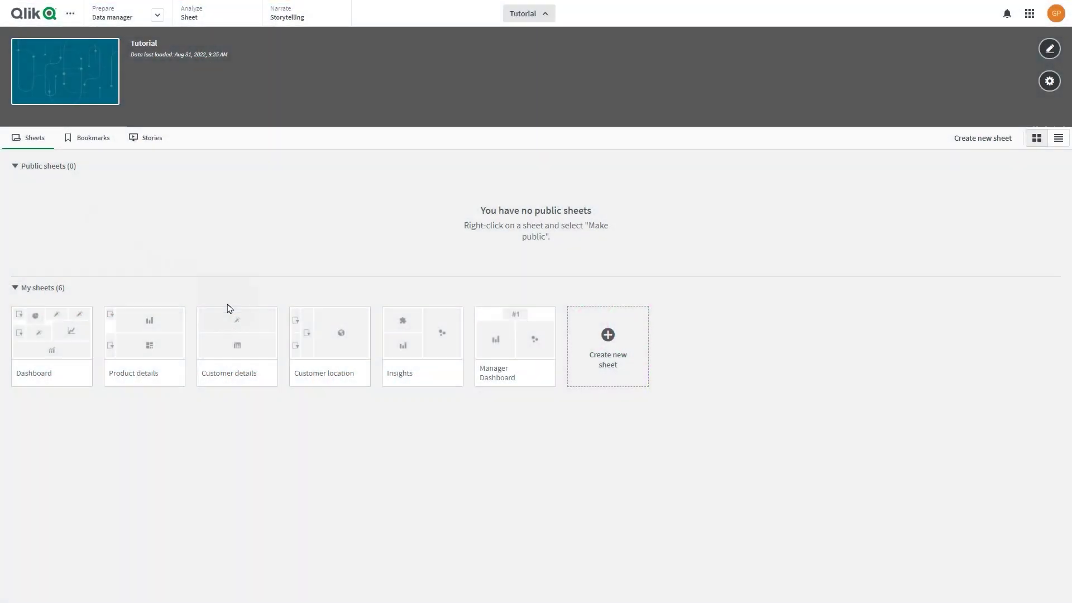
# - Open the Dashboard sheet of the Tutorial app and browse through all of its sheets in order
pyautogui.click(67, 337)
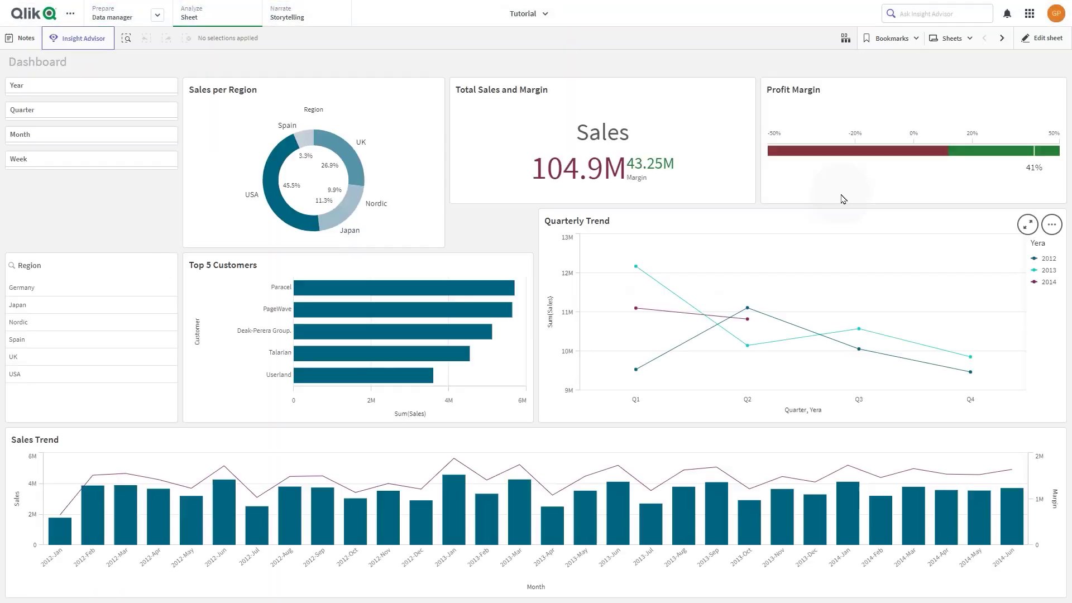
pyautogui.click(1002, 38)
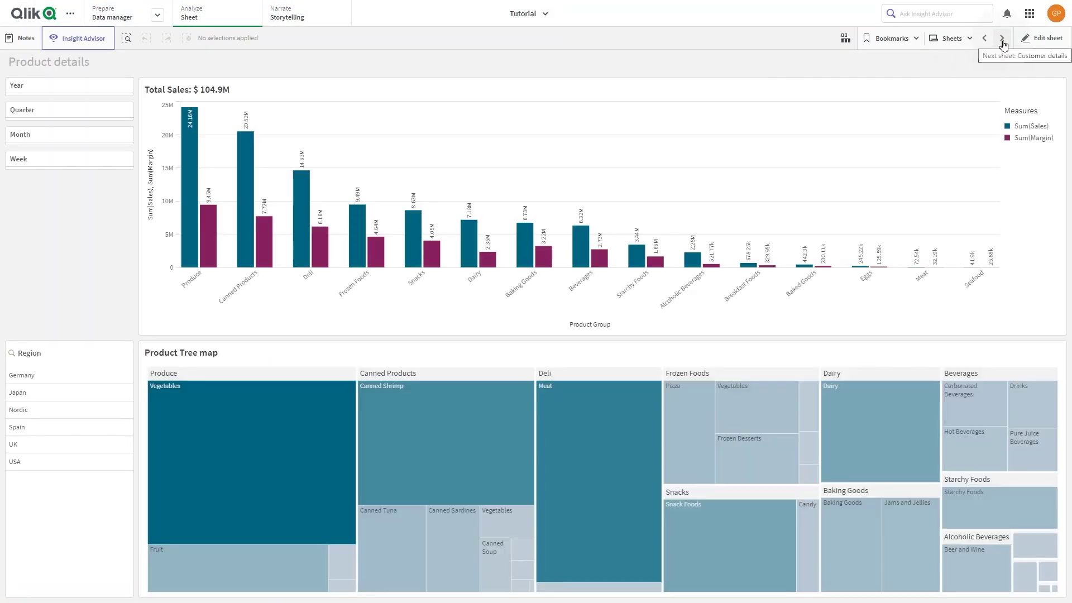
pyautogui.click(1002, 38)
pyautogui.click(1002, 38)
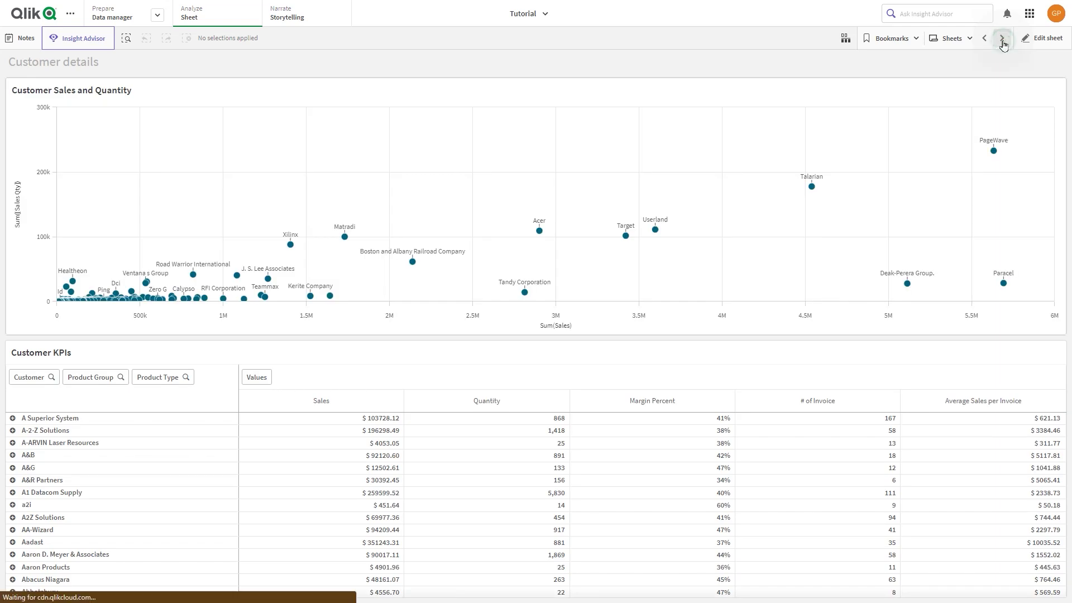
pyautogui.click(1003, 38)
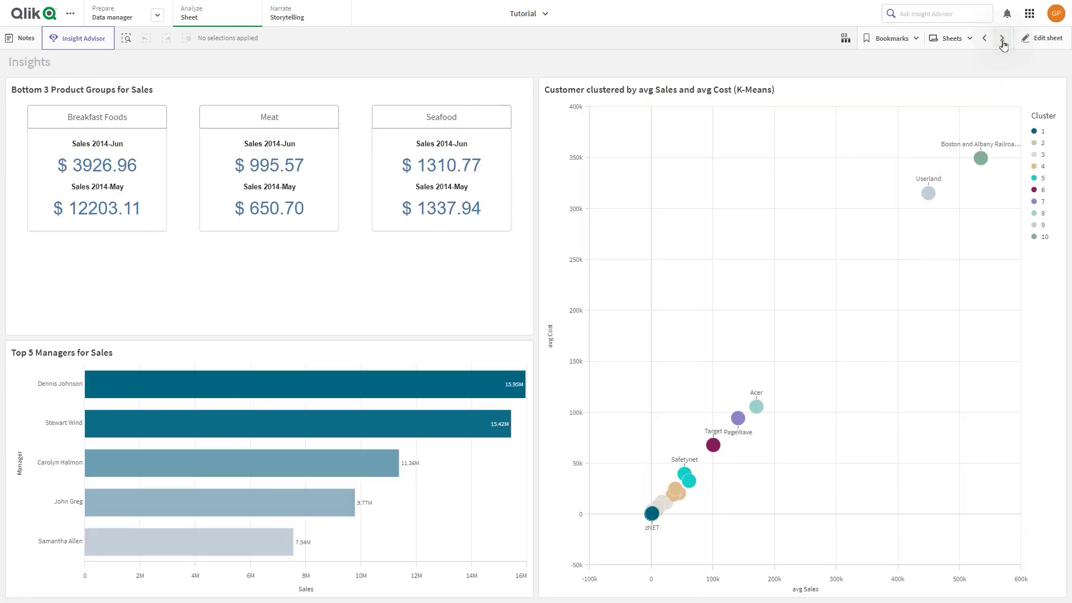
pyautogui.click(1002, 39)
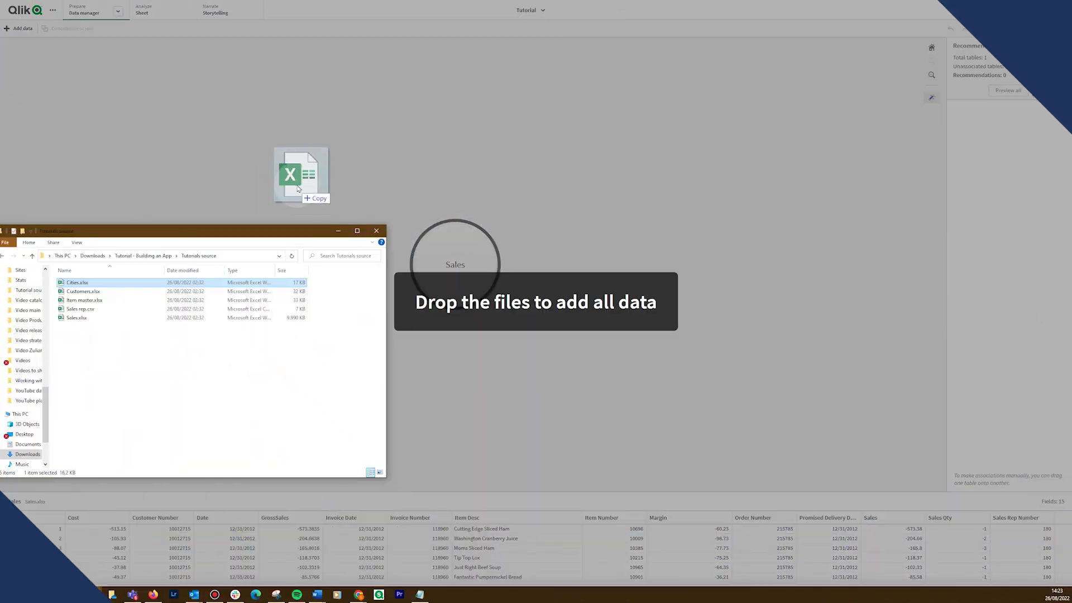
# - Add the Cities.xlsx file from the Tutorials source folder to the app's data
pyautogui.moveTo(296, 176); pyautogui.dragTo(296, 184)
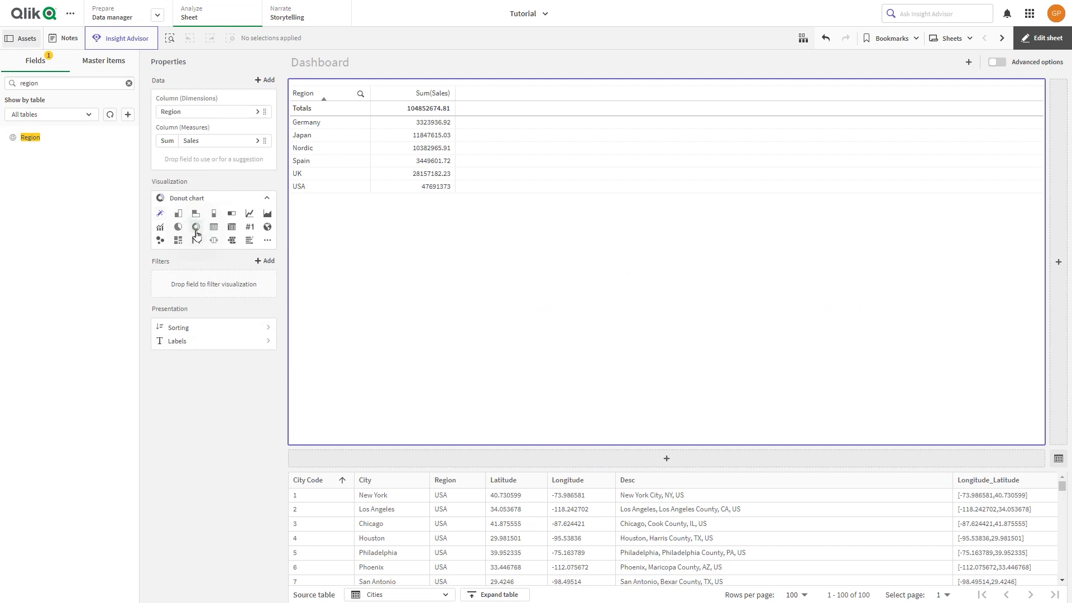
# - Change the Dashboard table of Sum(Sales) by Region to a donut chart
pyautogui.click(196, 228)
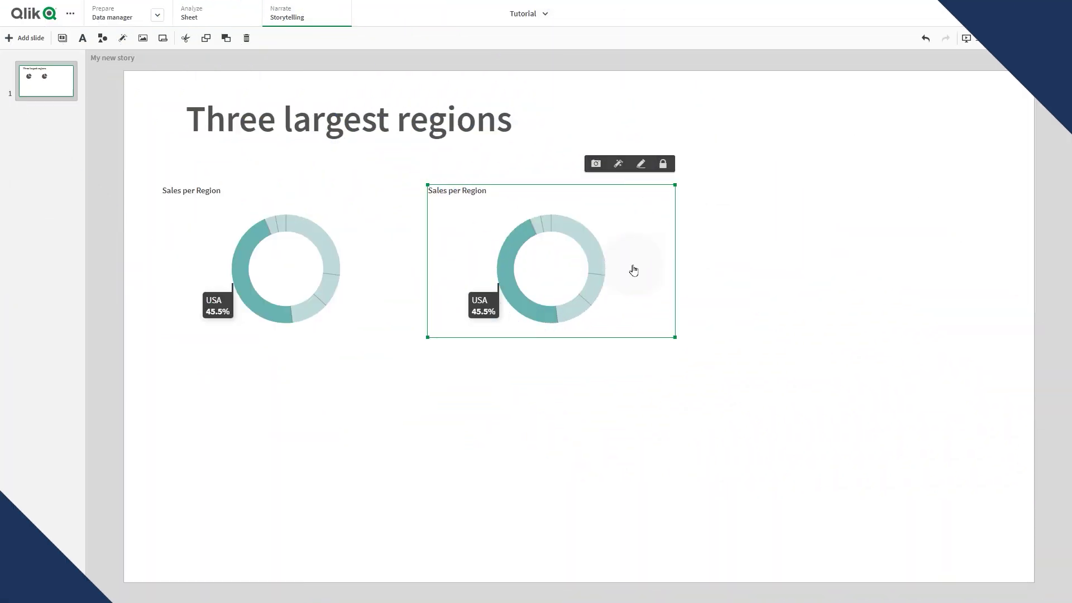
# - Highlight a different region than USA in the second Sales per Region chart on the Three largest regions slide
pyautogui.click(619, 164)
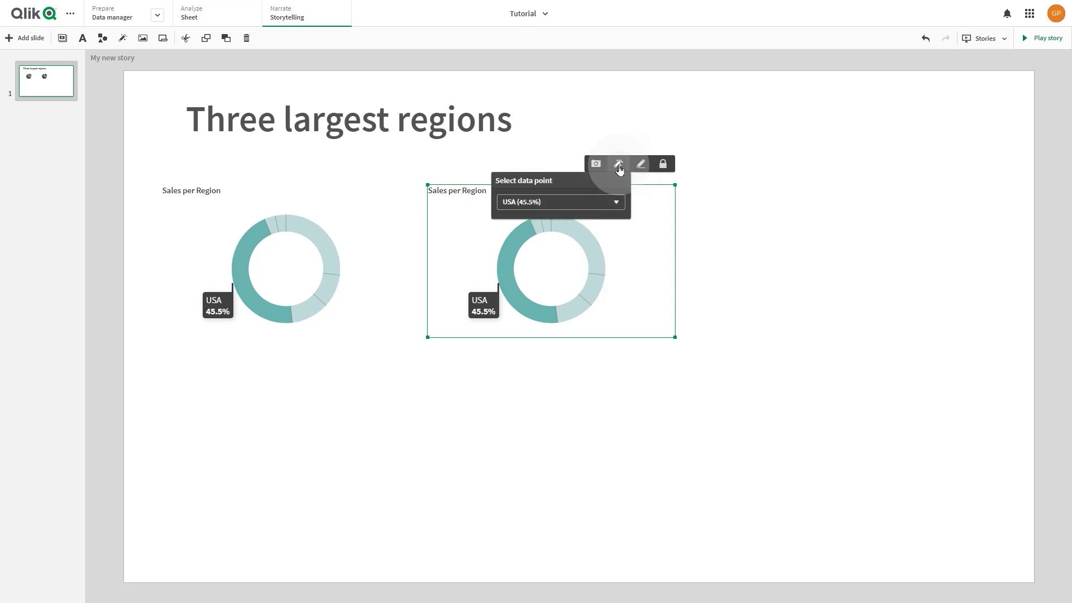
pyautogui.click(598, 201)
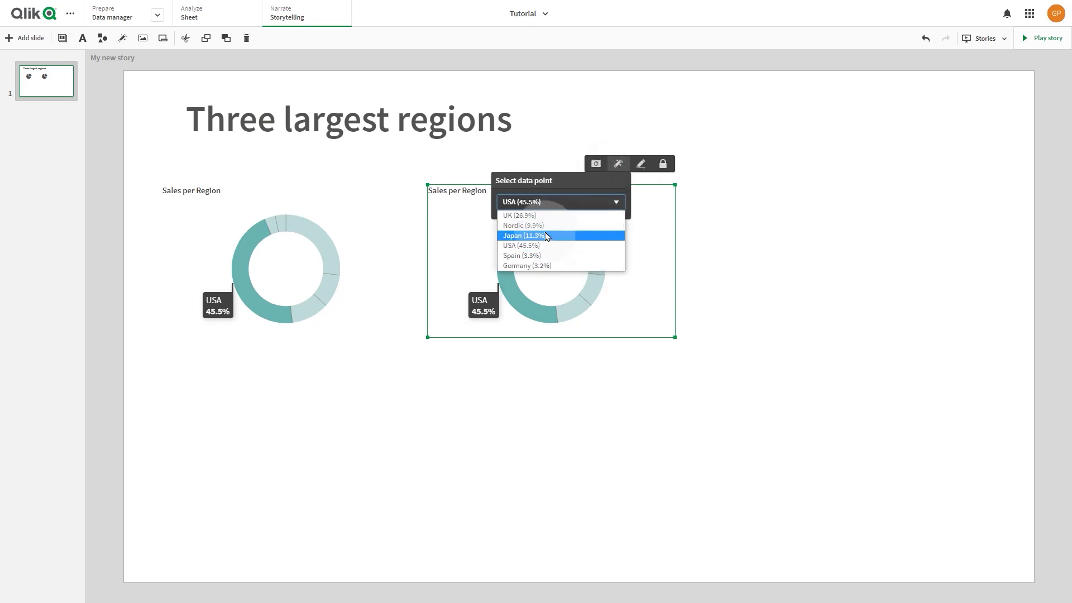
pyautogui.click(541, 225)
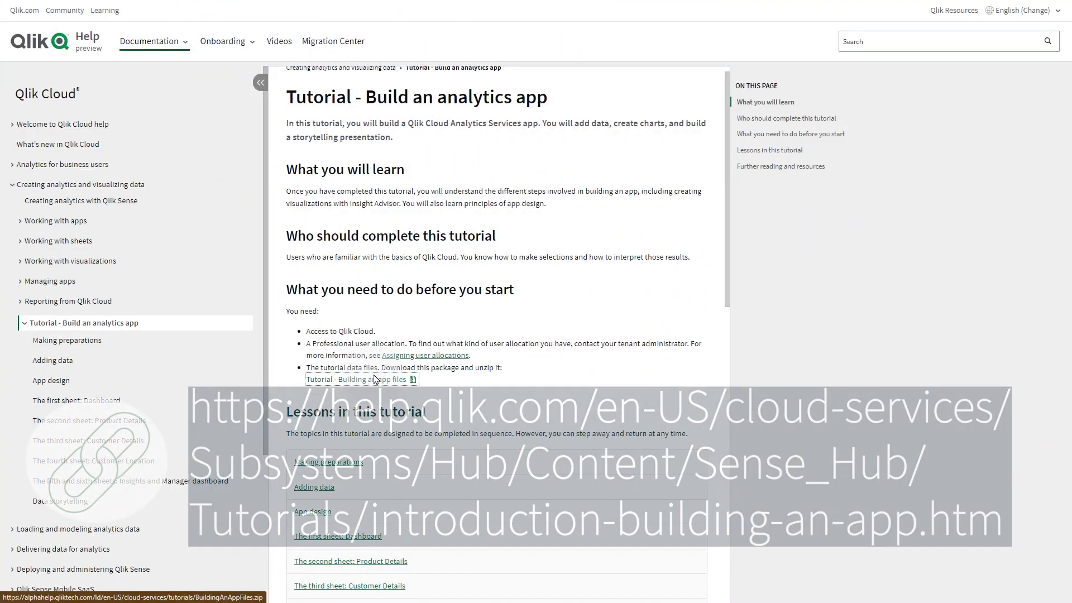
# - Download the "Tutorial - Building an App files" package from the Qlik Help page and open the extracted BuildingAnAppFiles folder
pyautogui.click(374, 380)
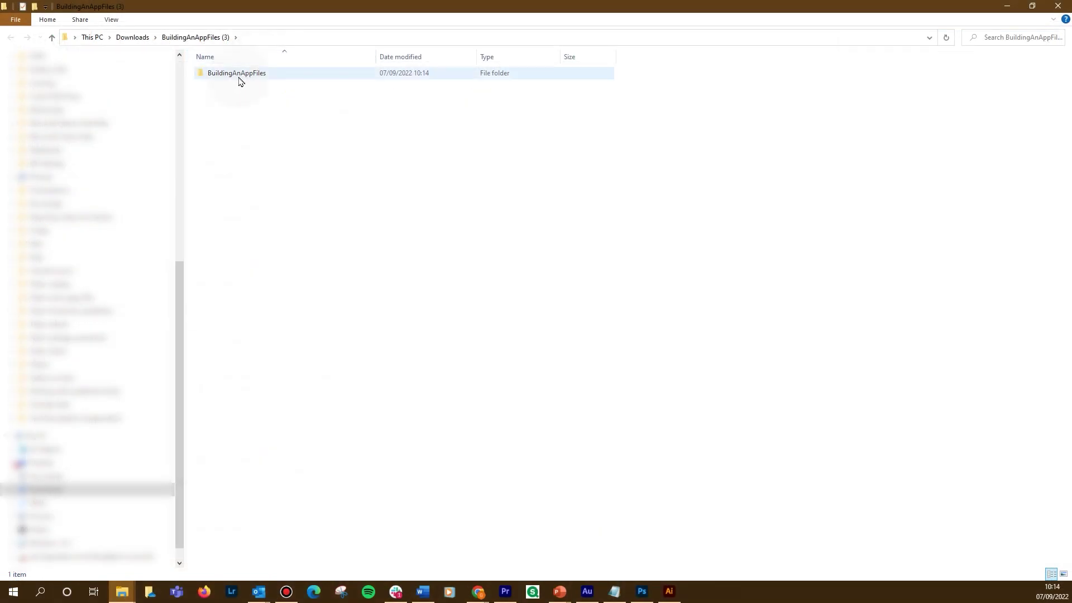
pyautogui.doubleClick(240, 78)
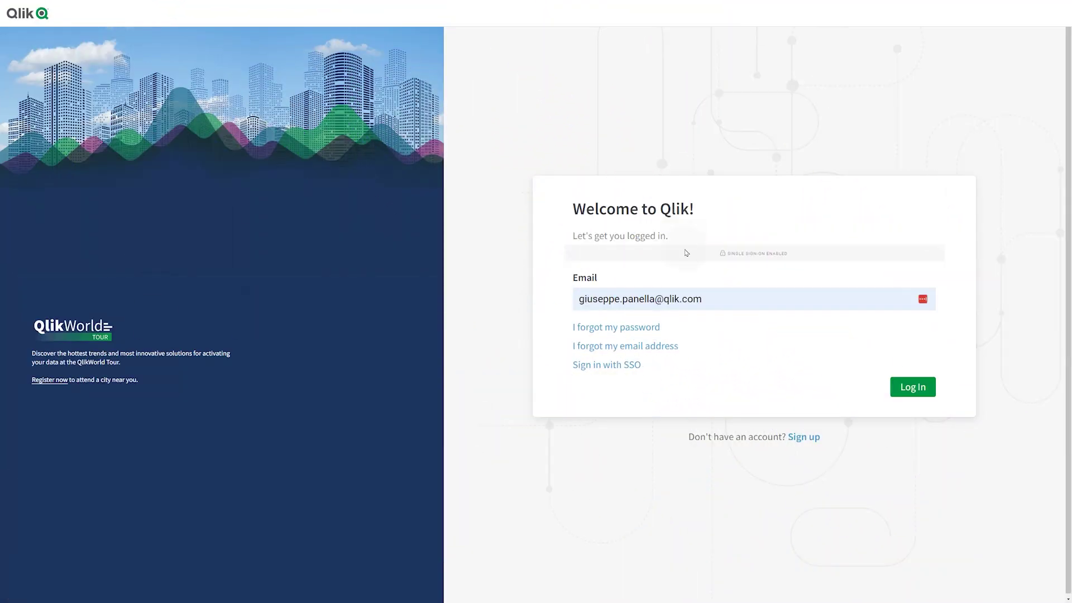
# - Log in to Qlik Cloud and create a new analytics app named Tutorial in the Personal space
pyautogui.click(909, 387)
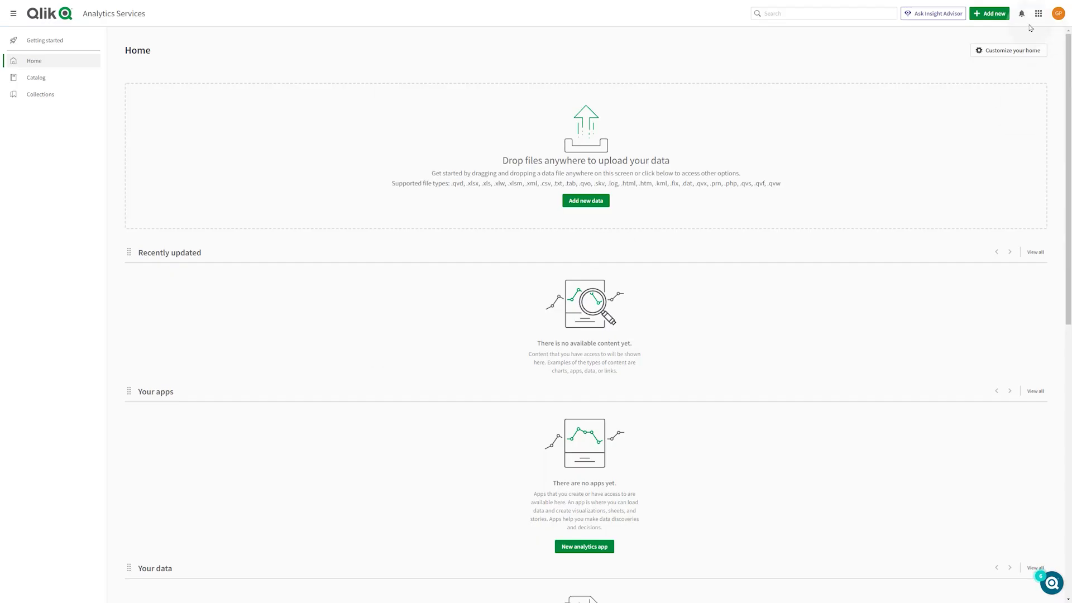
pyautogui.click(979, 18)
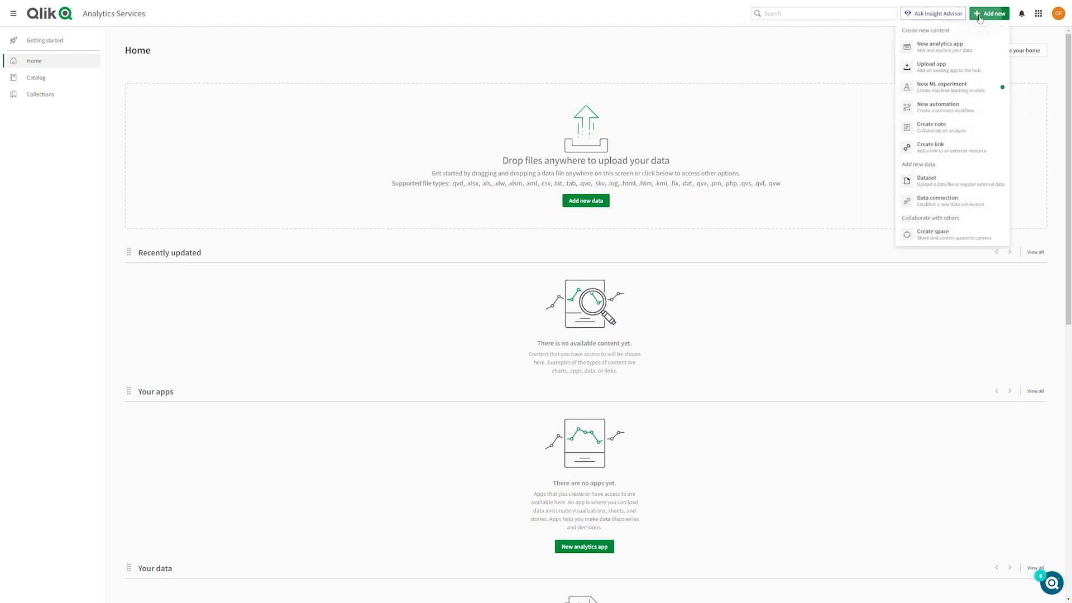
pyautogui.click(957, 48)
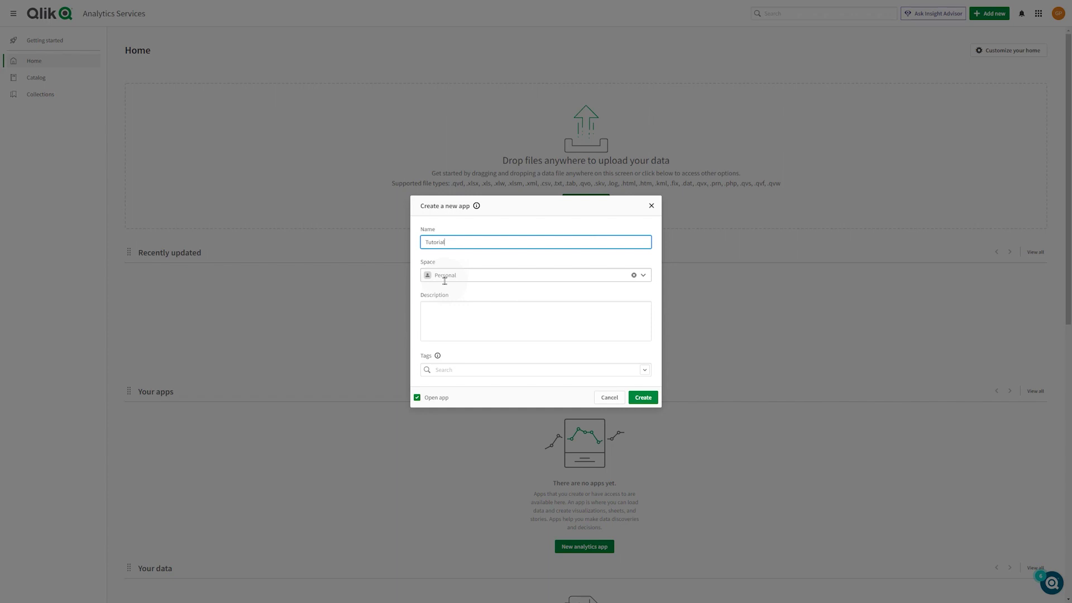
pyautogui.click(642, 399)
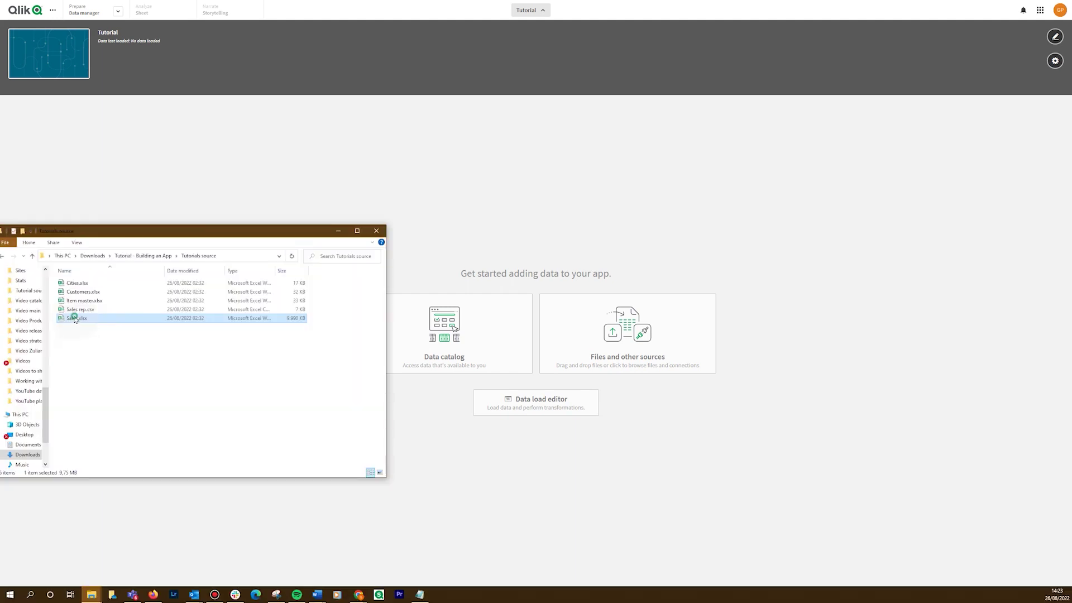
# - Load Sales.xlsx from the Tutorials source folder into the new app and continue in the Data manager
pyautogui.moveTo(75, 319); pyautogui.dragTo(455, 342)
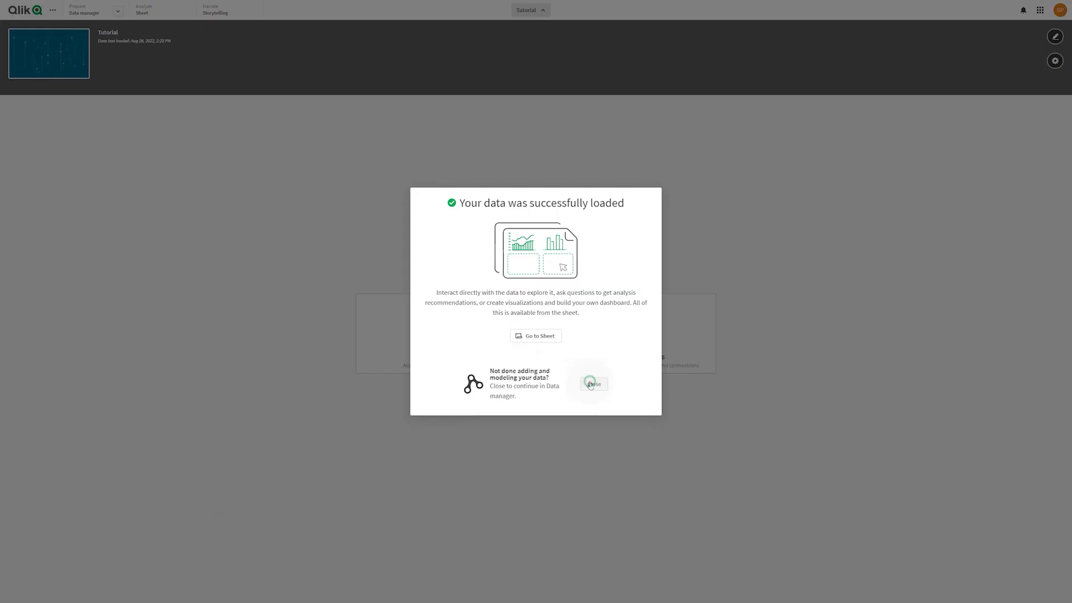
pyautogui.click(590, 384)
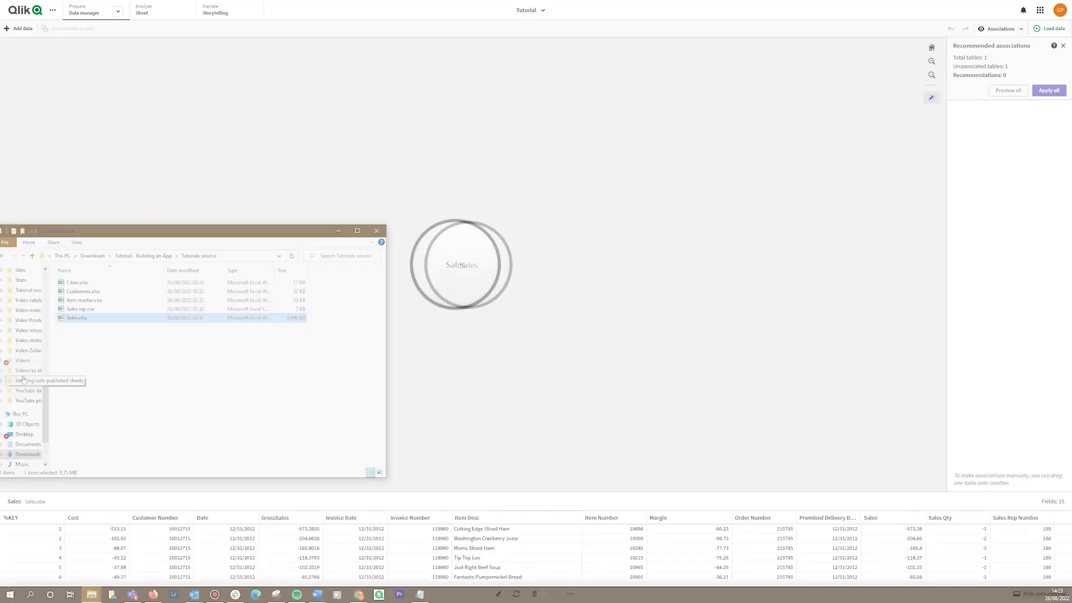
# - Add the Cities.xlsx file from the Tutorials source folder as a table alongside Sales
pyautogui.click(71, 309)
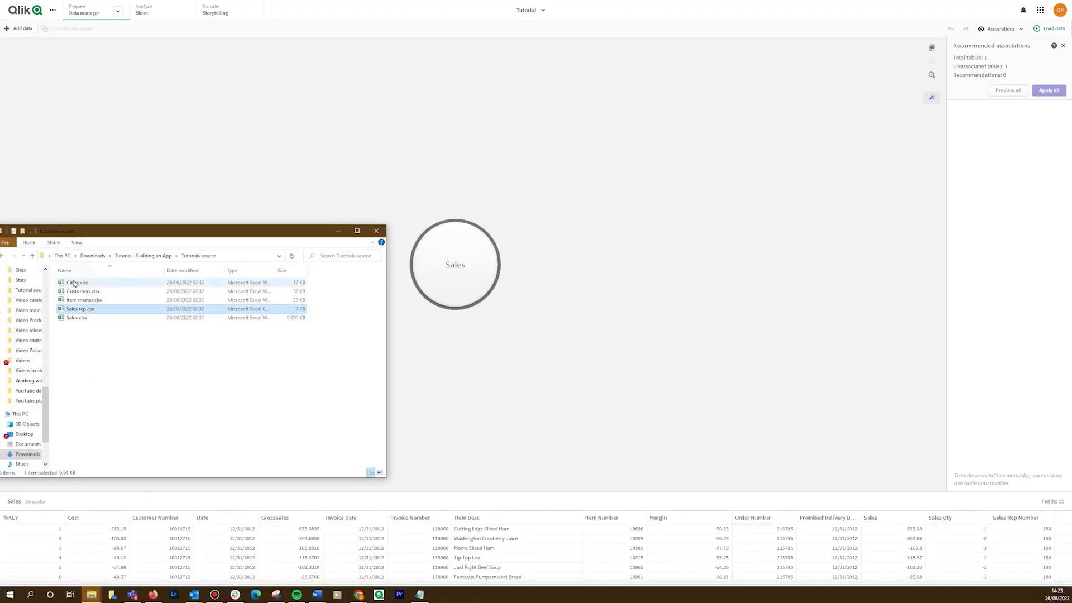
pyautogui.keyDown('shift'); pyautogui.click(74, 283); pyautogui.keyUp('shift')
pyautogui.moveTo(74, 283); pyautogui.dragTo(297, 188)
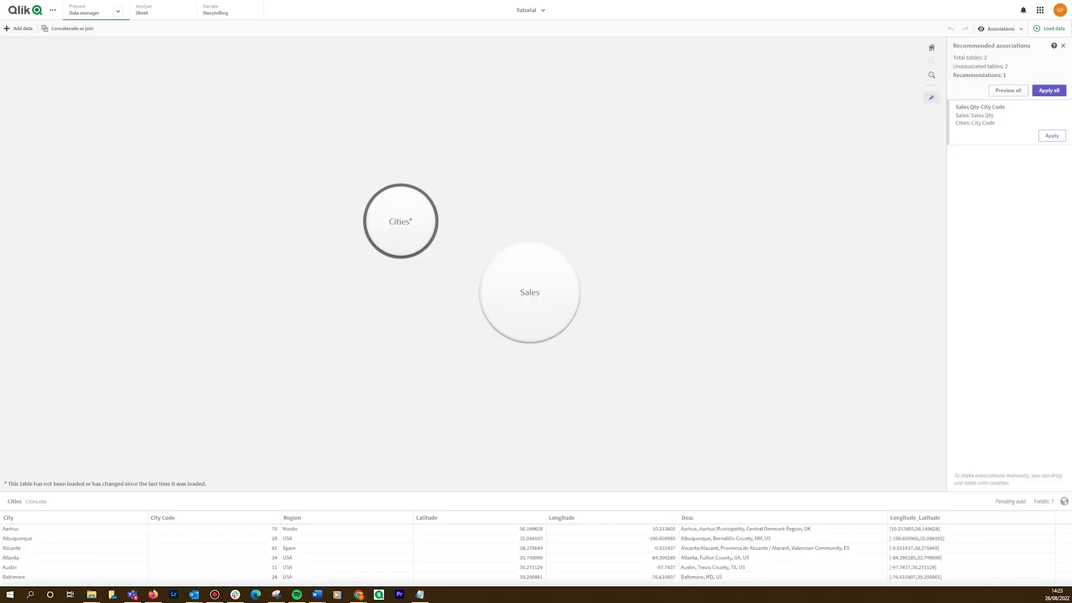
# - Add the Customers.xlsx file from the Tutorials source folder to the data model
pyautogui.hotkey('alt', 'Tab')
pyautogui.click(74, 282)
pyautogui.click(78, 291)
pyautogui.moveTo(78, 291); pyautogui.dragTo(212, 175)
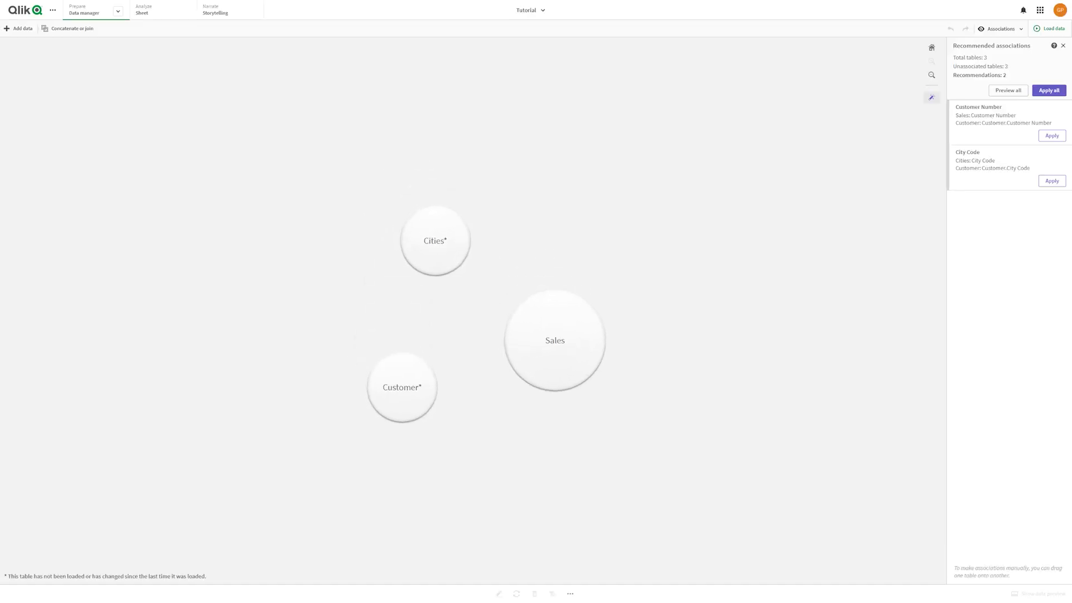
# - Add the Item master.xlsx and Sales rep.csv files from the Tutorials source folder to the data model
pyautogui.hotkey('alt', 'Tab')
pyautogui.click(83, 300)
pyautogui.keyDown('shift'); pyautogui.click(81, 309); pyautogui.keyUp('shift')
pyautogui.moveTo(81, 309); pyautogui.dragTo(352, 187)
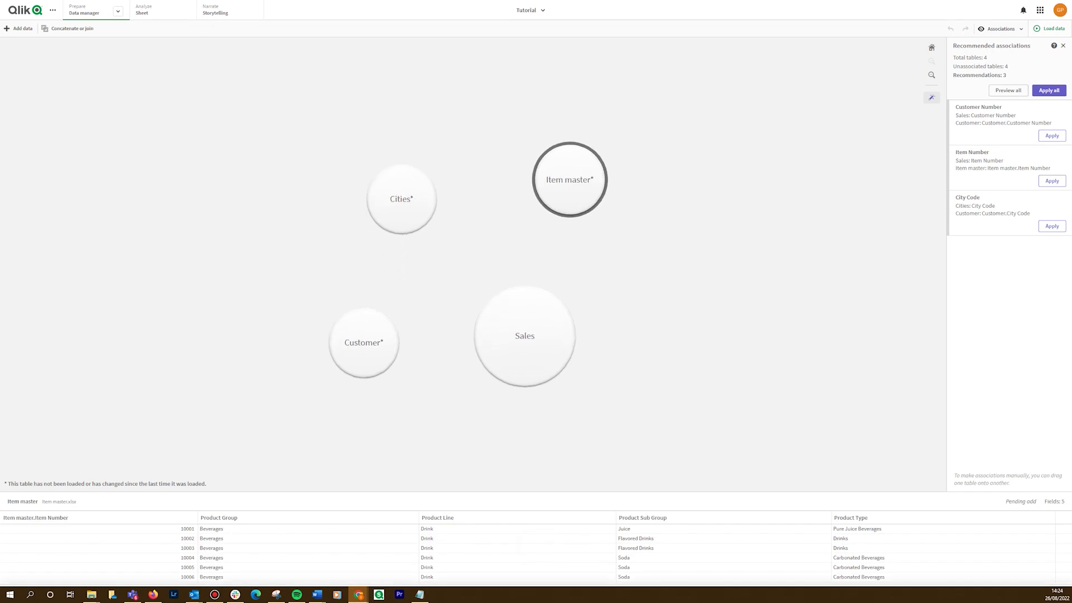
pyautogui.hotkey('alt', 'Tab')
pyautogui.moveTo(80, 309); pyautogui.dragTo(508, 335)
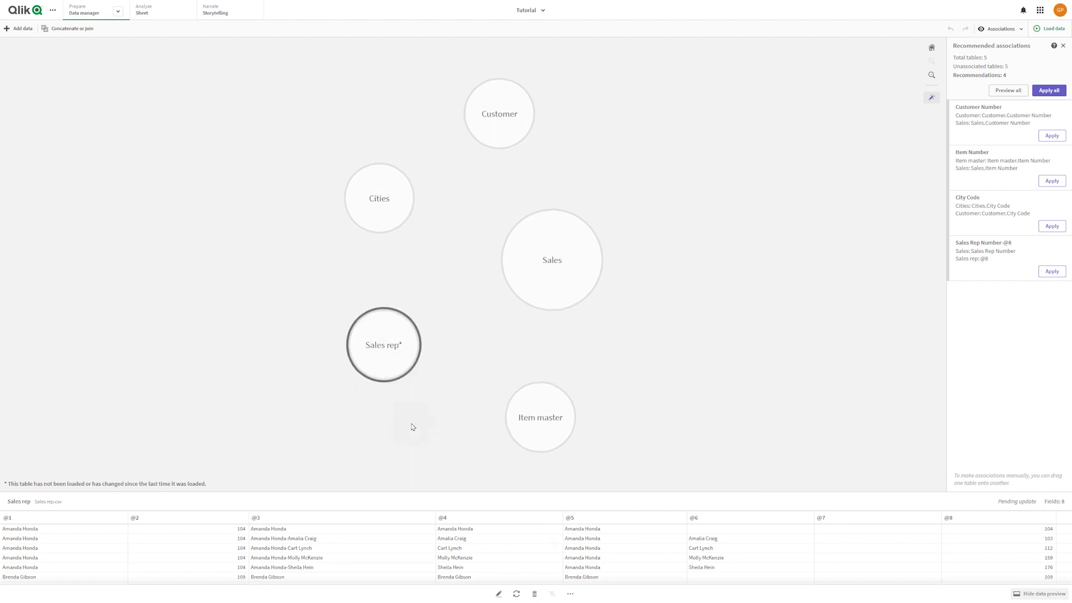
# - Edit the Sales rep table's source selection to use embedded field names, update it, and return to the associations view
pyautogui.click(499, 595)
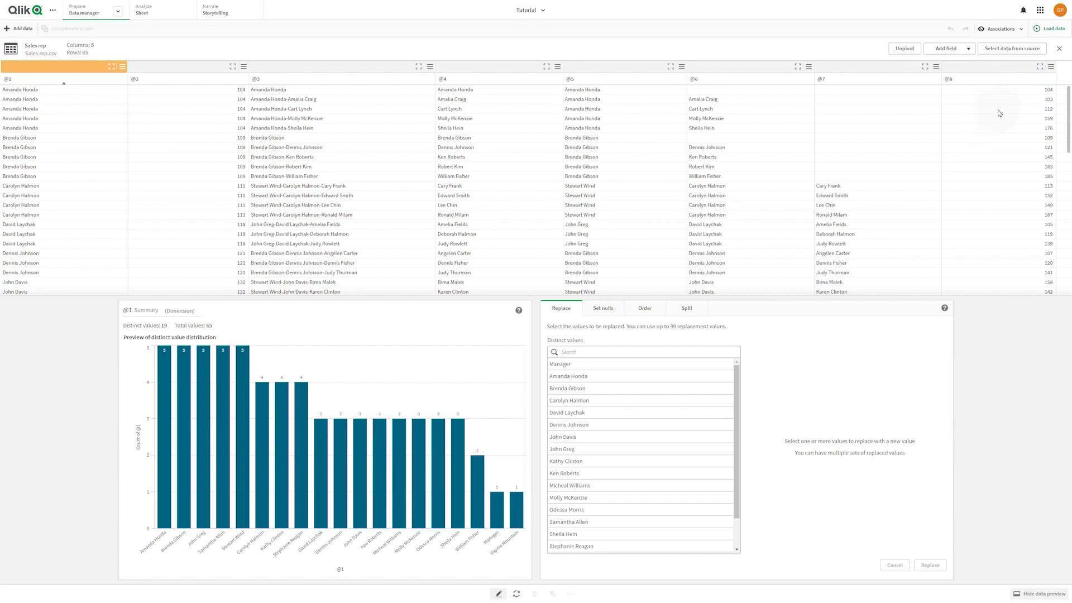
pyautogui.click(1011, 49)
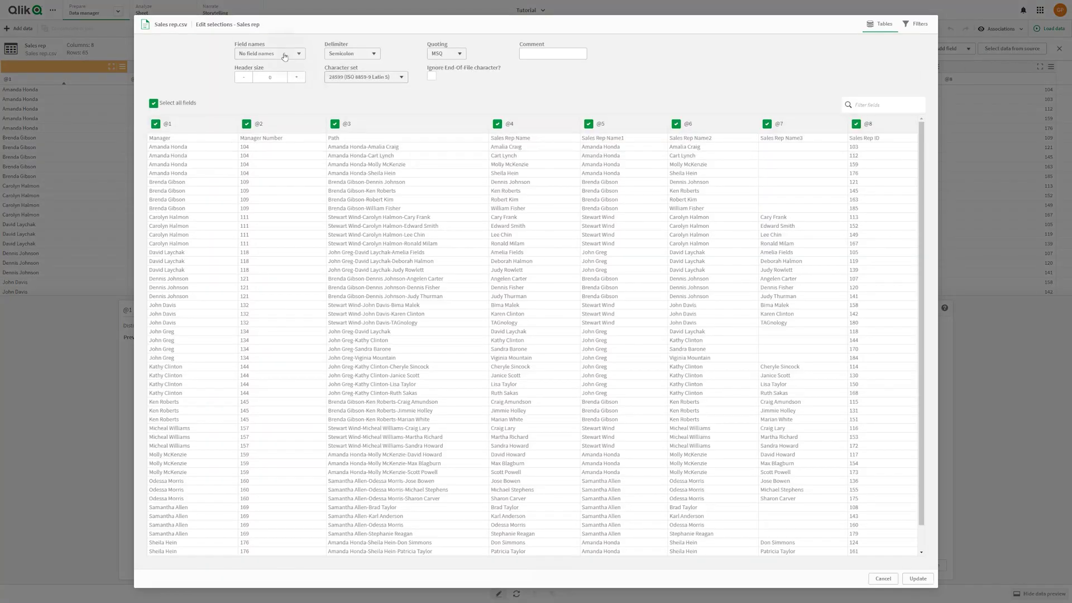
pyautogui.click(285, 54)
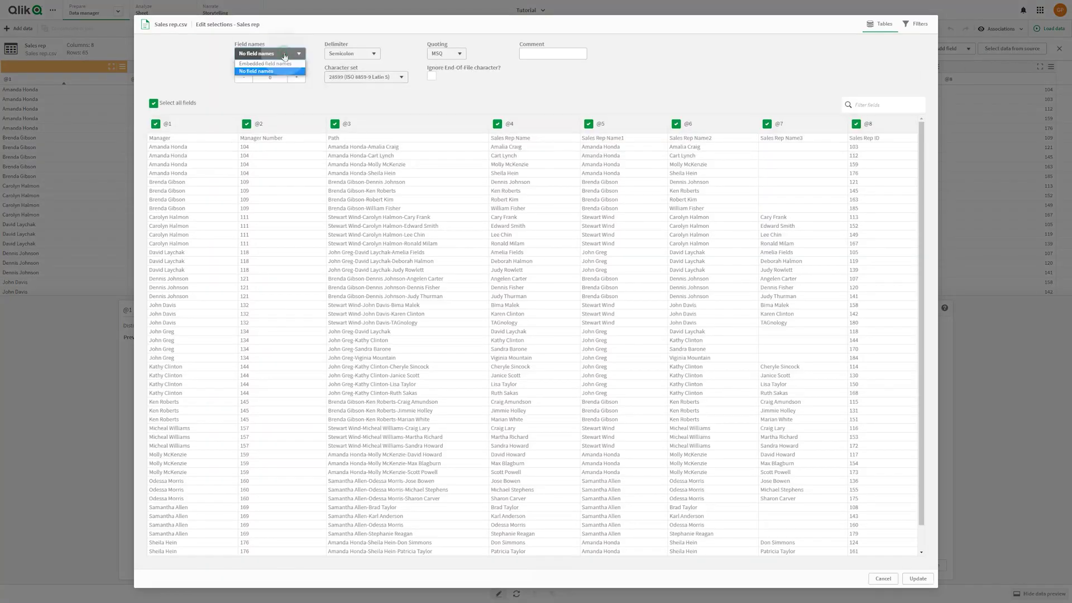
pyautogui.click(283, 64)
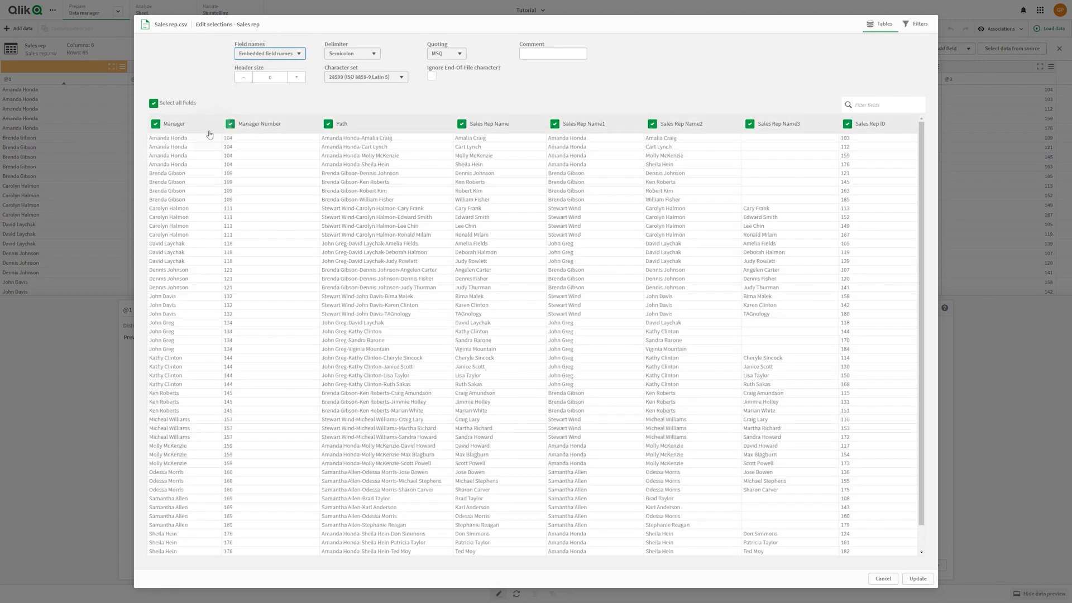
pyautogui.click(914, 581)
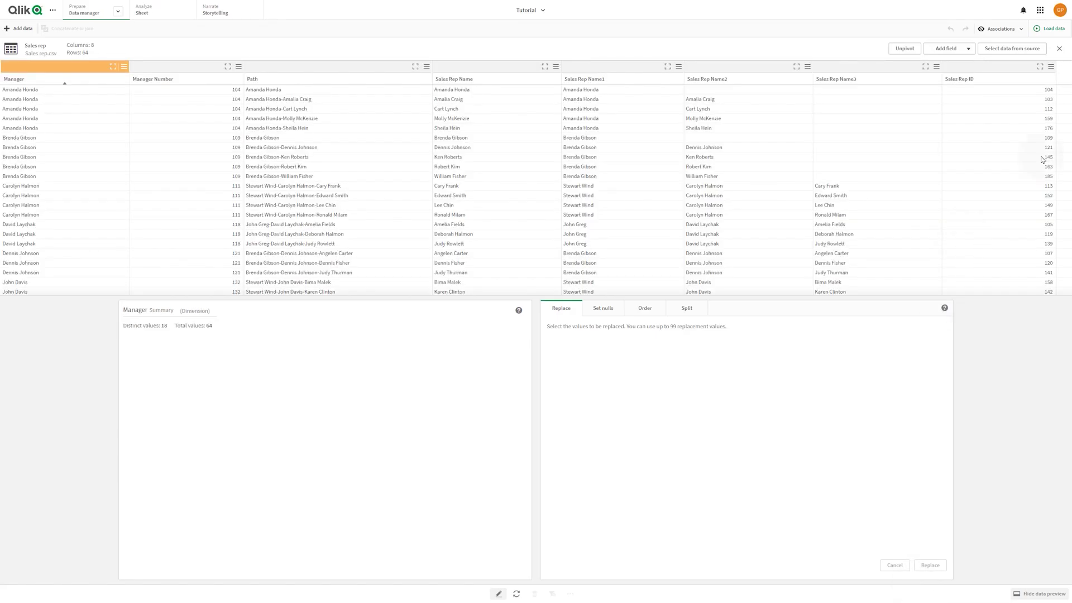
pyautogui.click(1057, 50)
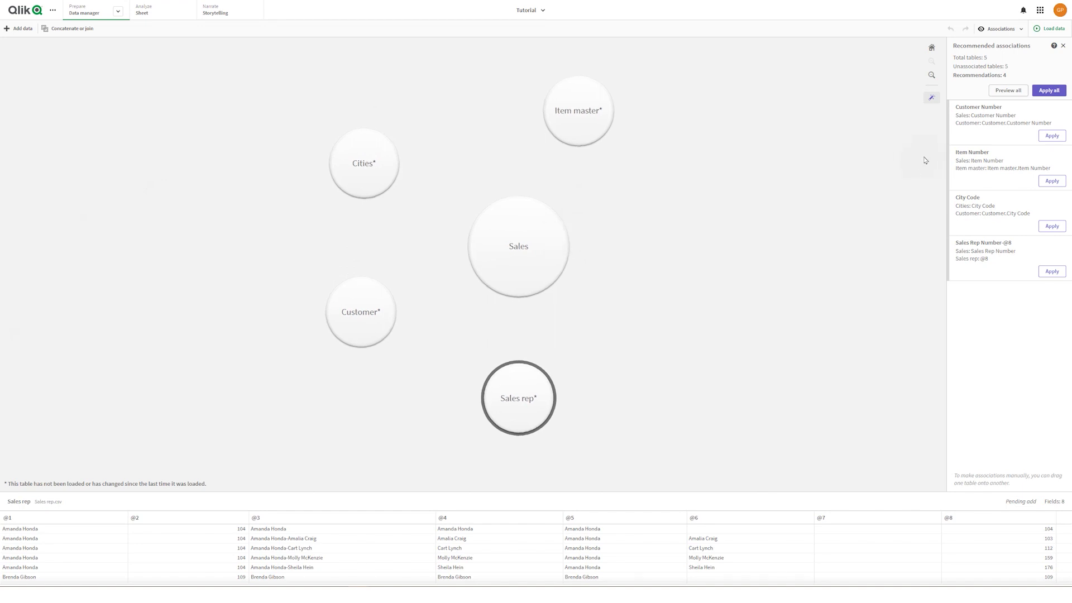
# - Preview and apply the recommended Customer Number, Item Number and City Code associations between the tables
pyautogui.click(983, 129)
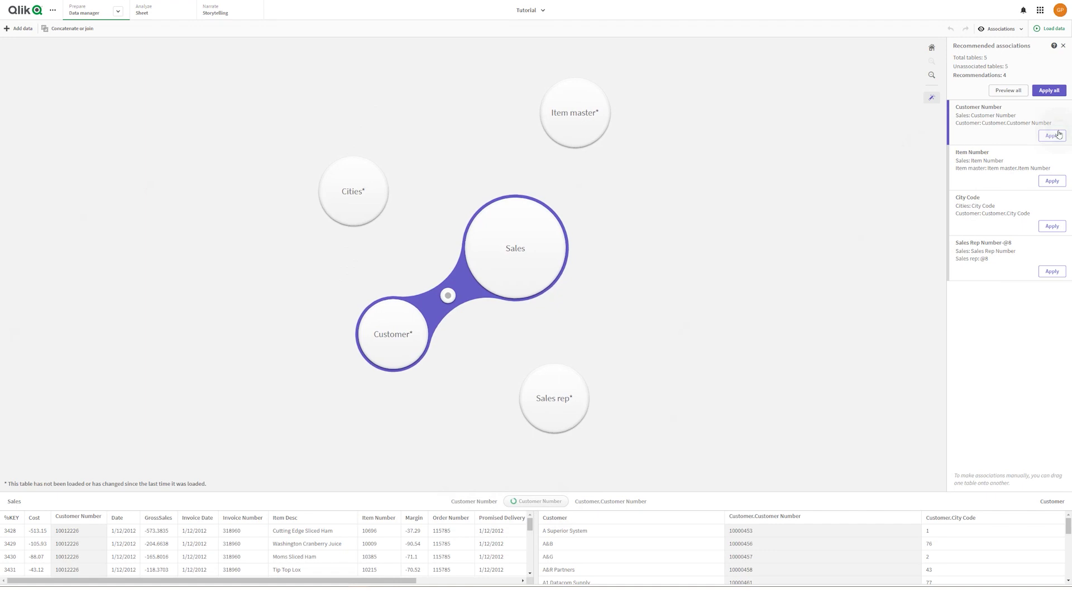
pyautogui.click(1052, 135)
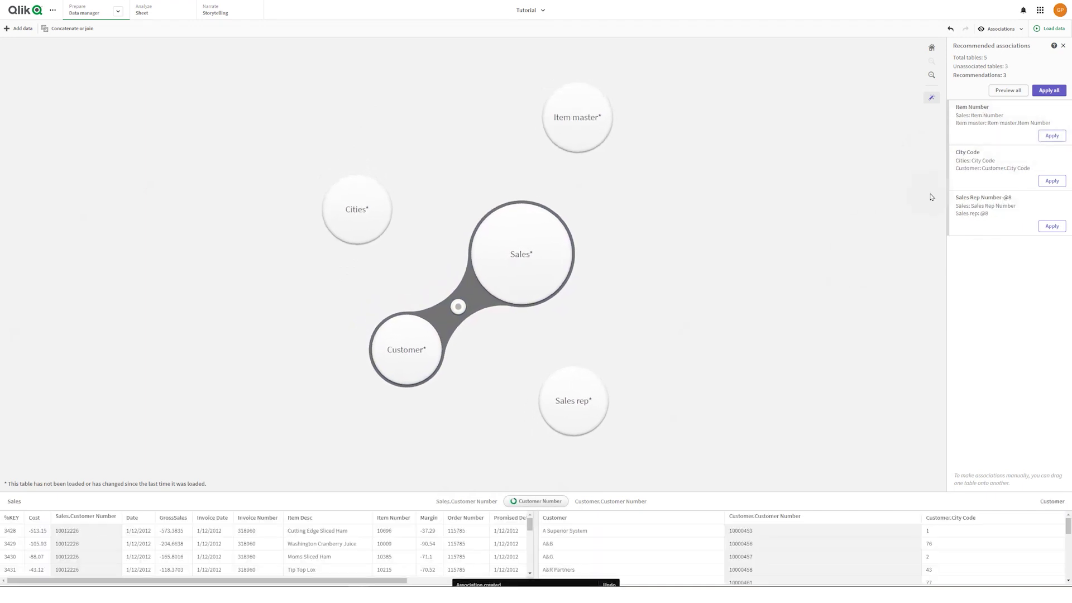
pyautogui.click(986, 129)
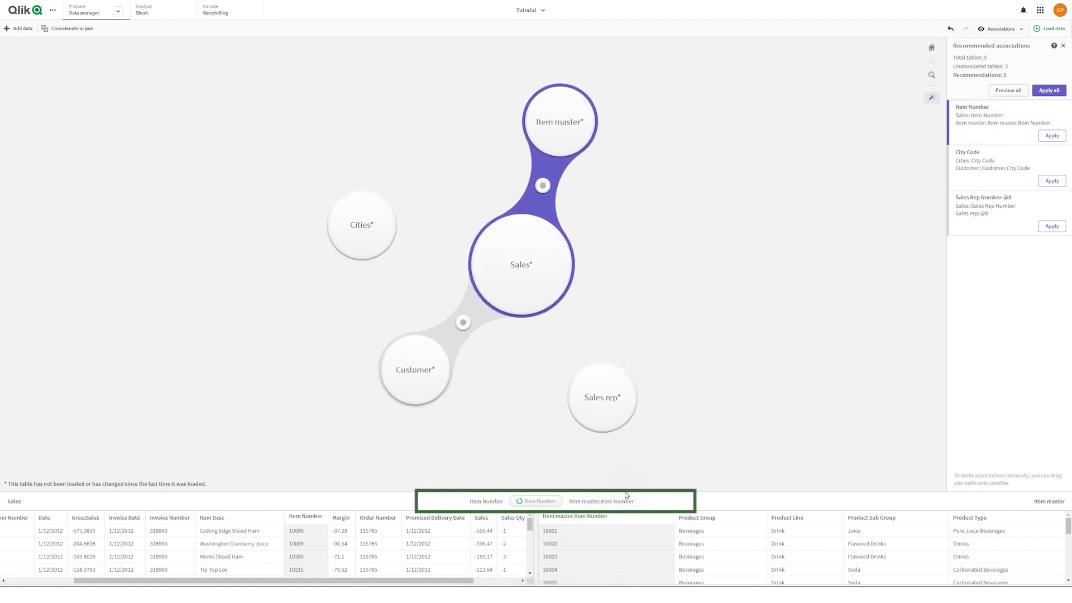
pyautogui.click(1053, 137)
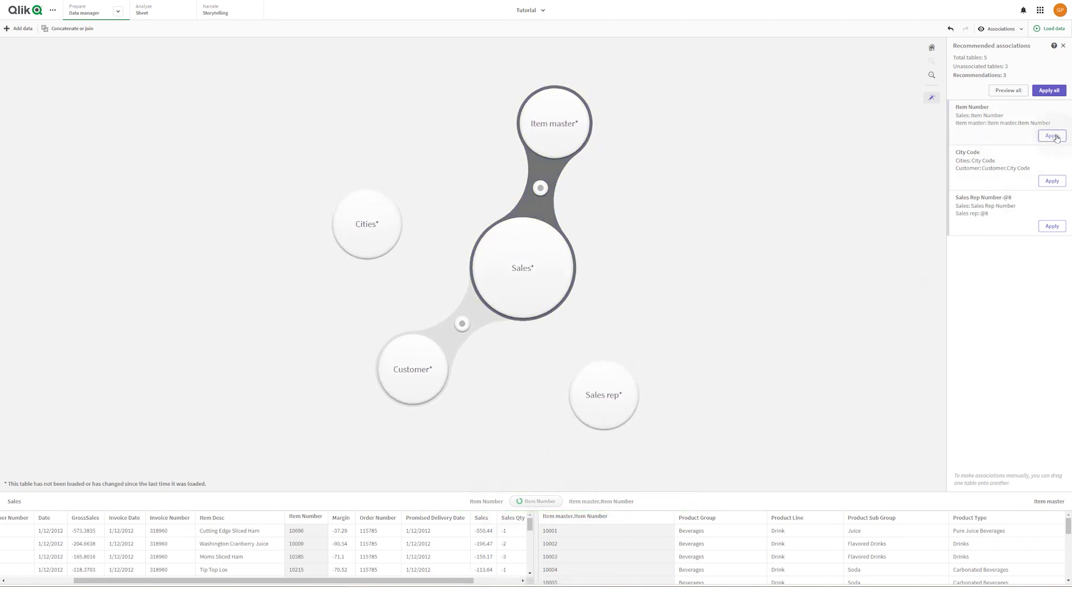
pyautogui.click(980, 129)
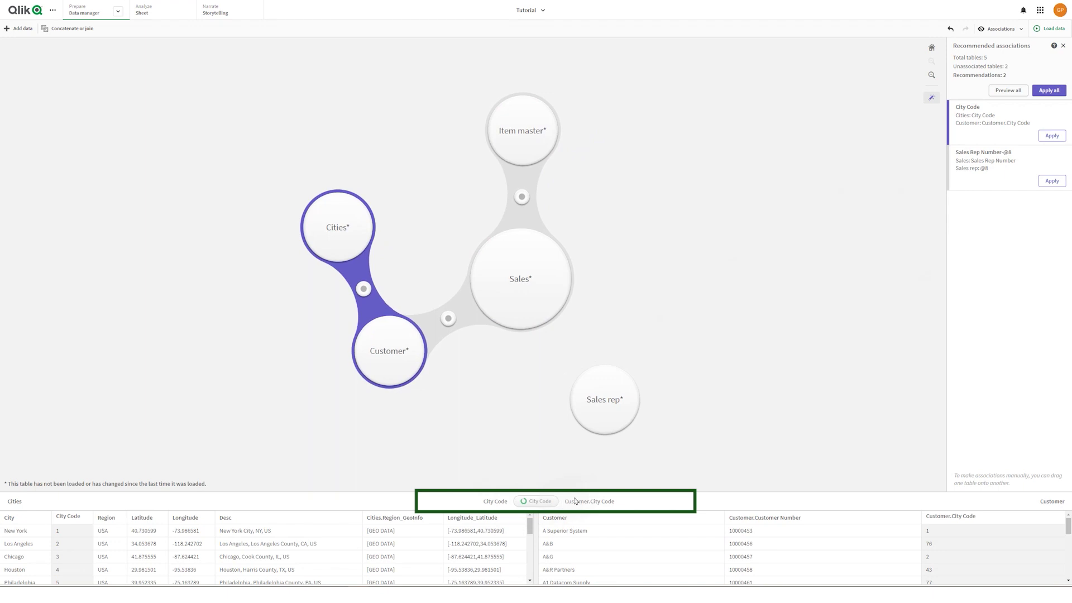
pyautogui.click(1050, 136)
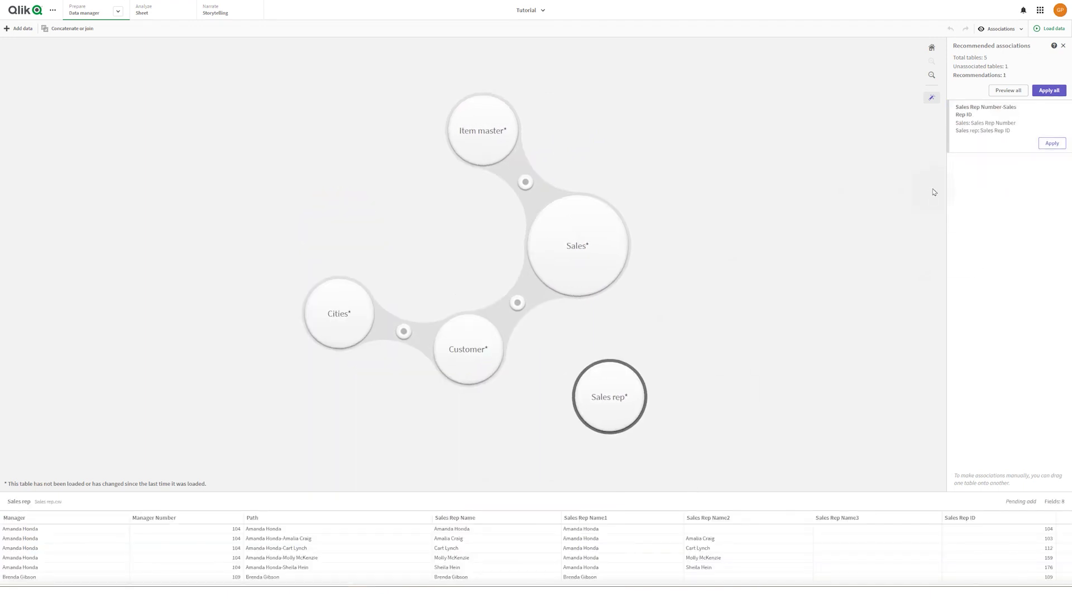
# - Apply the recommended Sales Rep Number-Sales Rep ID association and load the data, continuing to the sheet
pyautogui.click(985, 144)
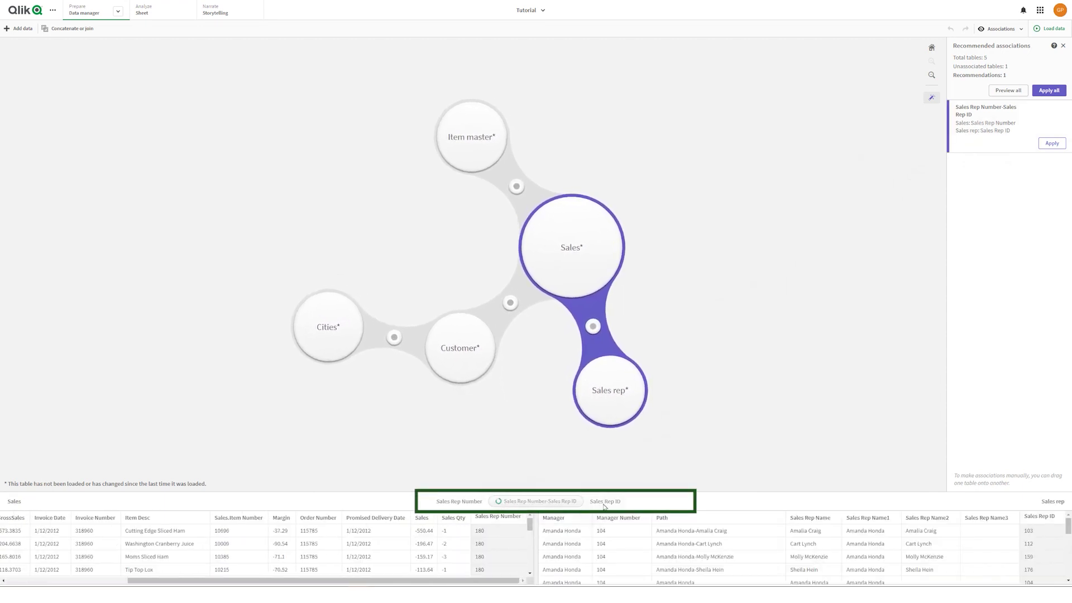
pyautogui.click(1052, 144)
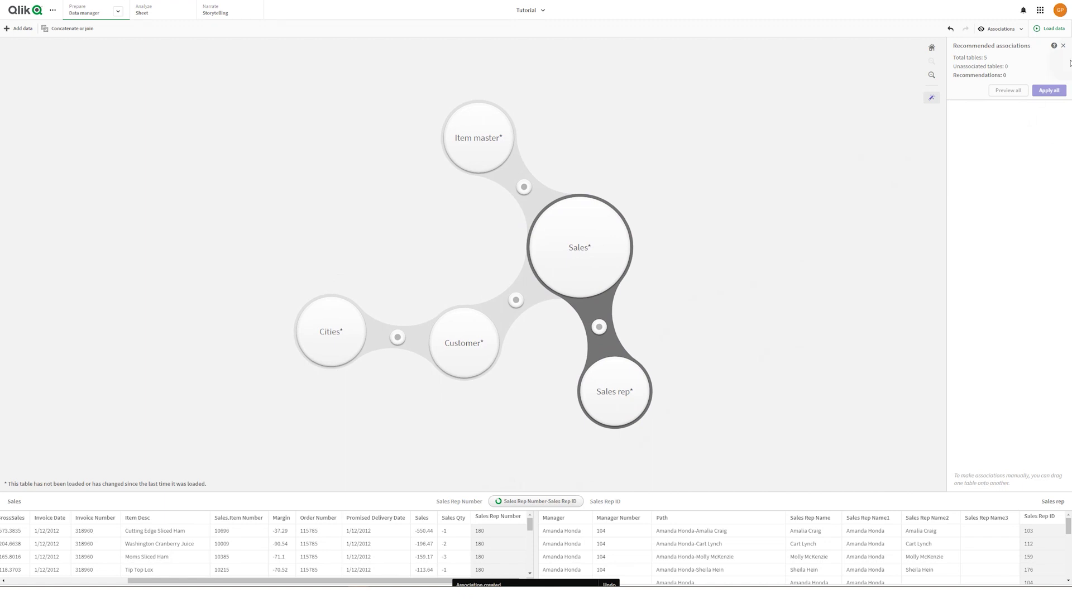
pyautogui.click(1056, 28)
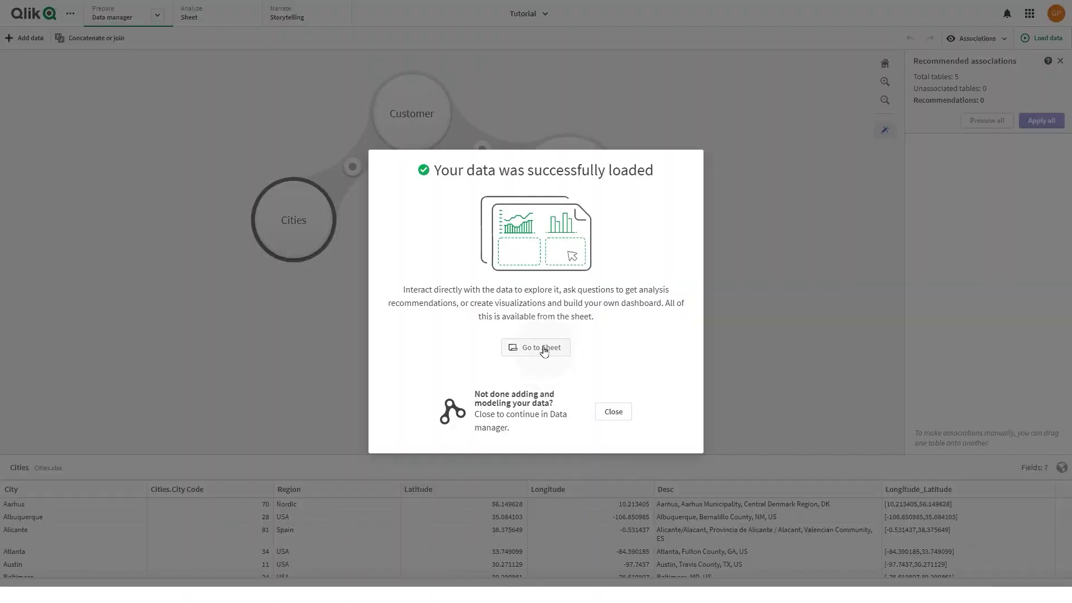
pyautogui.click(544, 349)
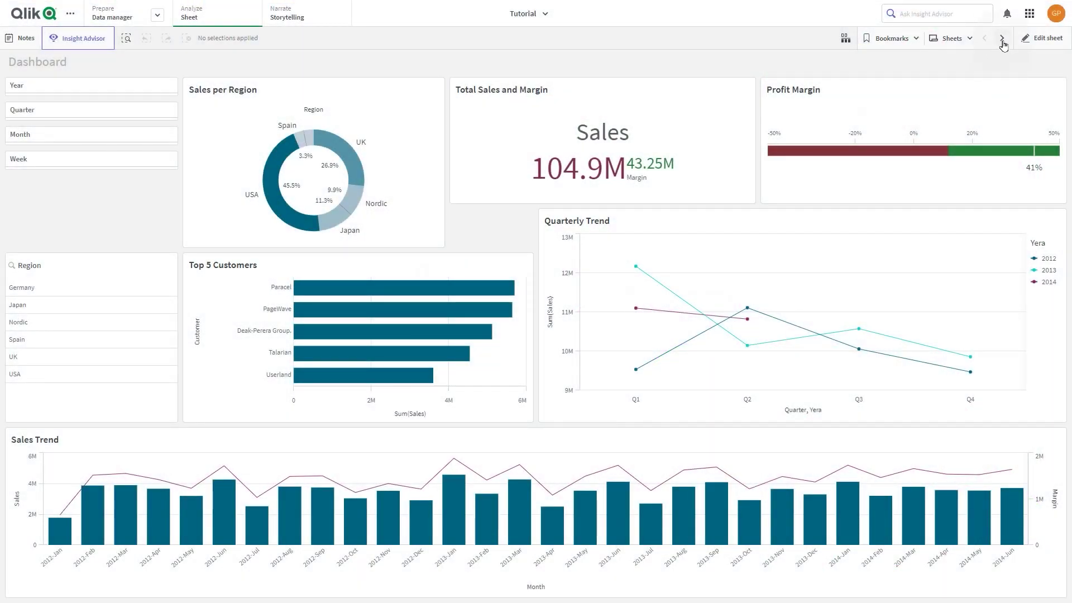
# - Review the finished app's sheets in sequence, from Dashboard through Product details, Customer details and Customer location to Insights and beyond
pyautogui.click(1002, 38)
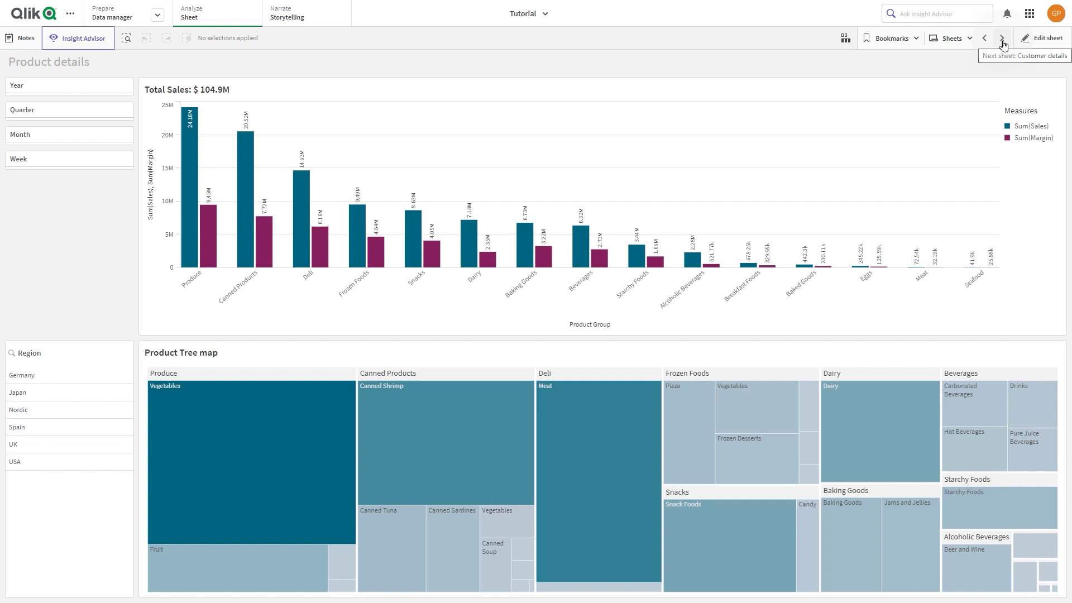
pyautogui.click(1003, 39)
pyautogui.click(1003, 39)
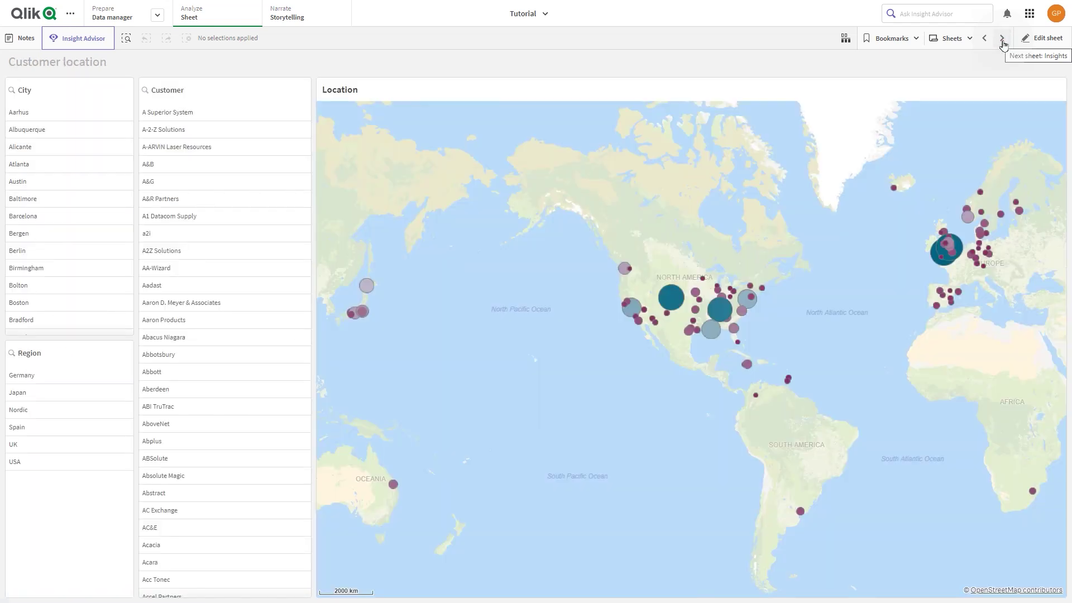
pyautogui.click(1003, 39)
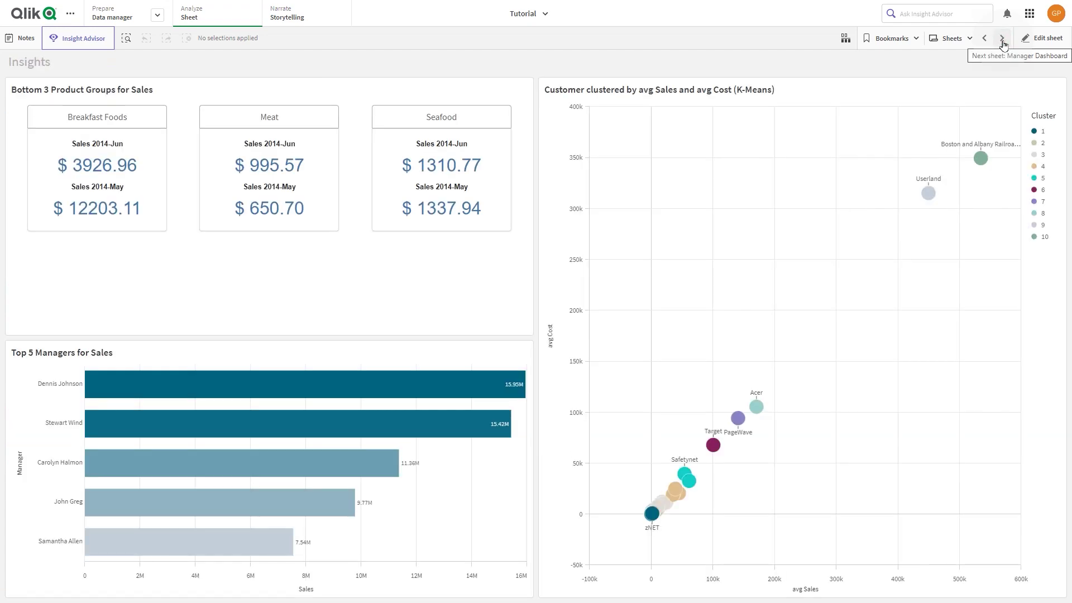
pyautogui.click(1003, 40)
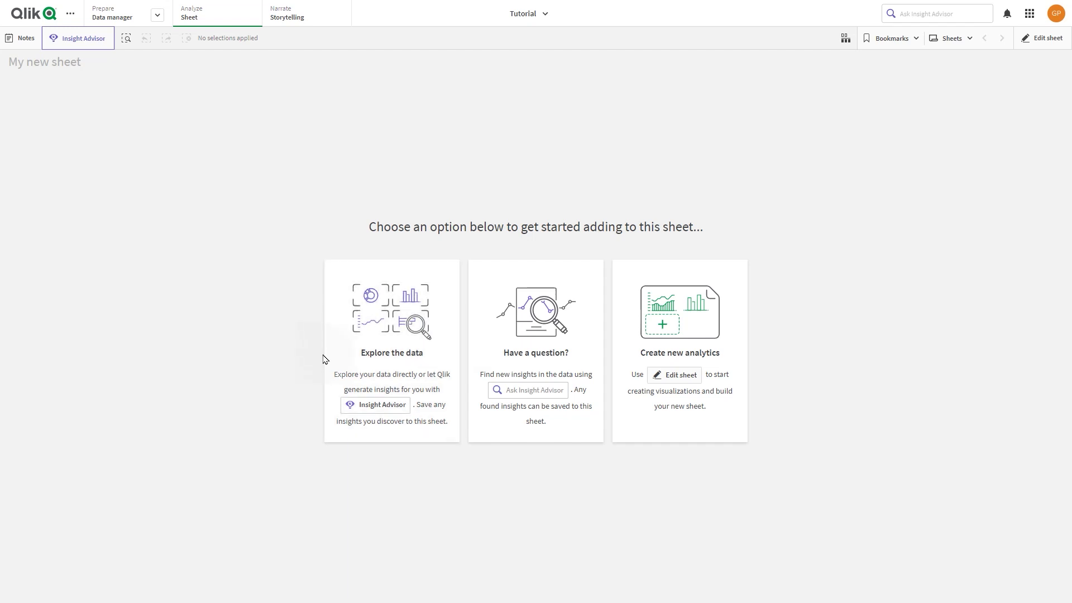
# - Explore the data in Insight Advisor with an auto-analysis of the Customer field, clear the field, and try the question search
pyautogui.click(411, 357)
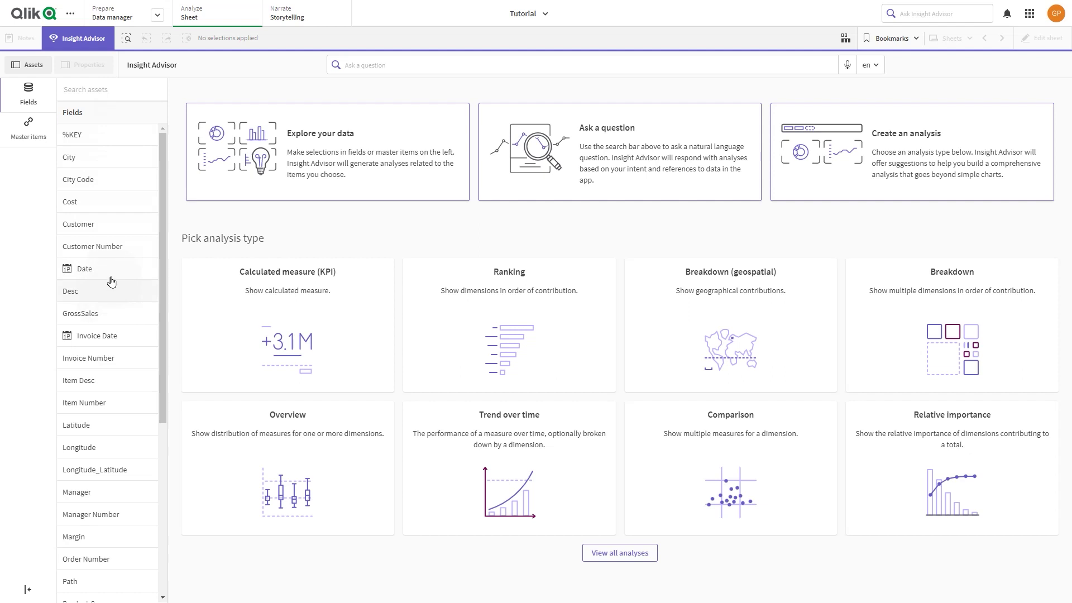
pyautogui.click(102, 229)
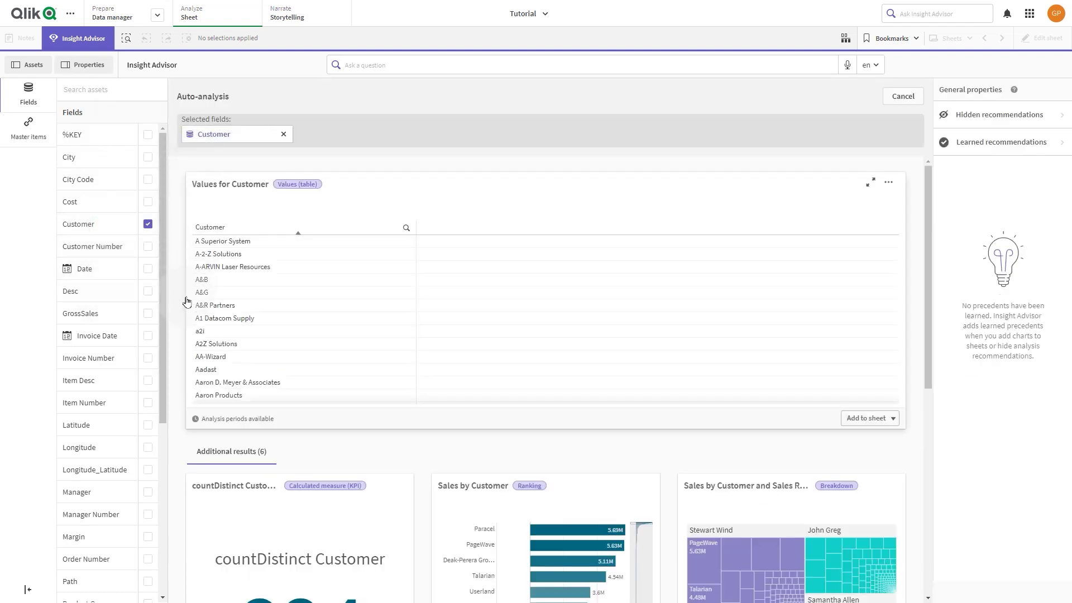
pyautogui.click(148, 224)
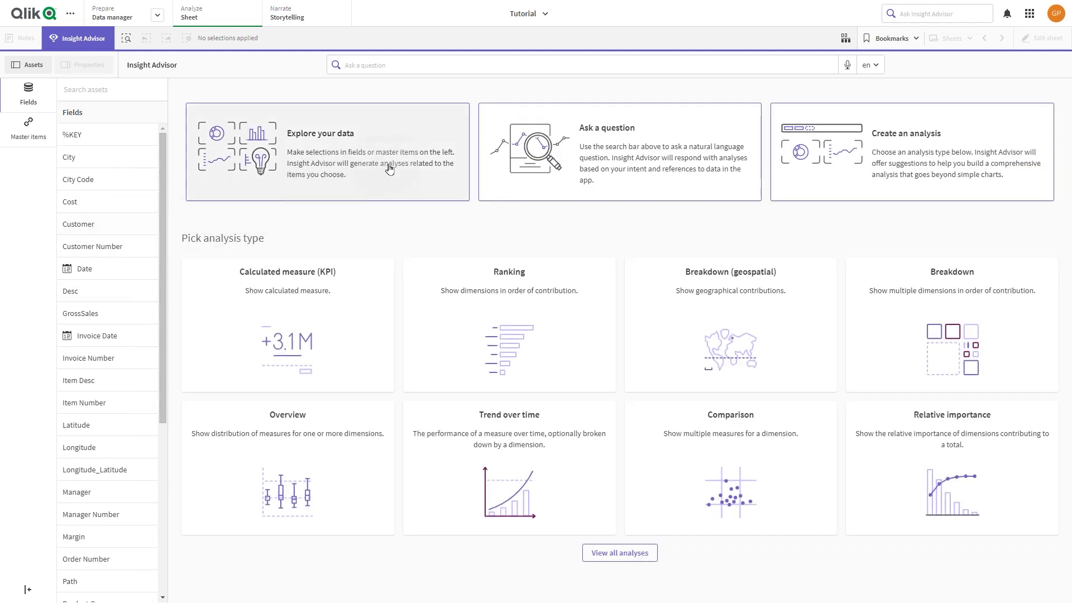
pyautogui.click(475, 117)
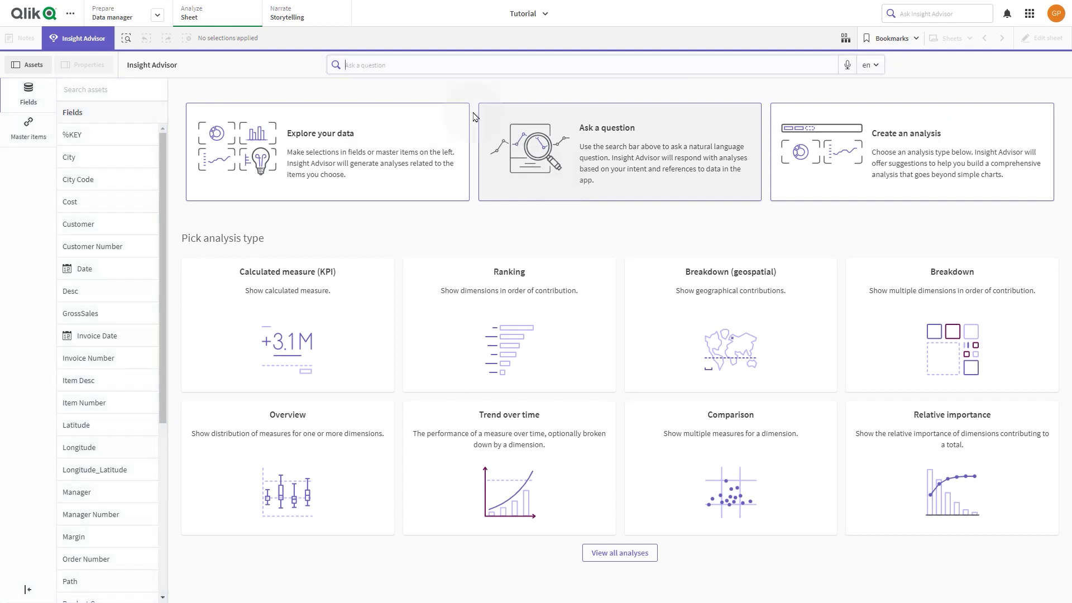
pyautogui.click(373, 66)
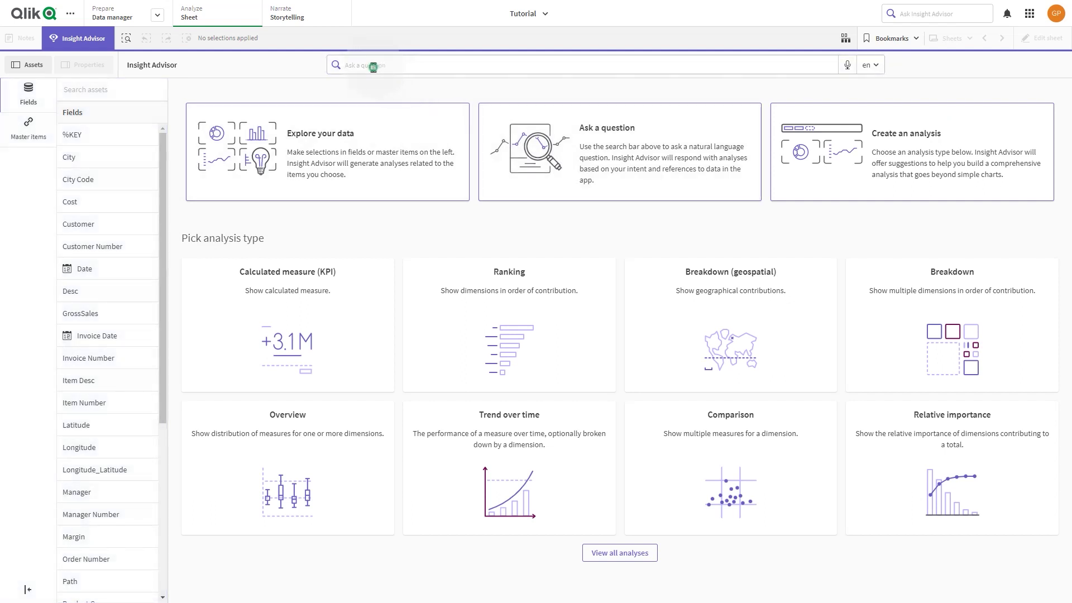
# - Generate a Trend over time analysis in Insight Advisor with the sum of Sales as measure and Date as date dimension
pyautogui.click(875, 180)
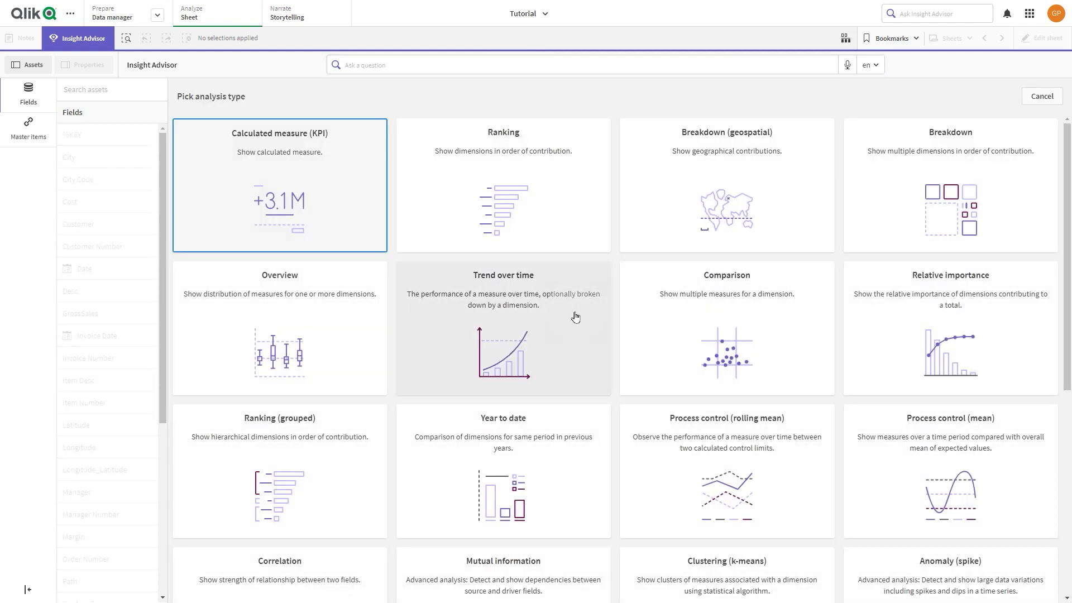
pyautogui.click(523, 323)
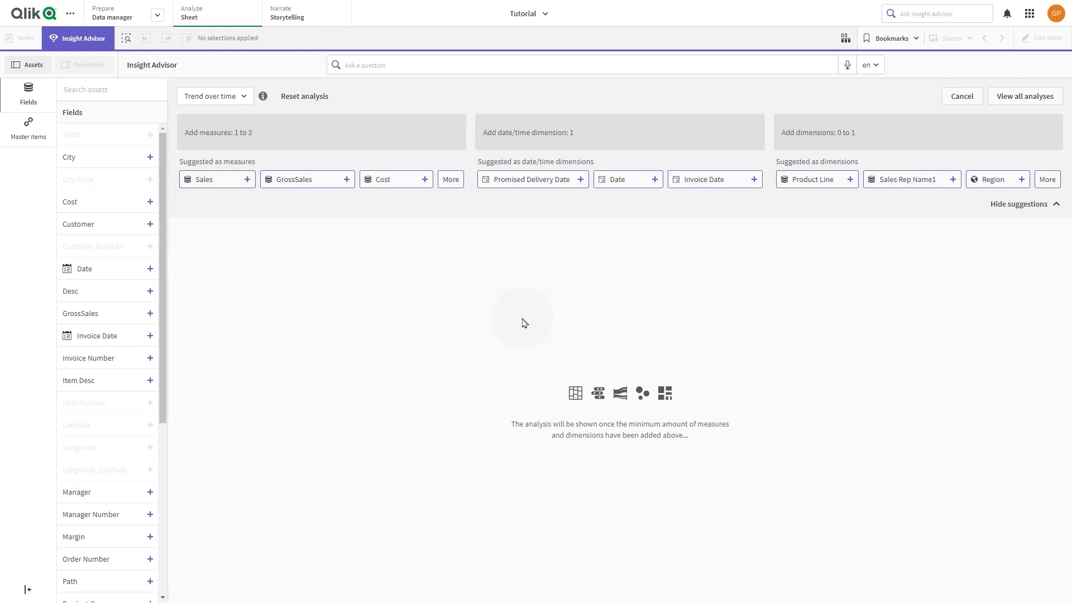
pyautogui.click(226, 181)
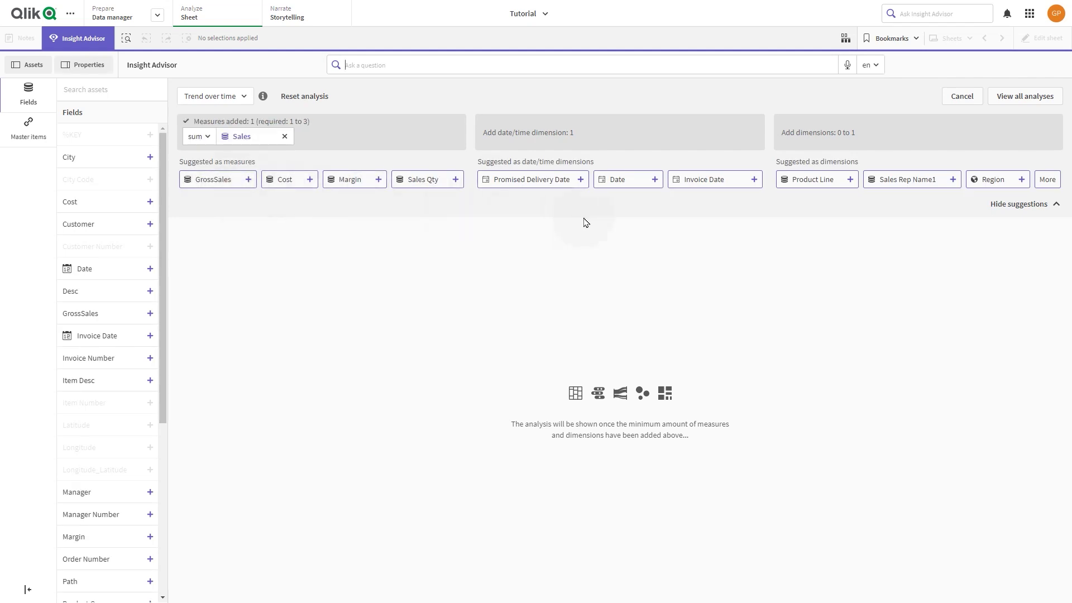
pyautogui.click(629, 186)
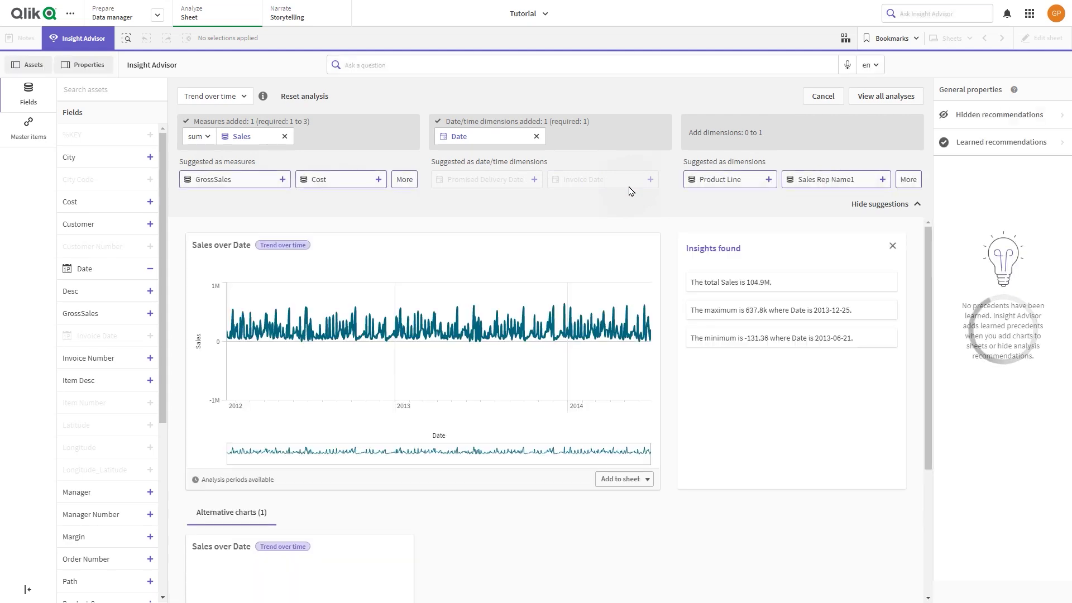
# - Leave Insight Advisor and rename My new sheet as Dashboard in the app overview
pyautogui.click(79, 28)
pyautogui.click(72, 41)
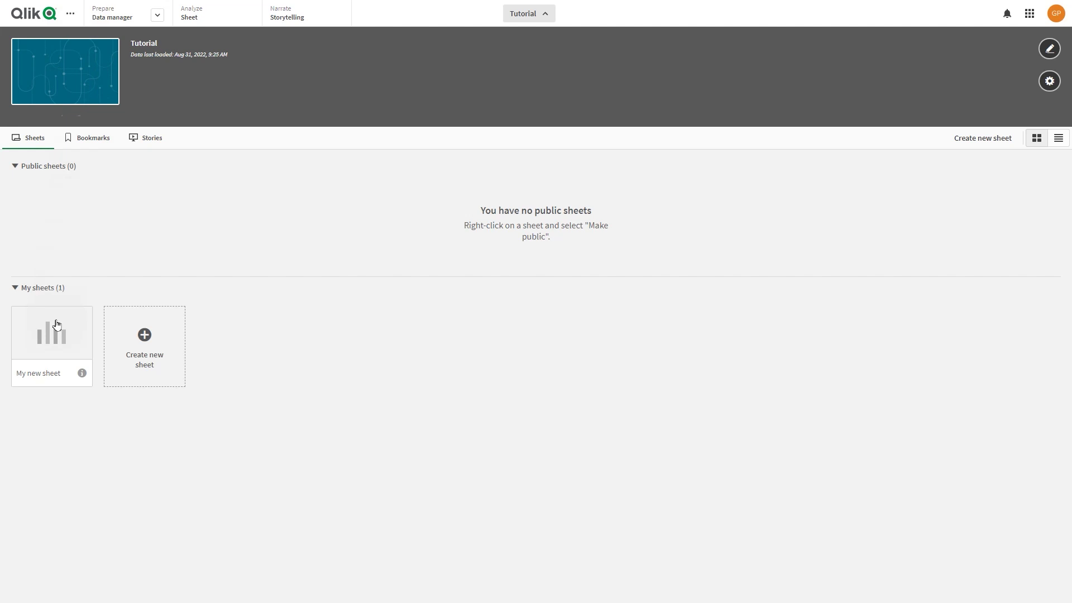
pyautogui.click(82, 374)
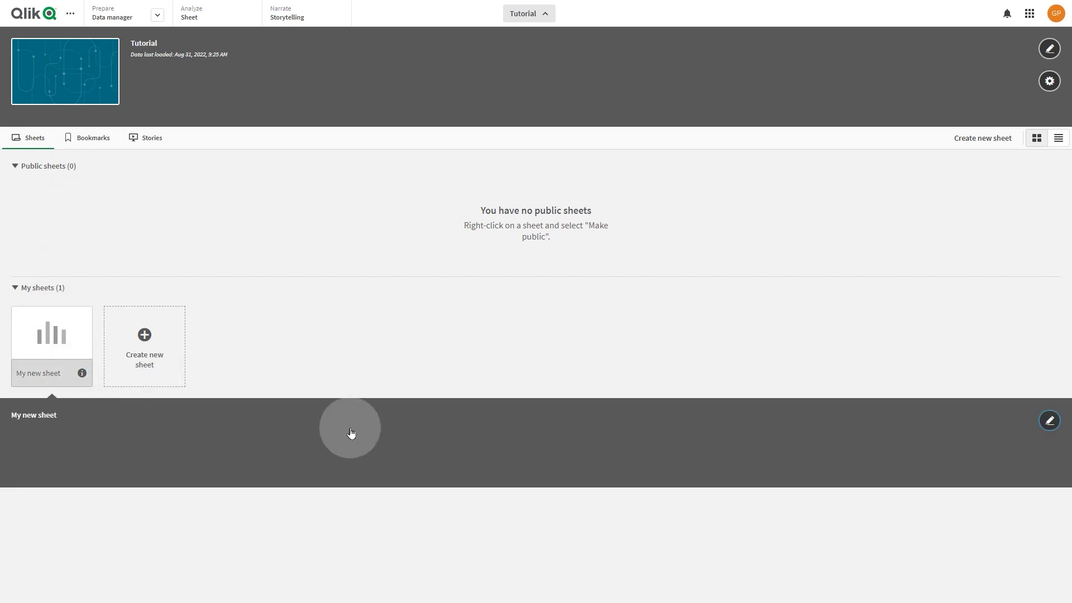
pyautogui.click(1049, 420)
pyautogui.write('Dashboard')
pyautogui.click(1047, 428)
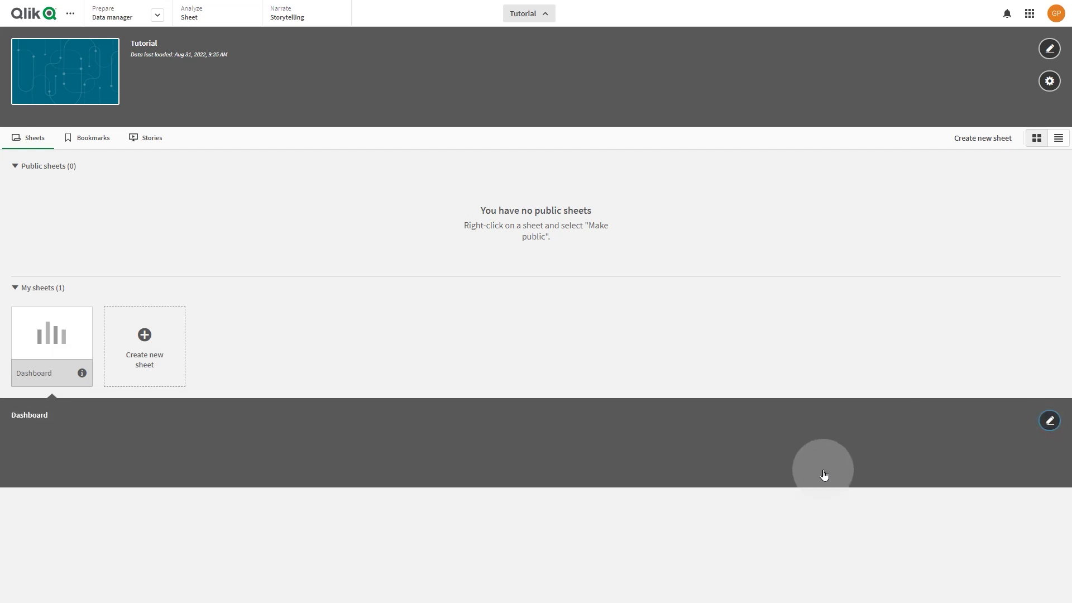
# - Create two new sheets titled Product details and Customer details in the app overview
pyautogui.click(147, 336)
pyautogui.click(157, 428)
pyautogui.write('Product details')
pyautogui.click(237, 341)
pyautogui.write('C')
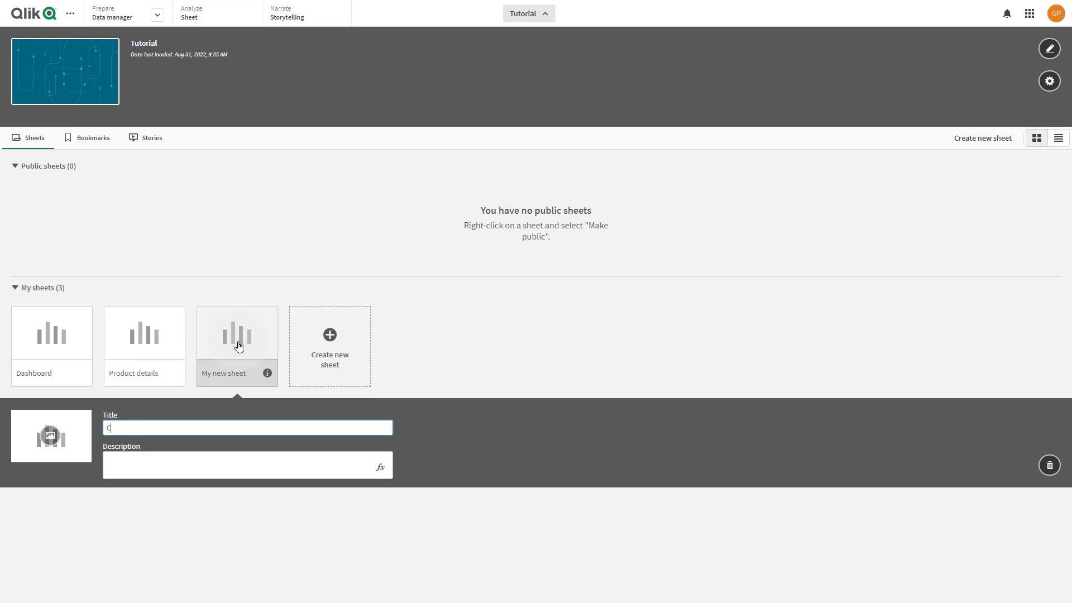
pyautogui.write('ustomer details')
pyautogui.press('Return')
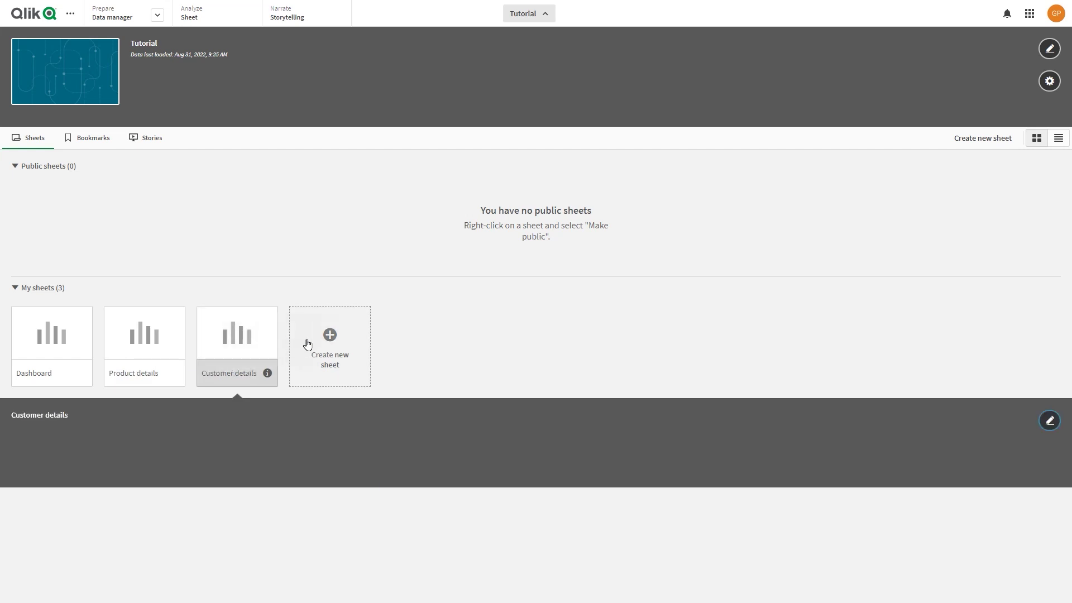
# - Create two more sheets titled Customer locations and Insights in the app overview
pyautogui.click(330, 341)
pyautogui.write('Customer')
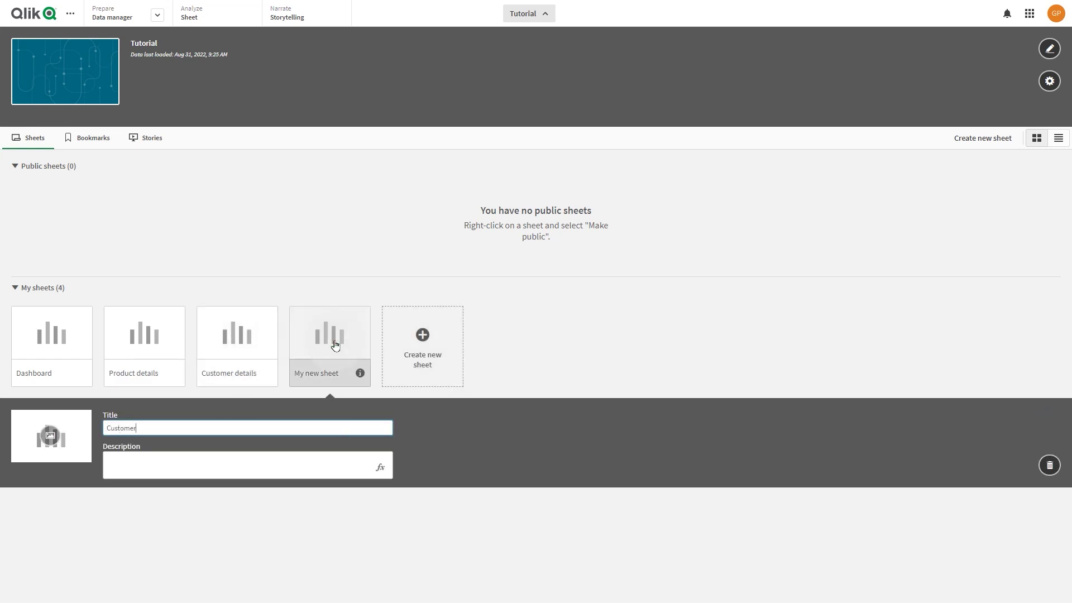
pyautogui.write(' locations')
pyautogui.click(423, 341)
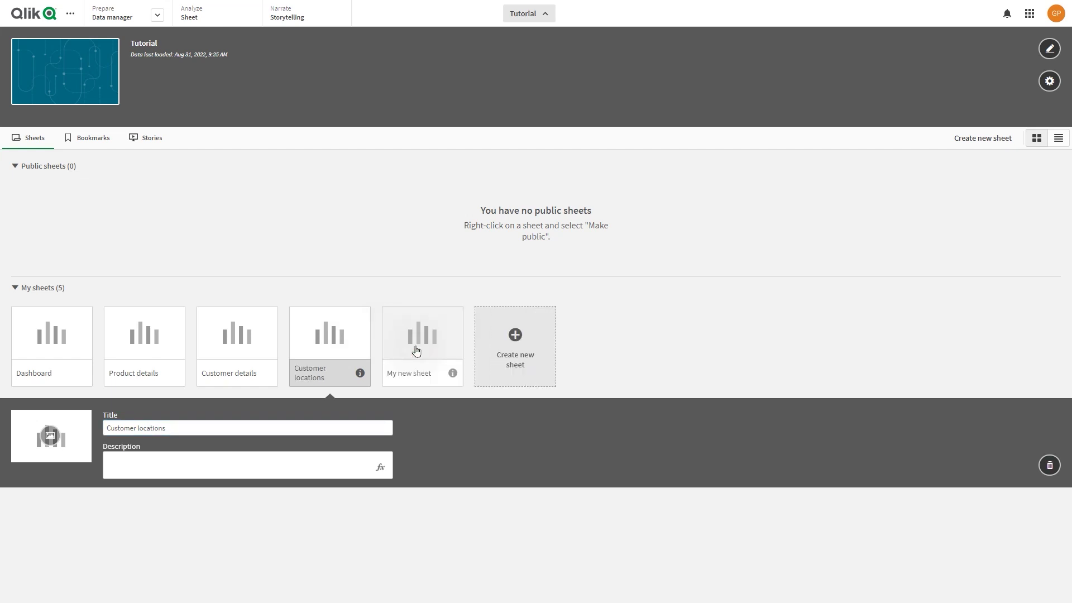
pyautogui.write('Insights')
pyautogui.click(343, 400)
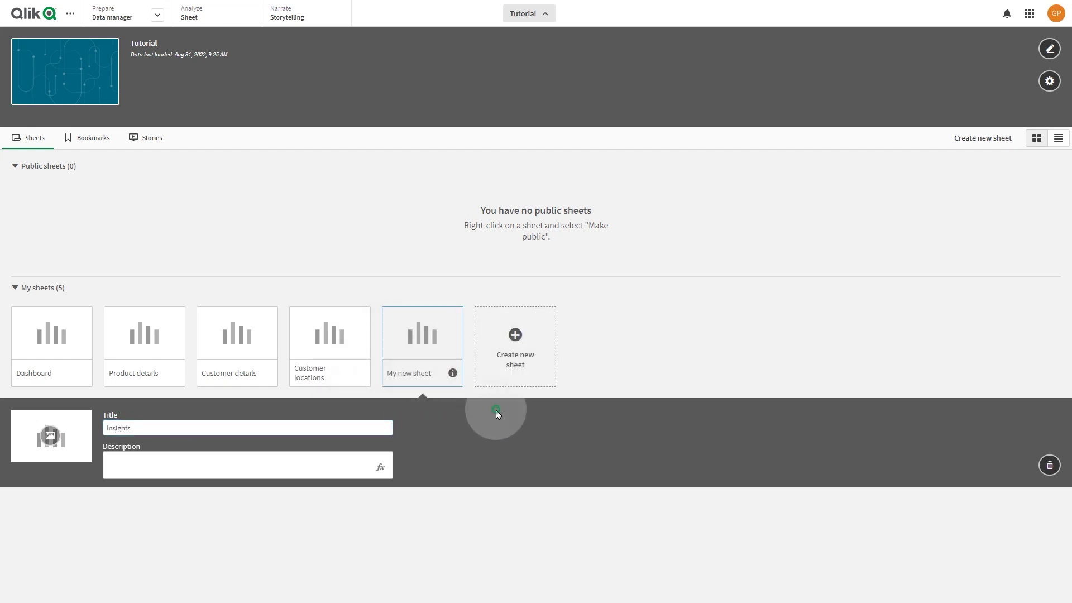
pyautogui.click(529, 395)
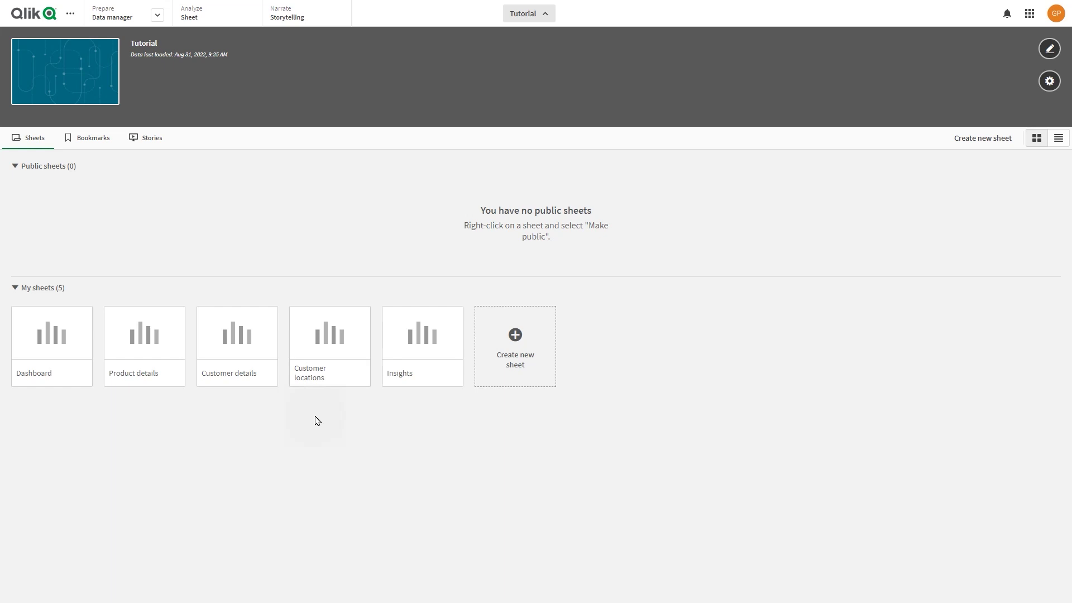
# - Filter the finished Dashboard sheet by the year 2014, and clear the selection again
pyautogui.click(59, 343)
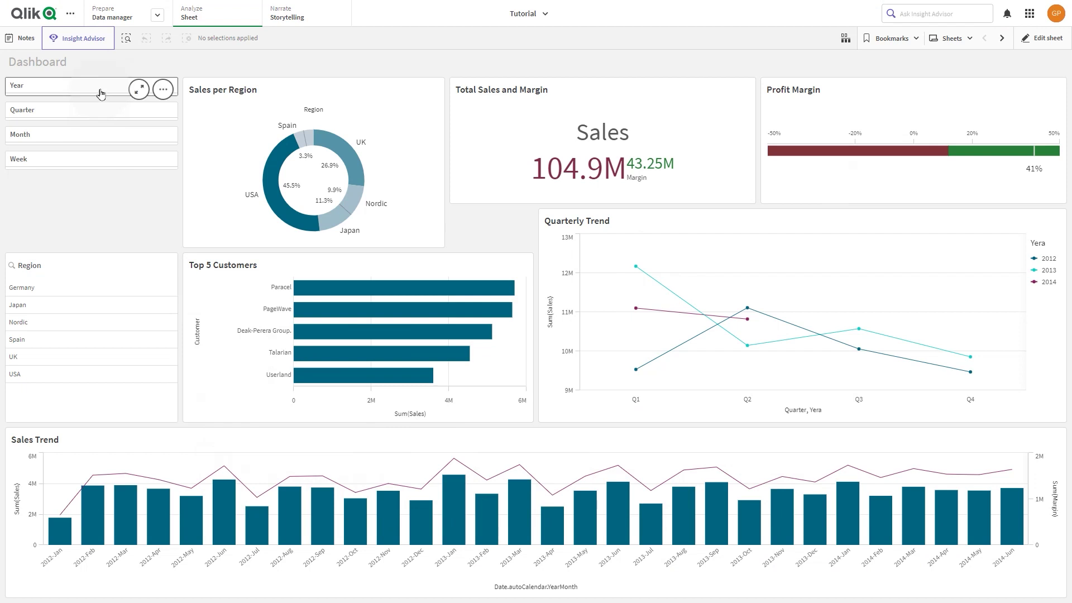
pyautogui.click(100, 91)
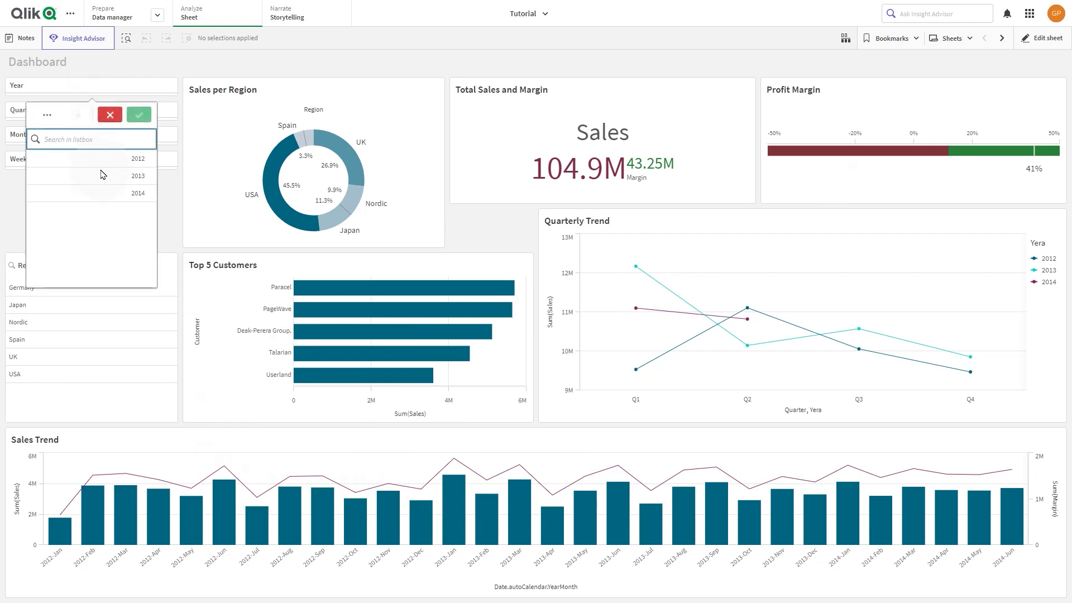
pyautogui.click(102, 193)
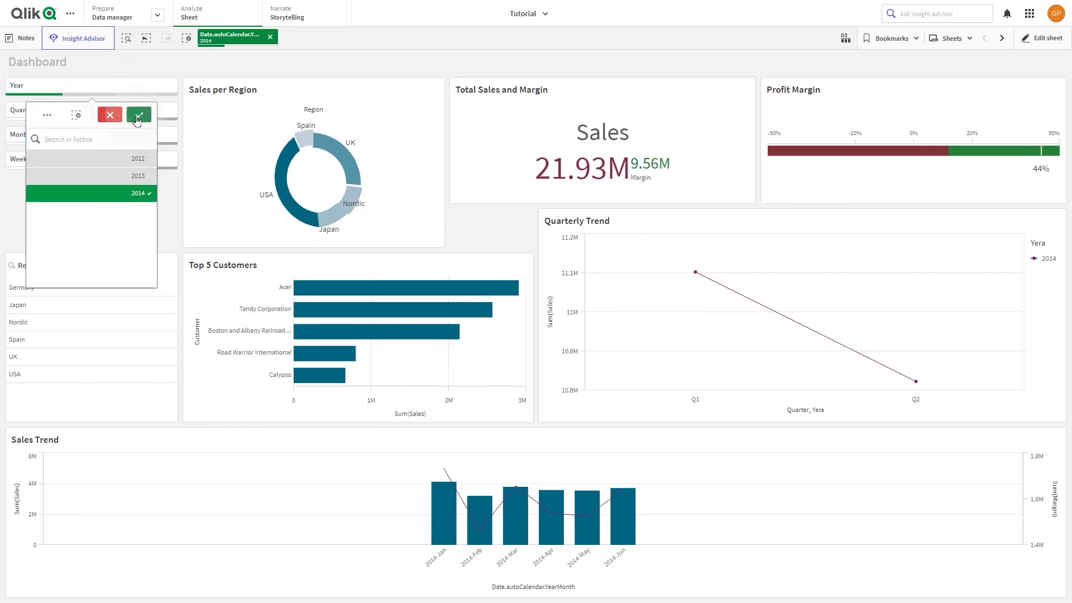
pyautogui.click(139, 114)
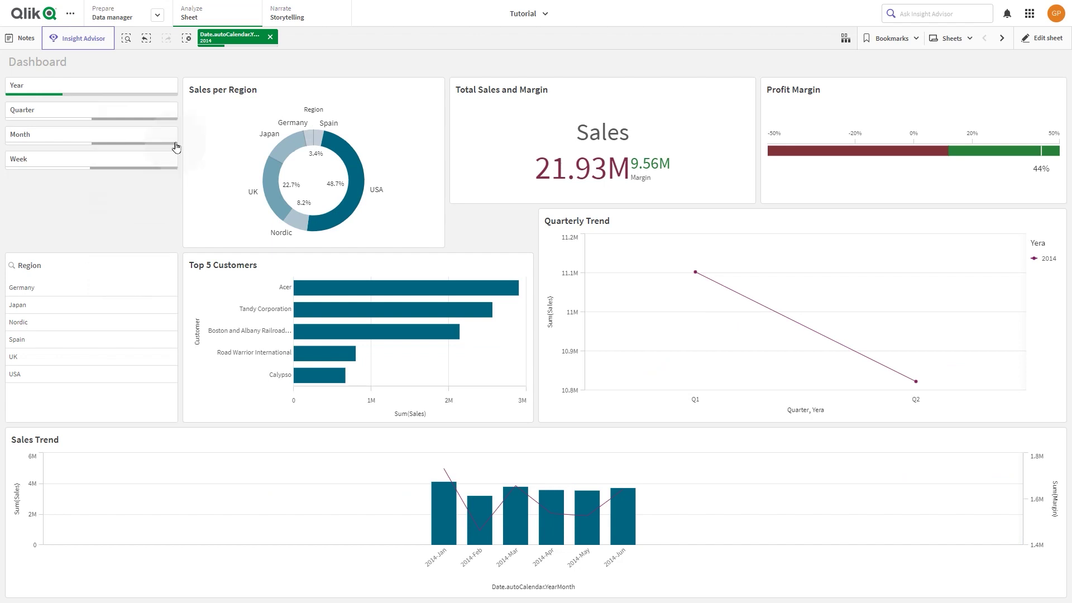
pyautogui.click(270, 37)
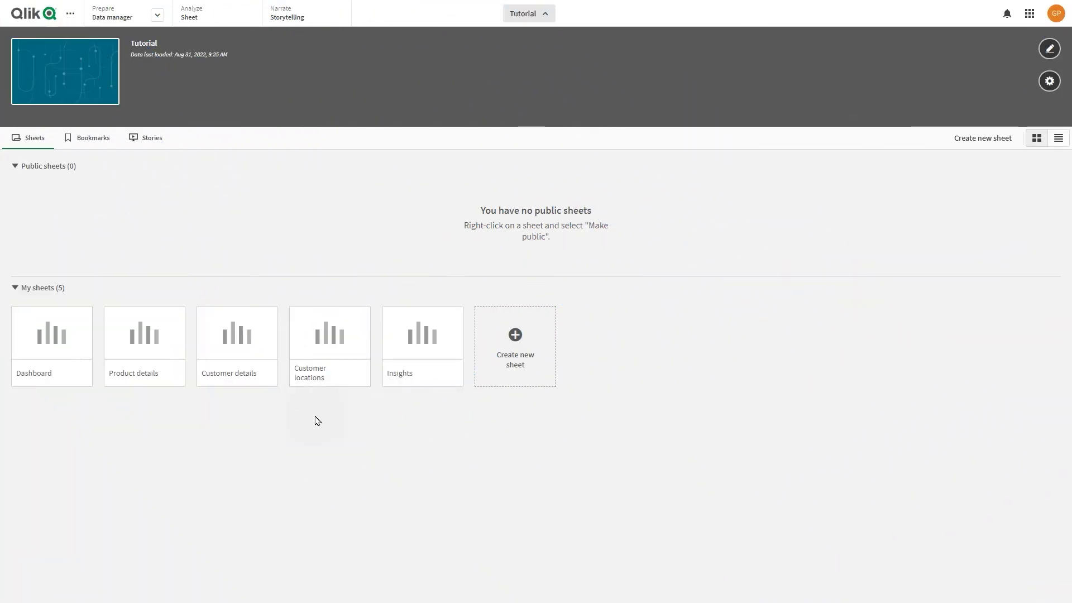
# - Open the empty Dashboard sheet for editing, search the fields for "sales" and add the Sales field to the blank chart
pyautogui.click(58, 349)
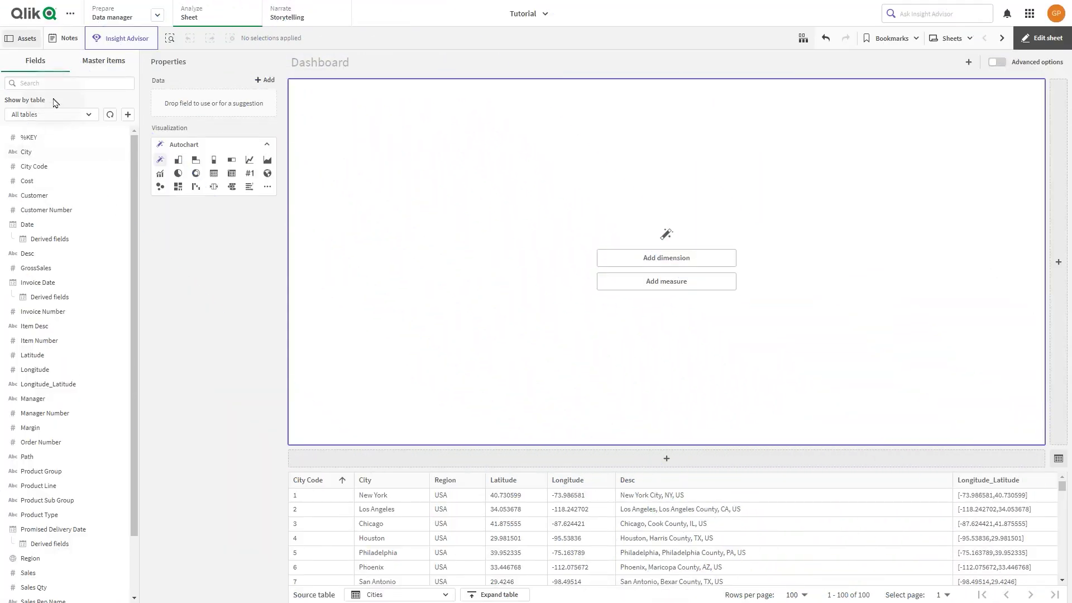
pyautogui.click(51, 84)
pyautogui.write('sales')
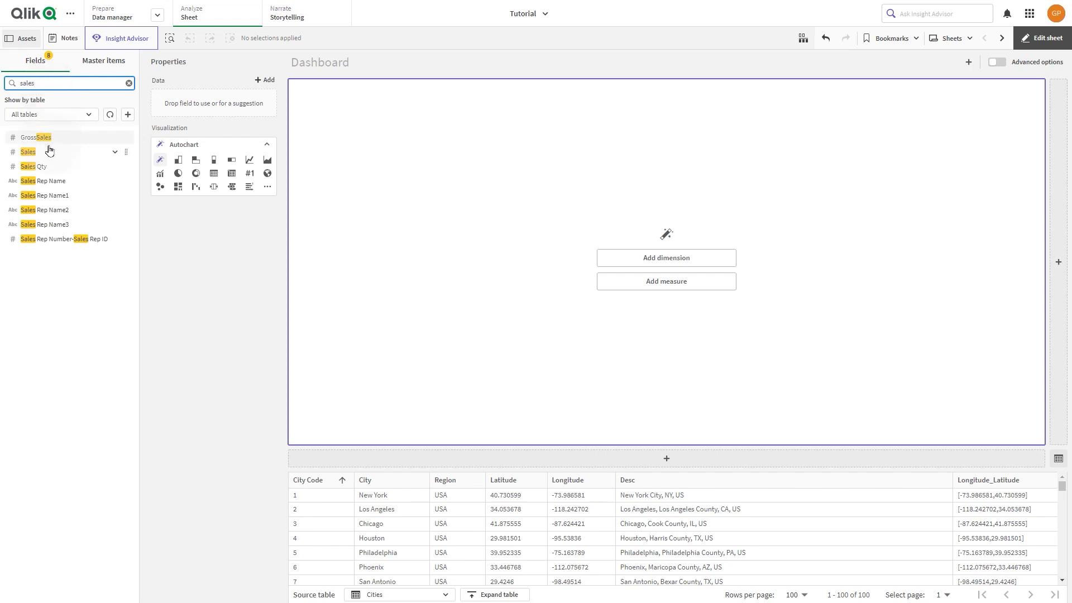
pyautogui.moveTo(45, 151); pyautogui.dragTo(568, 257)
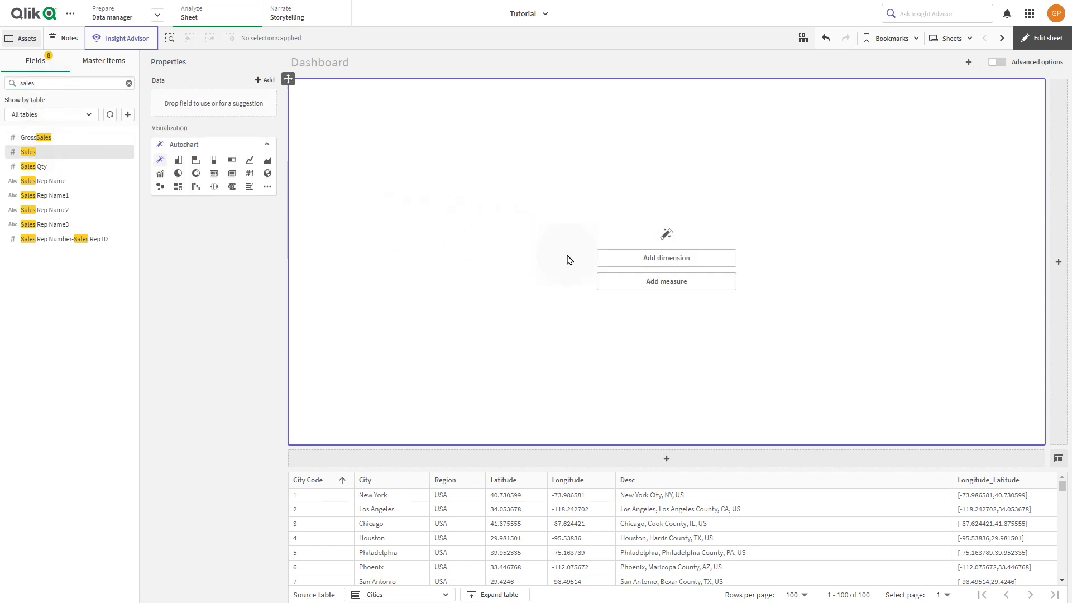
# - Find the Region field, add it to the Sales chart as a dimension, and change the visualization to a donut chart
pyautogui.doubleClick(97, 81)
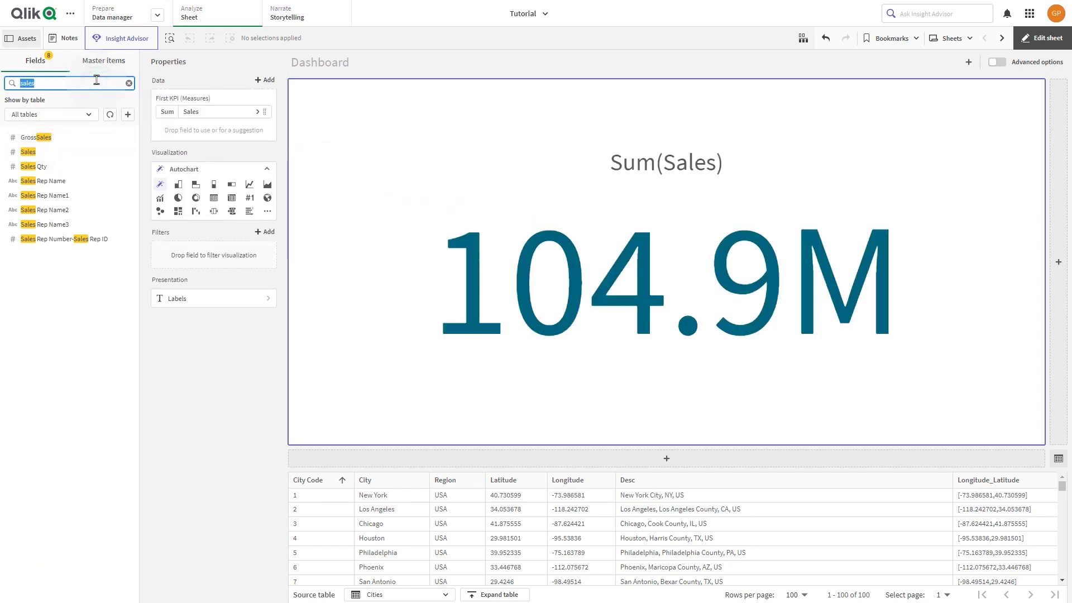
pyautogui.write('region')
pyautogui.moveTo(29, 138); pyautogui.dragTo(500, 235)
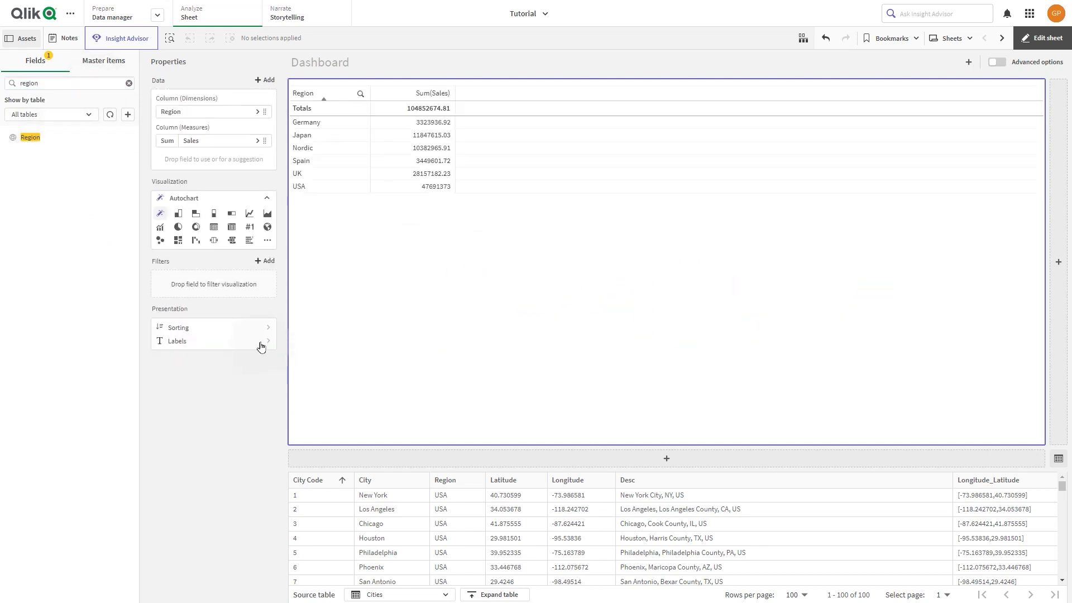
pyautogui.click(196, 229)
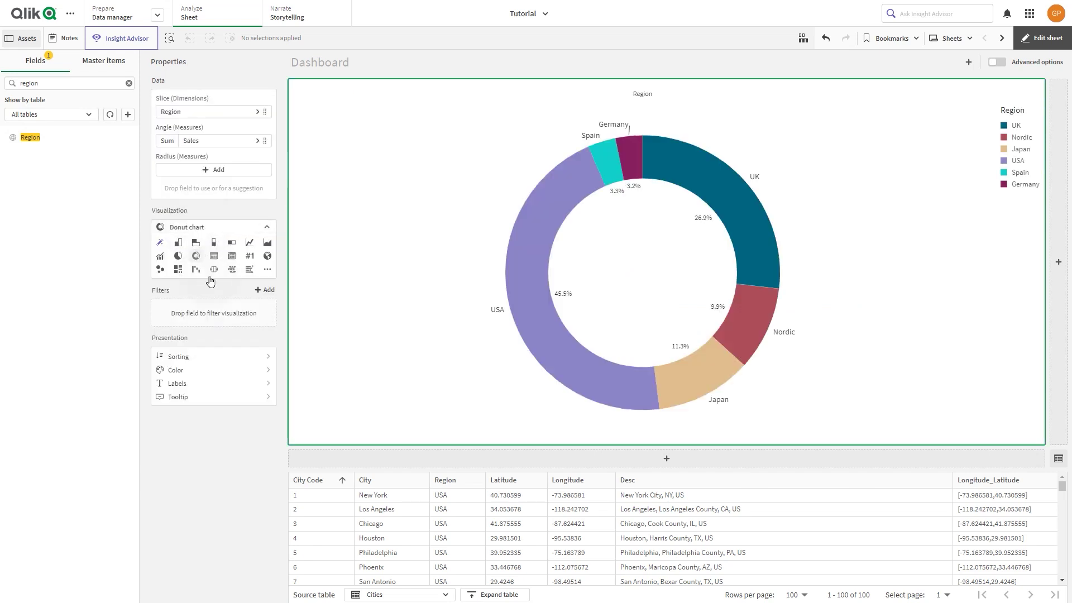
# - Title the donut chart "Sales per Region"
pyautogui.click(222, 387)
pyautogui.click(301, 414)
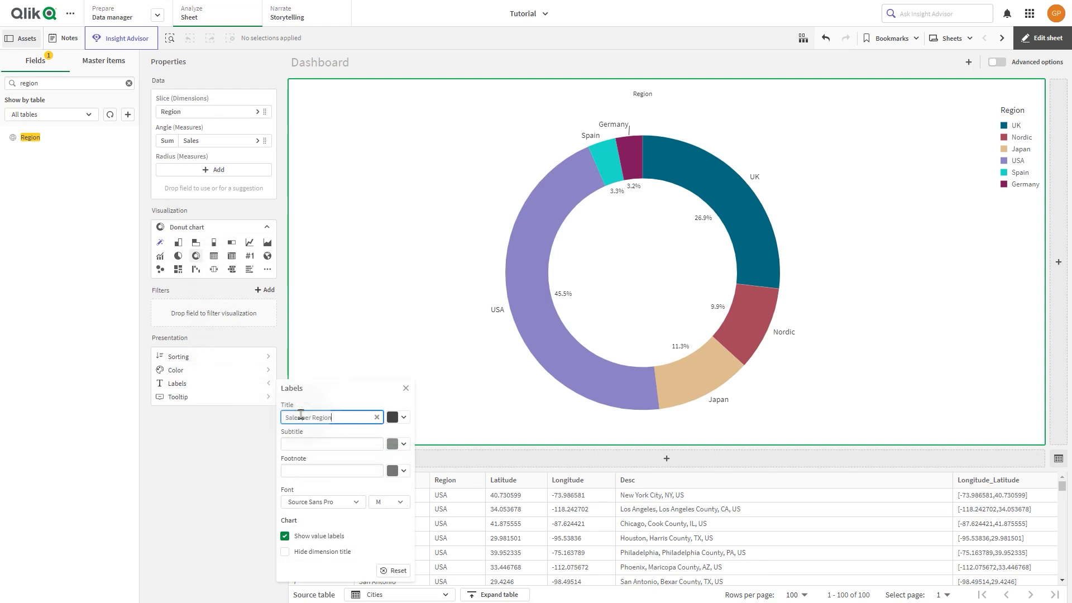
pyautogui.click(197, 466)
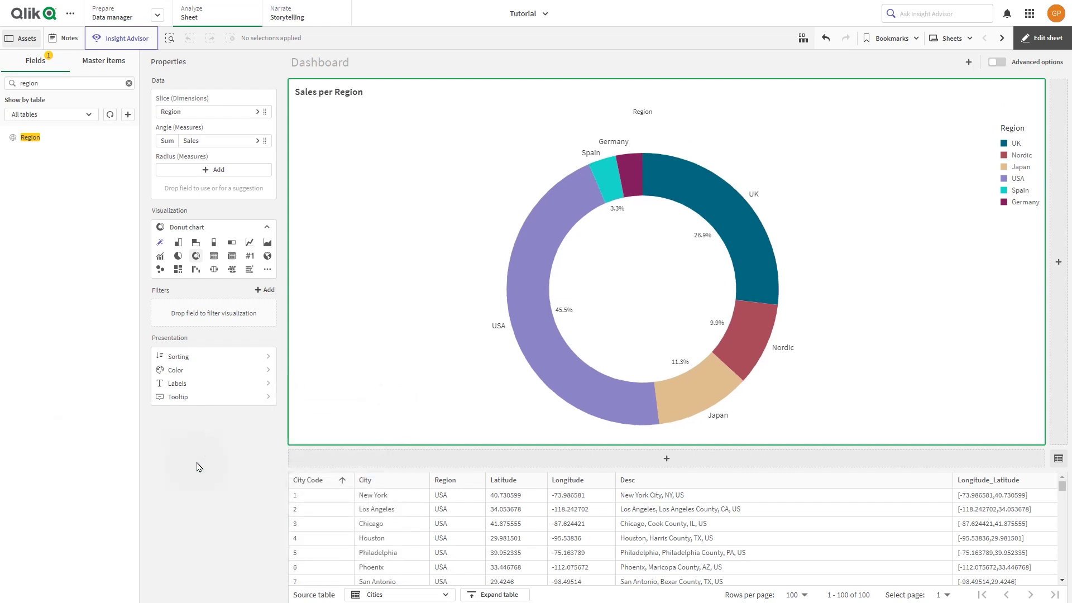
# - Add a new chart beside the donut chart with the Sales and Margin fields as measures
pyautogui.click(1058, 261)
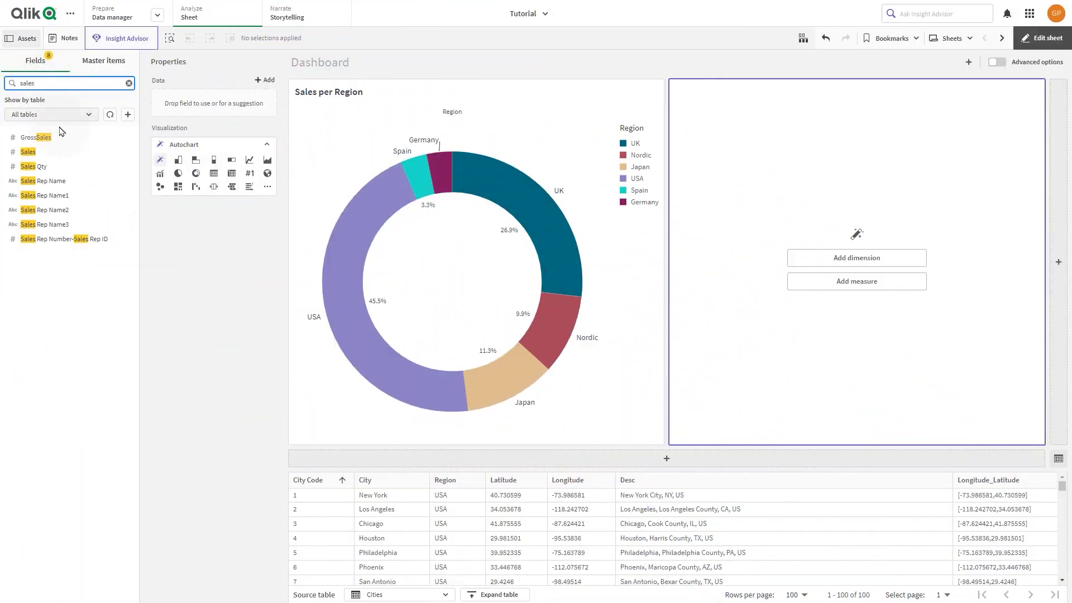
pyautogui.moveTo(61, 151); pyautogui.dragTo(773, 262)
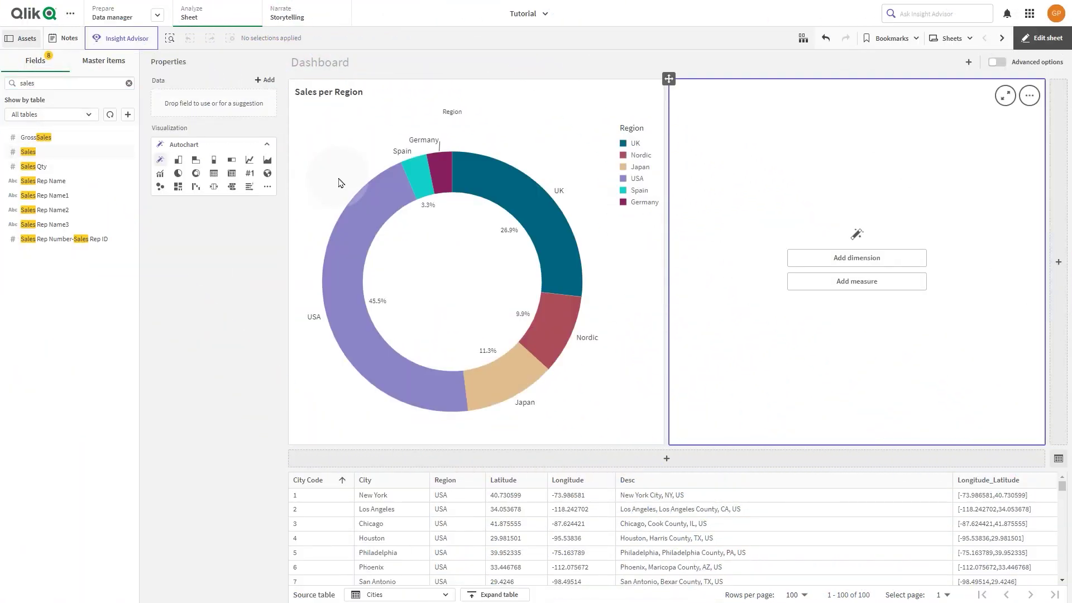
pyautogui.doubleClick(59, 83)
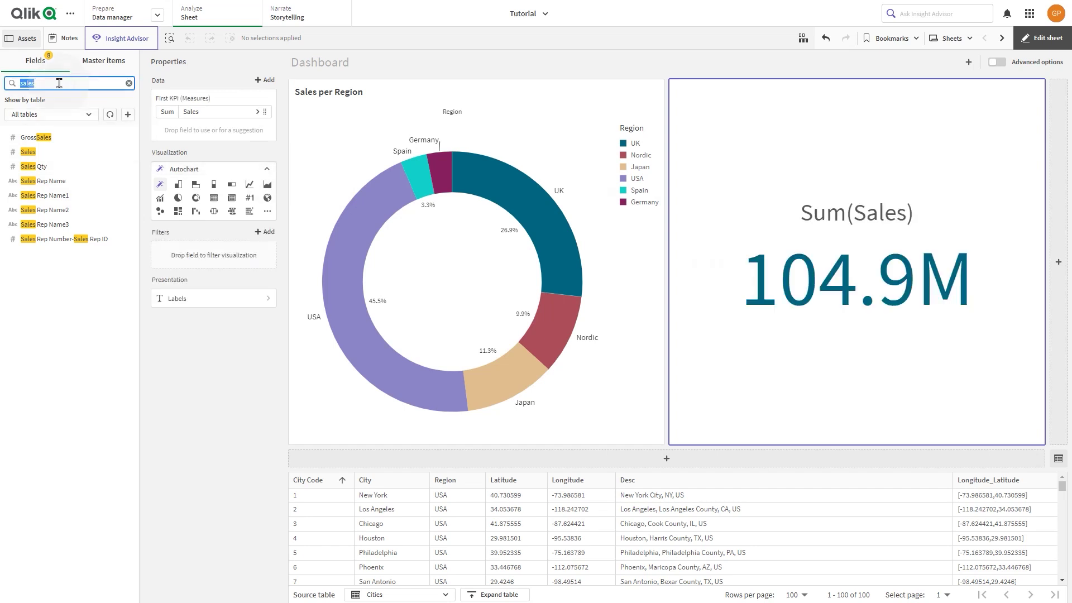
pyautogui.write('margin')
pyautogui.moveTo(30, 138); pyautogui.dragTo(794, 270)
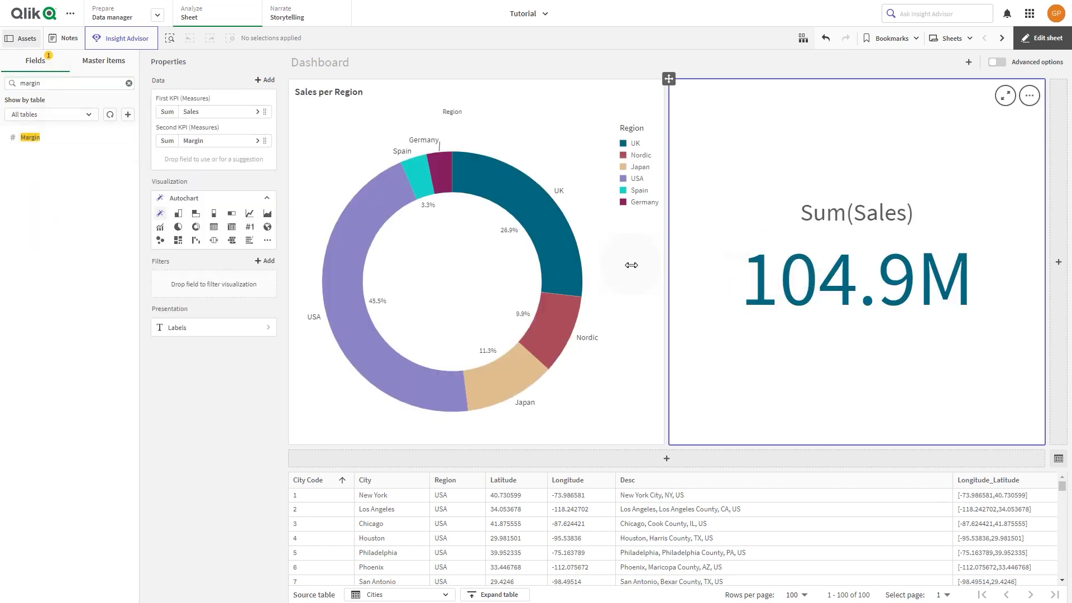
# - Title the Sales and Margin KPI "Total Sales and Margin"
pyautogui.click(246, 328)
pyautogui.click(307, 360)
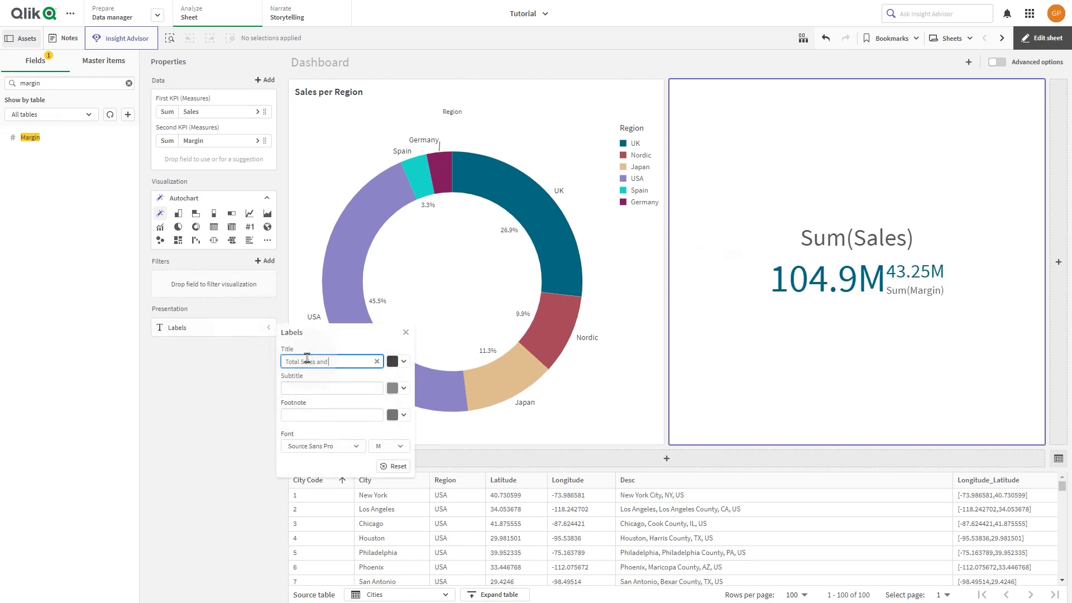
pyautogui.click(229, 408)
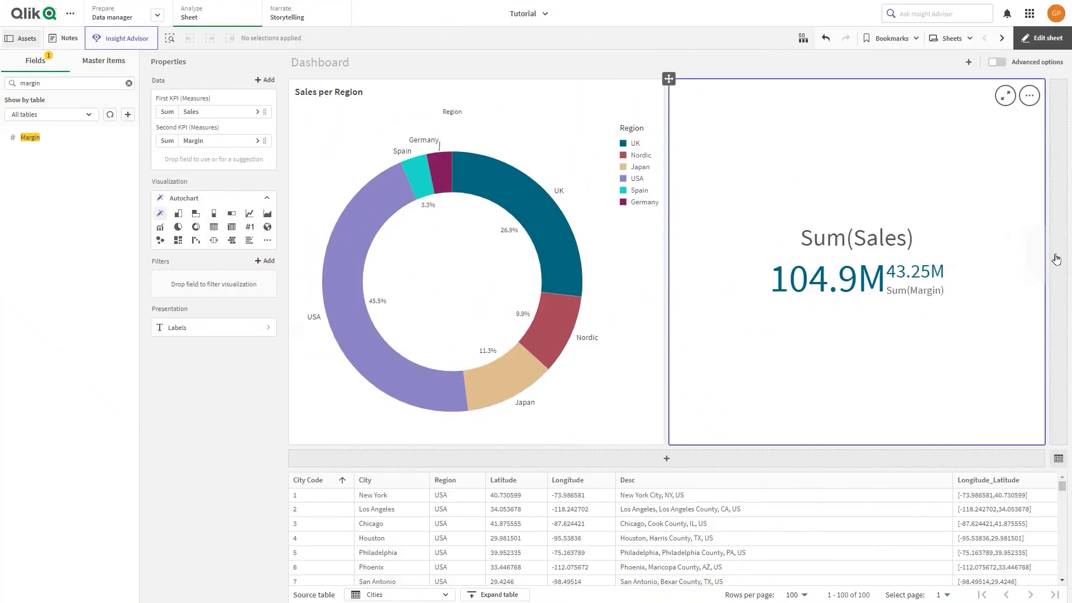
# - Add a third chart to the row with a measure using the expression (sum(Sales)-sum(Cost))/sum(Sales)
pyautogui.click(1056, 259)
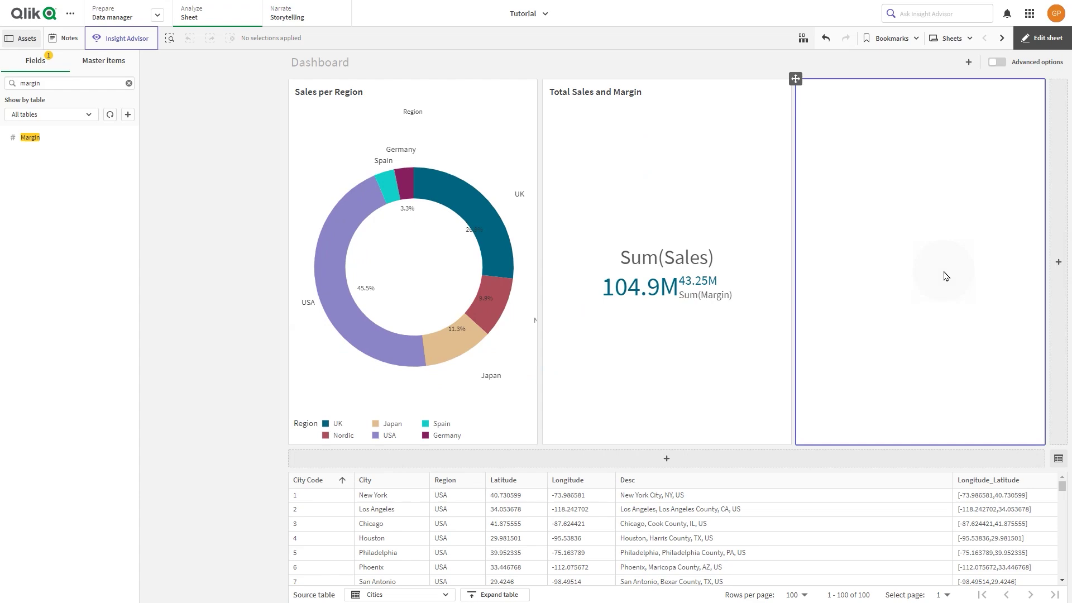
pyautogui.click(958, 283)
pyautogui.click(969, 309)
pyautogui.write('(sum(Sales)-sum(Cost')
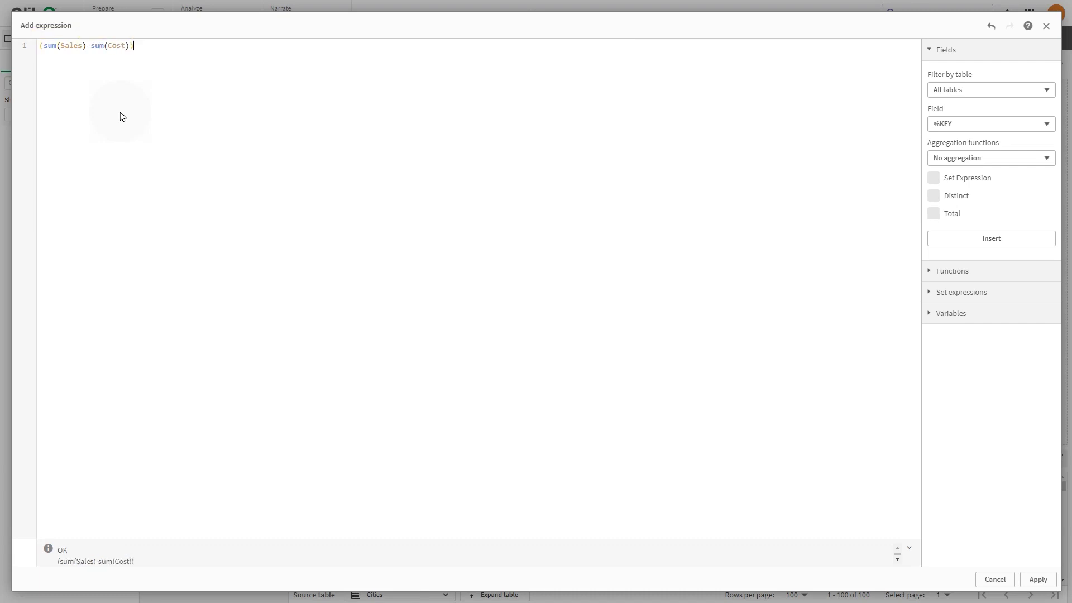
pyautogui.write('))/sum(Sales)')
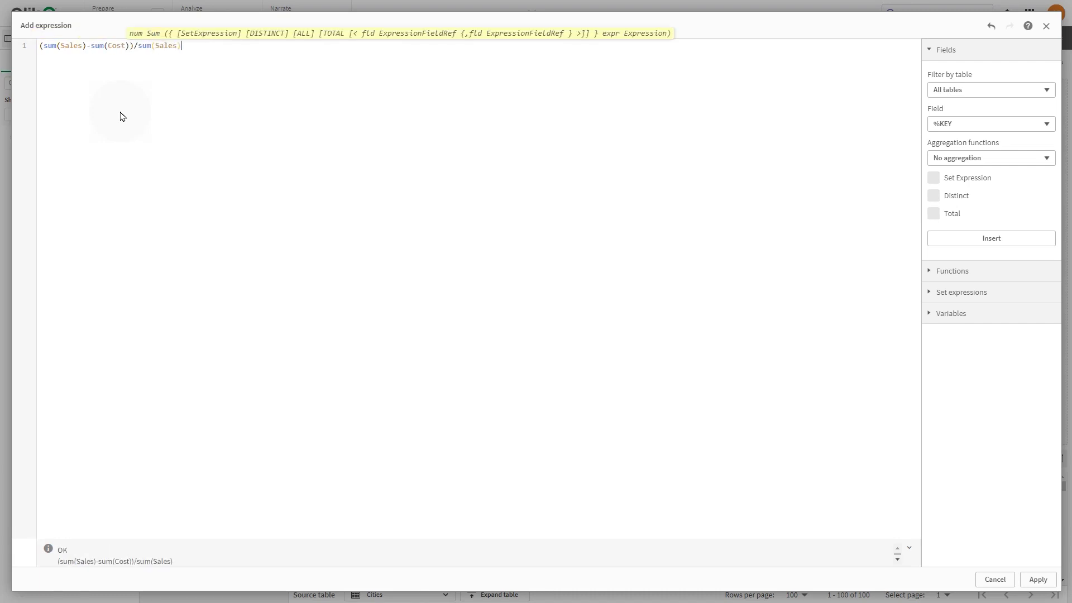
pyautogui.click(1037, 579)
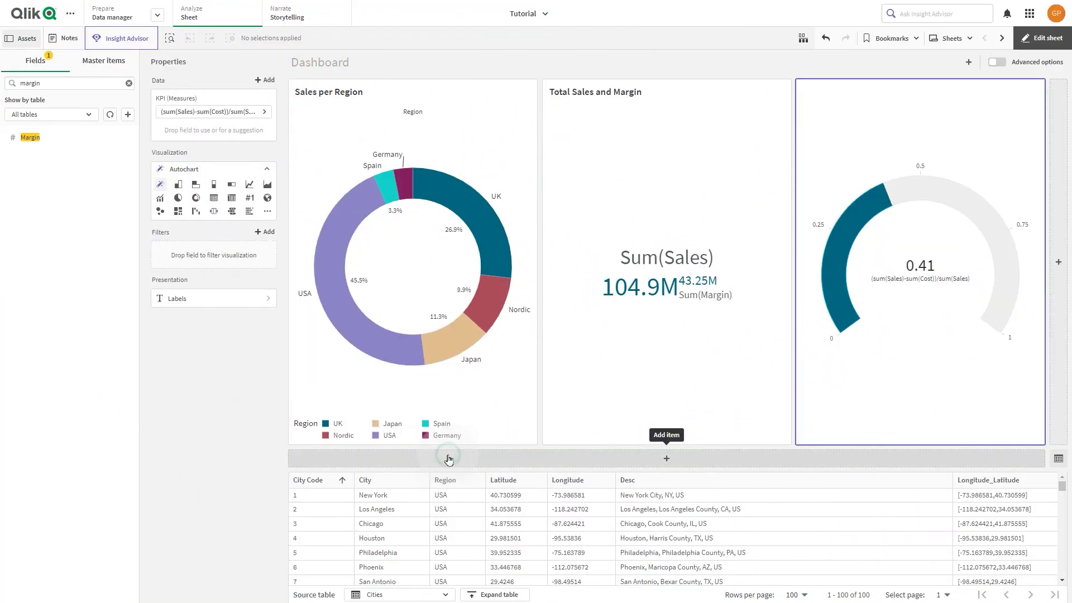
# - Add a chart in a new row below, using Customer as the dimension and Sales as the measure
pyautogui.click(448, 459)
pyautogui.doubleClick(80, 84)
pyautogui.write('Custom')
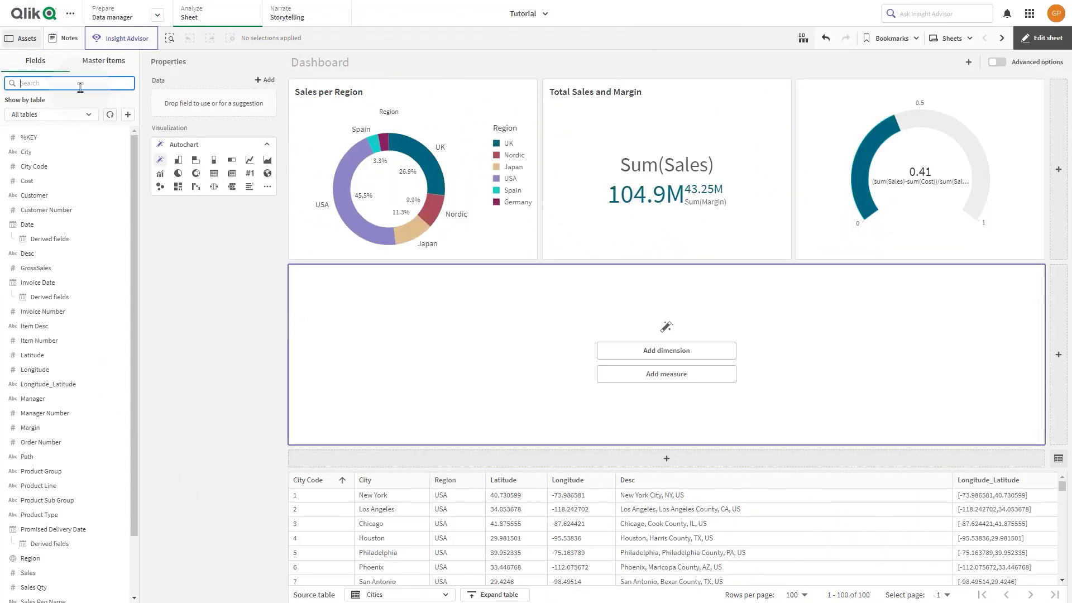
pyautogui.moveTo(46, 138); pyautogui.dragTo(586, 337)
pyautogui.doubleClick(72, 84)
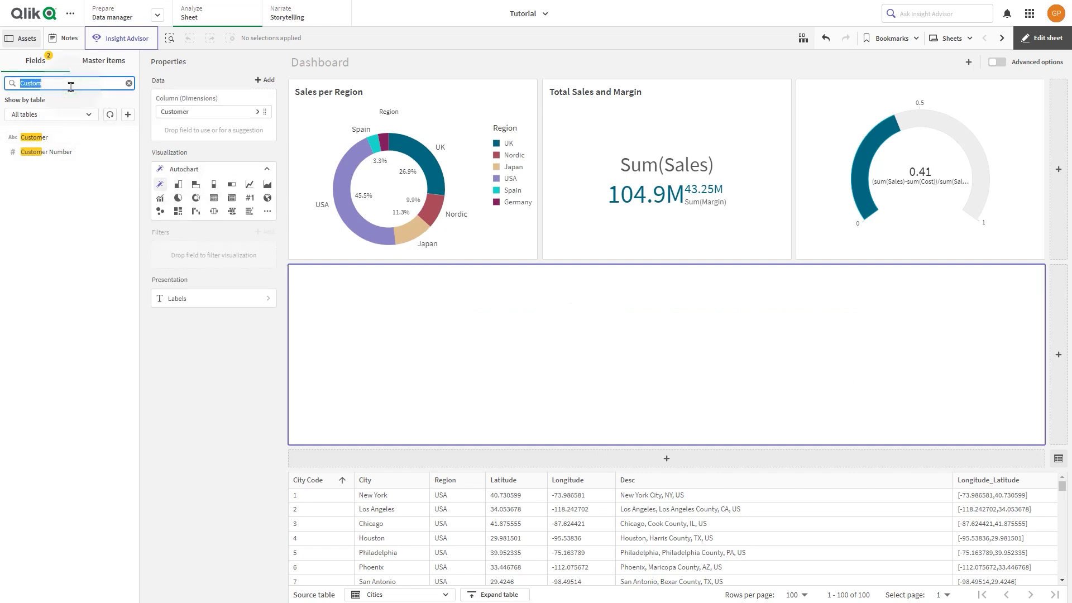
pyautogui.write('Sa')
pyautogui.moveTo(30, 151); pyautogui.dragTo(501, 361)
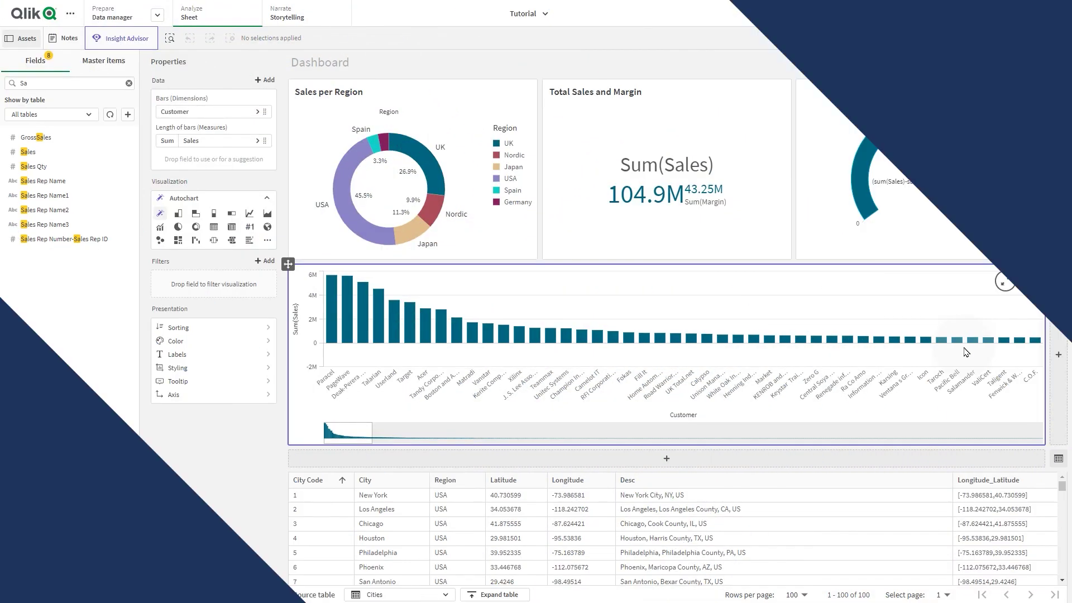
# - Add a chart beside the customer bar chart with Quarter and Year from the Date derived fields as dimensions
pyautogui.click(1060, 355)
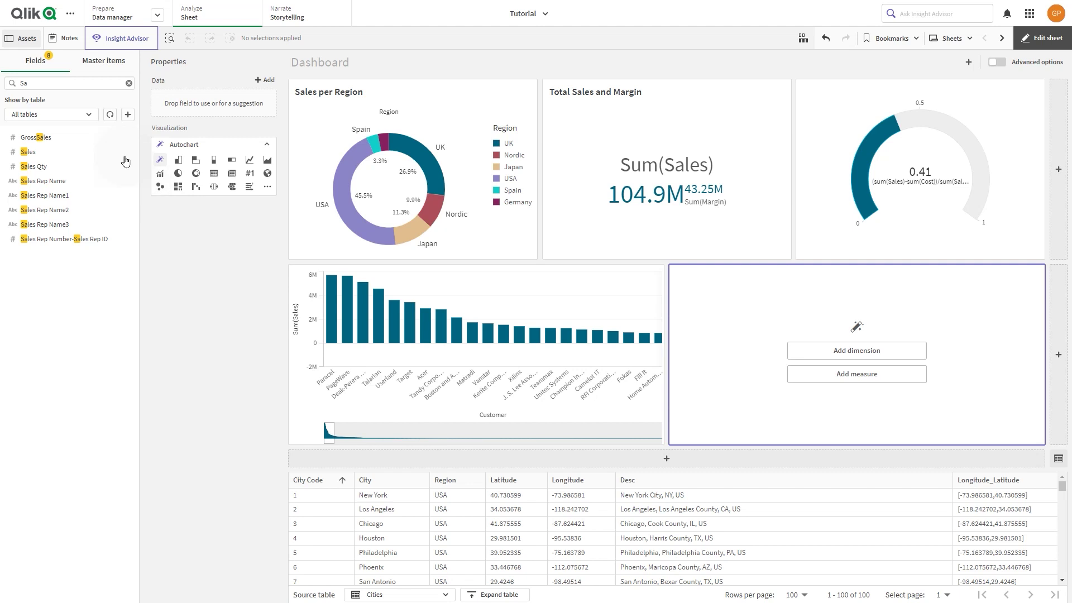
pyautogui.click(128, 84)
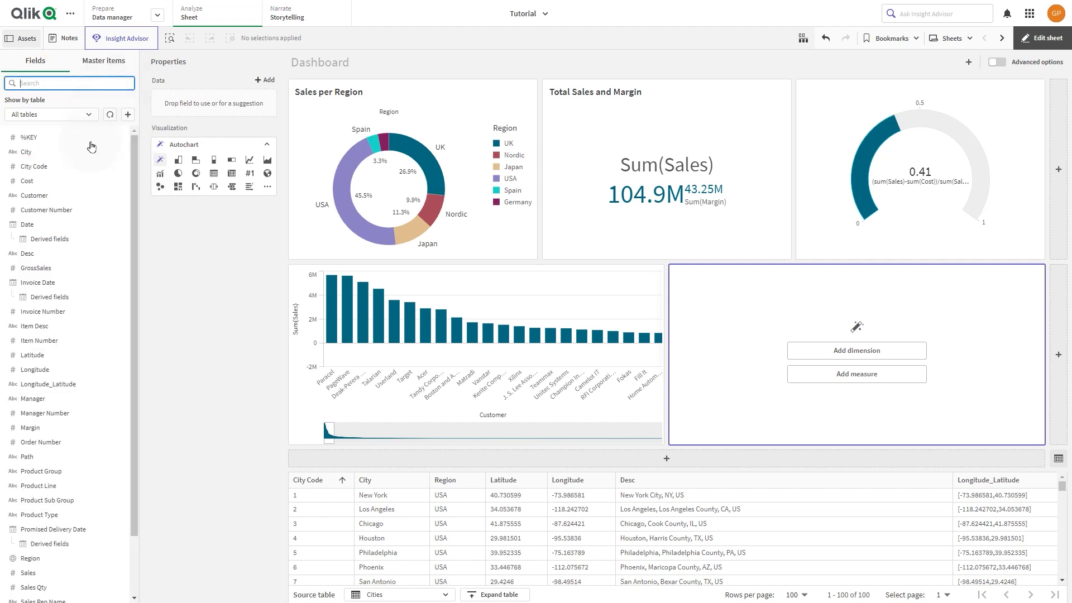
pyautogui.click(56, 239)
pyautogui.moveTo(52, 267); pyautogui.dragTo(801, 333)
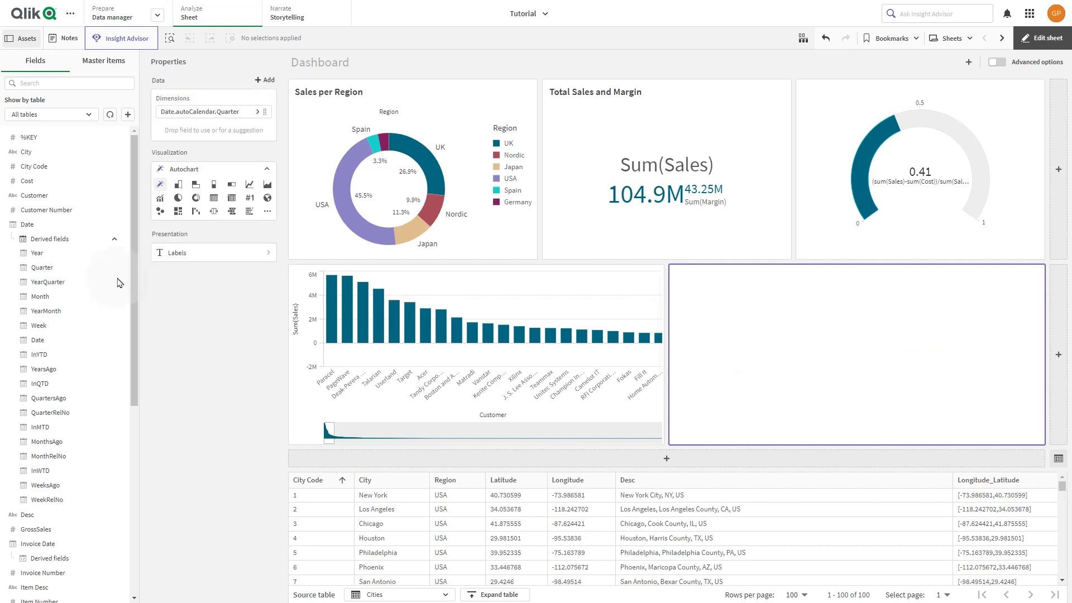
pyautogui.moveTo(56, 254); pyautogui.dragTo(816, 339)
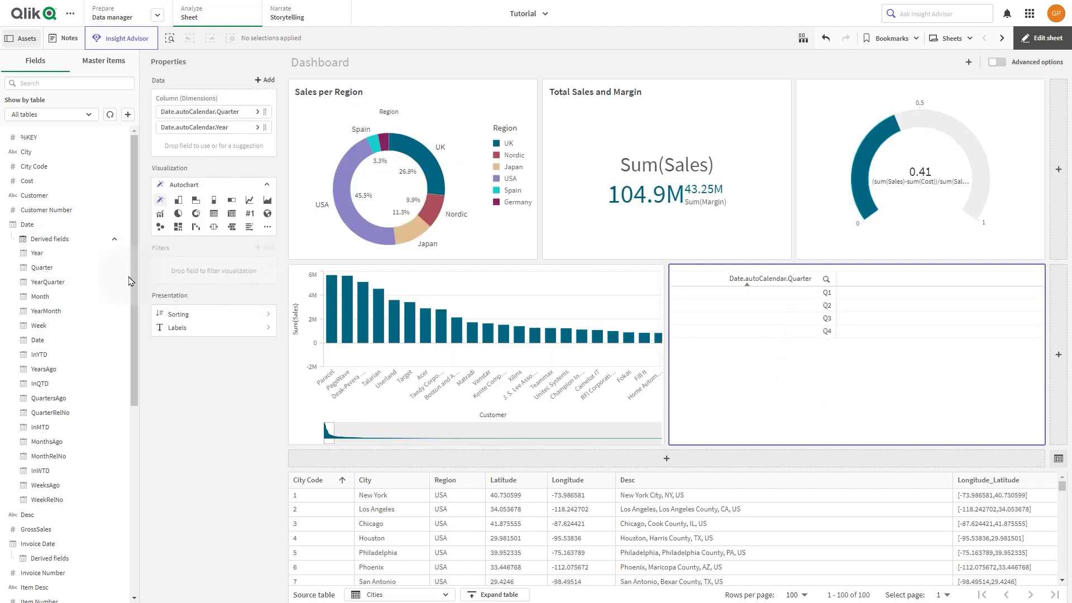
# - Add Sales as the measure of the Quarter and Year chart and change it to a line chart
pyautogui.click(56, 82)
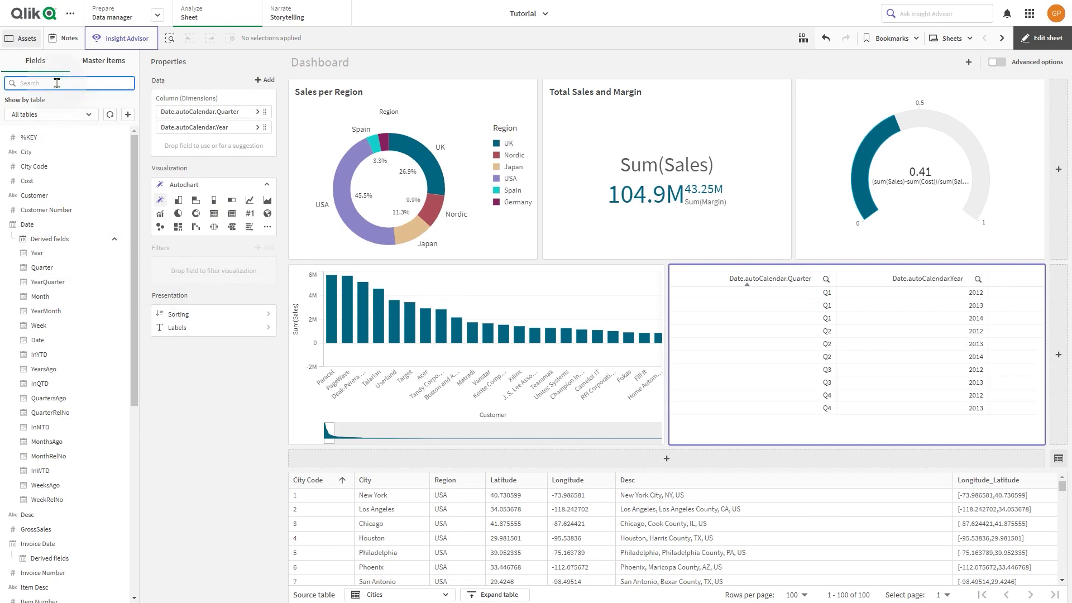
pyautogui.write('Sales')
pyautogui.moveTo(34, 152); pyautogui.dragTo(778, 350)
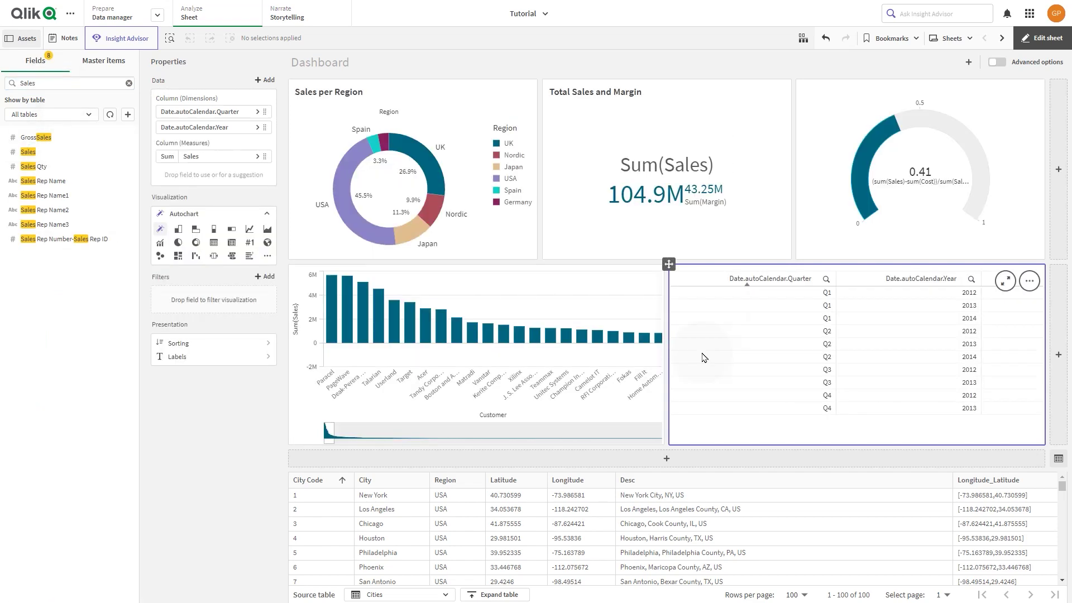
pyautogui.click(251, 230)
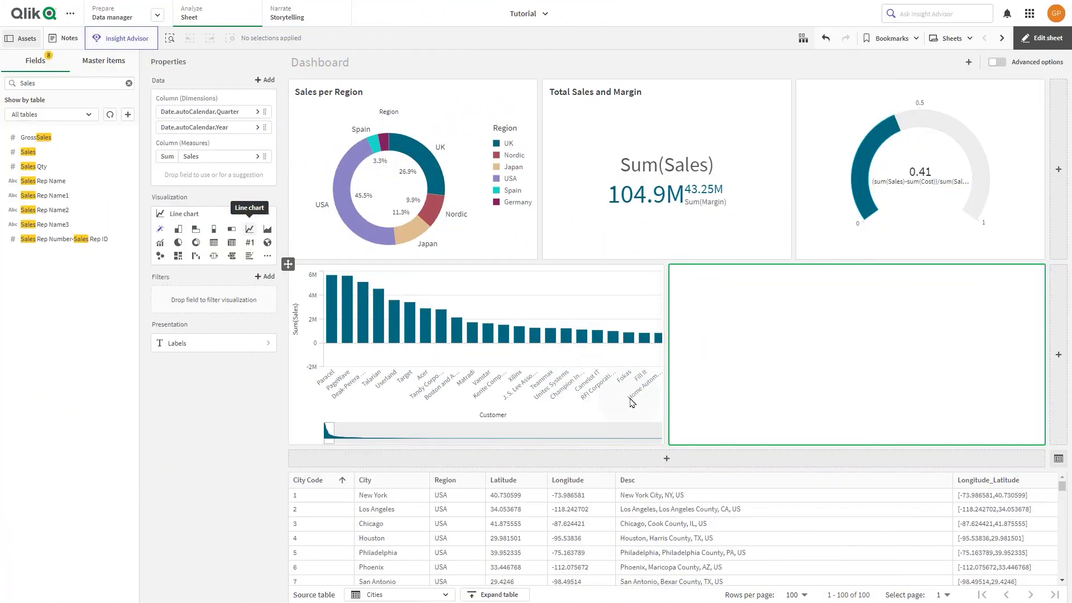
pyautogui.click(266, 282)
# - Add a chart in a new row below the line chart with the Sales and Margin fields as measures
pyautogui.click(663, 459)
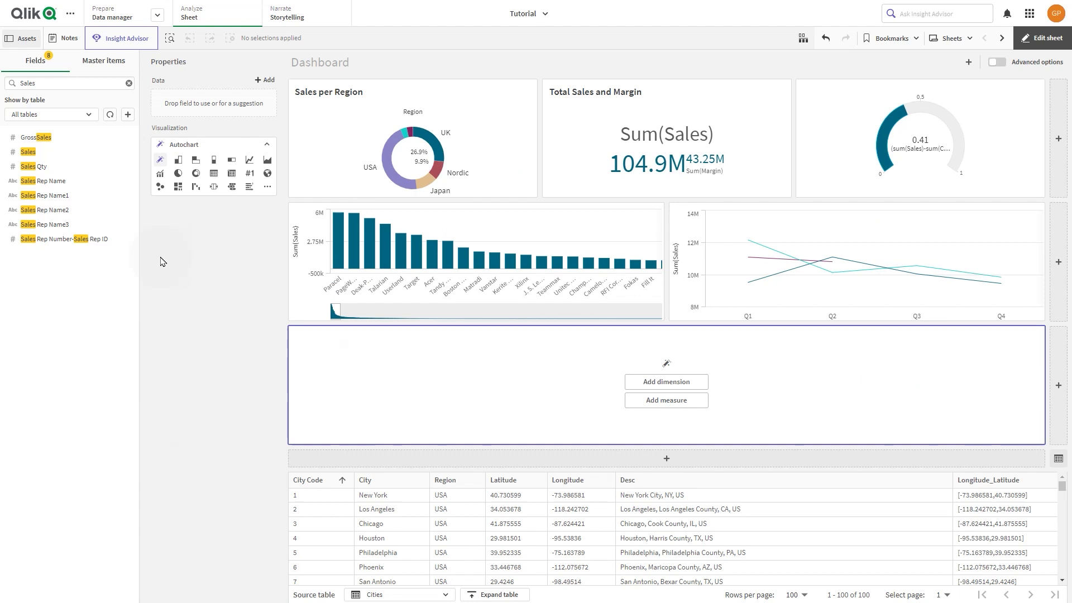
pyautogui.moveTo(26, 152); pyautogui.dragTo(593, 441)
pyautogui.doubleClick(53, 88)
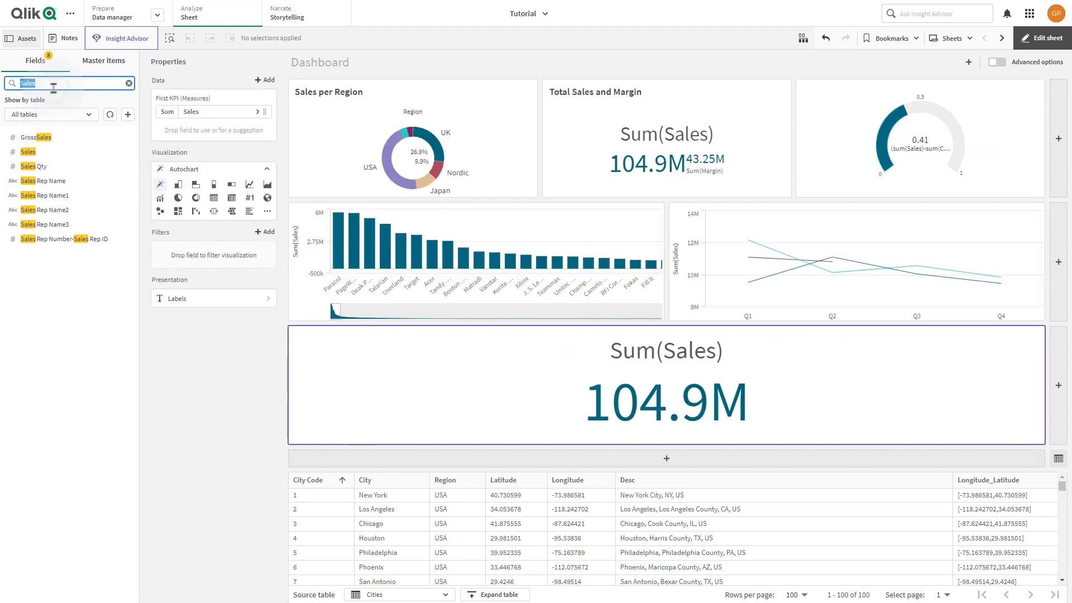
pyautogui.write('Margin')
pyautogui.moveTo(33, 137); pyautogui.dragTo(531, 380)
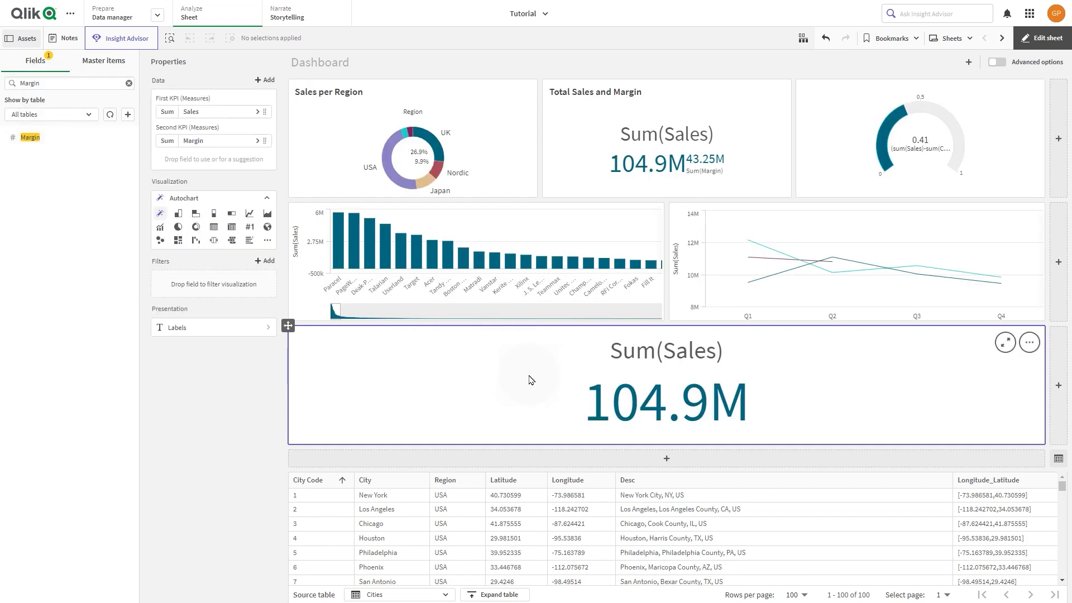
# - Add YearMonth from the Date derived fields to the new Sales and Margin chart and change it to a combo chart
pyautogui.click(125, 83)
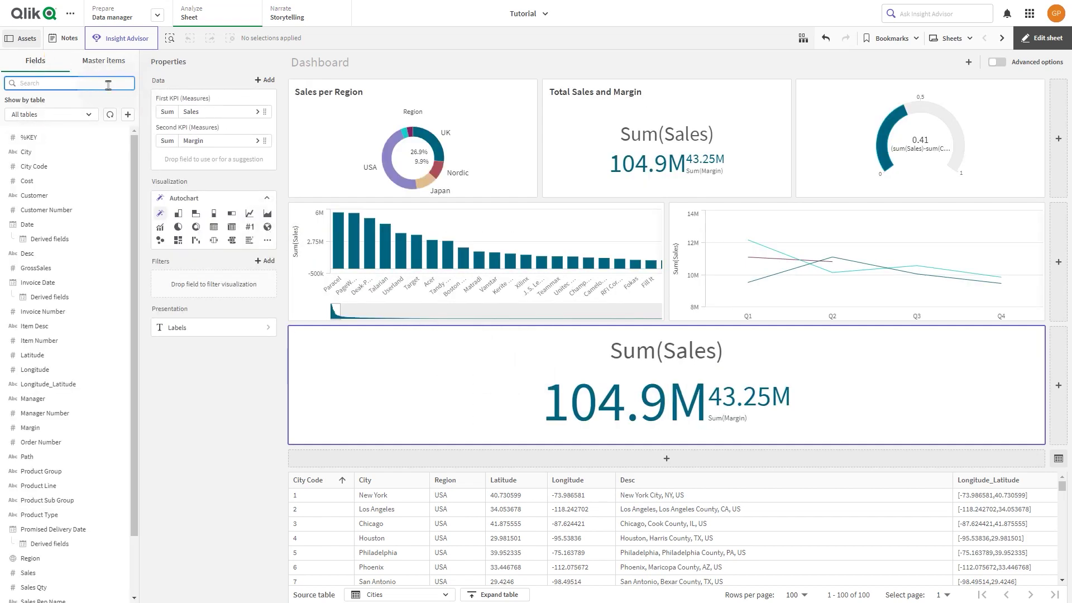
pyautogui.click(95, 239)
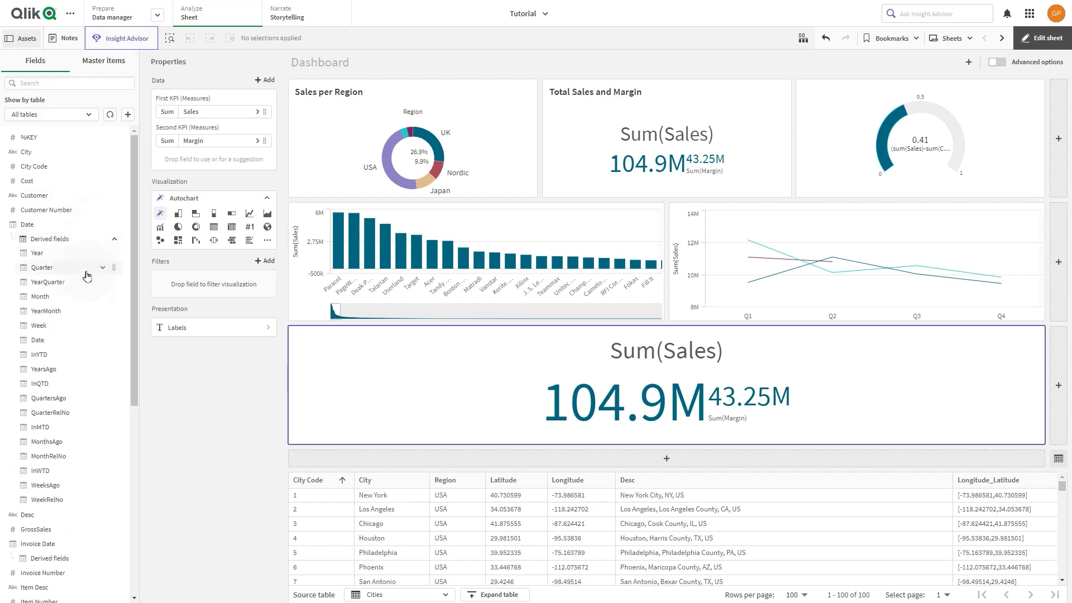
pyautogui.moveTo(52, 311); pyautogui.dragTo(552, 368)
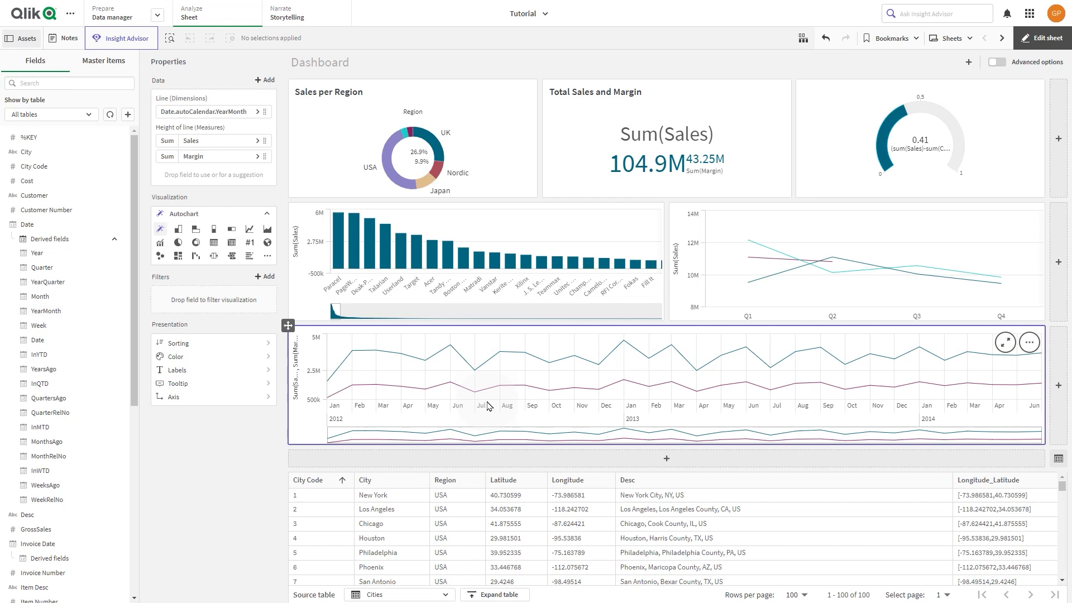
pyautogui.click(160, 243)
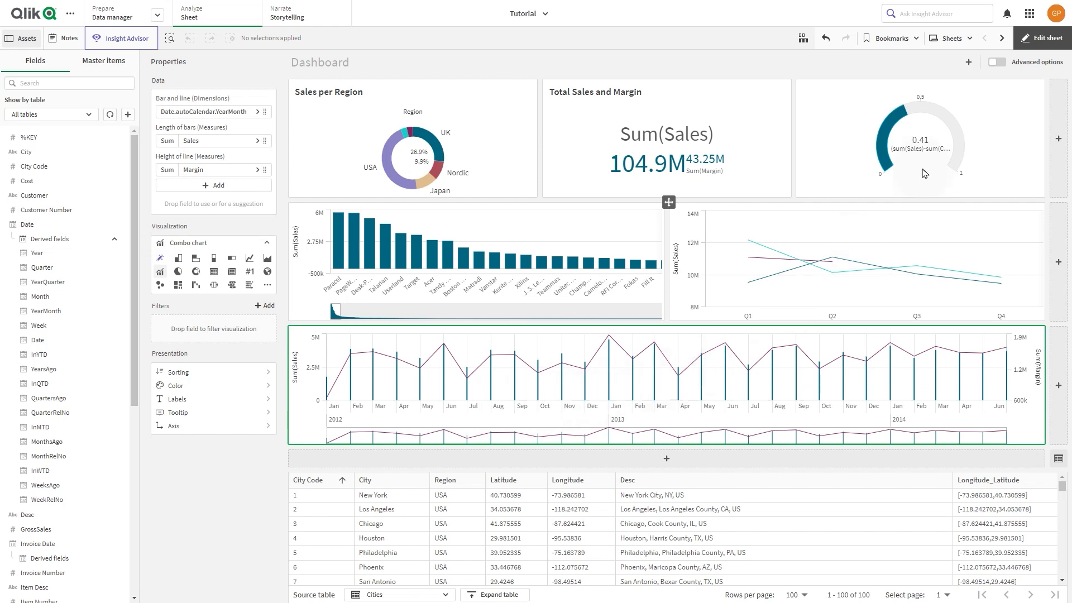
# - With advanced options turned on, color the Sales per Region donut chart by measure and hide its legend
pyautogui.click(994, 63)
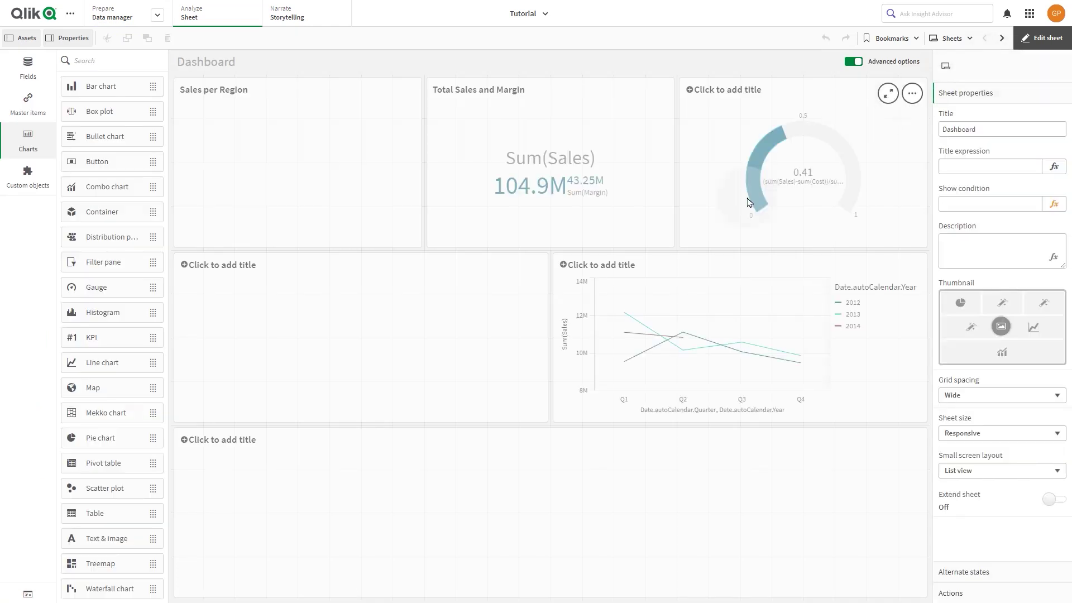
pyautogui.click(383, 170)
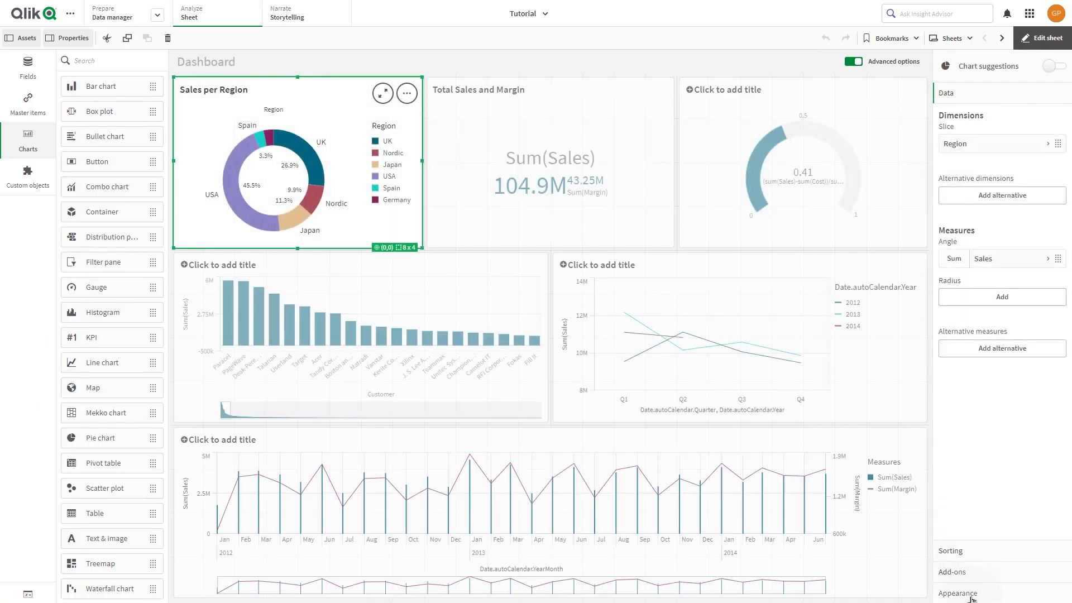
pyautogui.click(971, 598)
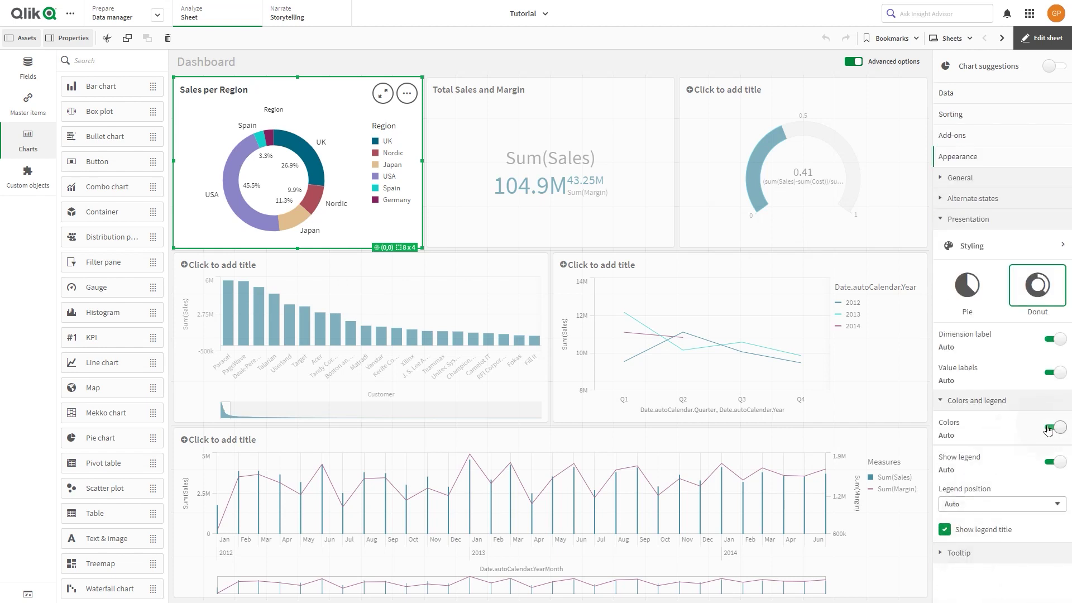
pyautogui.click(1048, 429)
pyautogui.click(1023, 457)
pyautogui.click(998, 490)
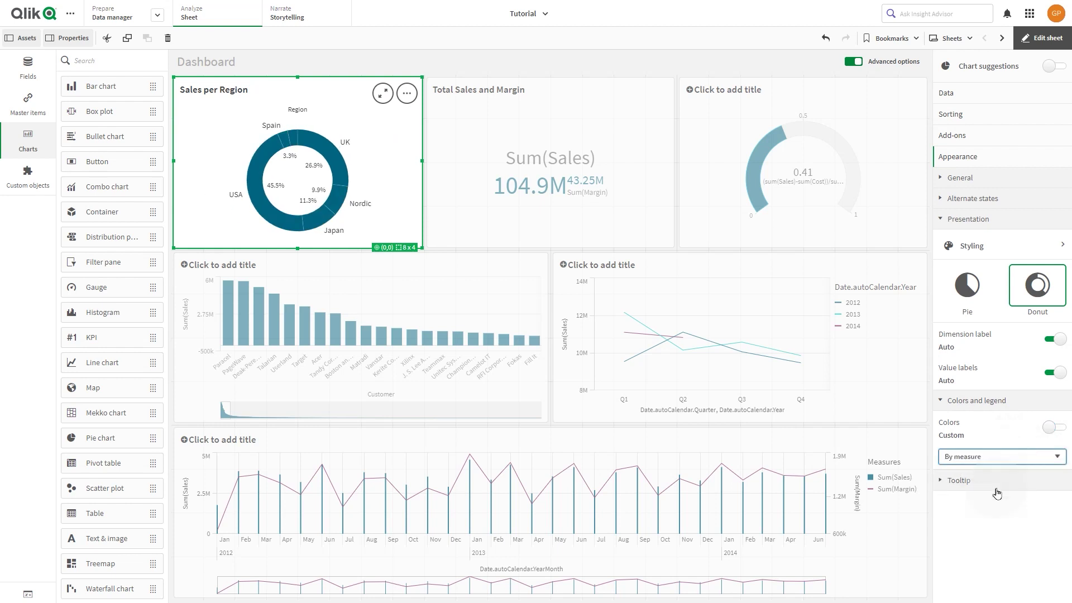
pyautogui.moveTo(1067, 410); pyautogui.dragTo(1067, 556)
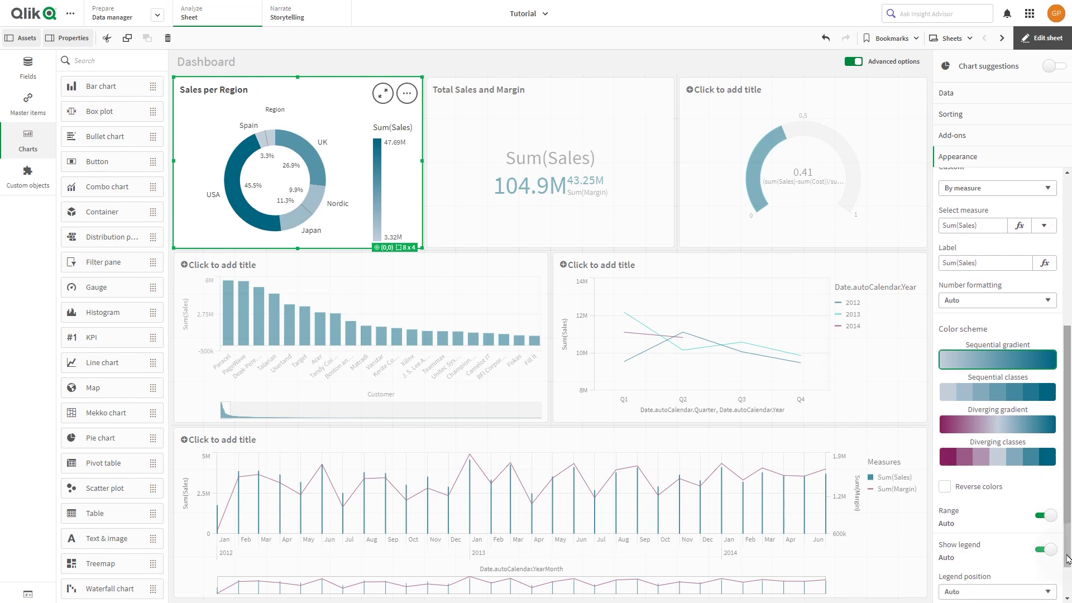
pyautogui.click(1041, 550)
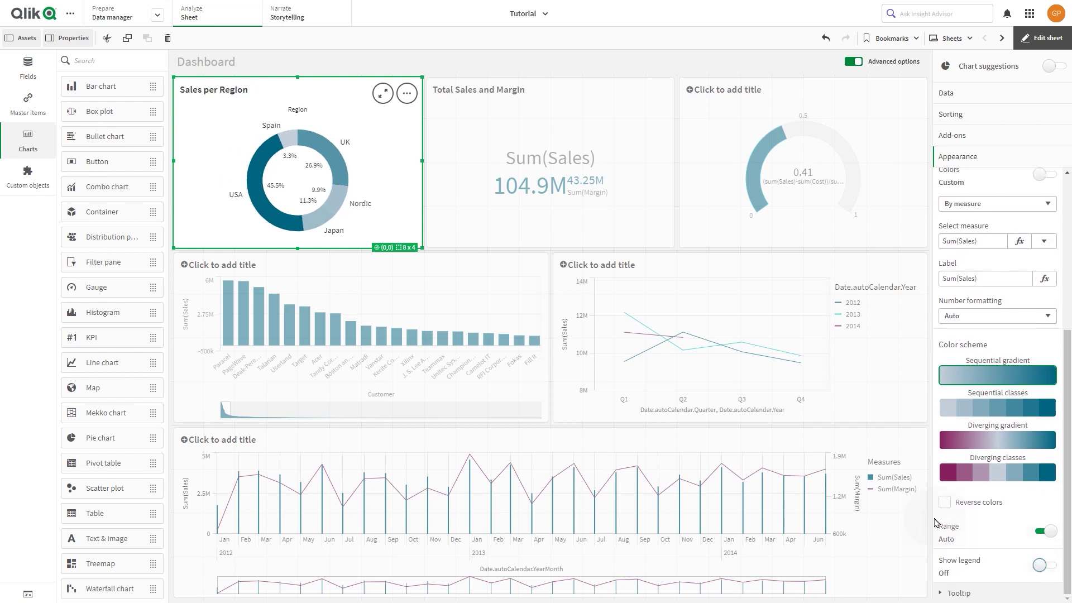
# - Label the first measure of the Total Sales and Margin KPI Sales and the second measure Margin
pyautogui.click(626, 188)
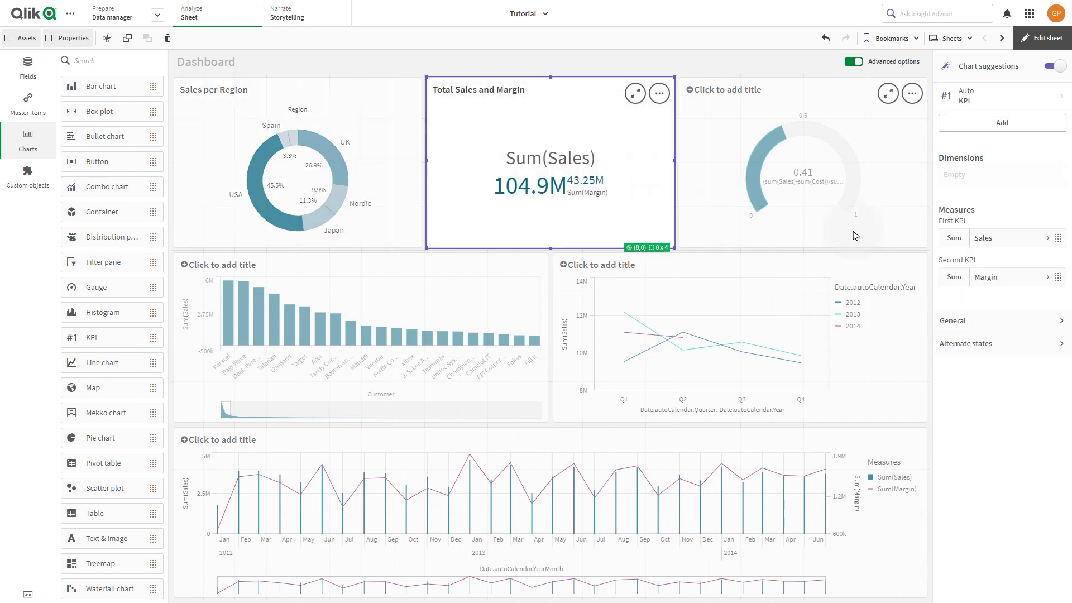
pyautogui.click(1000, 237)
pyautogui.click(977, 310)
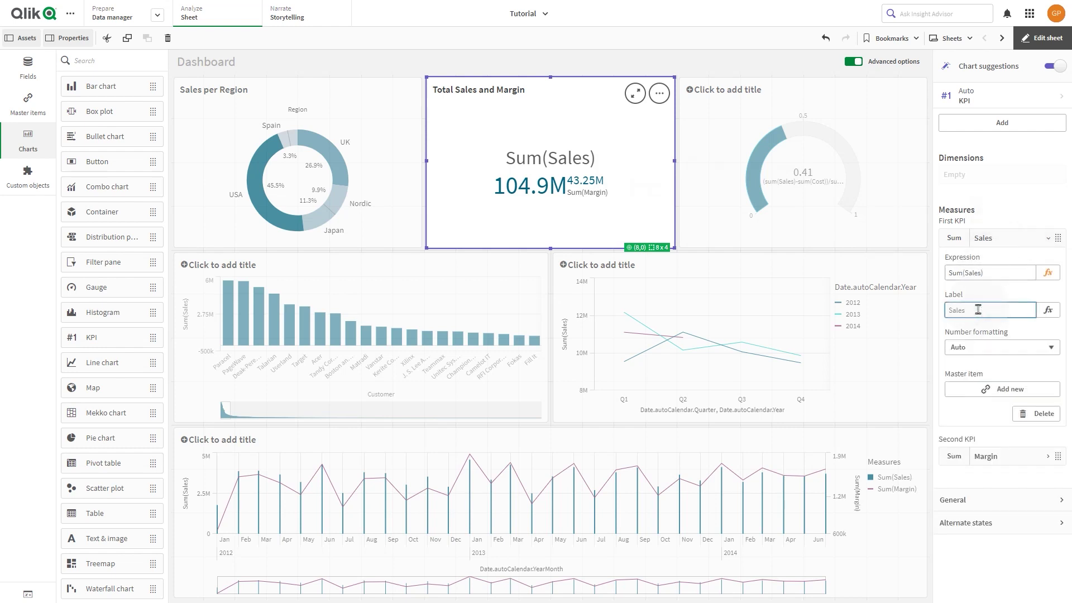
pyautogui.click(998, 246)
pyautogui.click(991, 279)
pyautogui.click(980, 349)
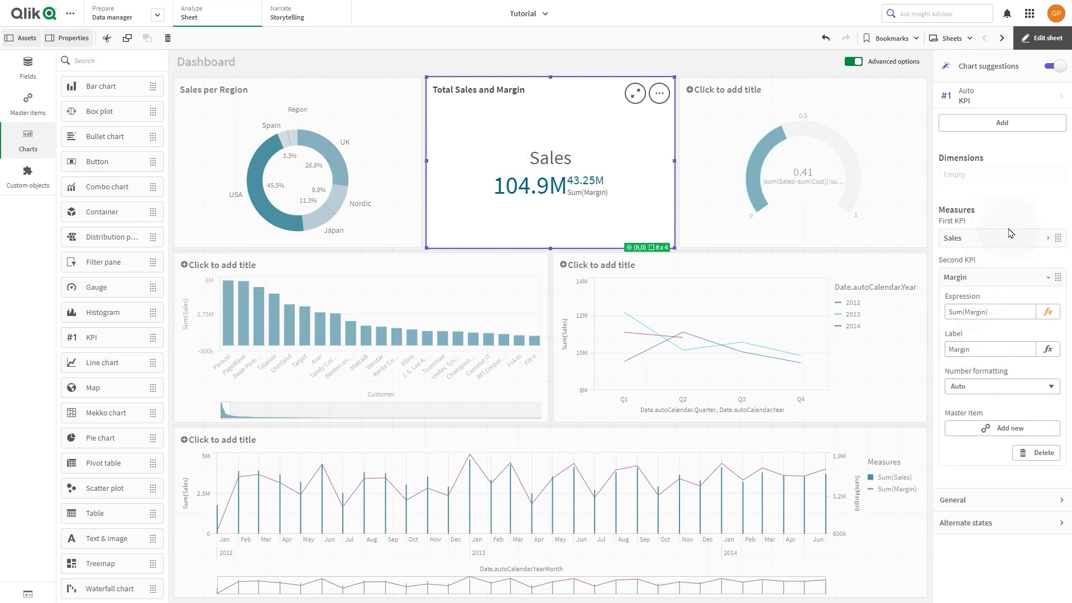
# - With chart suggestions and library colors off, give the KPI's first measure a custom dark red color
pyautogui.click(1054, 66)
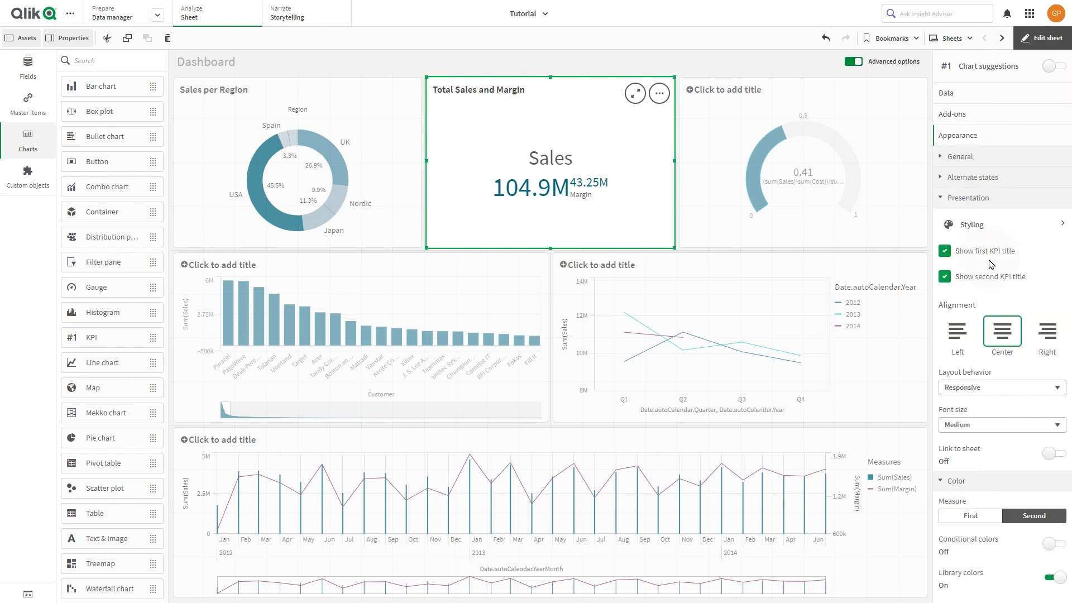
pyautogui.click(977, 516)
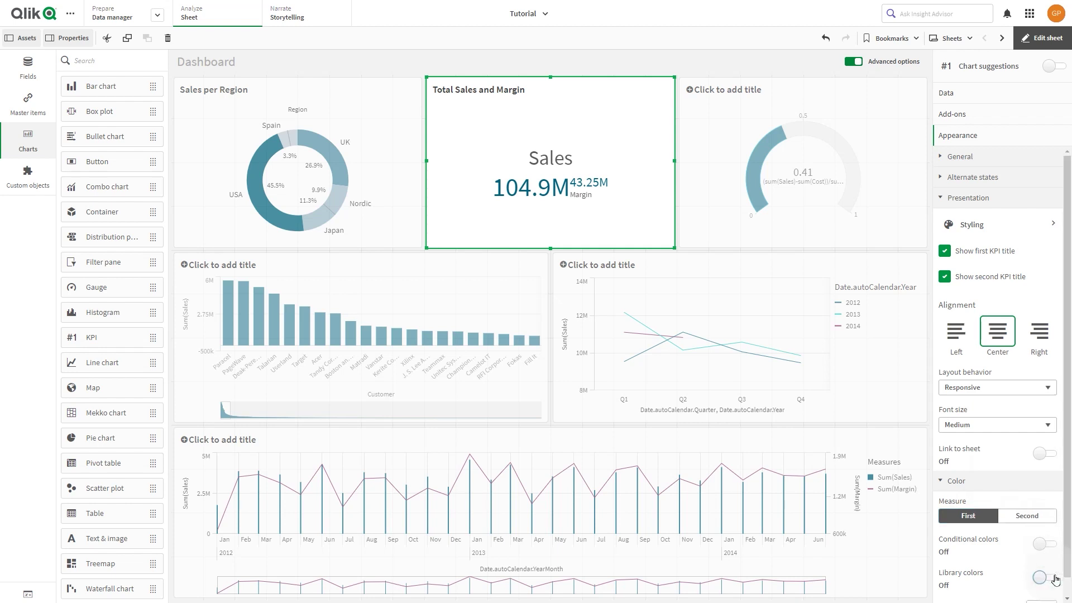
pyautogui.scroll(-1, 1055, 581)
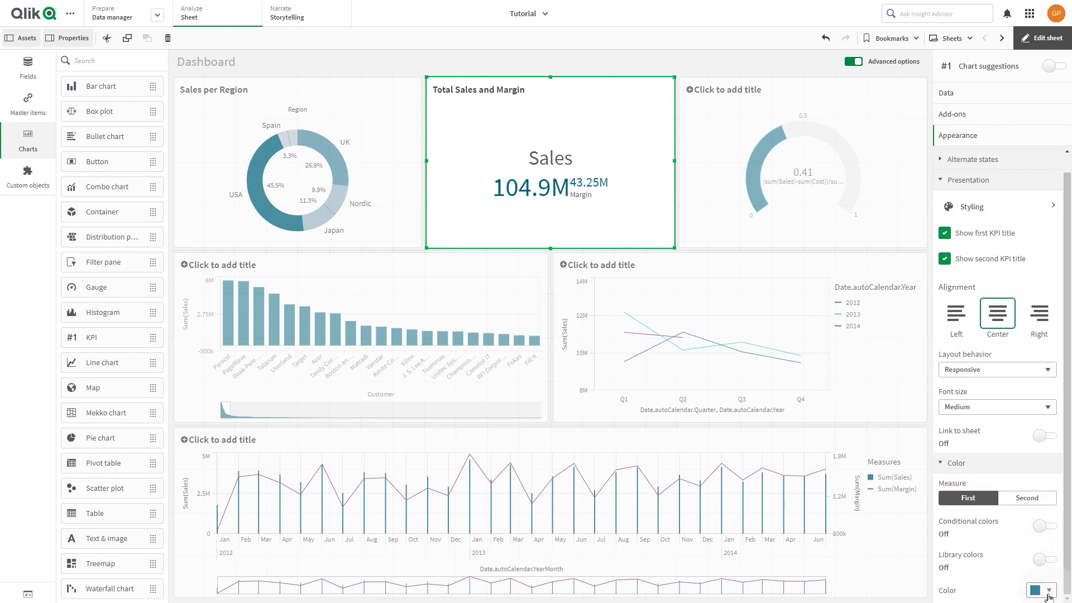
pyautogui.click(1047, 592)
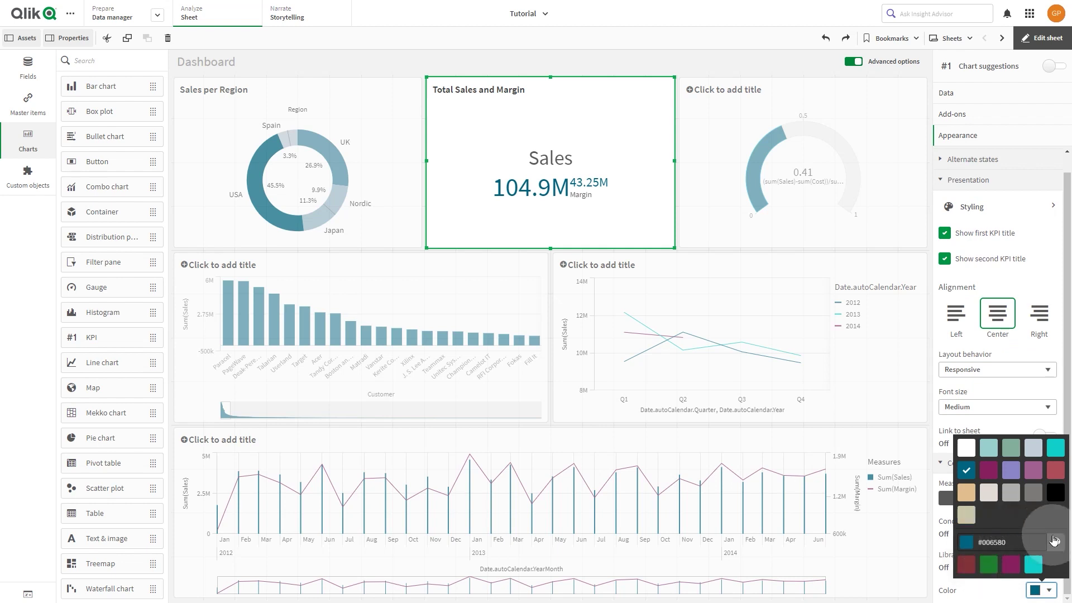
pyautogui.click(1055, 540)
pyautogui.click(1033, 485)
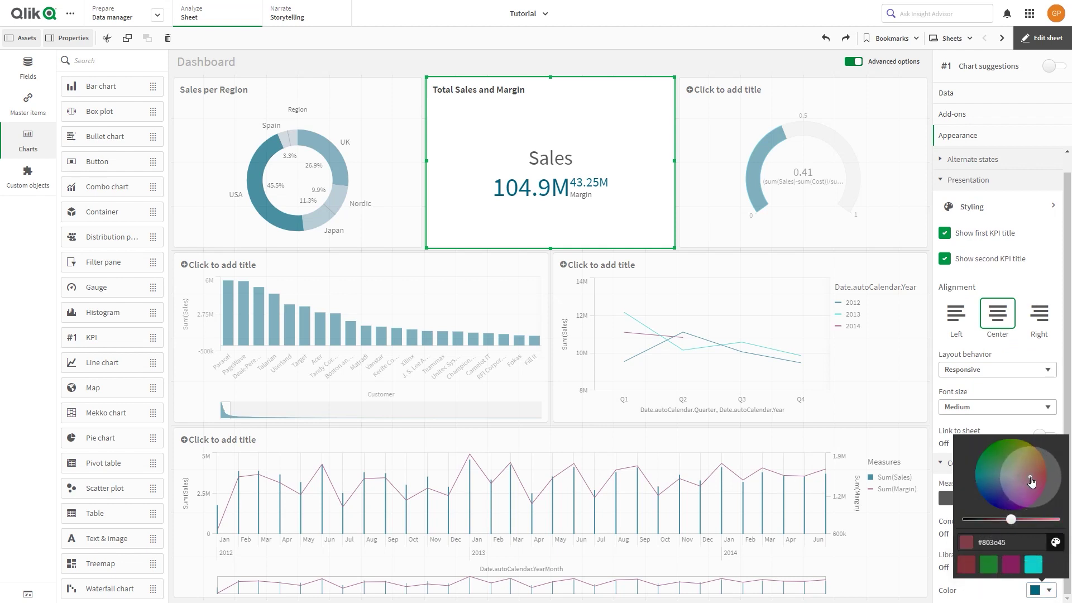
pyautogui.click(1031, 506)
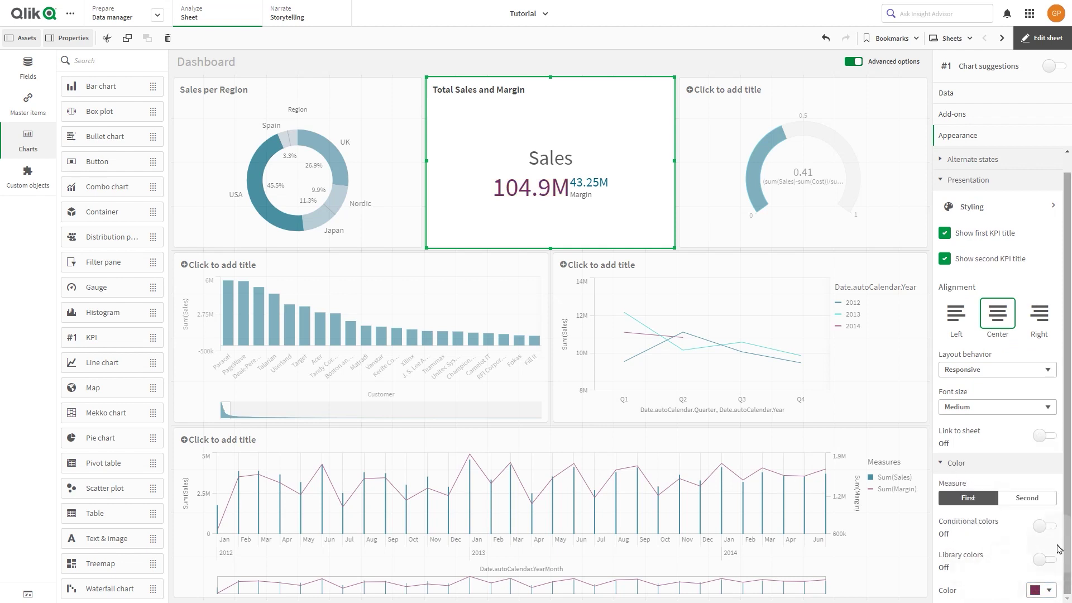
# - Turn off library colors for the KPI's second measure and give it the custom green color #288039
pyautogui.click(1030, 506)
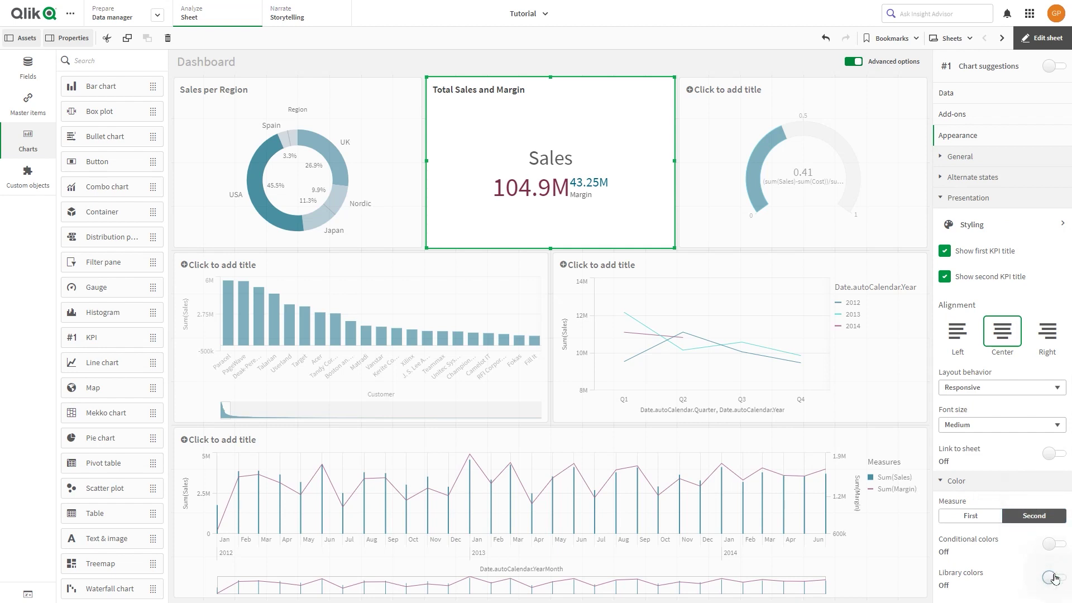
pyautogui.scroll(-1, 1044, 581)
pyautogui.click(1041, 590)
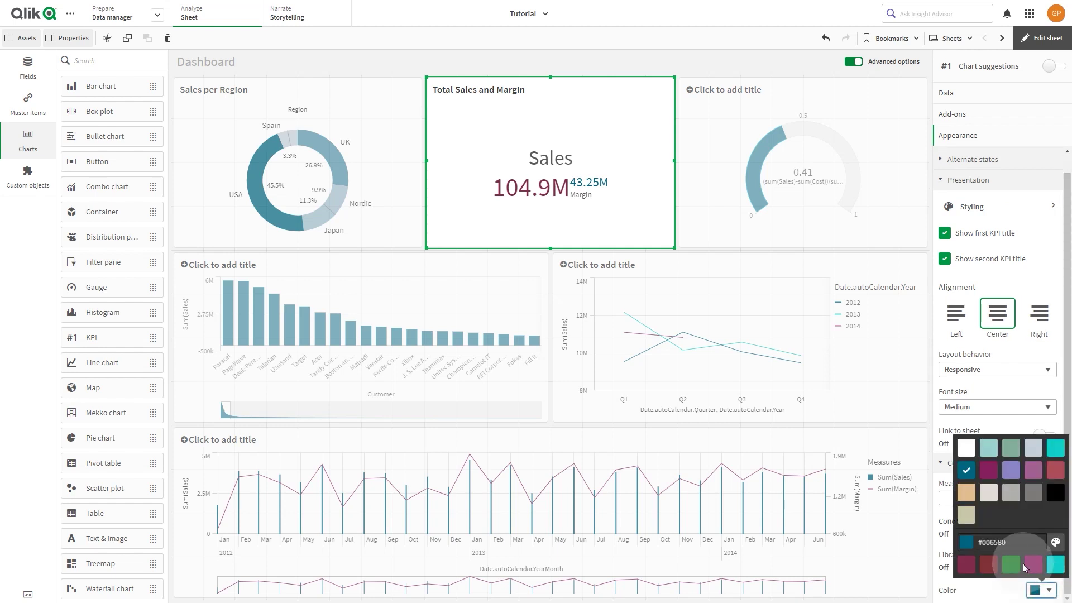
pyautogui.click(1056, 542)
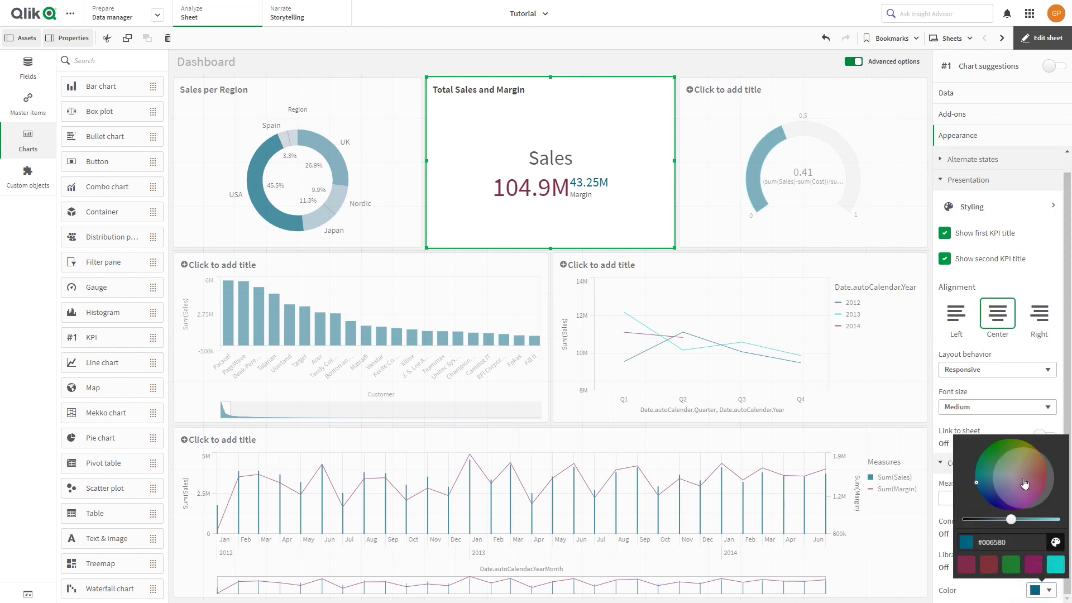
pyautogui.click(994, 456)
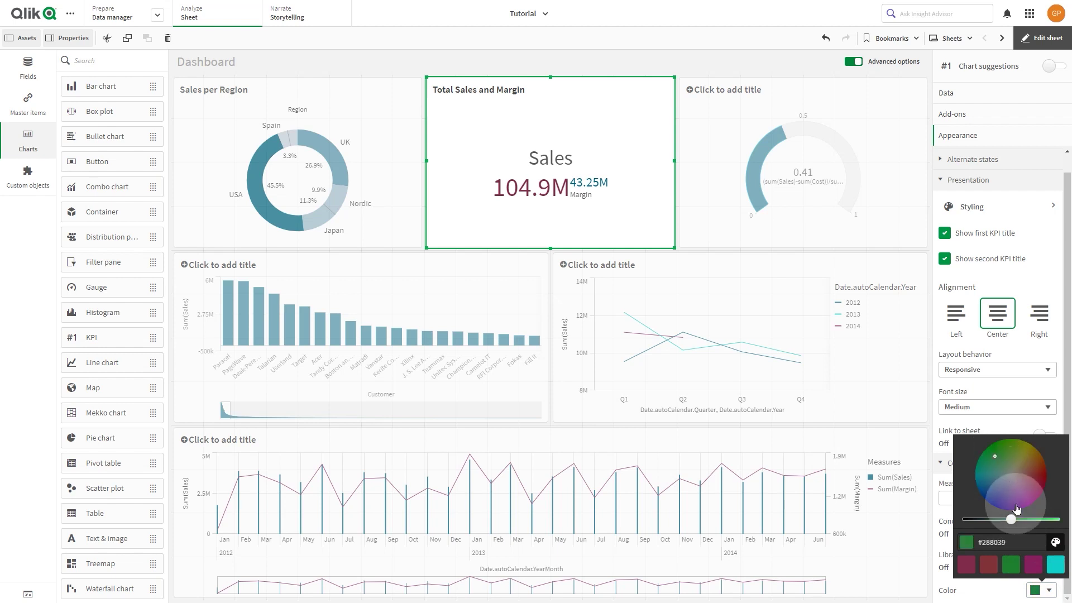
pyautogui.click(1026, 427)
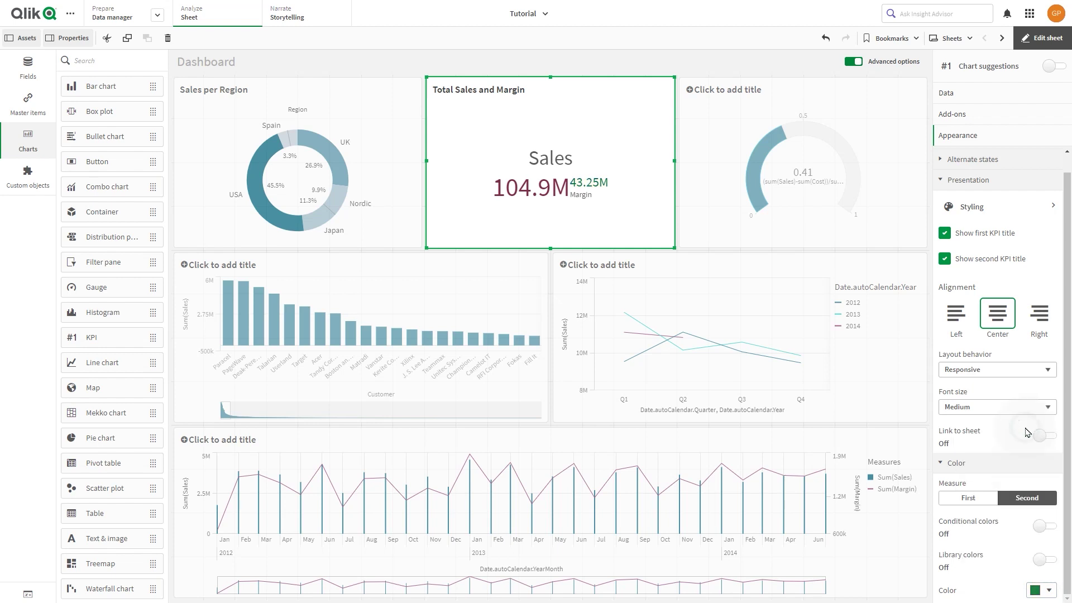
# - With chart suggestions off, set the gauge's range limits to -0.5 and 0.5 and display it as a bar
pyautogui.click(797, 190)
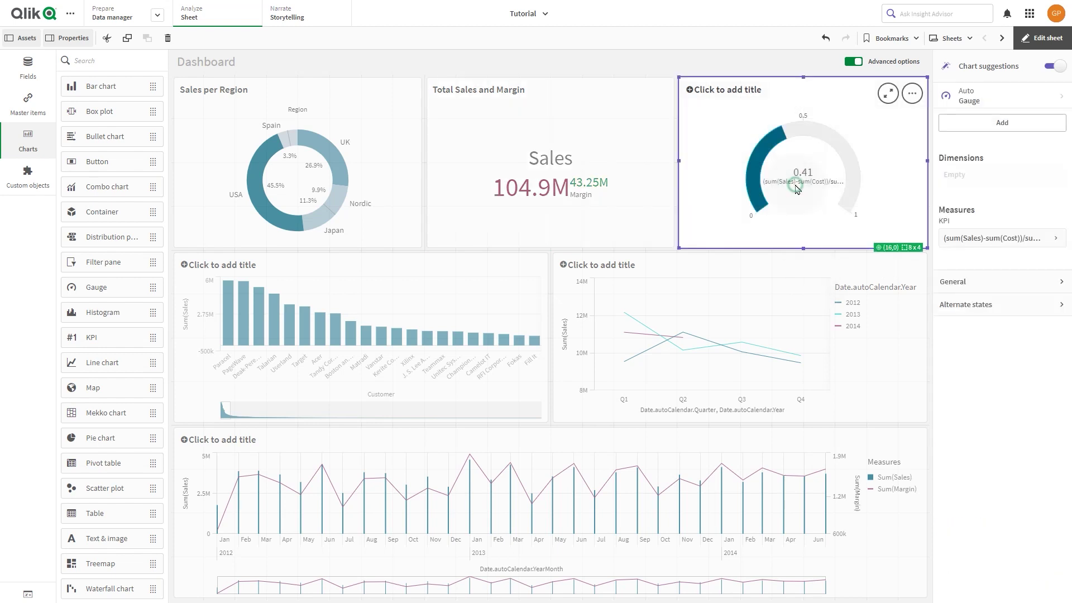
pyautogui.click(1049, 68)
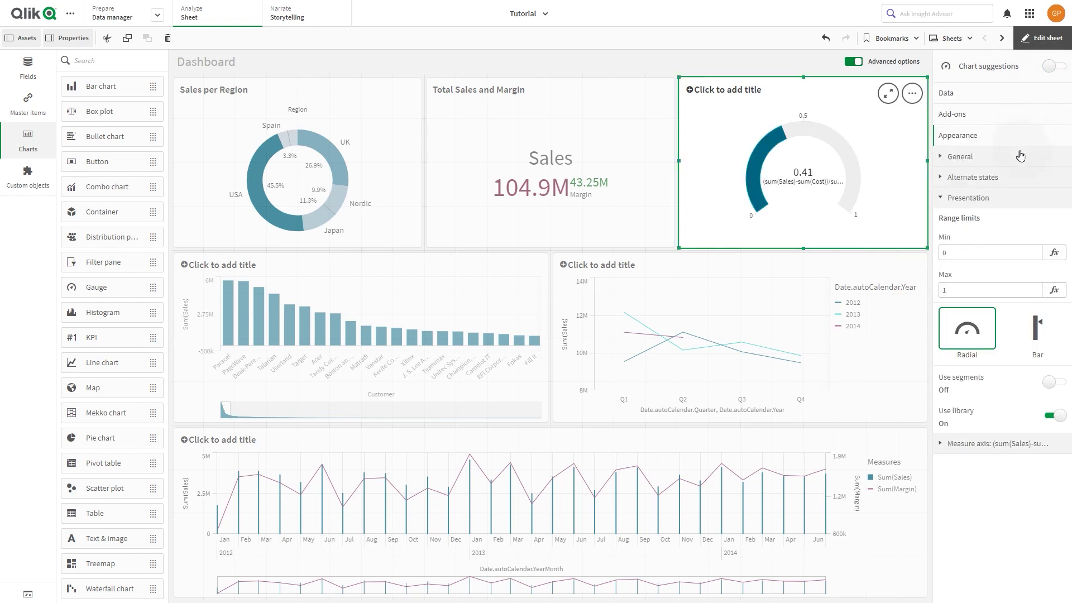
pyautogui.click(966, 252)
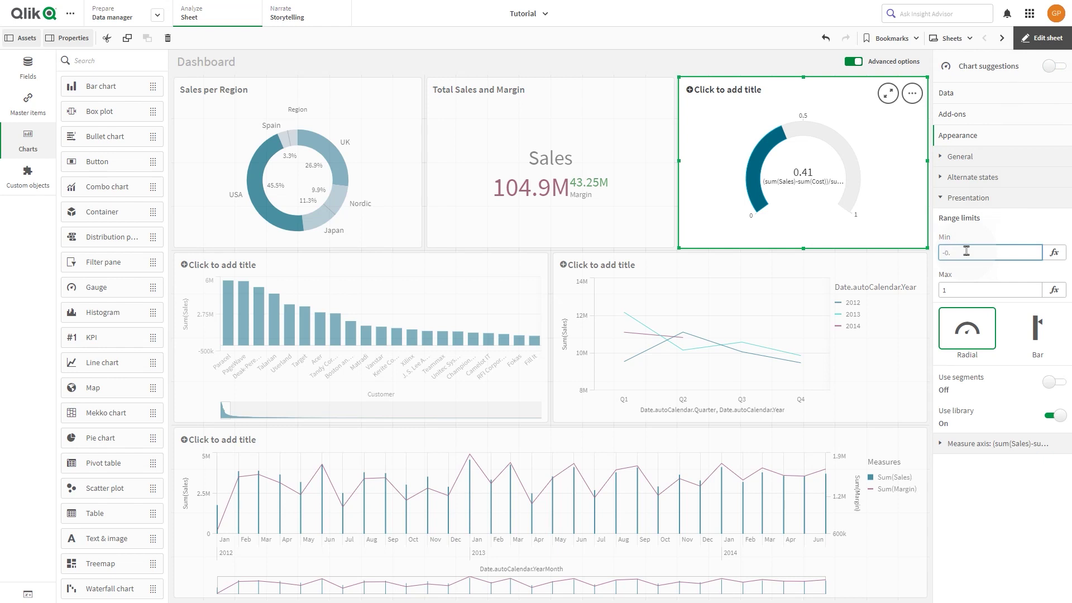
pyautogui.press('Tab')
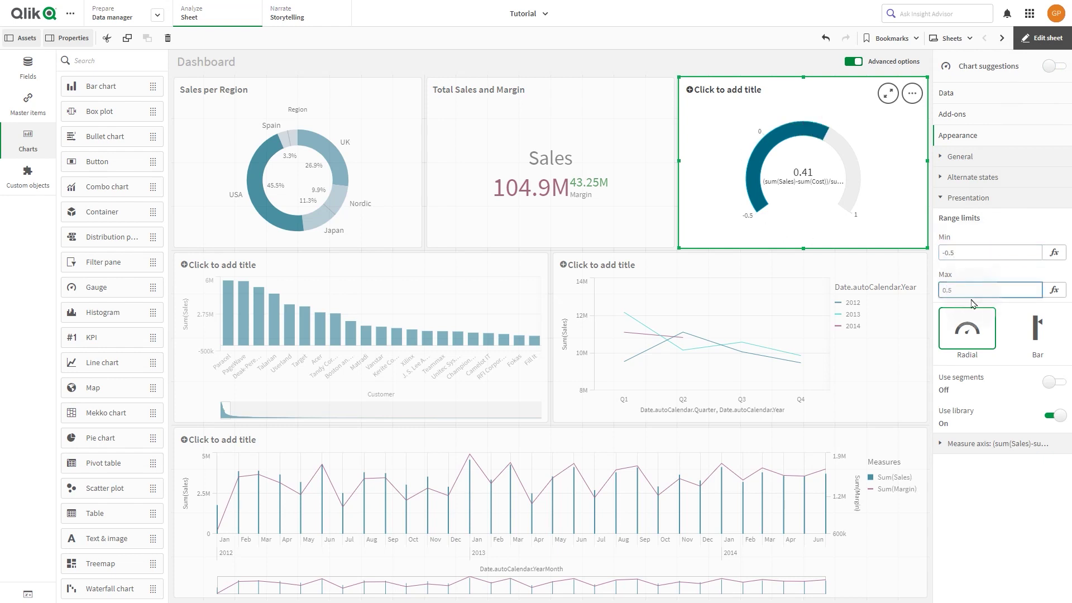
pyautogui.click(1027, 331)
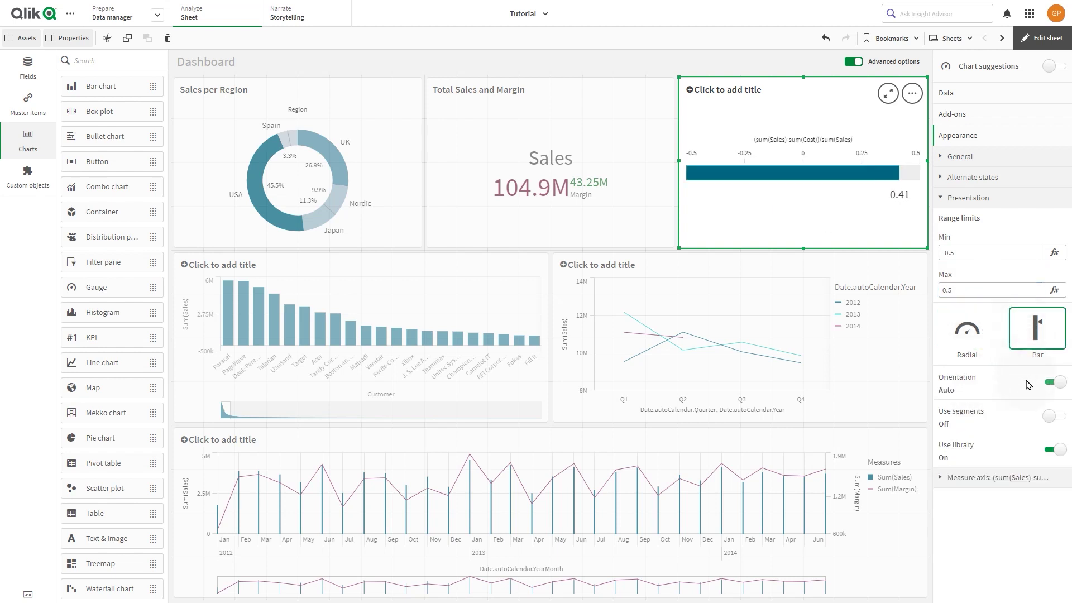
# - Enable segments on the gauge without library colors and add a limit at 0.12
pyautogui.click(1050, 417)
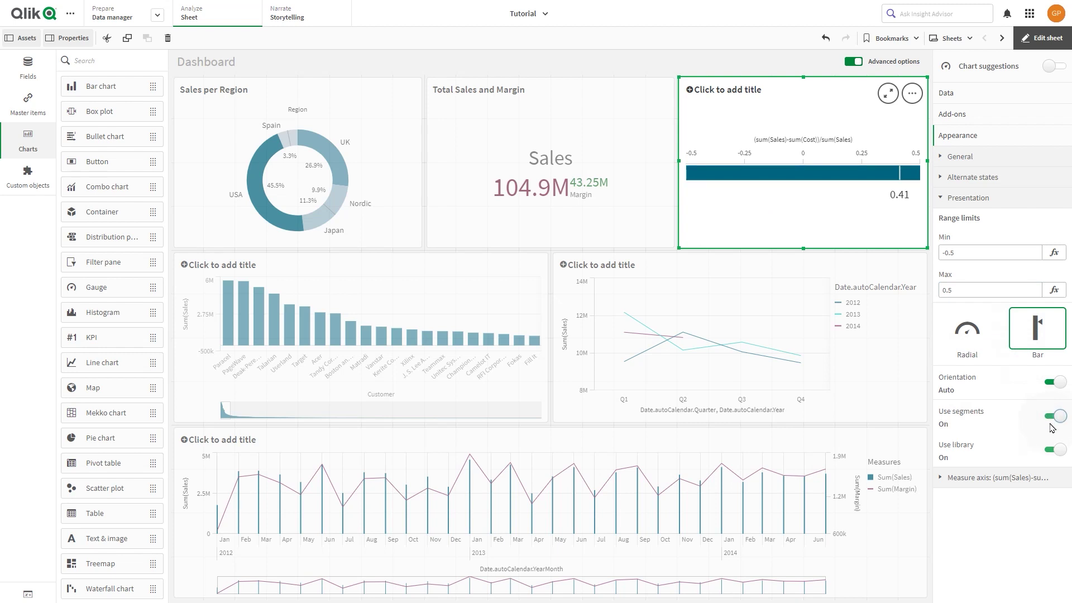
pyautogui.click(1054, 450)
pyautogui.click(1023, 482)
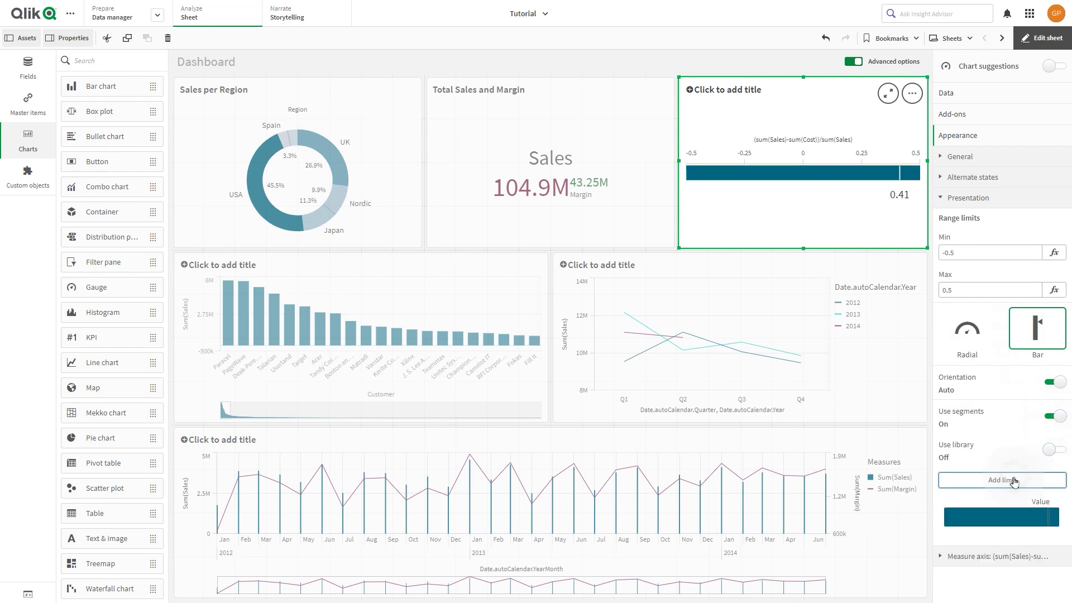
pyautogui.doubleClick(953, 565)
pyautogui.write('0.12')
pyautogui.press('Return')
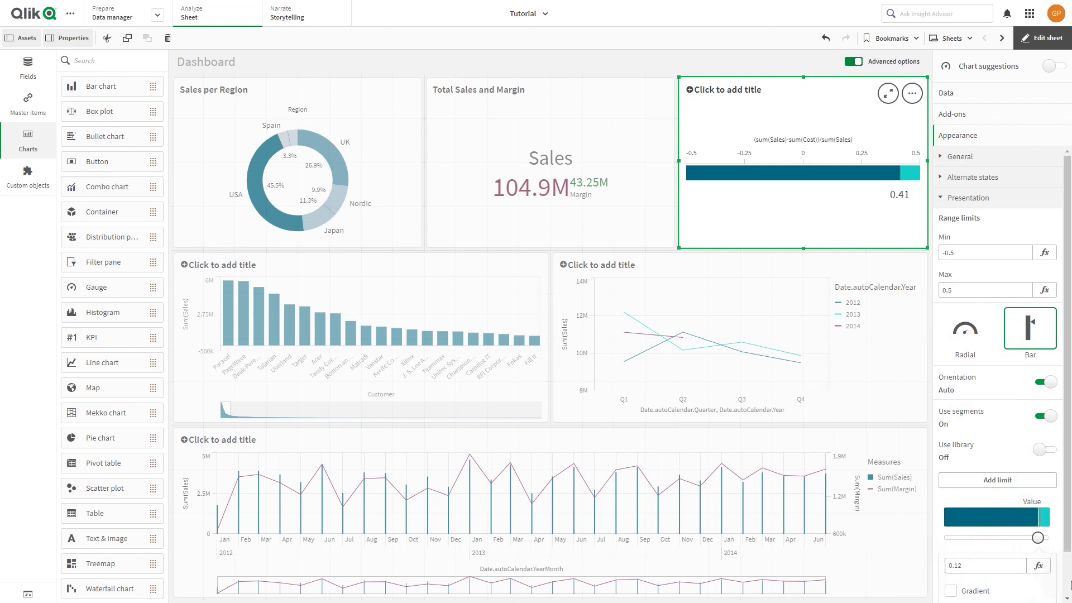
# - Color the gauge segment below the limit dark red #803238 and the segment above it green
pyautogui.click(984, 523)
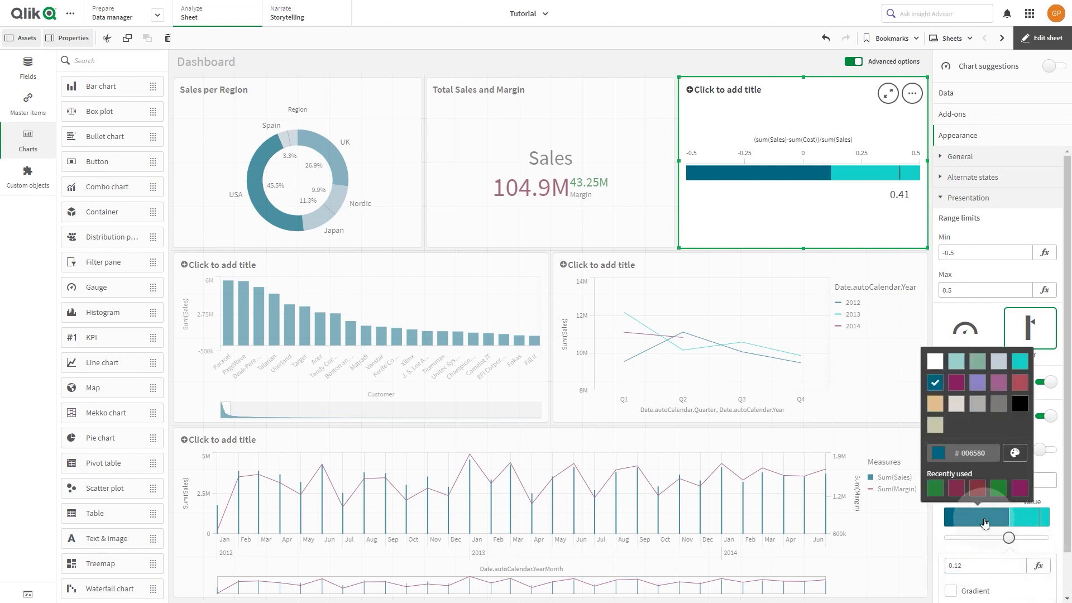
pyautogui.click(973, 491)
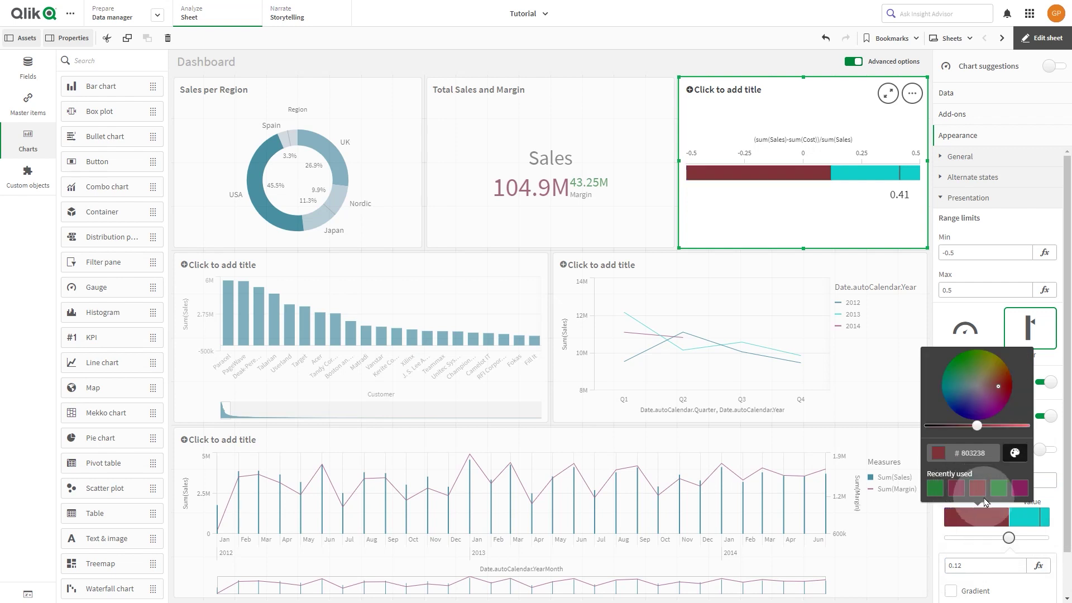
pyautogui.click(1002, 519)
pyautogui.click(1021, 522)
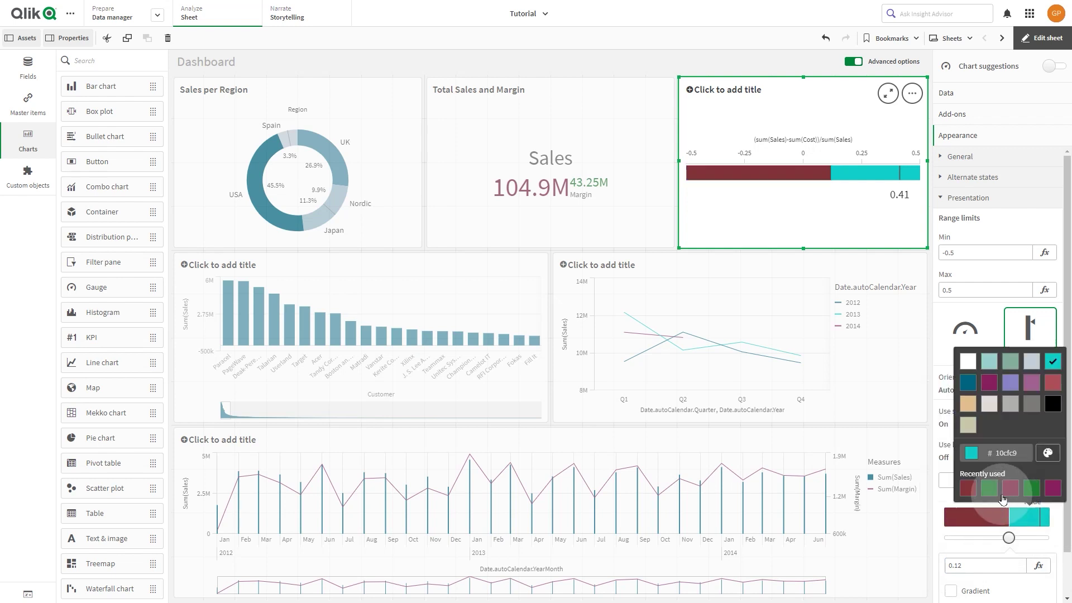
pyautogui.click(988, 489)
pyautogui.click(986, 555)
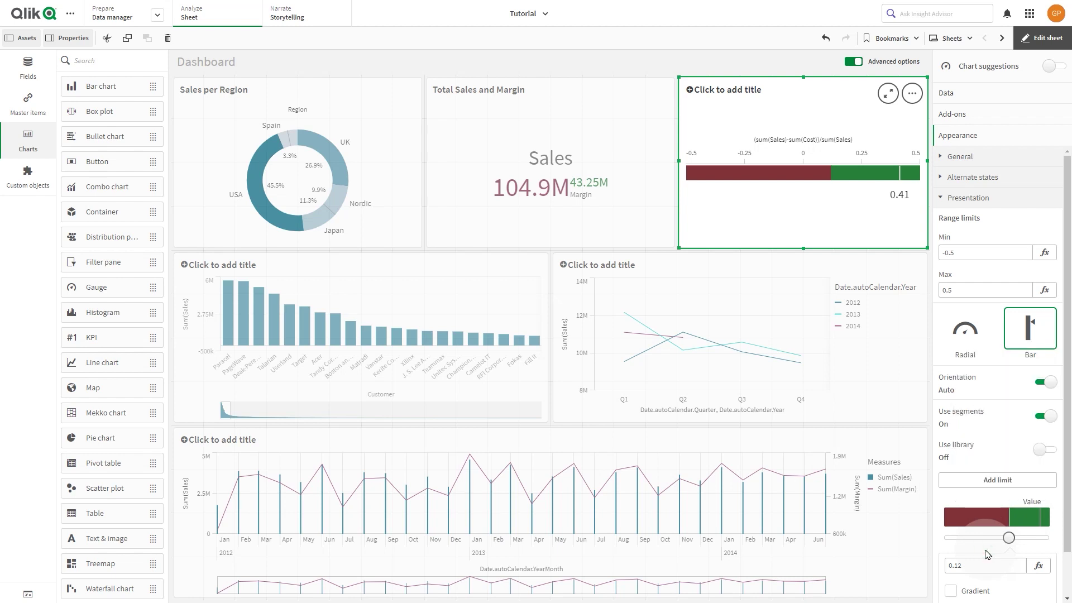
# - Set the number formatting of the gauge's KPI measure to Number
pyautogui.click(975, 96)
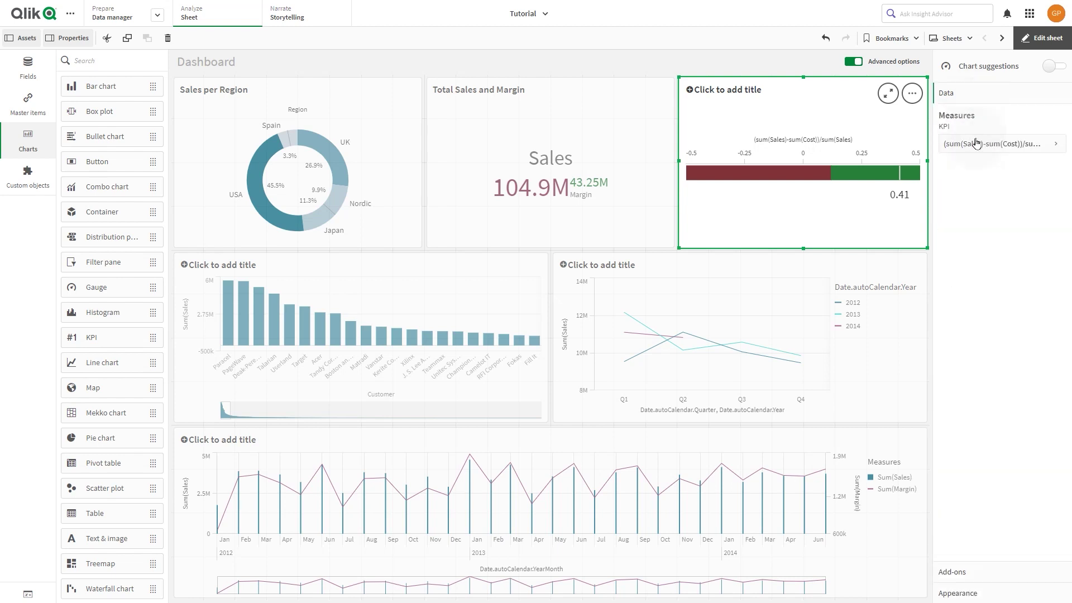
pyautogui.click(975, 144)
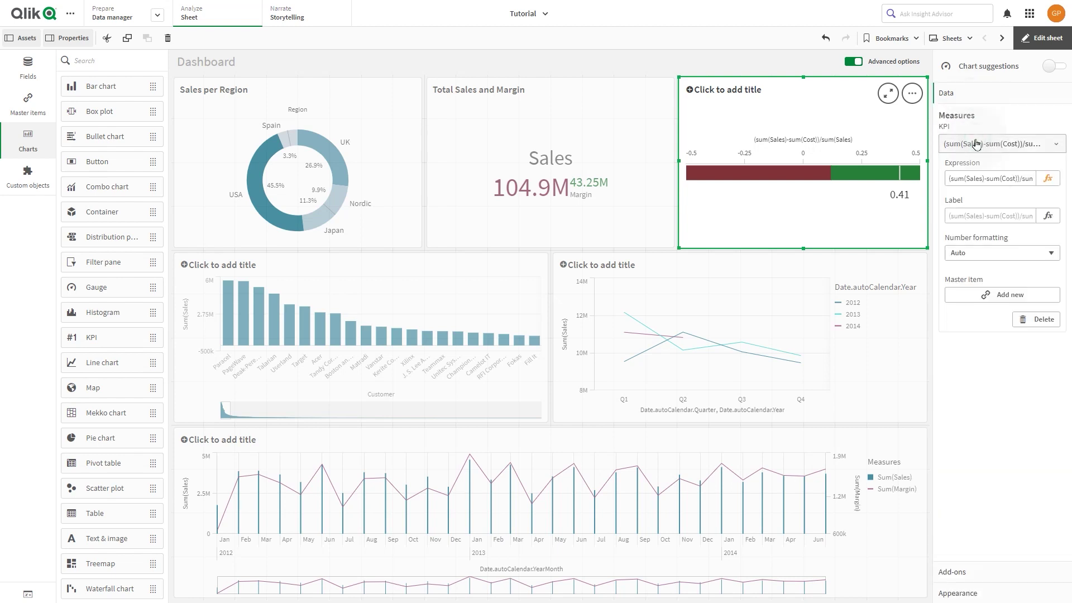
pyautogui.click(973, 252)
pyautogui.click(967, 281)
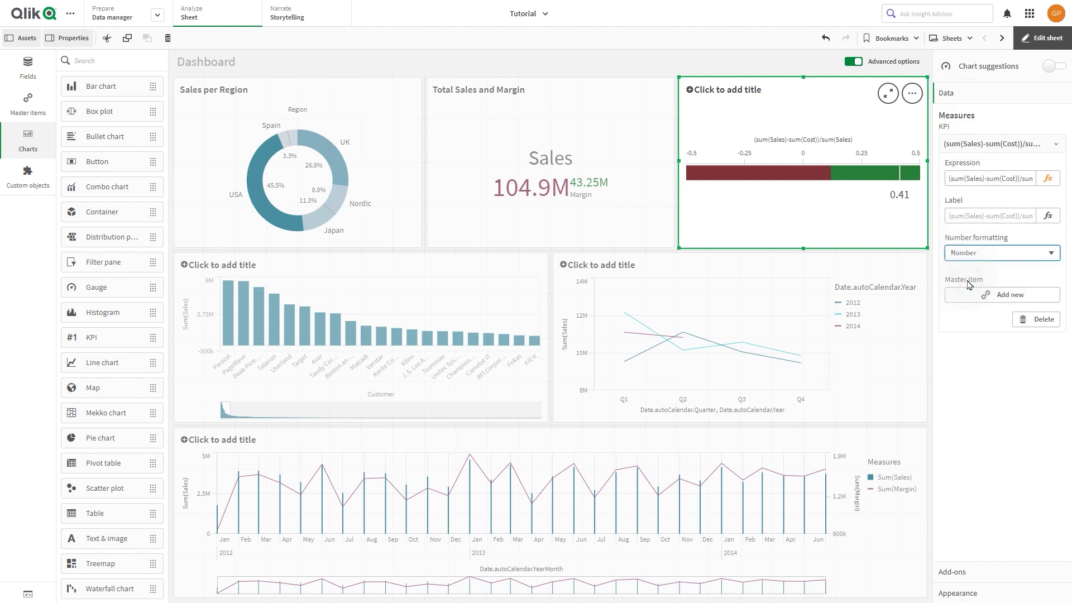
# - Apply the simple 12% number format to the gauge's measure
pyautogui.click(972, 309)
pyautogui.click(972, 358)
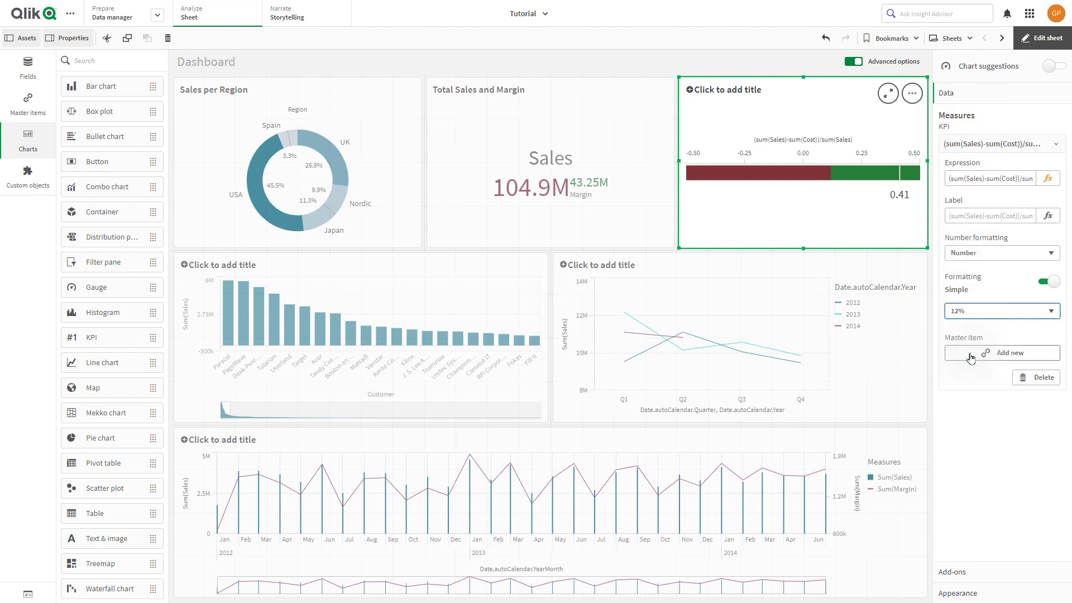
# - Show labels only on the gauge's measure axis and title the gauge "Profit Margin"
pyautogui.click(957, 592)
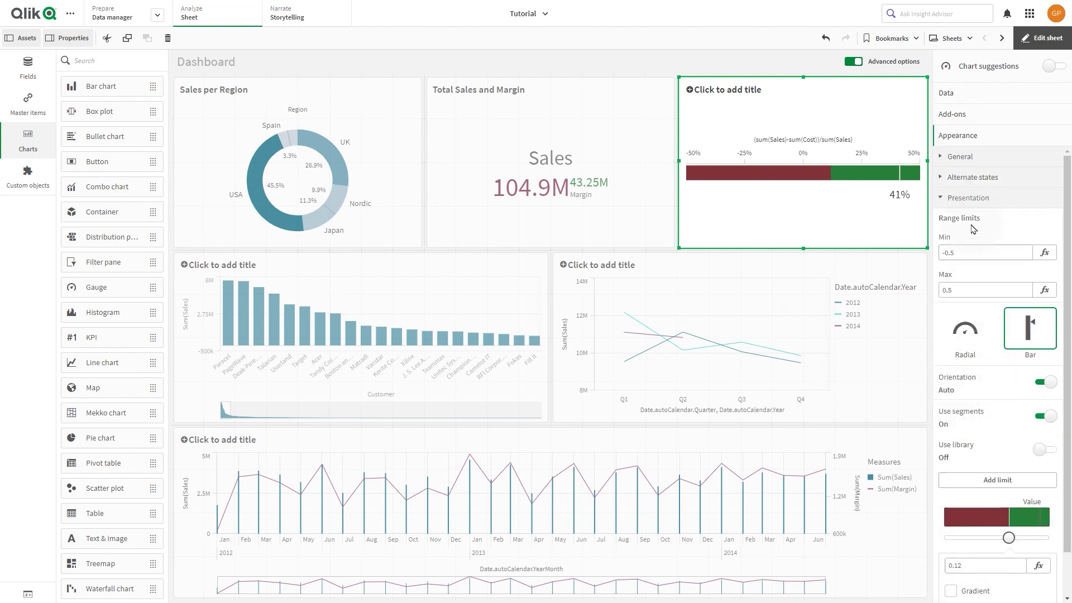
pyautogui.click(945, 199)
pyautogui.click(952, 218)
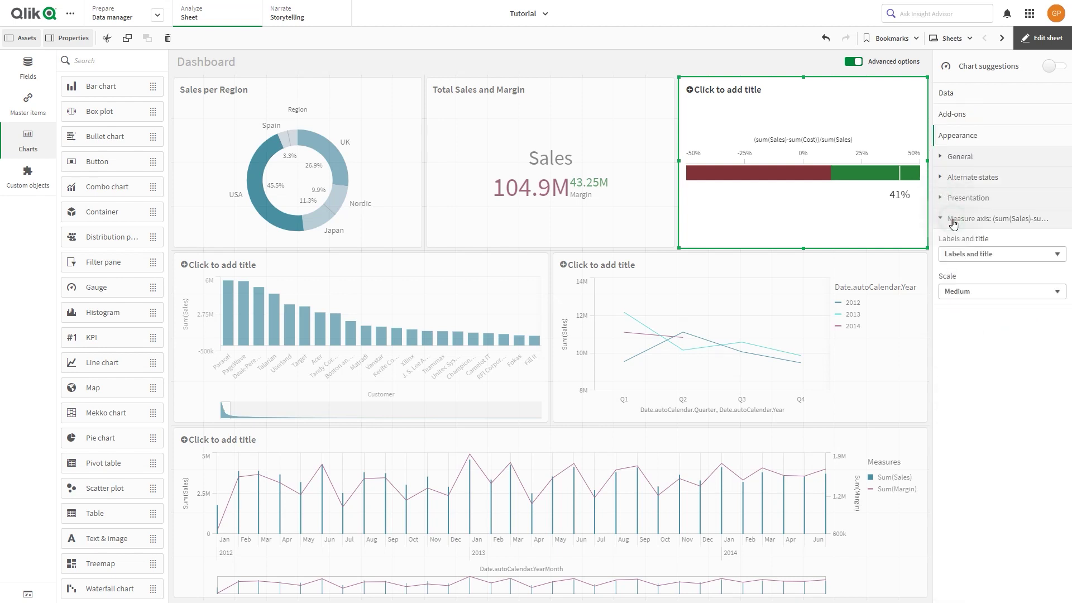
pyautogui.click(962, 255)
pyautogui.click(961, 277)
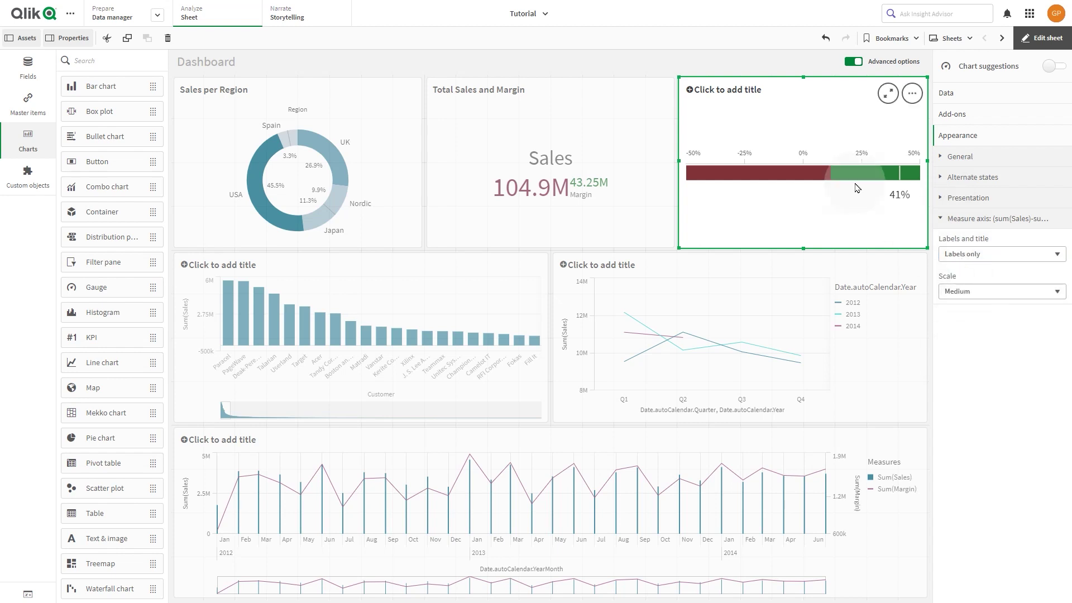
pyautogui.click(742, 95)
pyautogui.write('Profit Margin')
# - Turn off chart suggestions for the customer bar chart and display its bars horizontally
pyautogui.click(451, 342)
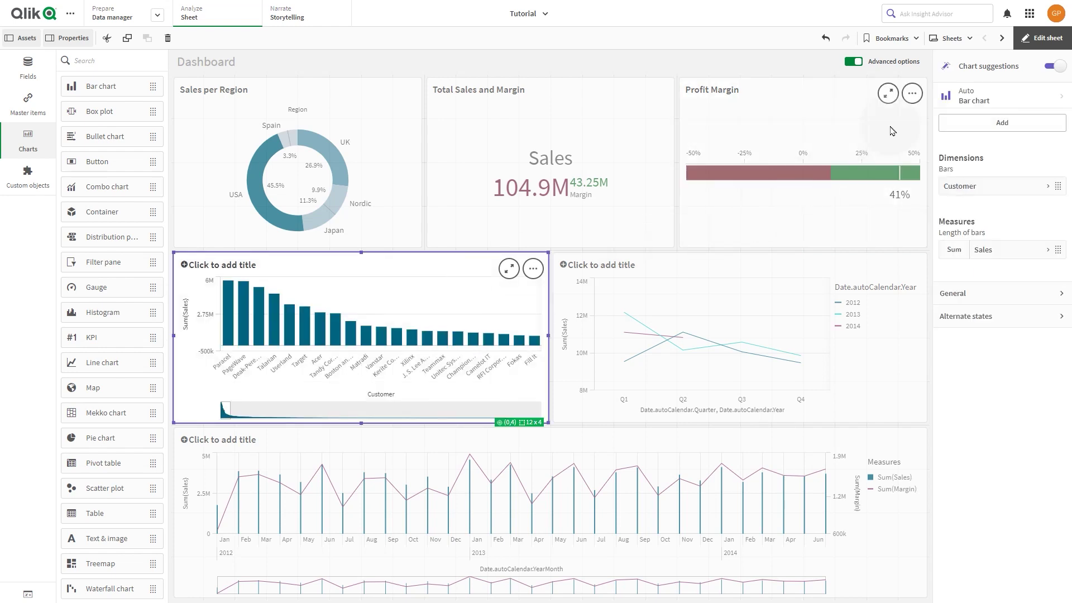
pyautogui.click(1050, 66)
pyautogui.click(1050, 66)
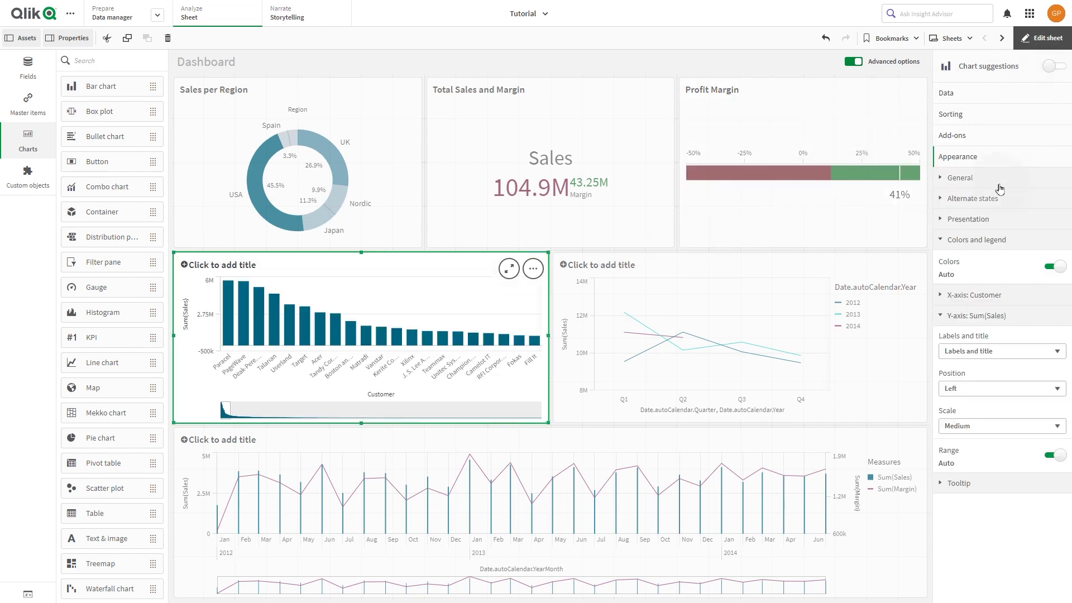
pyautogui.click(987, 225)
pyautogui.click(1017, 286)
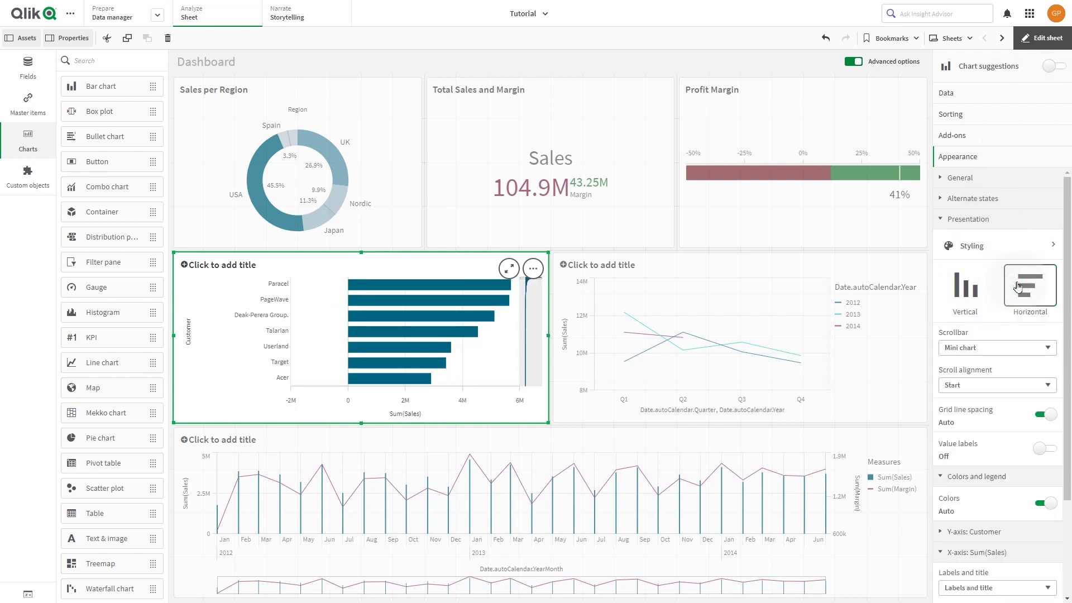
# - Limit the bar chart's Customer dimension to a fixed number, the top 5, without showing others
pyautogui.click(977, 96)
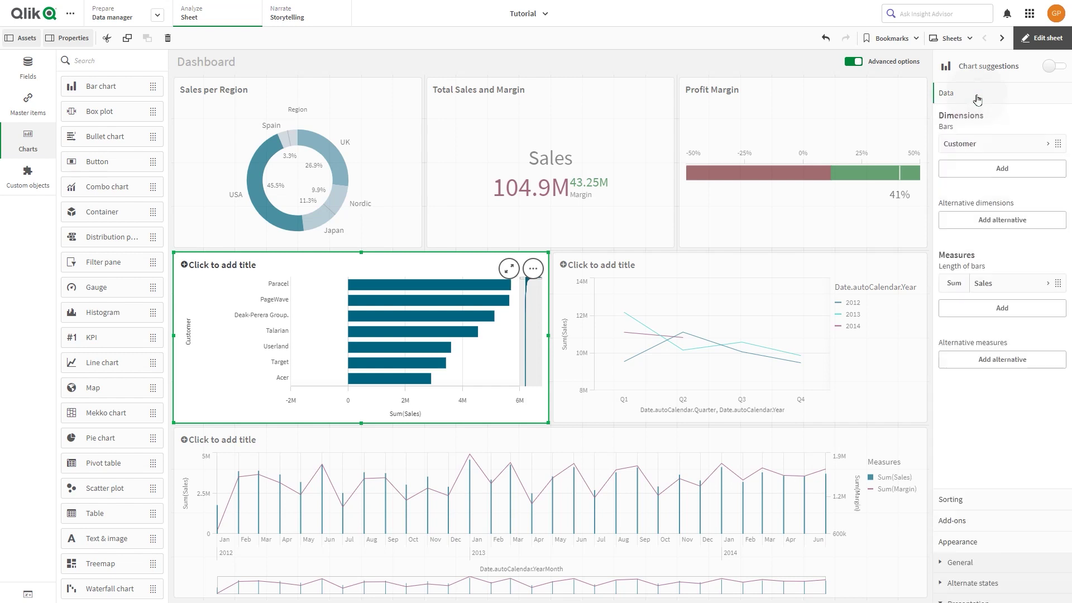
pyautogui.click(979, 146)
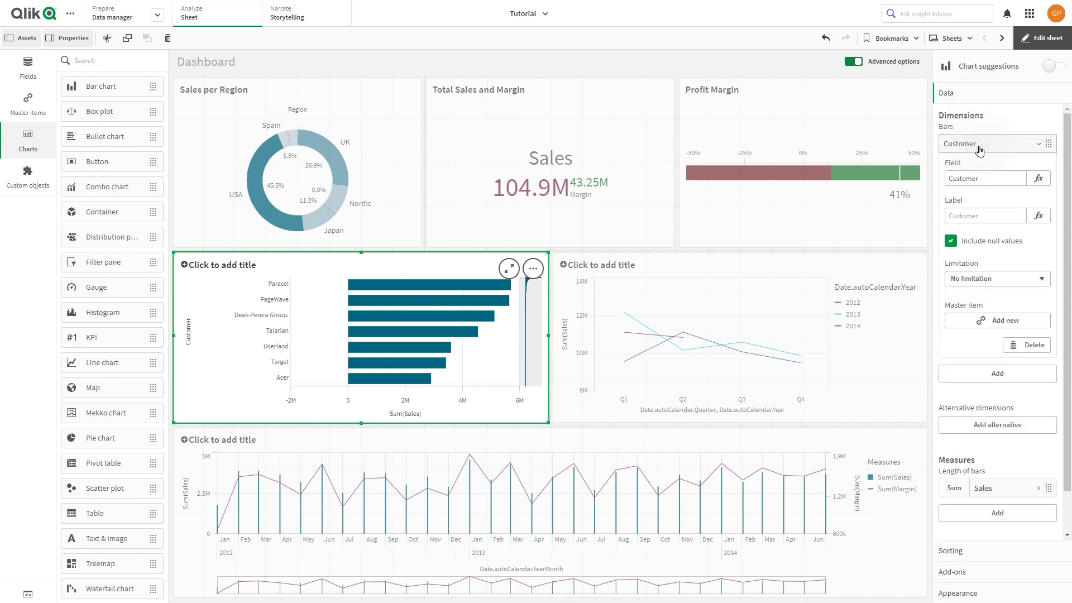
pyautogui.click(969, 279)
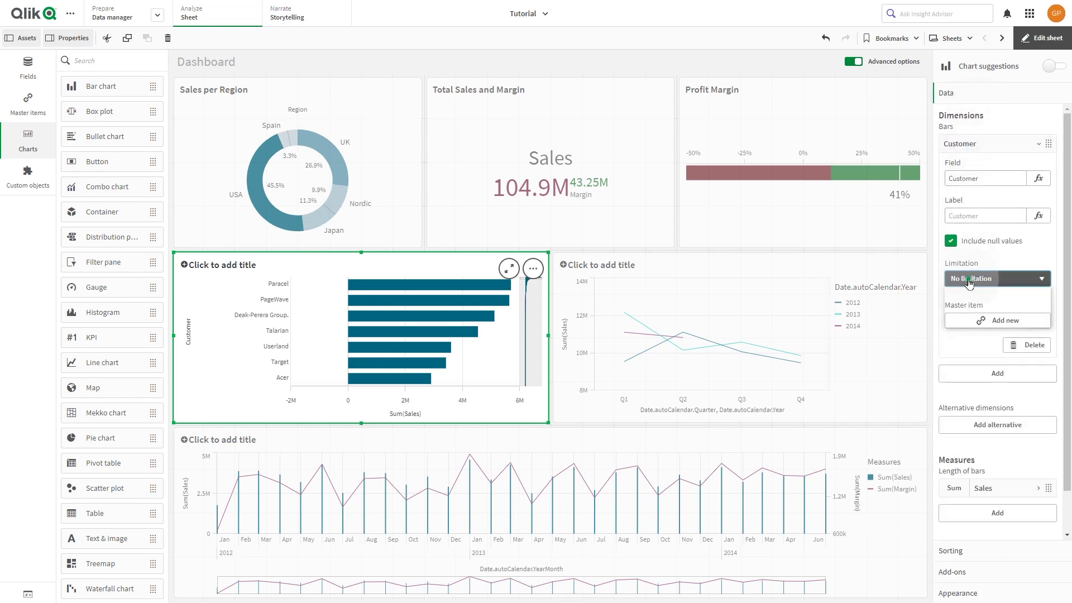
pyautogui.click(970, 302)
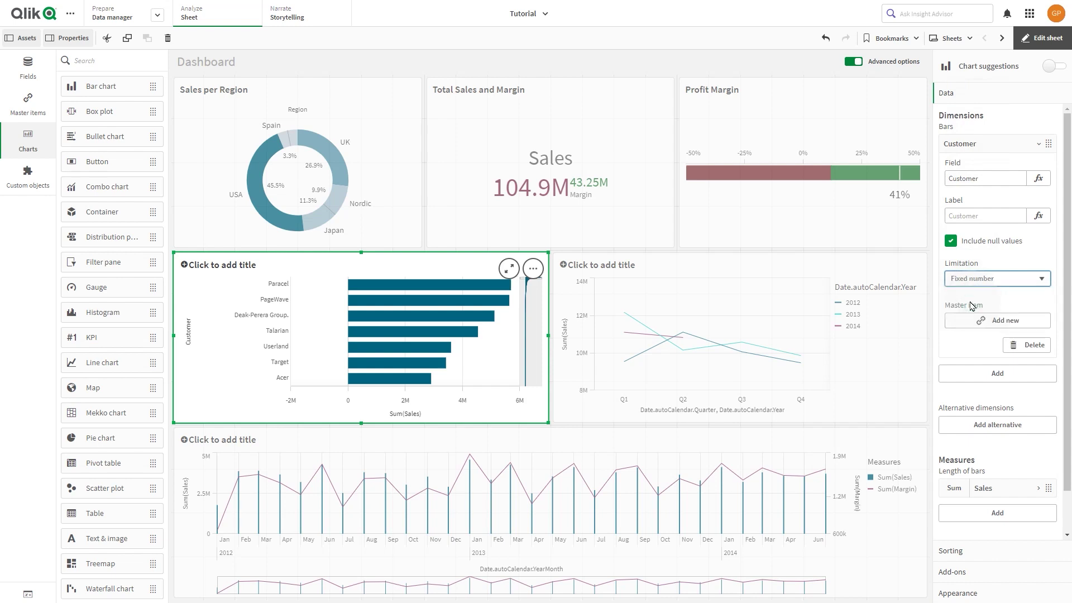
pyautogui.click(966, 326)
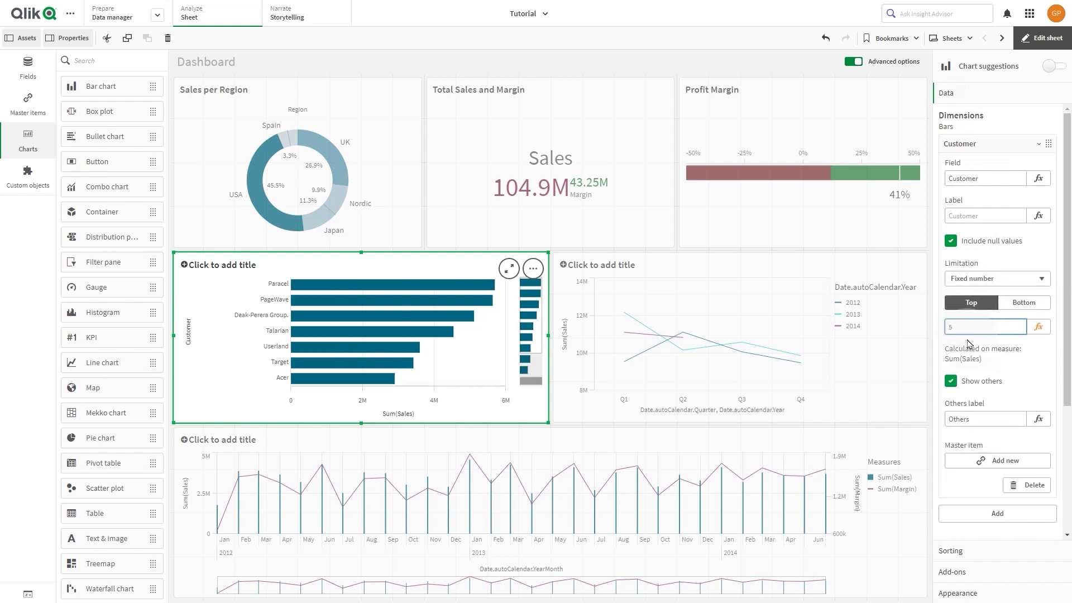
pyautogui.click(976, 359)
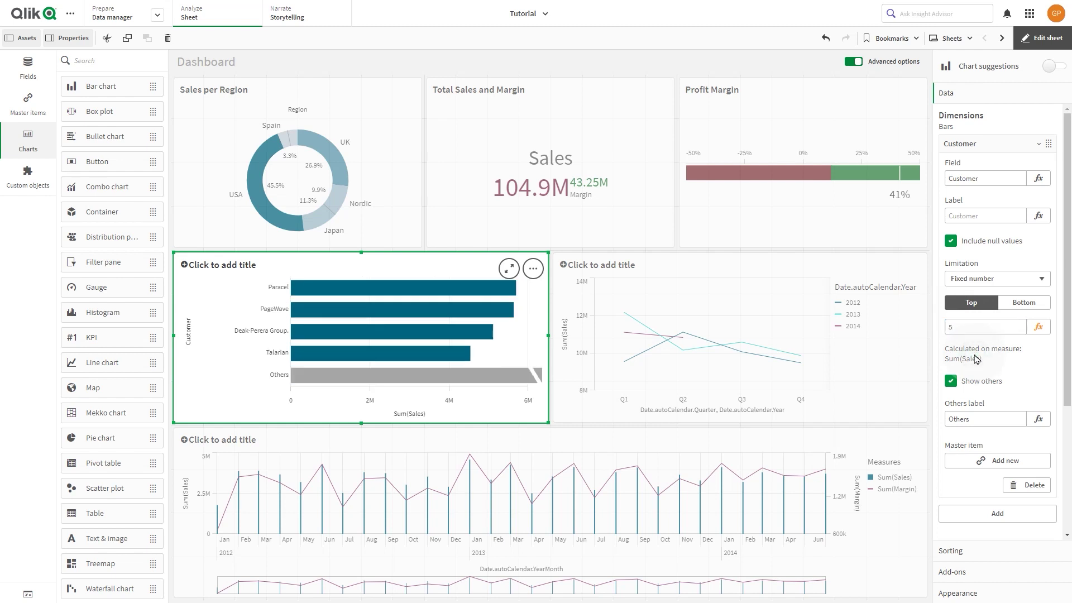
pyautogui.click(950, 381)
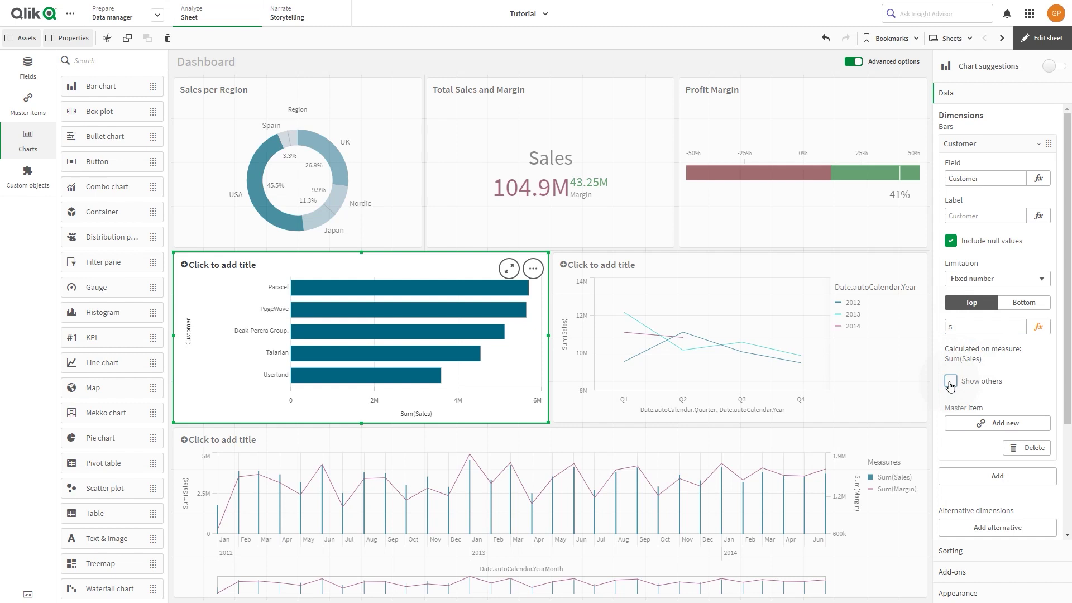
# - Title the customer bar chart "Top 5 Customers"
pyautogui.click(258, 264)
pyautogui.write('Top 5 Customer')
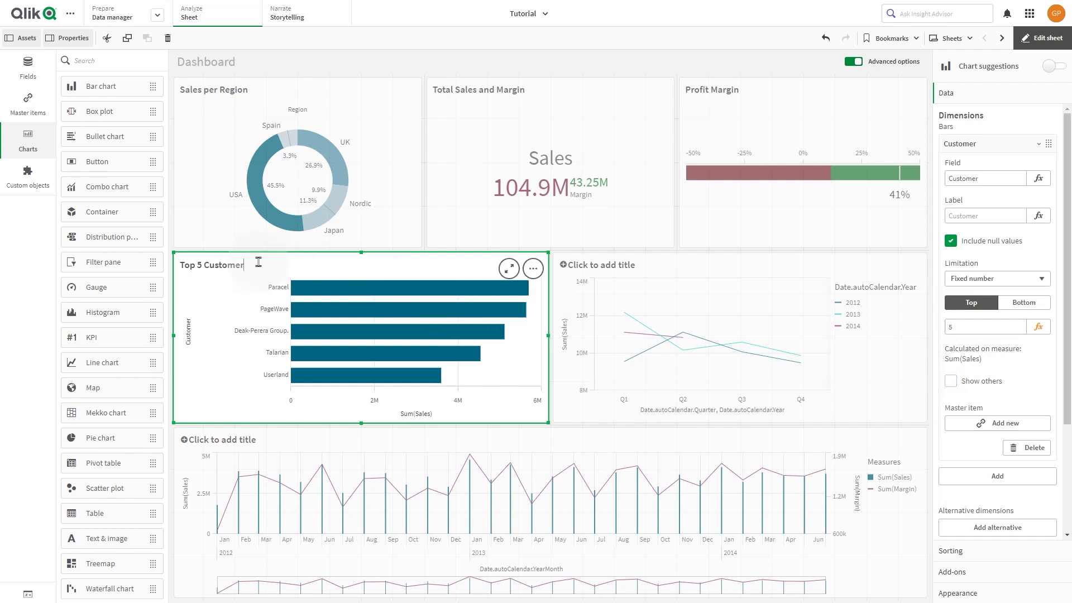
pyautogui.write('s')
# - Show data points on the quarterly line chart and title it "Quarterly Trend"
pyautogui.click(641, 370)
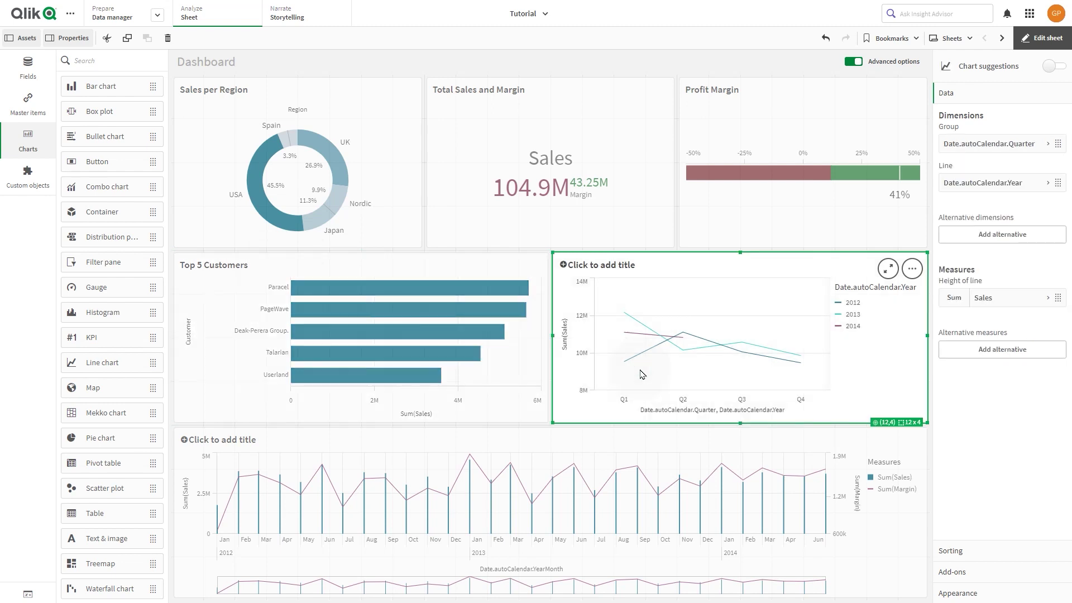
pyautogui.click(966, 597)
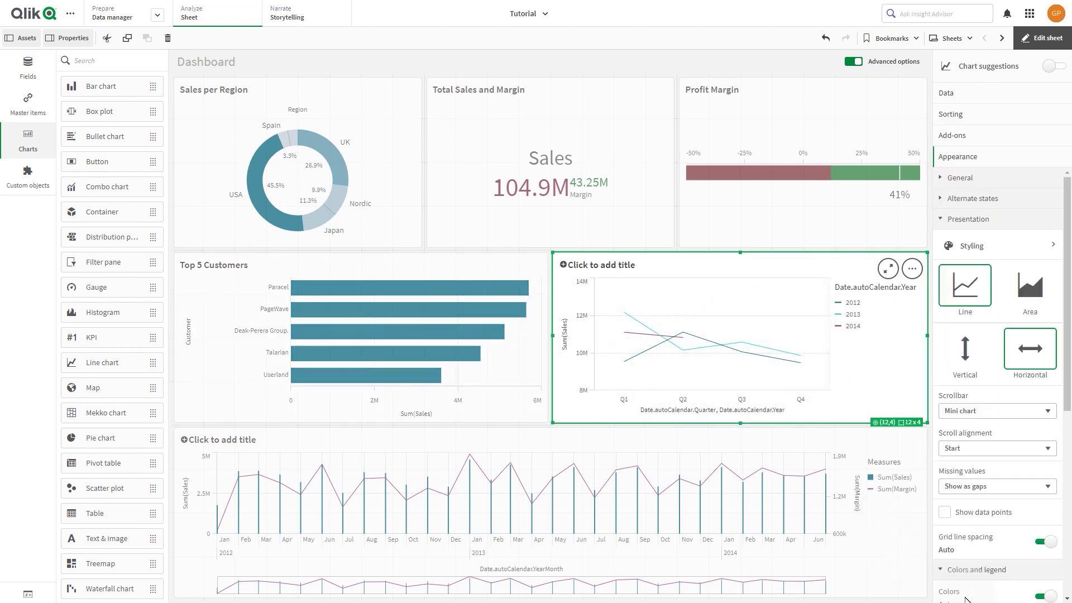
pyautogui.click(944, 512)
pyautogui.click(636, 268)
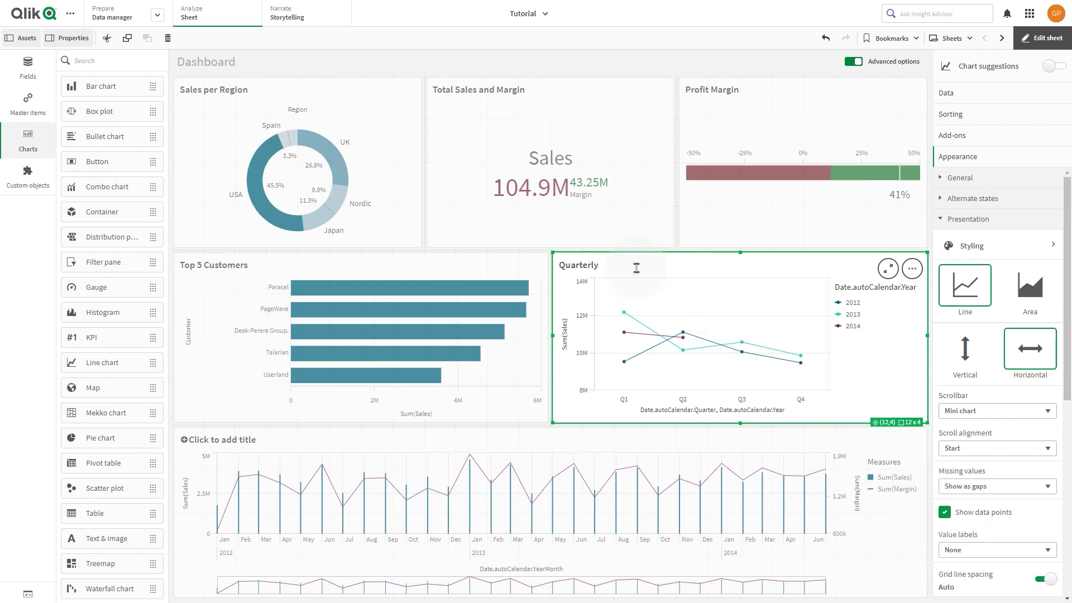
# - Hide the combo chart's legend and set its x-axis to a custom, non-continuous scale
pyautogui.click(710, 490)
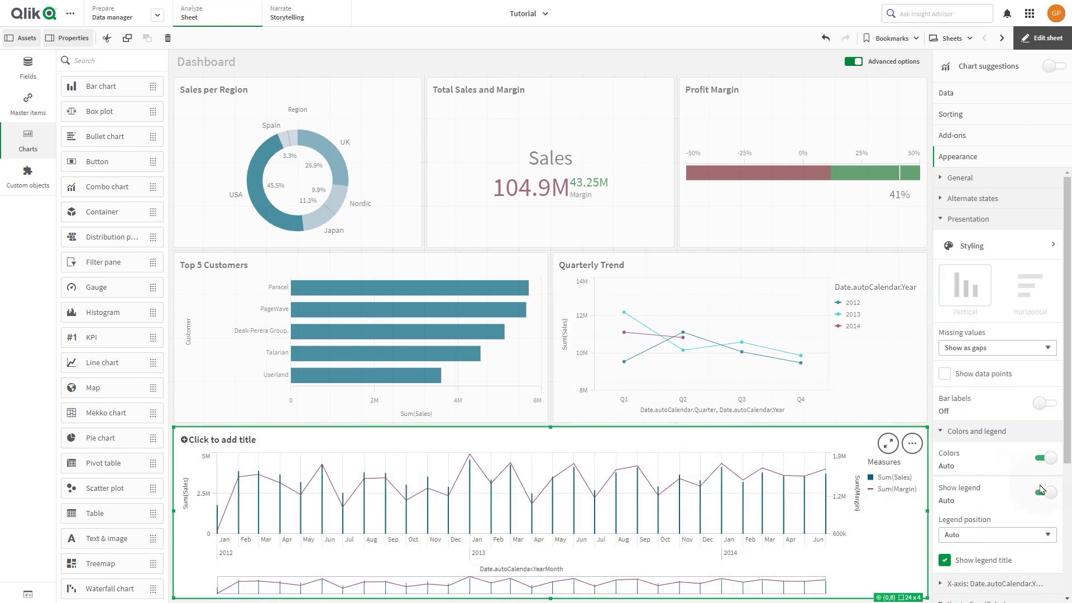
pyautogui.click(1042, 493)
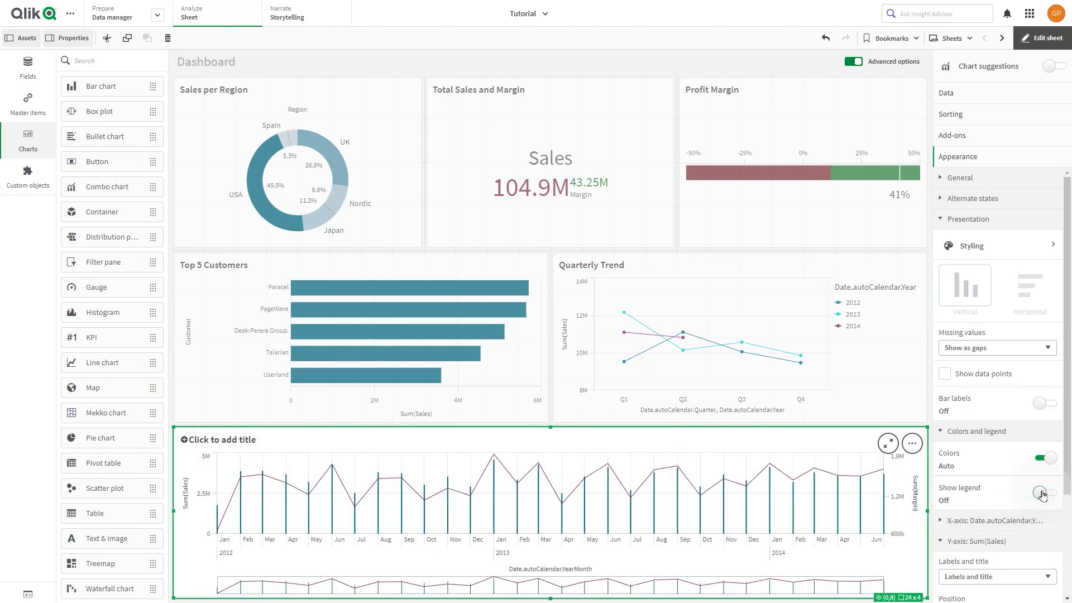
pyautogui.click(997, 522)
pyautogui.click(1039, 550)
pyautogui.click(949, 577)
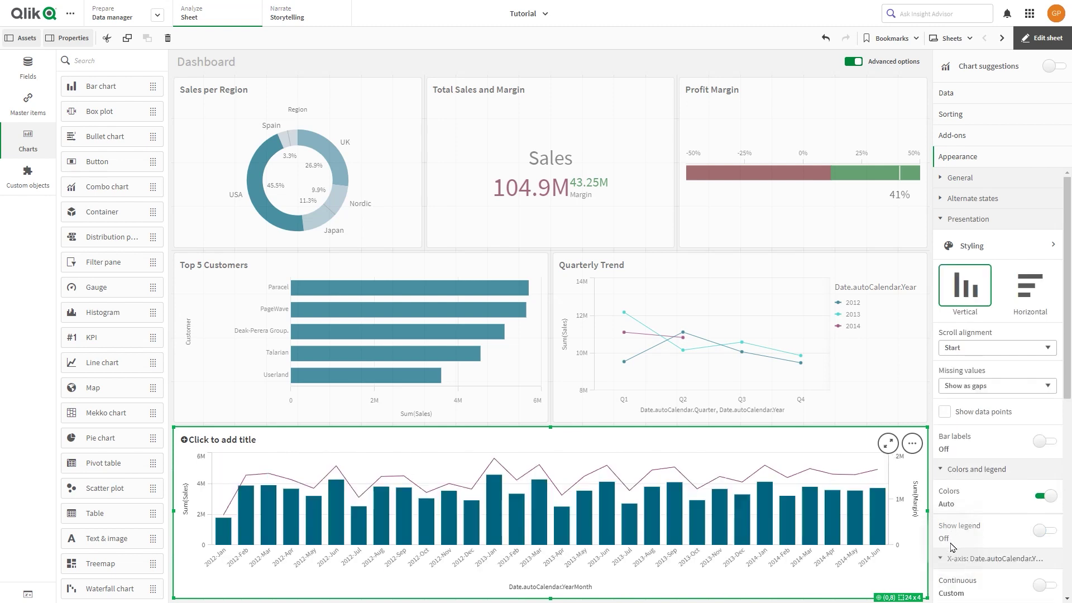
pyautogui.click(944, 559)
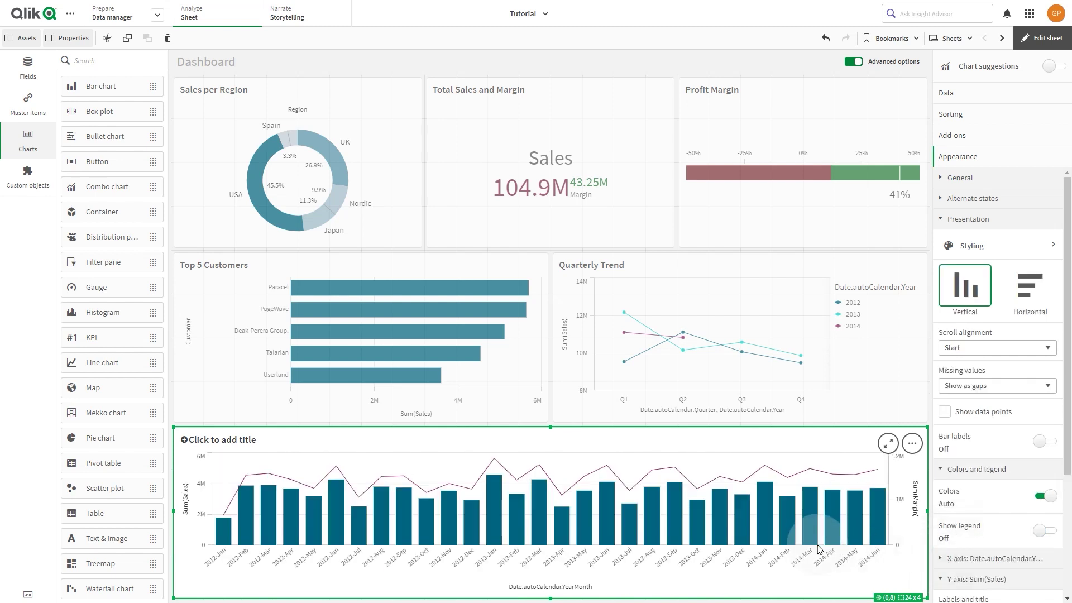
# - Title the combo chart "Sales Trend"
pyautogui.click(208, 441)
pyautogui.write('Sales Trend')
pyautogui.press('Return')
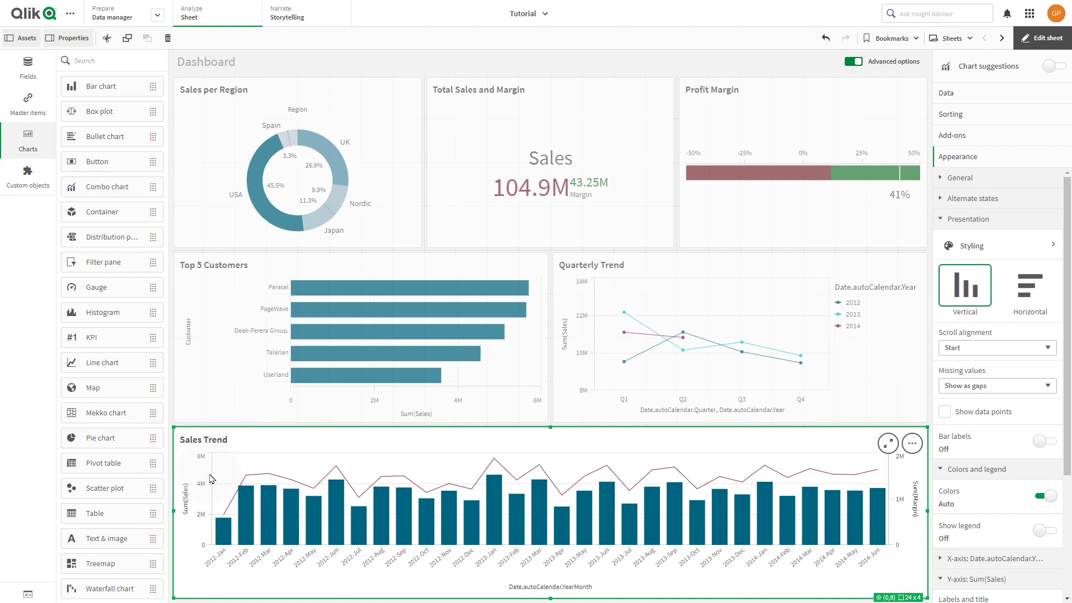
# - Add a filter pane beside the Sales per Region chart, before it in the row, with Date.Year as its dimension
pyautogui.moveTo(102, 265); pyautogui.dragTo(190, 209)
pyautogui.moveTo(244, 248); pyautogui.dragTo(240, 246)
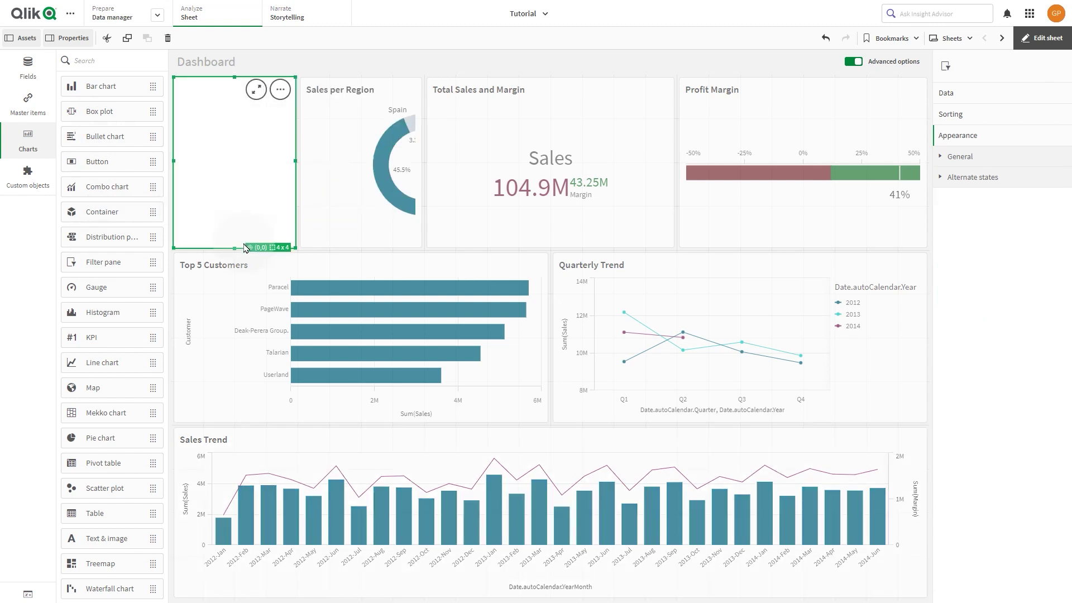
pyautogui.click(224, 178)
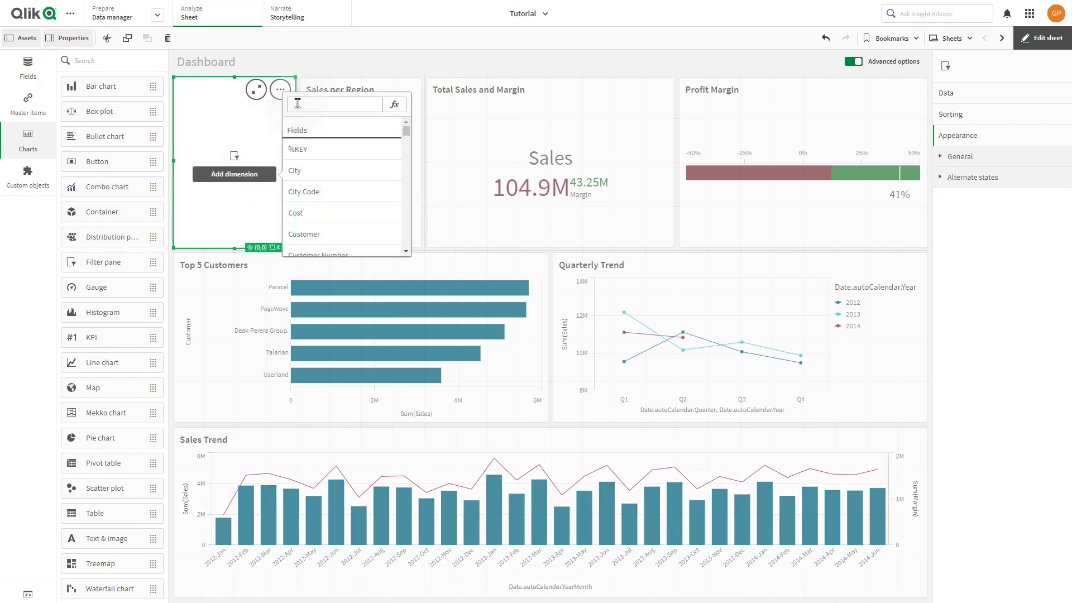
pyautogui.write('Year')
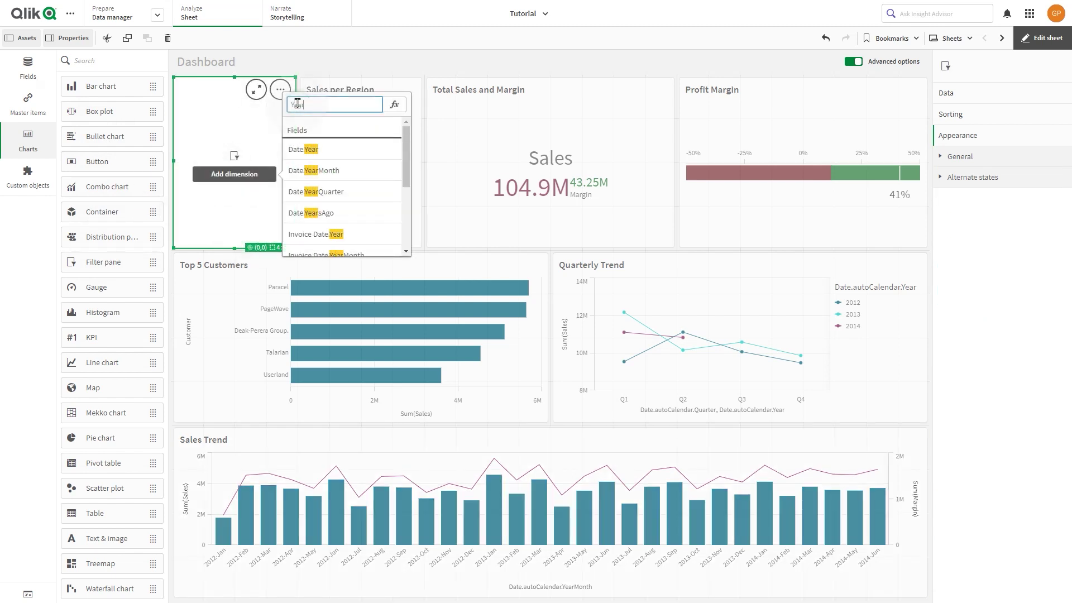
pyautogui.click(304, 149)
# - Add the fields Date.Quarter, Date.Month and Date.Week to the filter pane
pyautogui.click(28, 68)
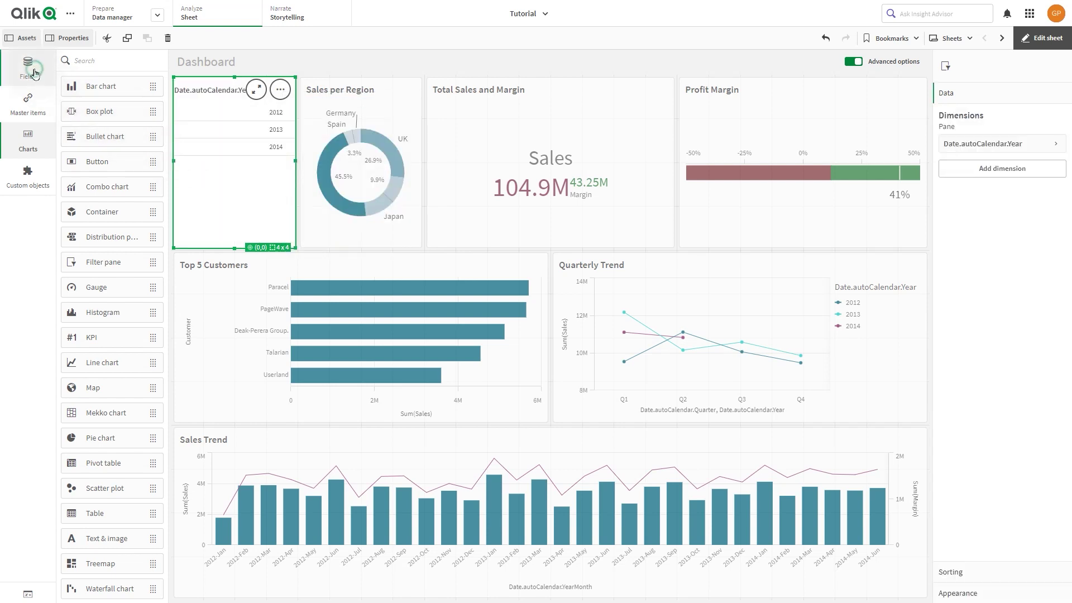
pyautogui.click(101, 62)
pyautogui.write('quart')
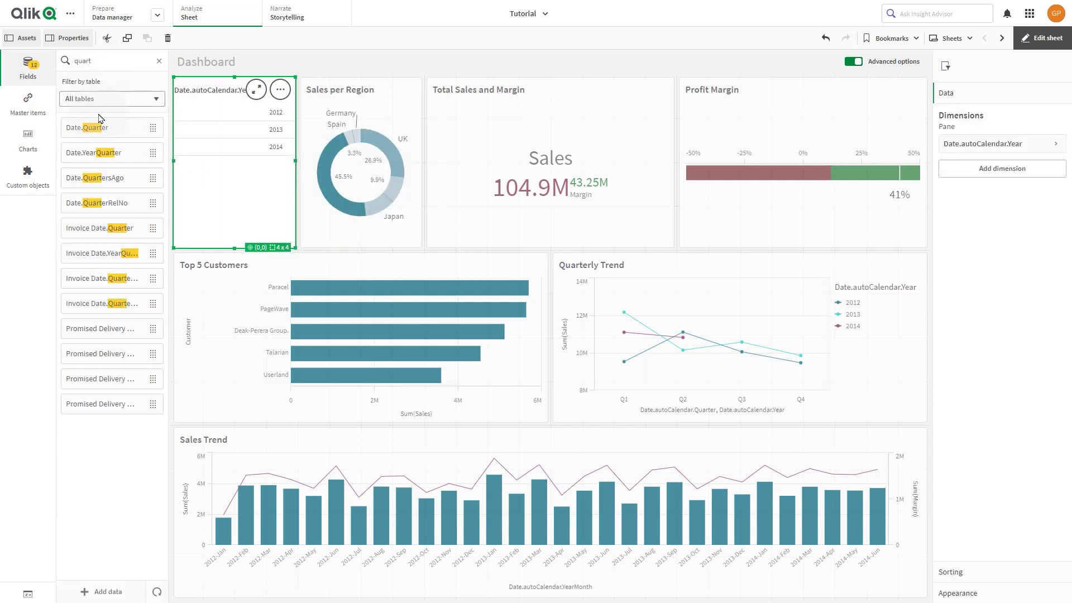
pyautogui.moveTo(95, 127); pyautogui.dragTo(235, 206)
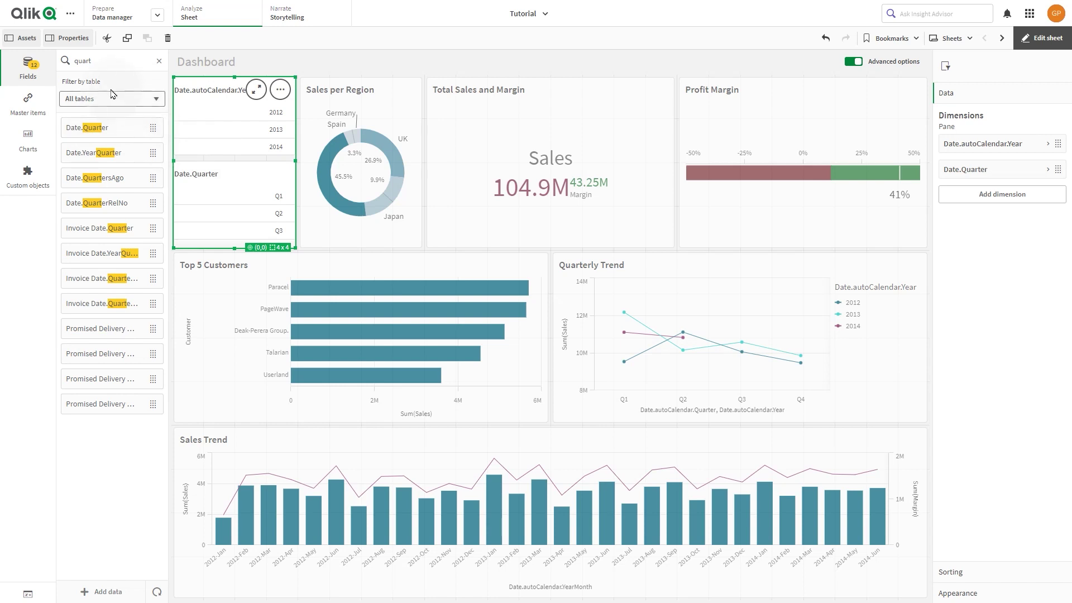
pyautogui.write('mont')
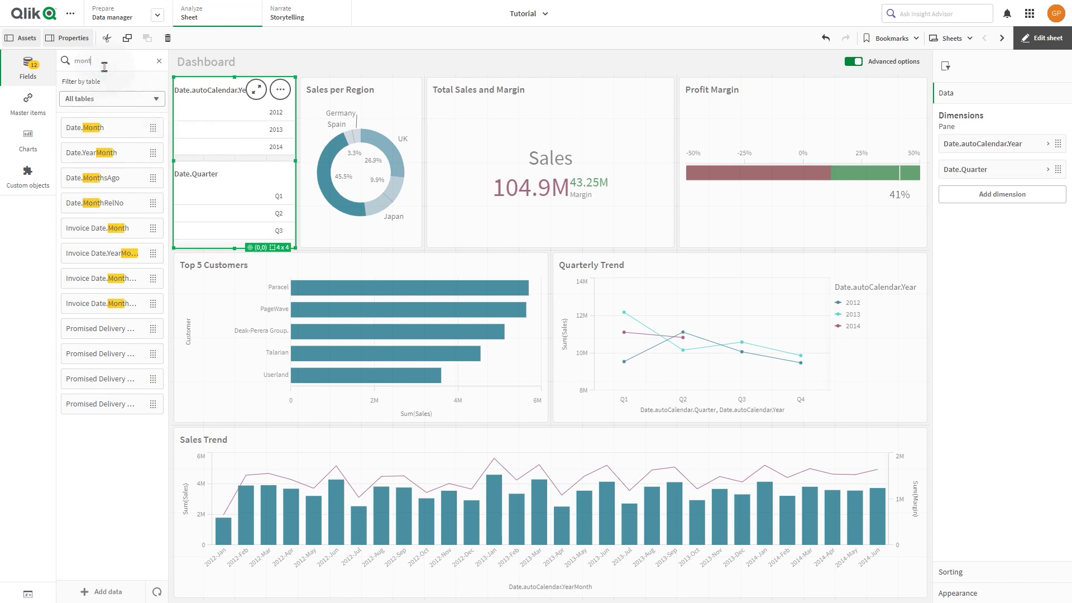
pyautogui.moveTo(109, 127); pyautogui.dragTo(226, 184)
pyautogui.click(102, 62)
pyautogui.write('week')
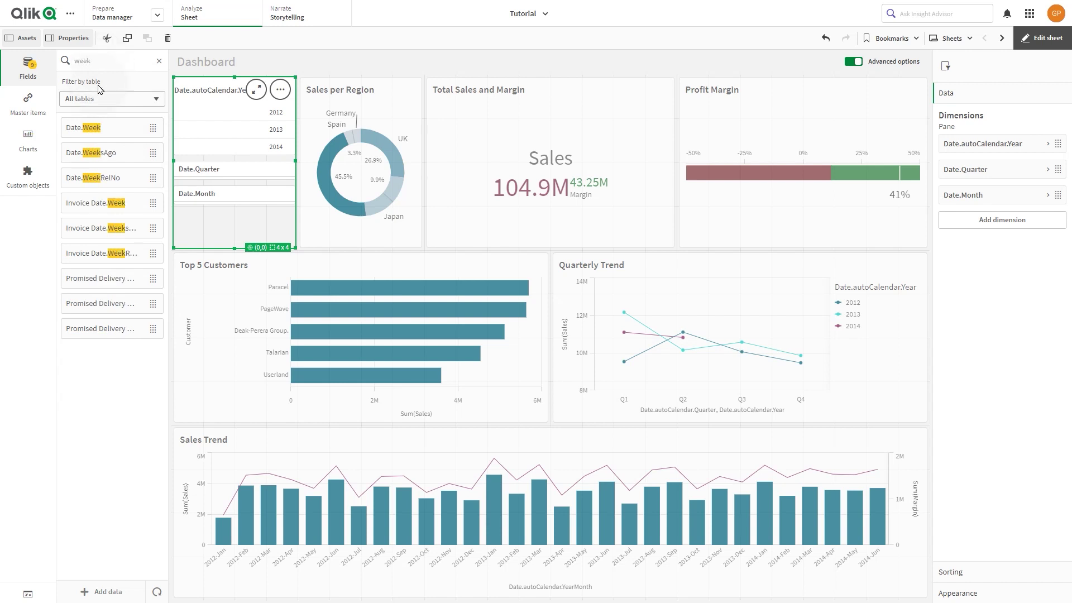
pyautogui.moveTo(89, 127); pyautogui.dragTo(223, 213)
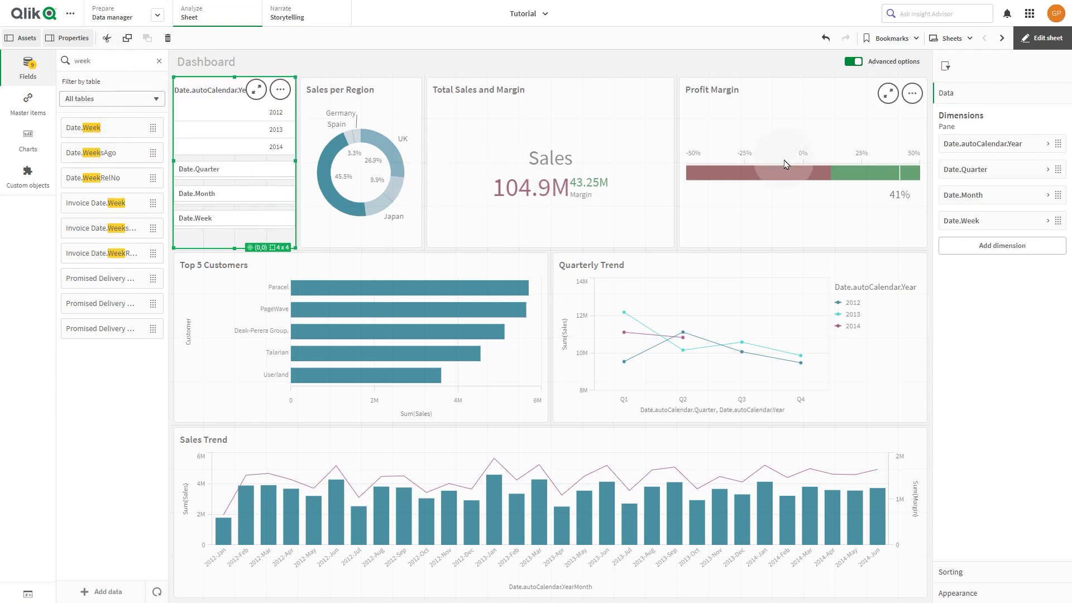
# - Retitle the filter pane's year dimension "Year" and its quarter dimension "Quarter"
pyautogui.click(979, 144)
pyautogui.tripleClick(967, 217)
pyautogui.write('Year')
pyautogui.click(978, 146)
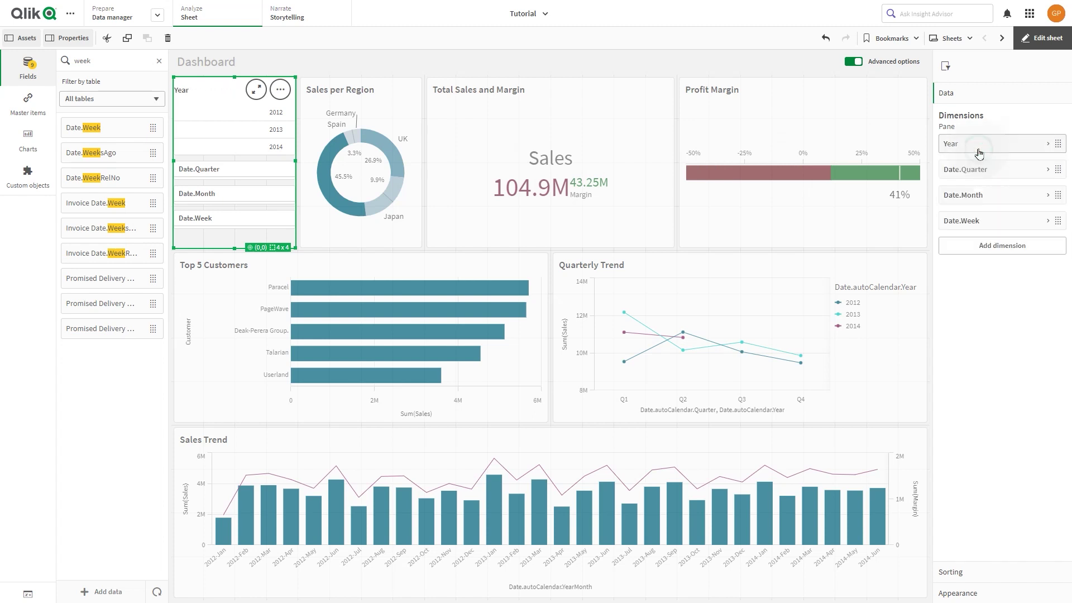
pyautogui.click(979, 170)
pyautogui.doubleClick(958, 240)
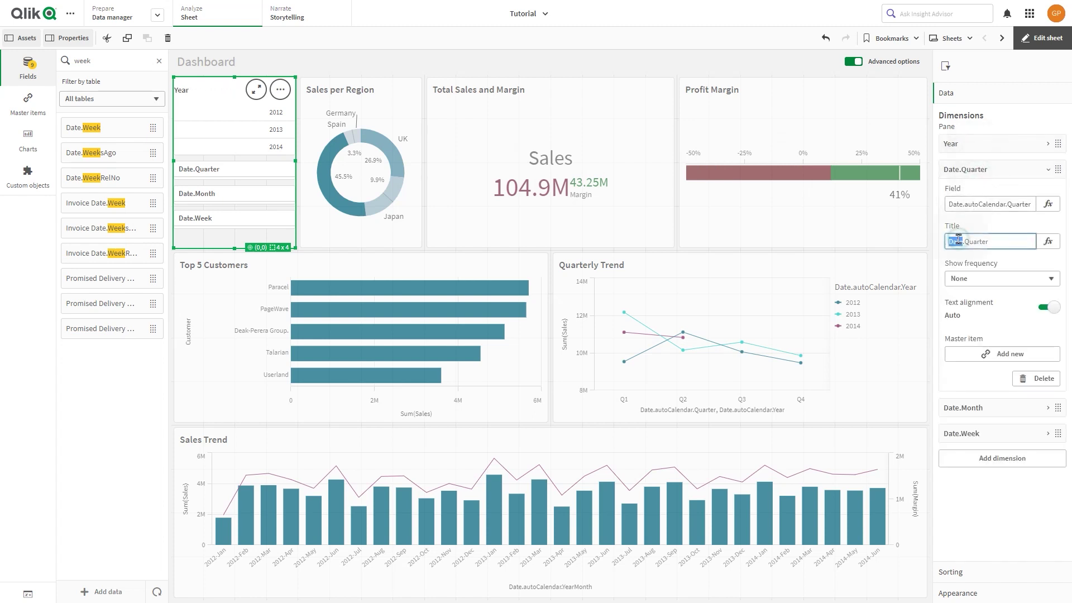
pyautogui.press('BackSpace')
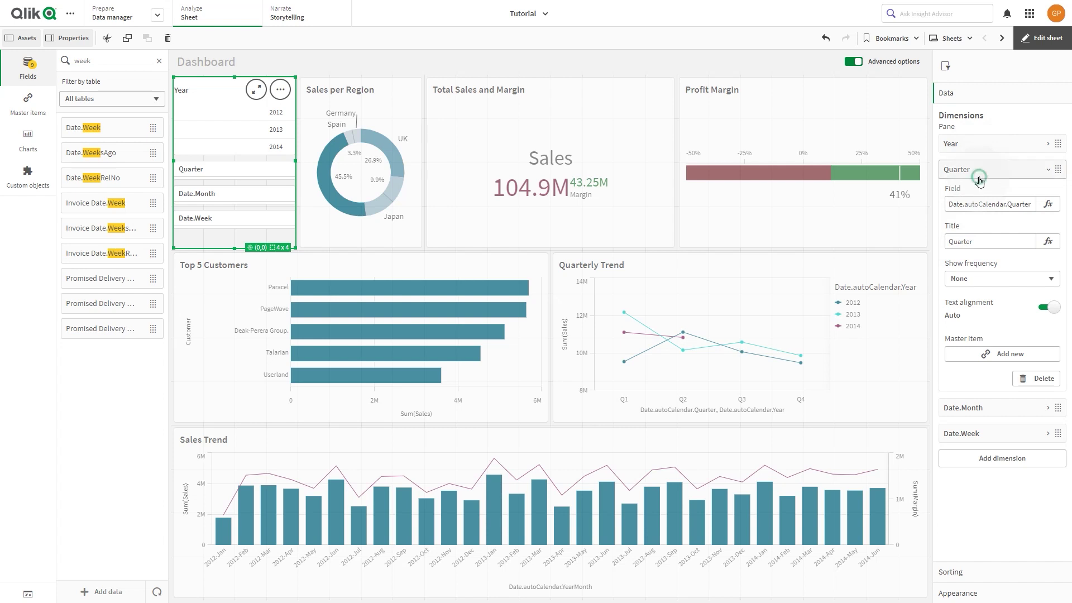
# - Retitle the filter pane's month dimension "Month" and its week dimension "Week"
pyautogui.click(977, 169)
pyautogui.click(977, 195)
pyautogui.doubleClick(961, 267)
pyautogui.press('BackSpace')
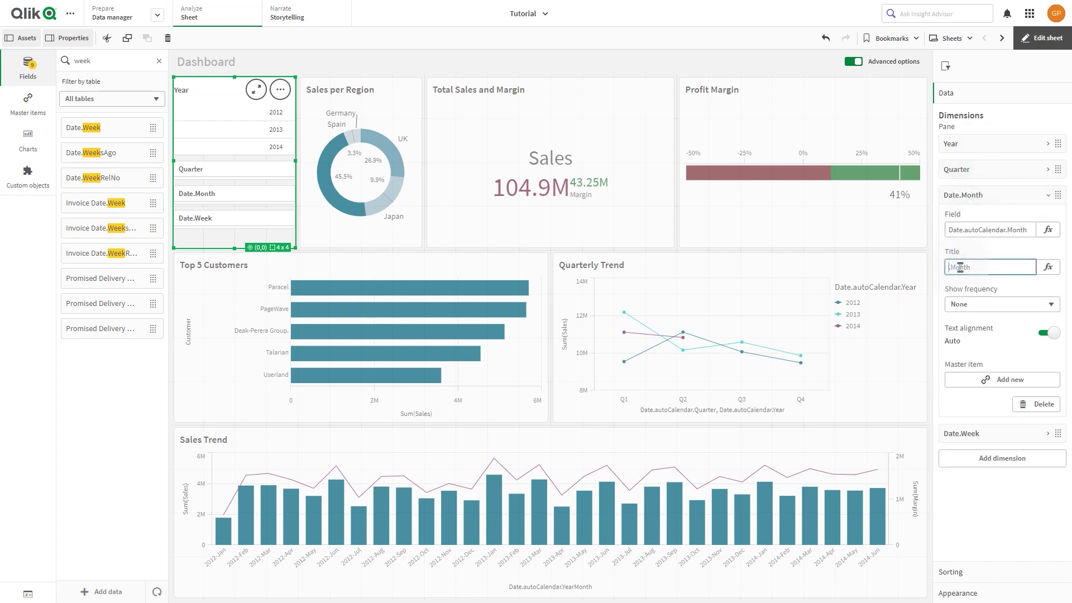
pyautogui.click(977, 195)
pyautogui.click(974, 220)
pyautogui.click(952, 291)
pyautogui.press('Return')
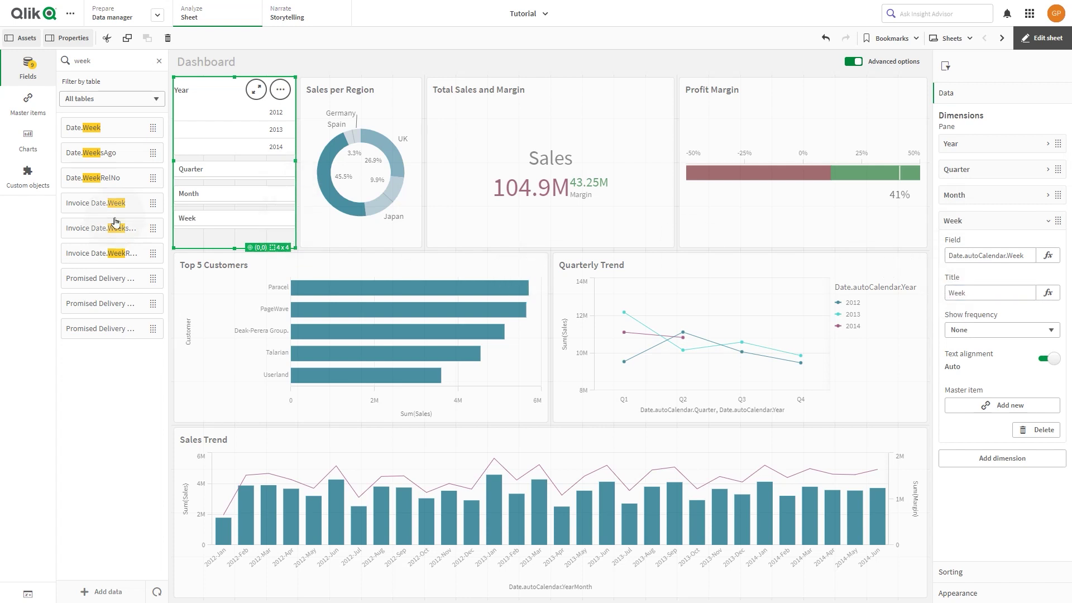
# - Add a second filter pane beside the Top 5 Customers chart, below the date filter pane, and narrow it to 4 grid columns
pyautogui.click(159, 60)
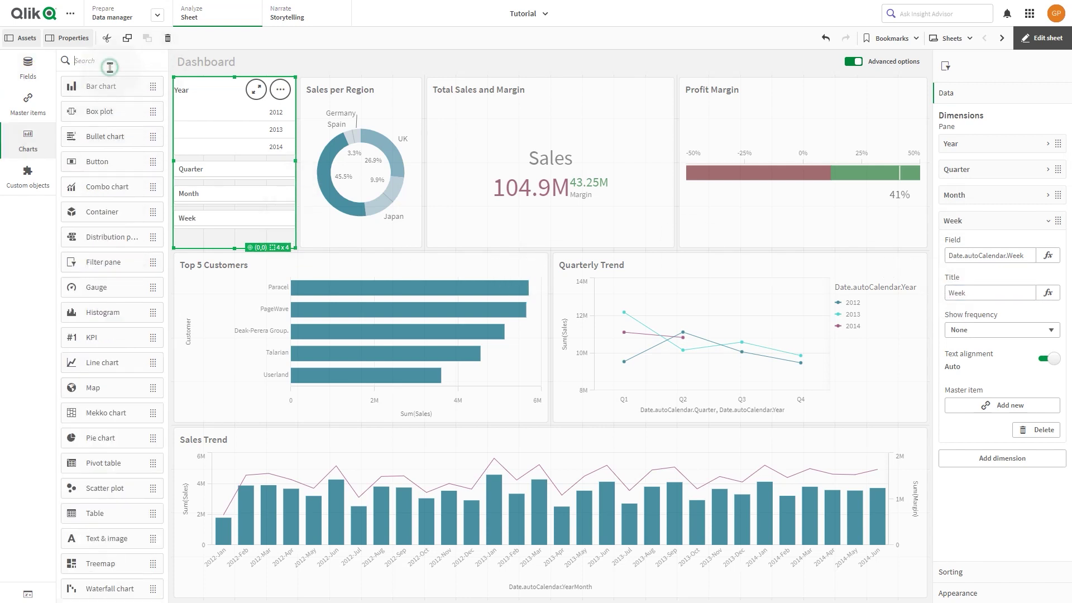
pyautogui.write('filte')
pyautogui.moveTo(113, 87); pyautogui.dragTo(192, 303)
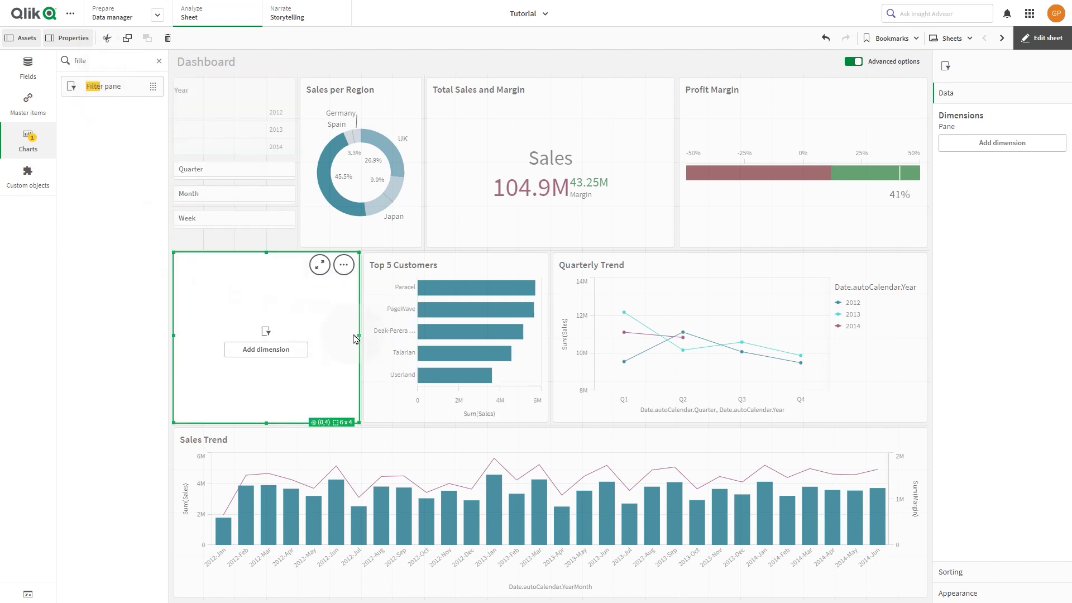
pyautogui.moveTo(357, 335); pyautogui.dragTo(306, 338)
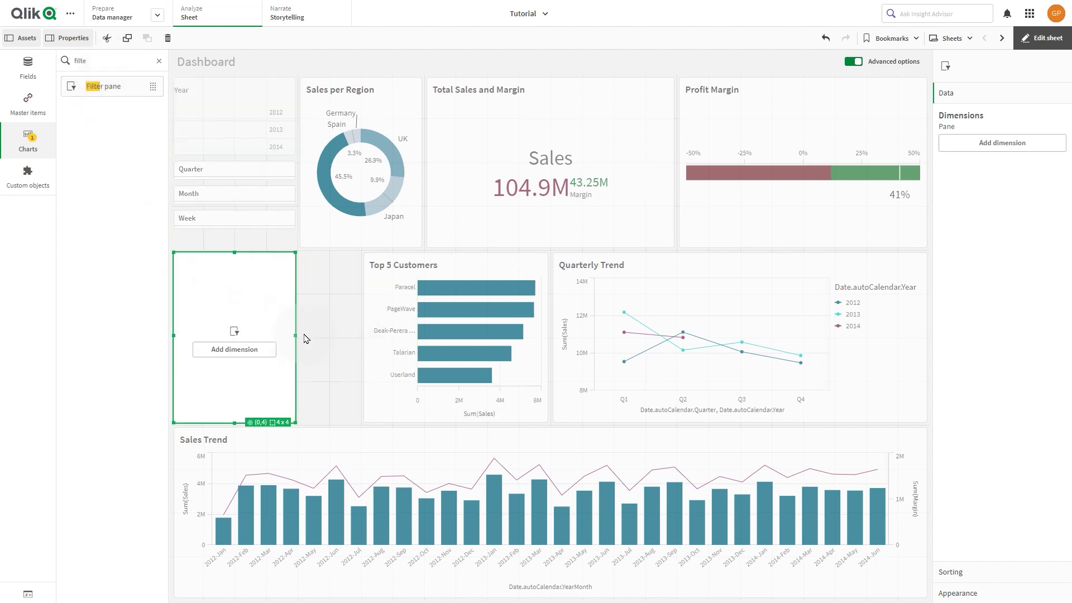
# - Set Region as the dimension of the new filter pane
pyautogui.click(250, 350)
pyautogui.write('Reg')
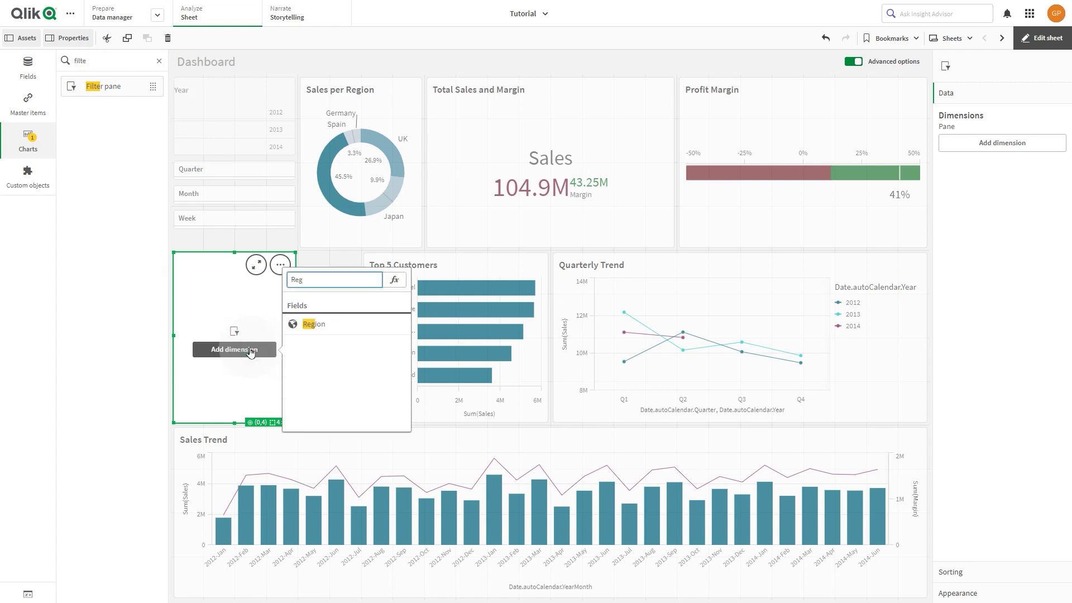
pyautogui.click(314, 324)
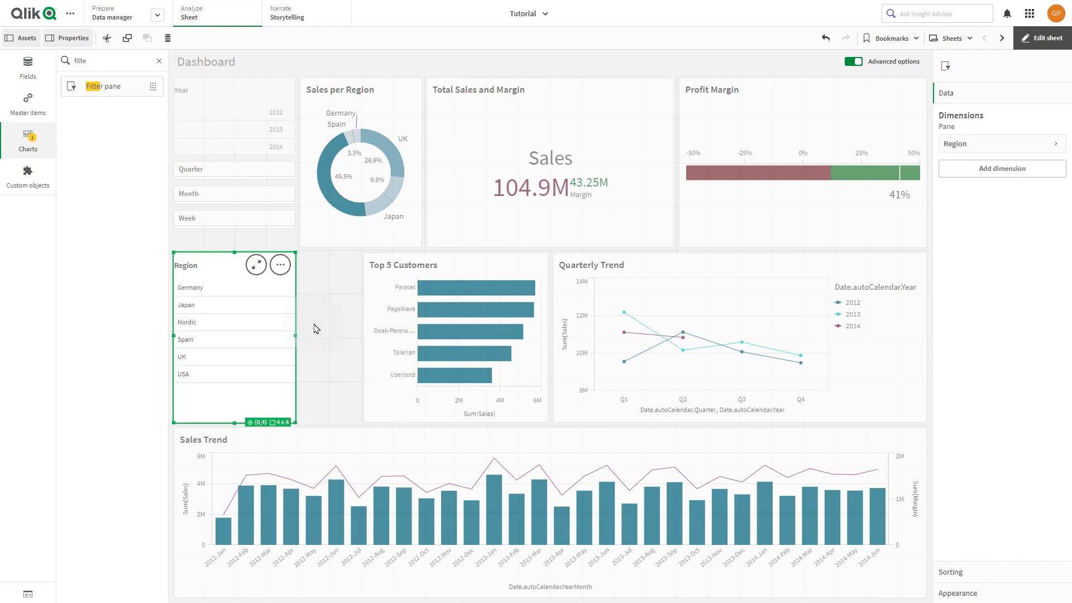
# - Save the date filter pane as a master item named "Period"
pyautogui.rightClick(254, 193)
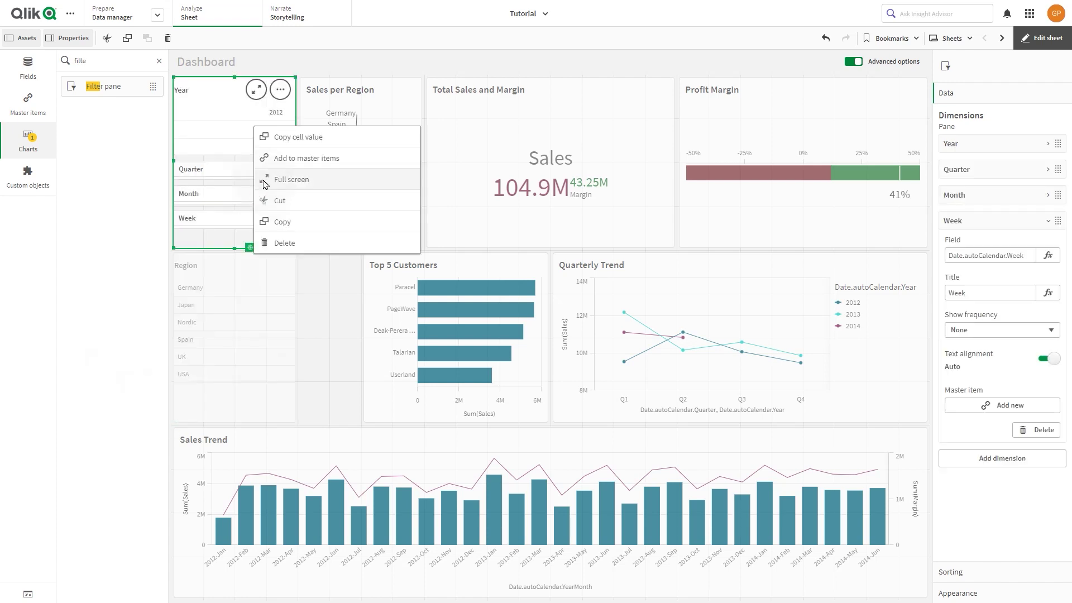
pyautogui.click(281, 158)
pyautogui.click(469, 216)
pyautogui.write('Period')
pyautogui.click(619, 432)
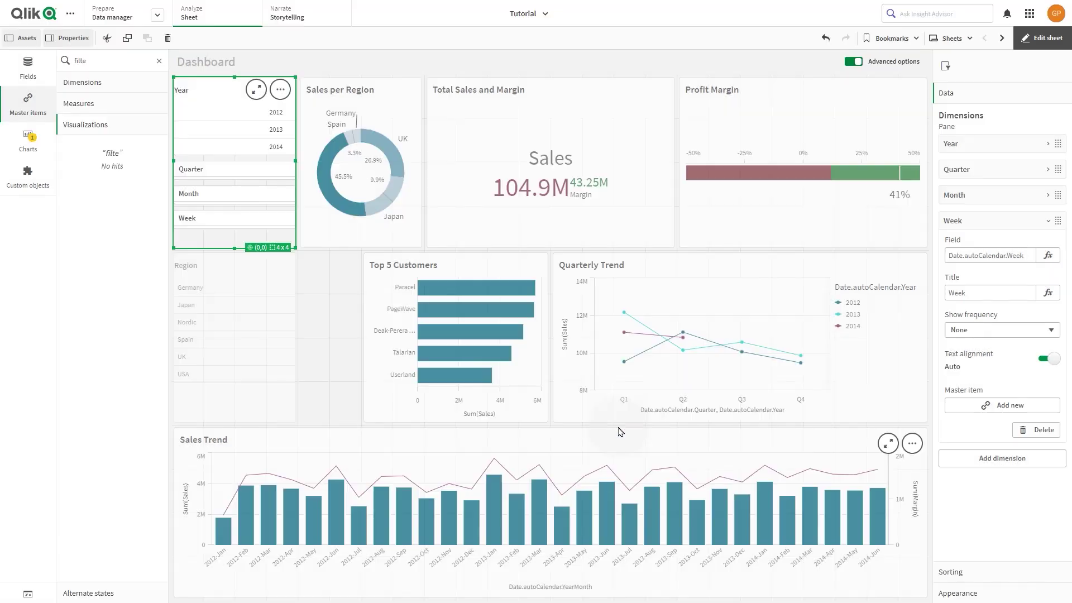
# - Save the Region filter pane as a master item named "Region" and clear the asset search filter
pyautogui.rightClick(284, 366)
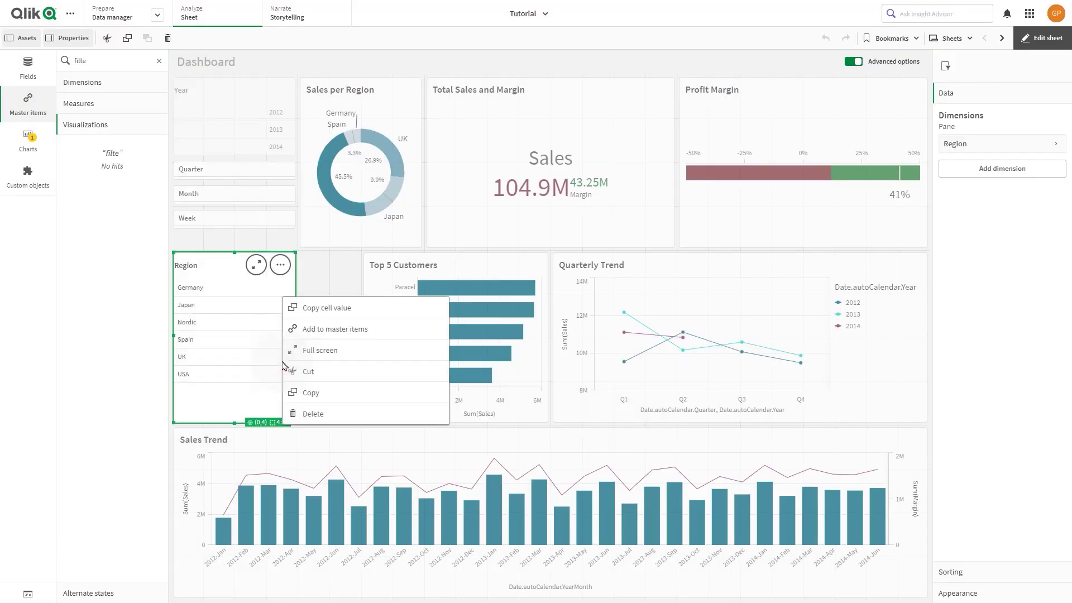
pyautogui.click(307, 329)
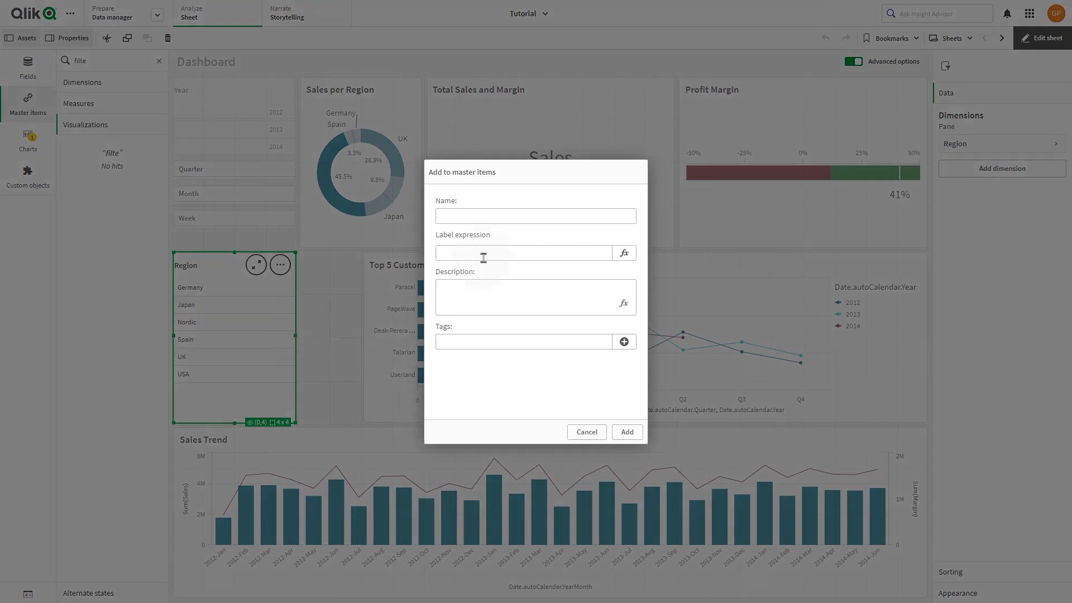
pyautogui.click(478, 222)
pyautogui.write('Region')
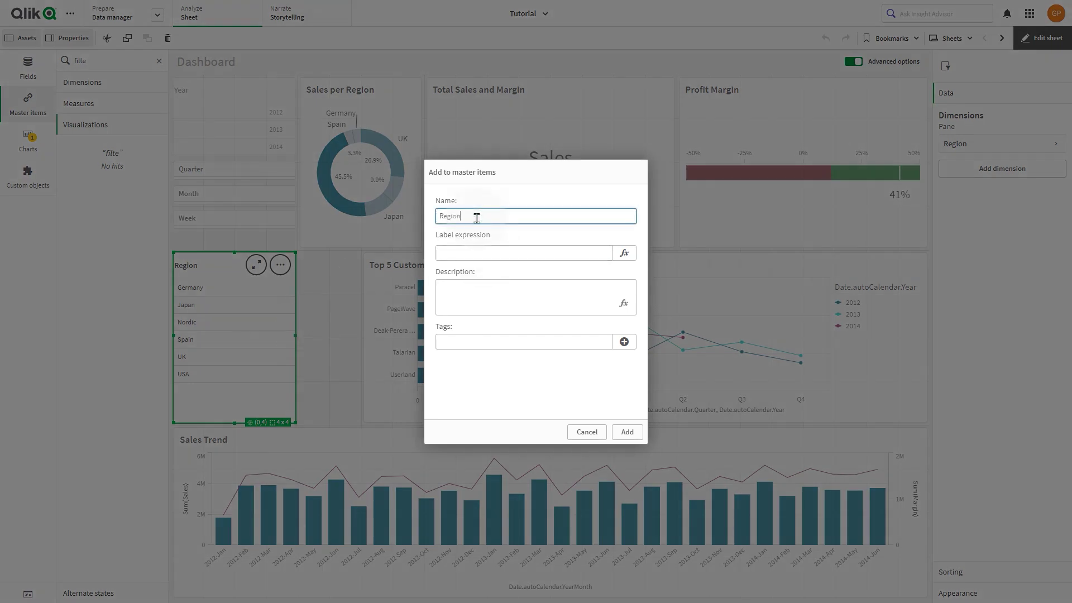
pyautogui.click(625, 433)
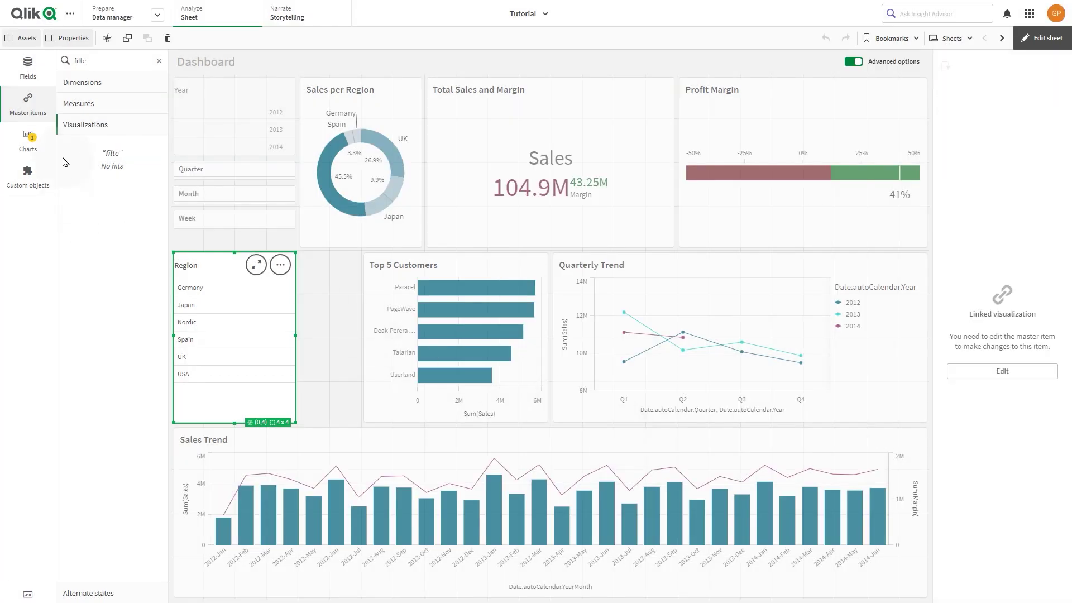
pyautogui.click(156, 66)
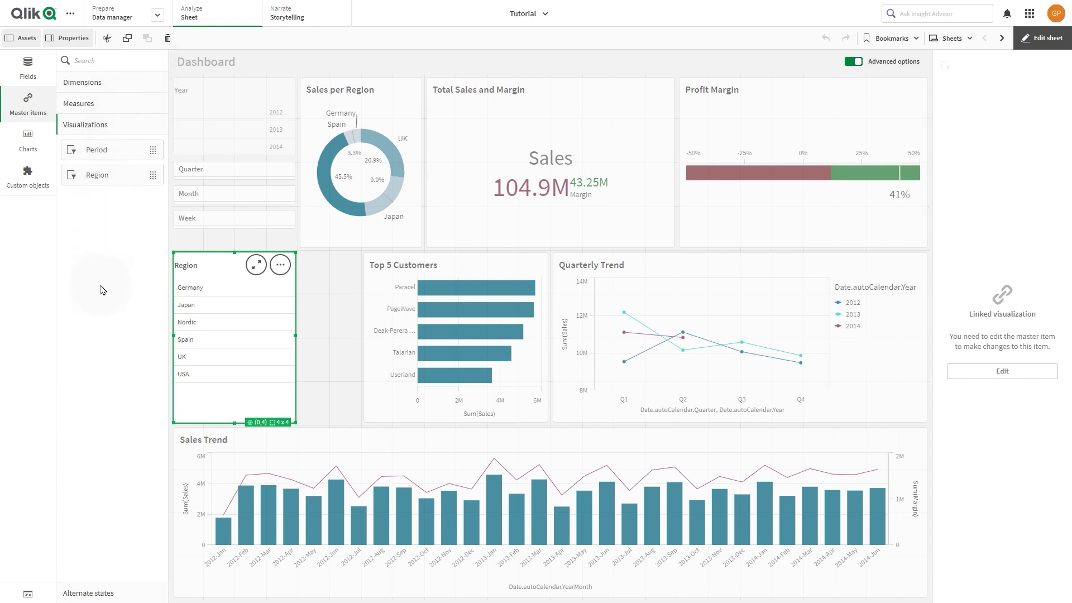
# - Widen Top 5 Customers to 8 grid columns up to the Region filter pane, and shrink Total Sales and Margin to 6 x 3 cells
pyautogui.click(401, 296)
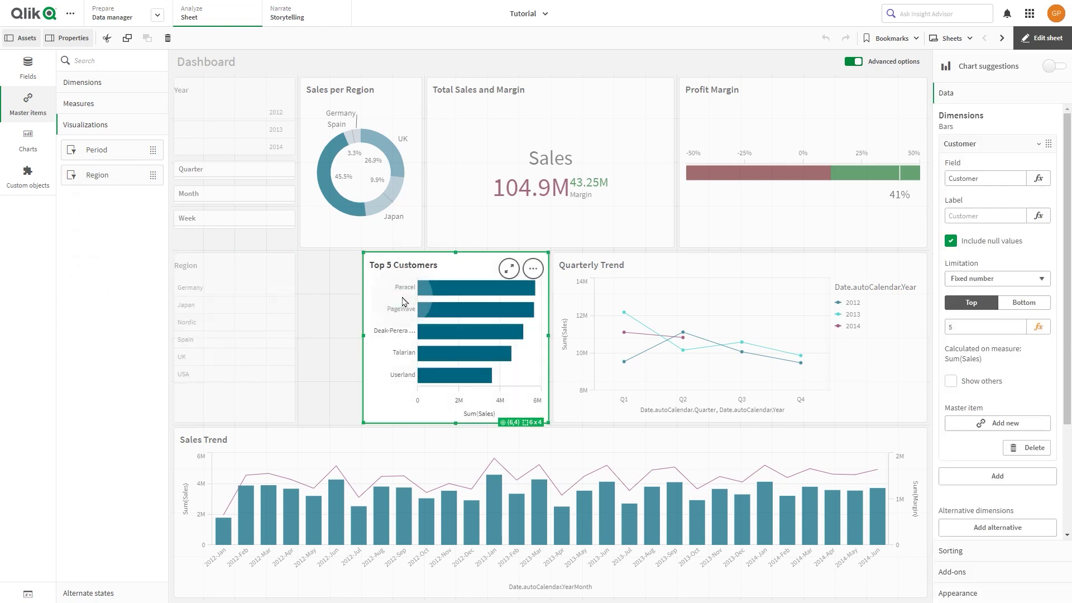
pyautogui.moveTo(364, 334); pyautogui.dragTo(304, 335)
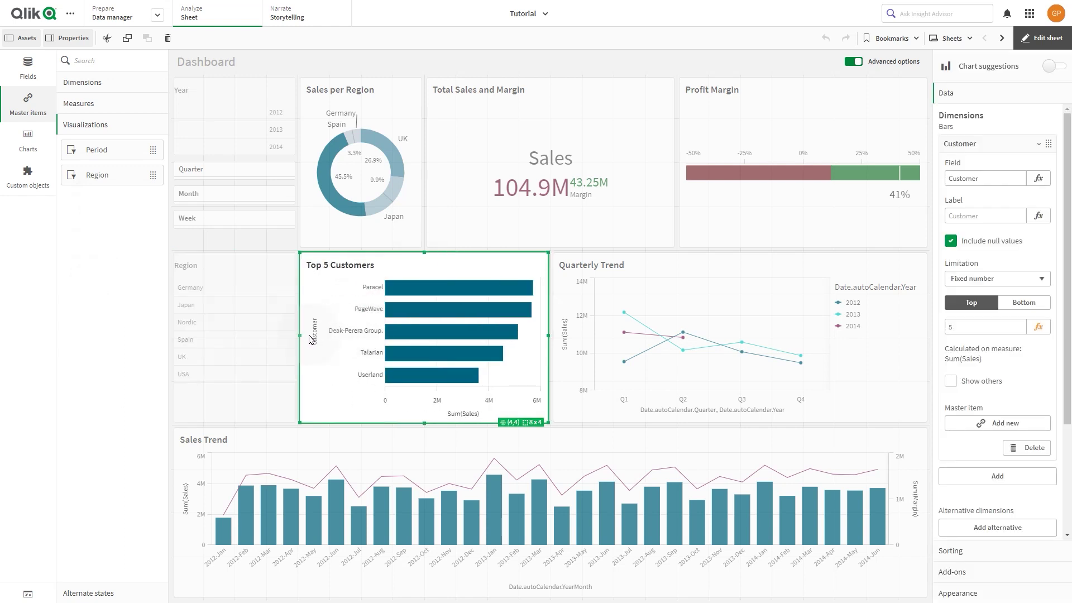
pyautogui.click(468, 212)
pyautogui.moveTo(428, 246); pyautogui.dragTo(491, 204)
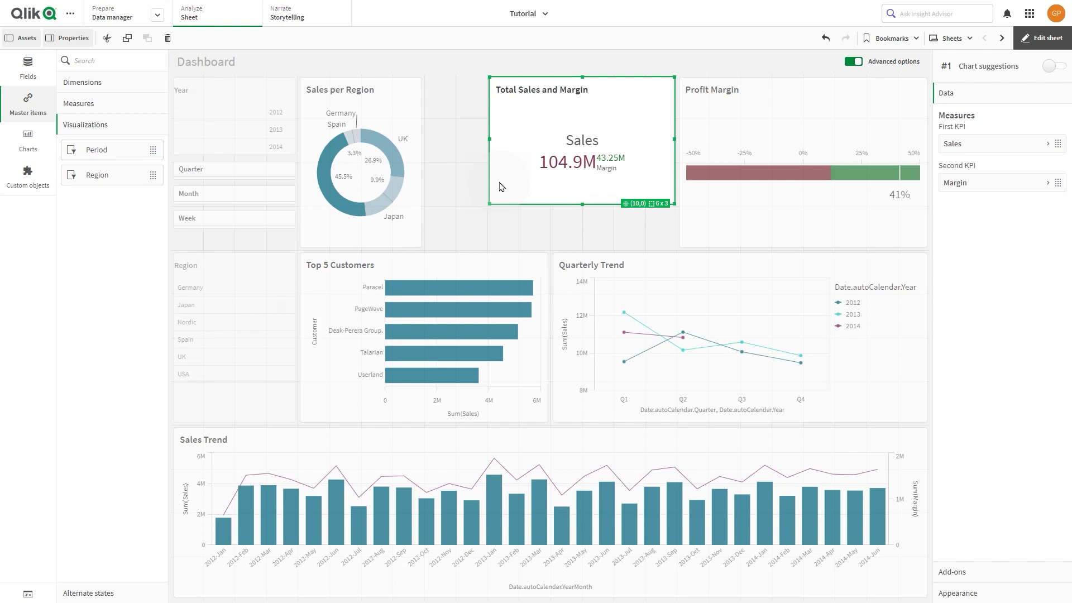
# - Shrink the Profit Margin gauge to 7 x 3 grid cells and widen Total Sales and Margin to 7 columns, up to the gauge
pyautogui.click(752, 209)
pyautogui.moveTo(678, 247); pyautogui.dragTo(712, 214)
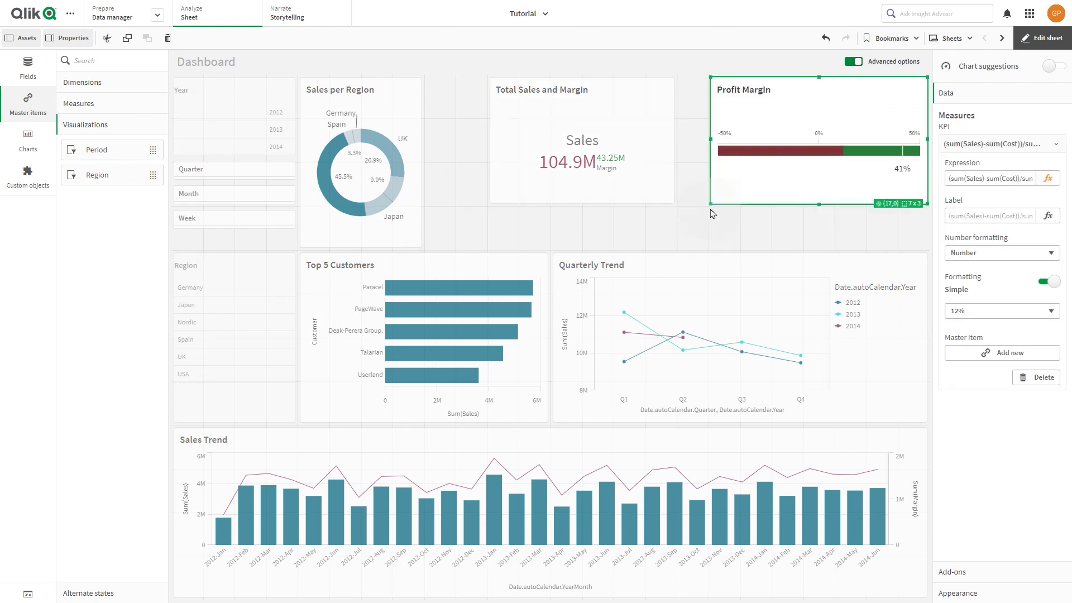
pyautogui.click(676, 141)
pyautogui.moveTo(675, 141); pyautogui.dragTo(707, 143)
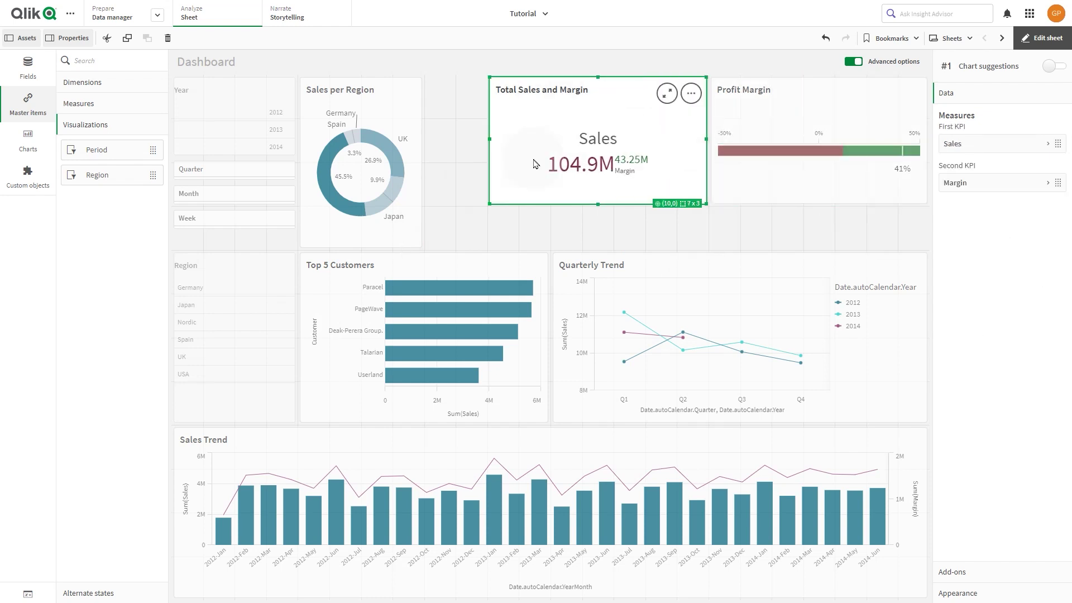
# - Finish the Dashboard layout by widening Sales per Region to 6 grid columns and extending Quarterly Trend upward to 5 rows, and leave edit mode
pyautogui.click(419, 163)
pyautogui.moveTo(419, 163); pyautogui.dragTo(483, 167)
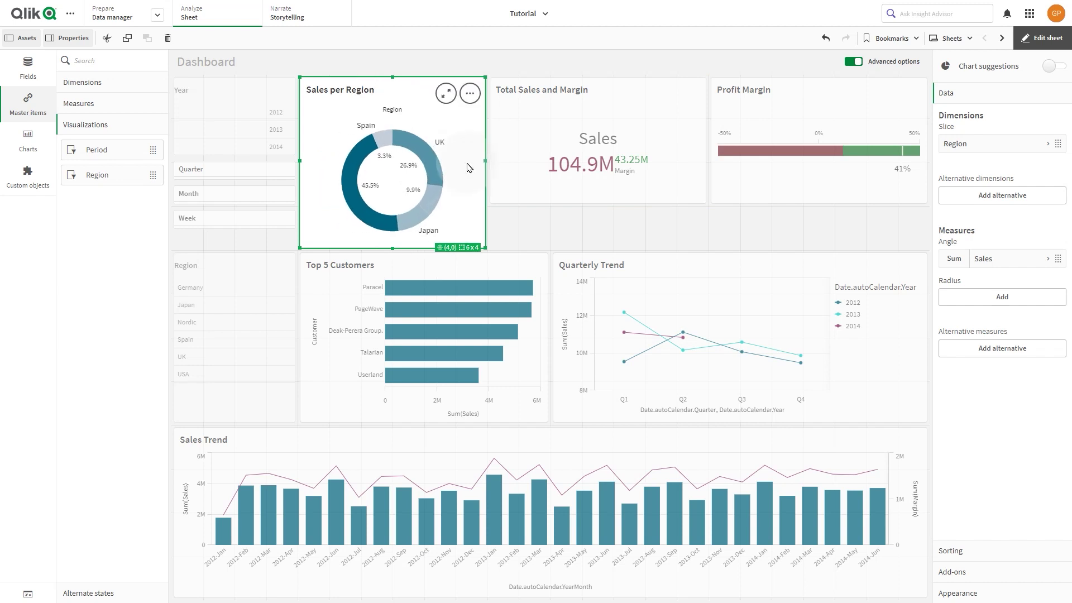
pyautogui.click(731, 285)
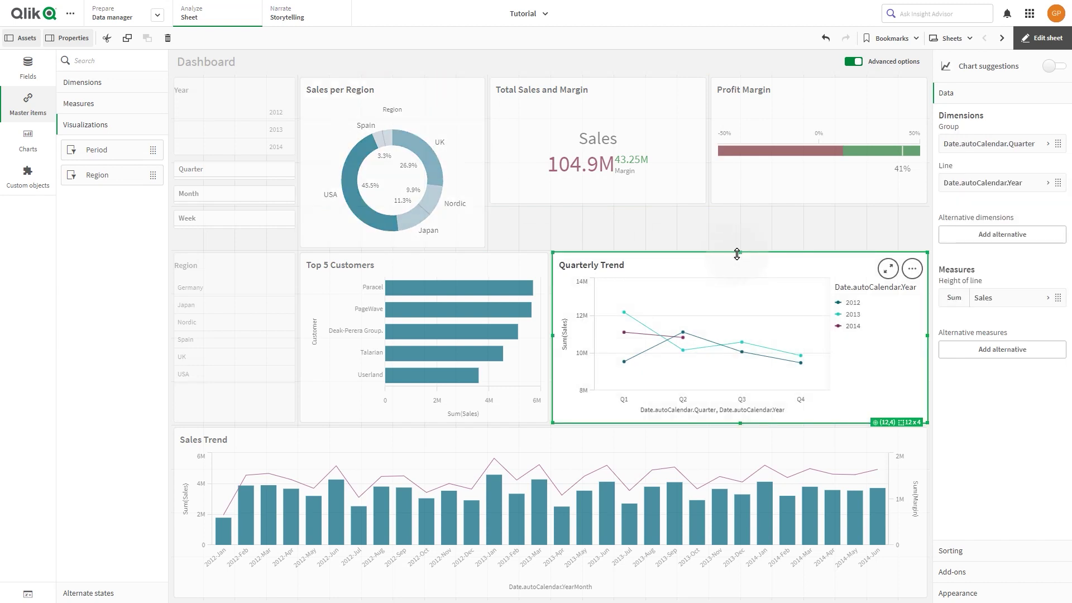
pyautogui.moveTo(739, 253); pyautogui.dragTo(740, 208)
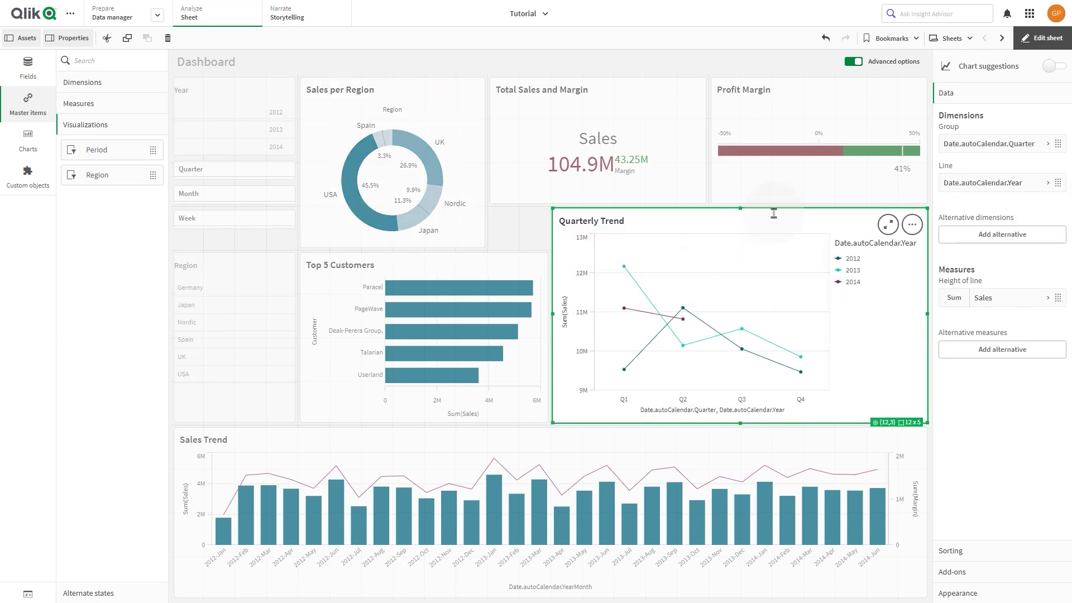
pyautogui.click(1040, 38)
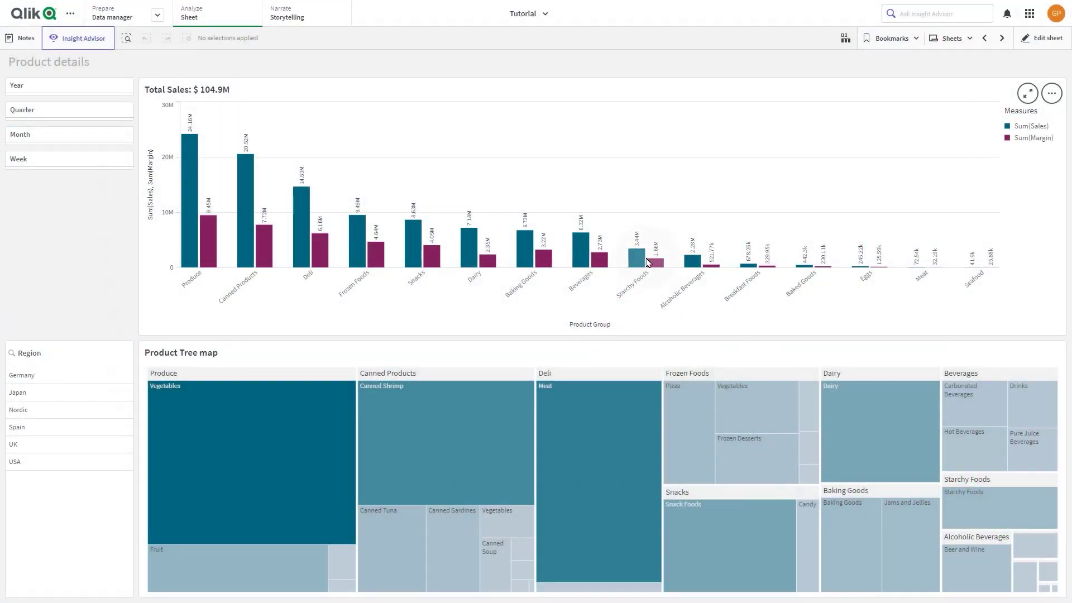
pyautogui.click(244, 470)
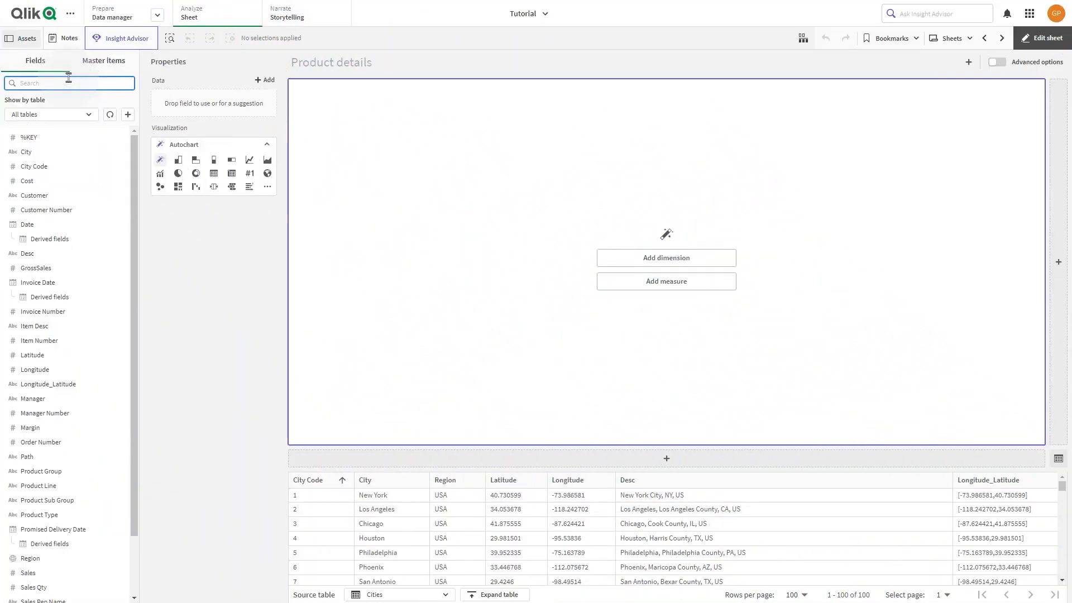
# - Add Product Group as a dimension and Sales as a summed measure to the empty chart on the Product details sheet
pyautogui.write('prod')
pyautogui.moveTo(52, 137); pyautogui.dragTo(573, 246)
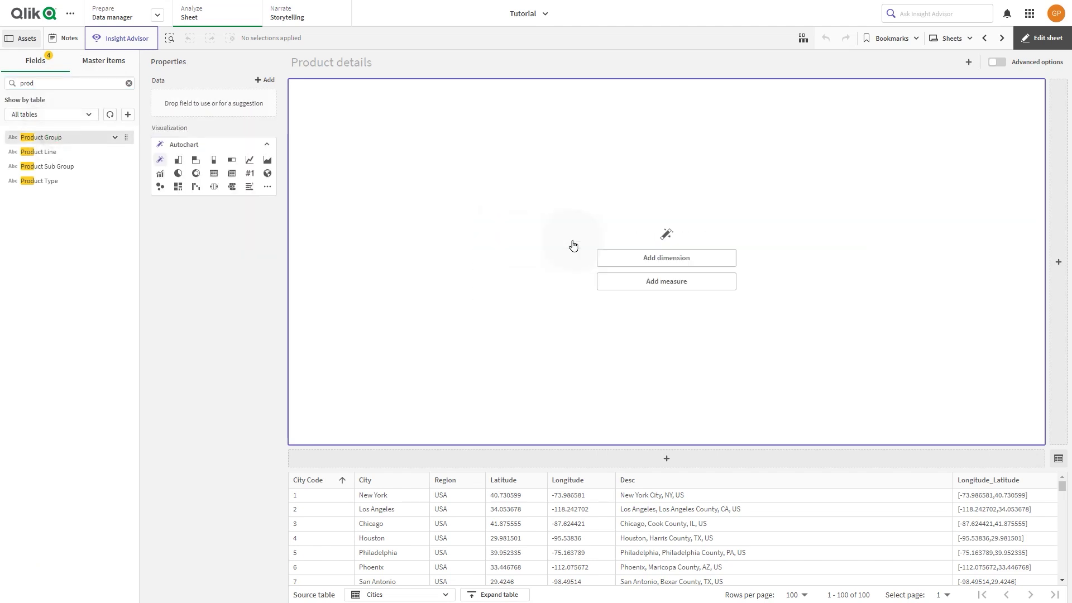
pyautogui.click(84, 83)
pyautogui.hotkey('ctrl', 'a')
pyautogui.press('BackSpace')
pyautogui.write('Sales')
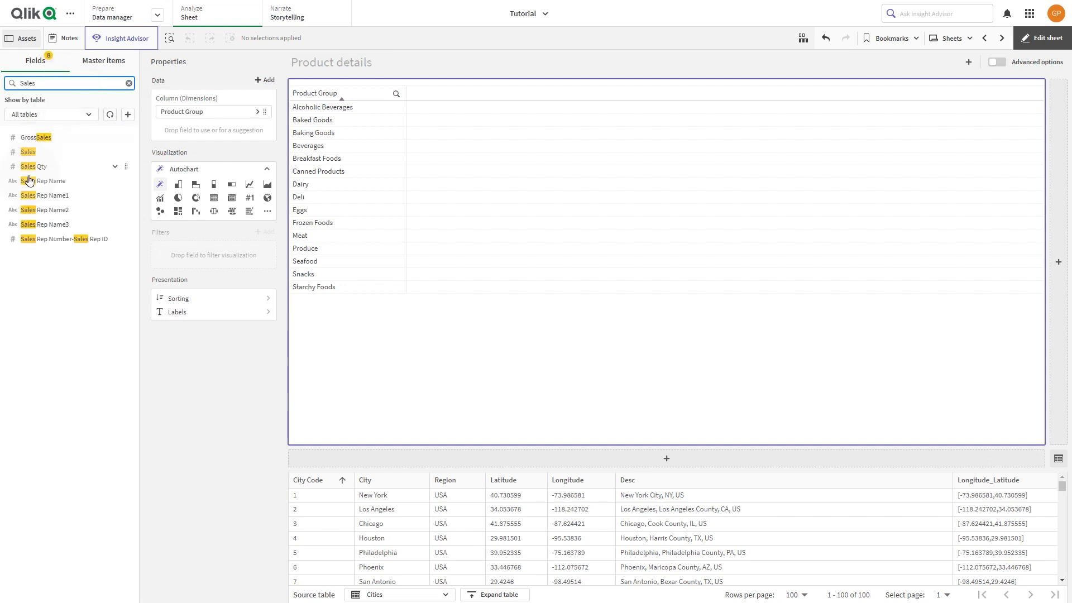
pyautogui.moveTo(30, 152); pyautogui.dragTo(491, 255)
# - Add Margin as a second measure and change the visualization to a vertical grouped bar chart
pyautogui.doubleClick(50, 79)
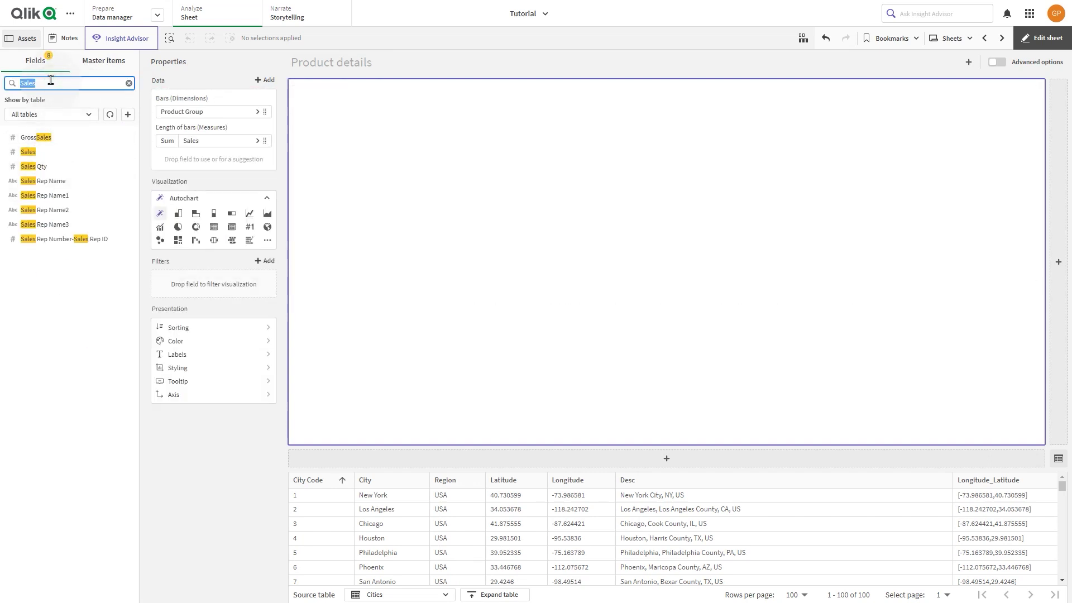
pyautogui.write('Margin')
pyautogui.moveTo(29, 138); pyautogui.dragTo(511, 267)
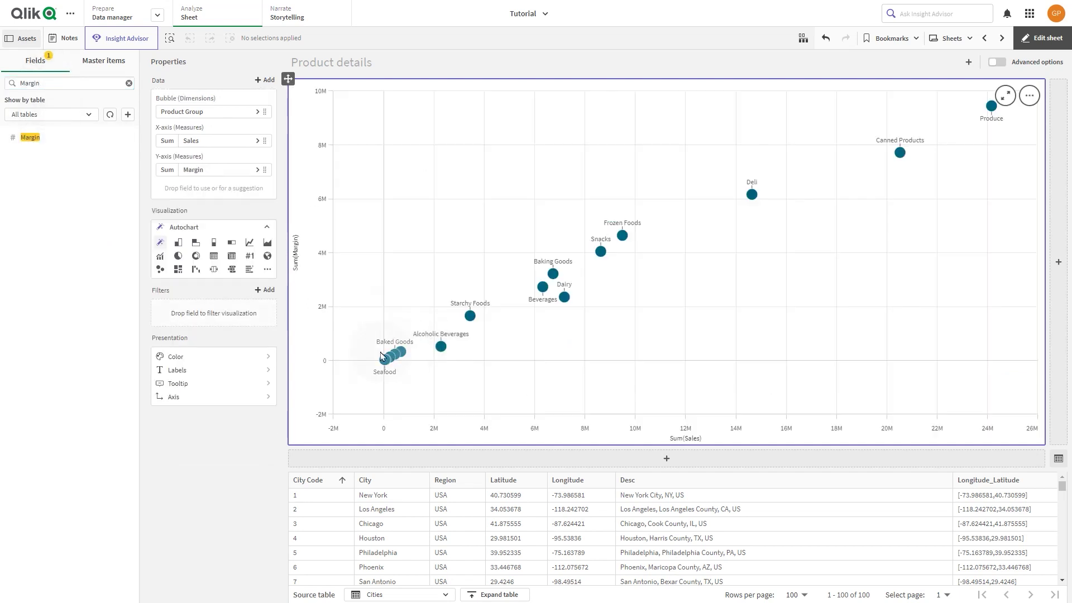
pyautogui.click(177, 245)
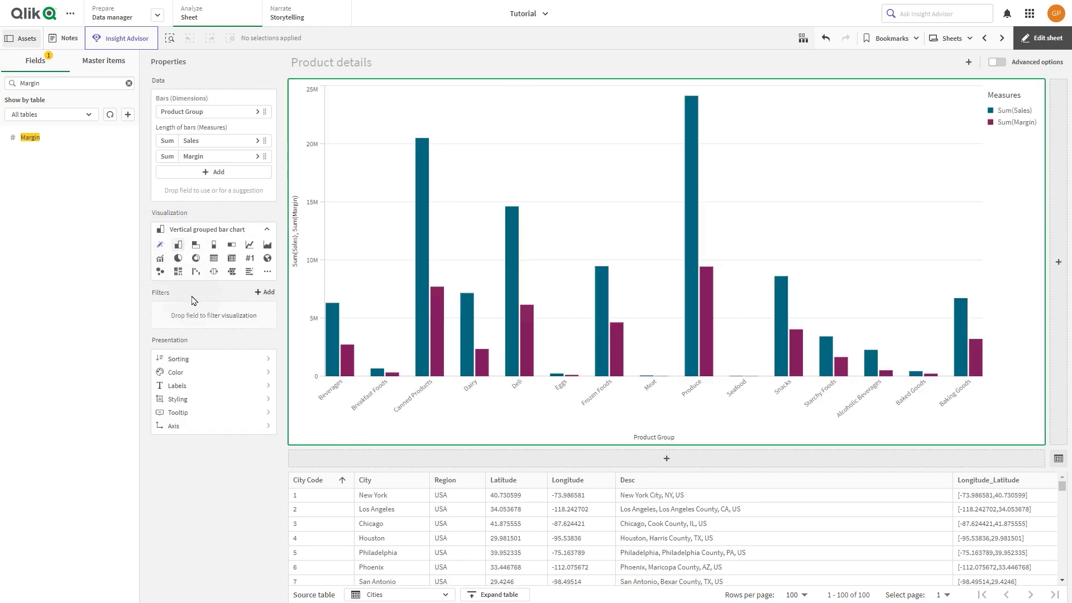
# - Show value labels on the bar chart
pyautogui.click(211, 387)
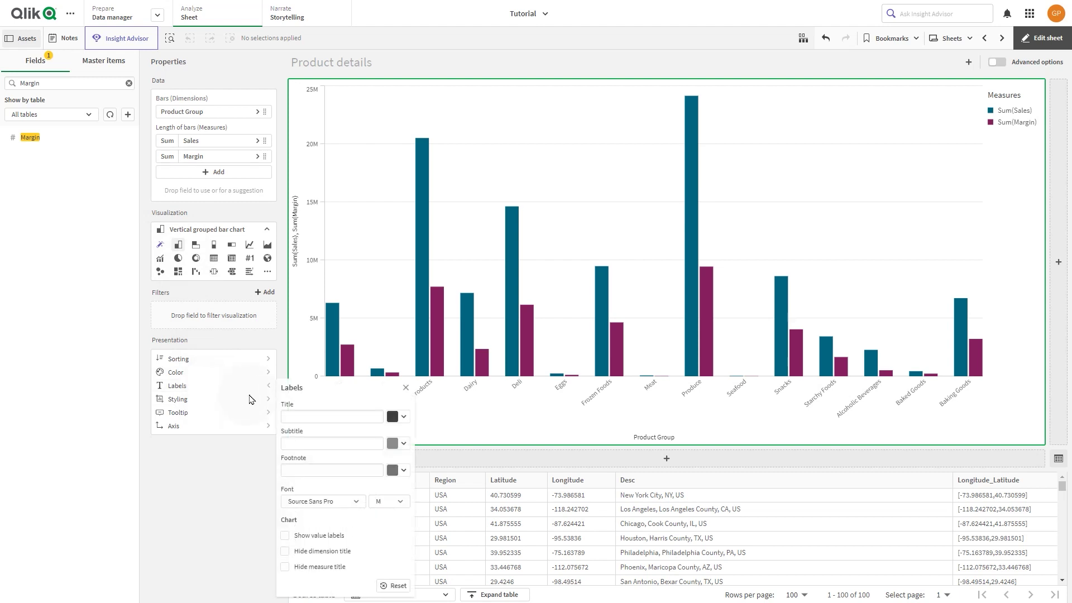
pyautogui.click(285, 536)
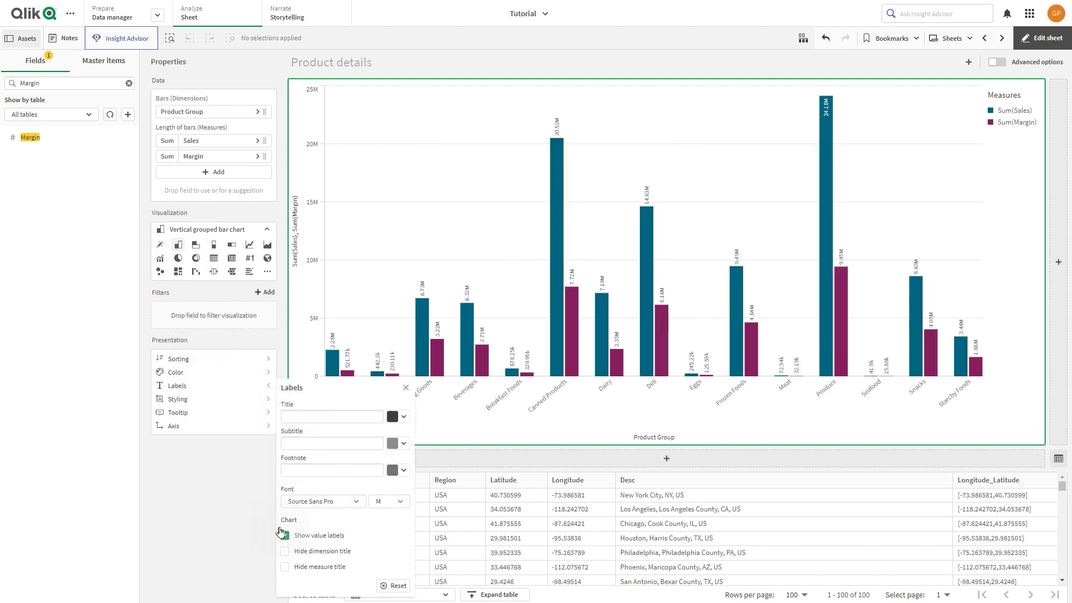
pyautogui.click(255, 524)
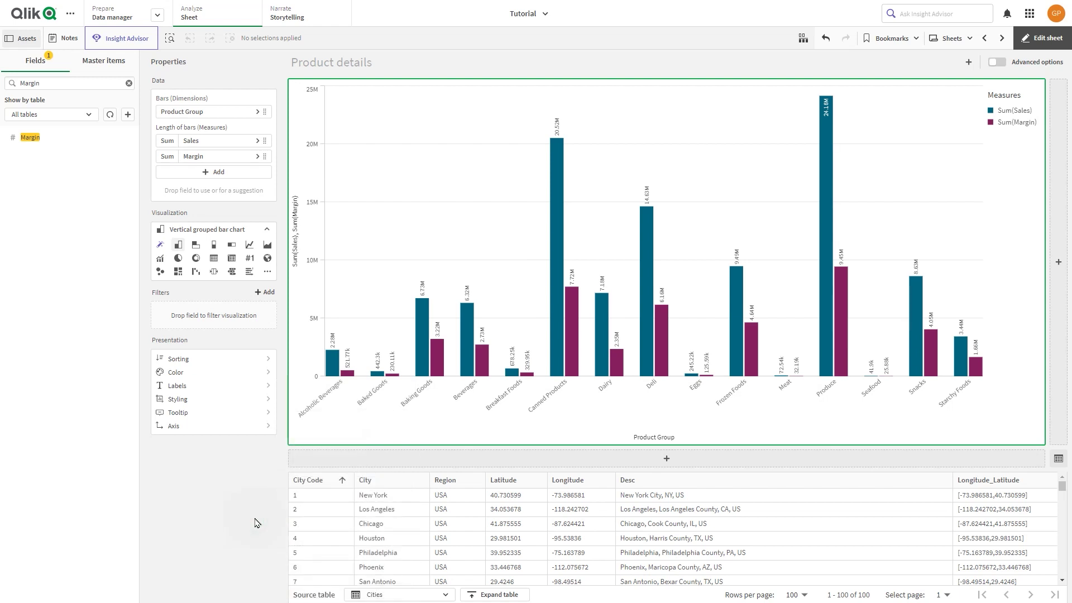
# - Add a new chart below the bar chart with Product Group and Product Type as dimensions
pyautogui.click(654, 459)
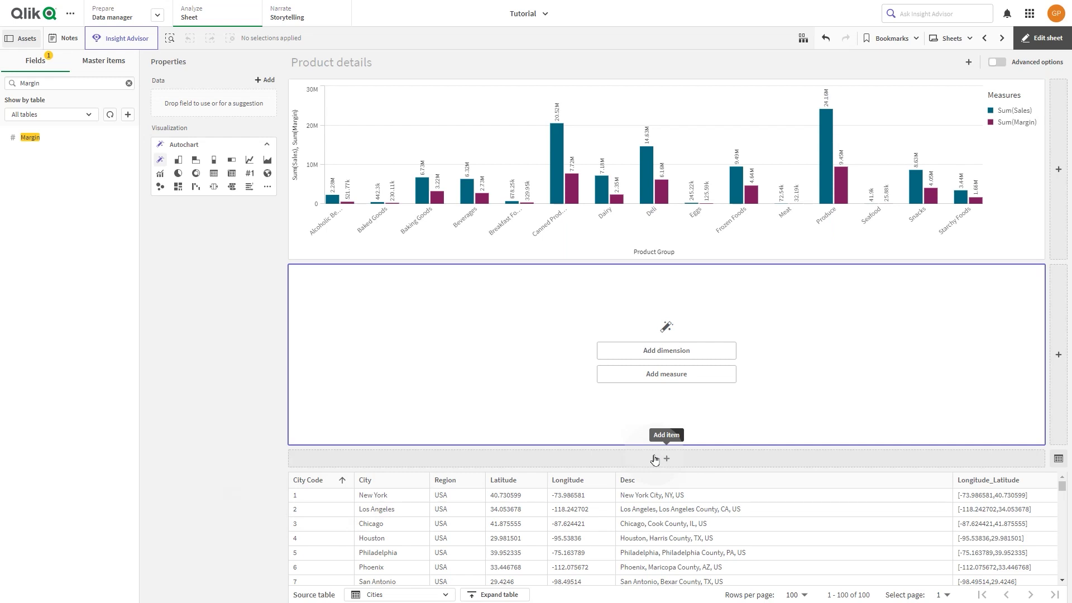
pyautogui.click(129, 83)
pyautogui.write('Prod')
pyautogui.moveTo(58, 137); pyautogui.dragTo(552, 331)
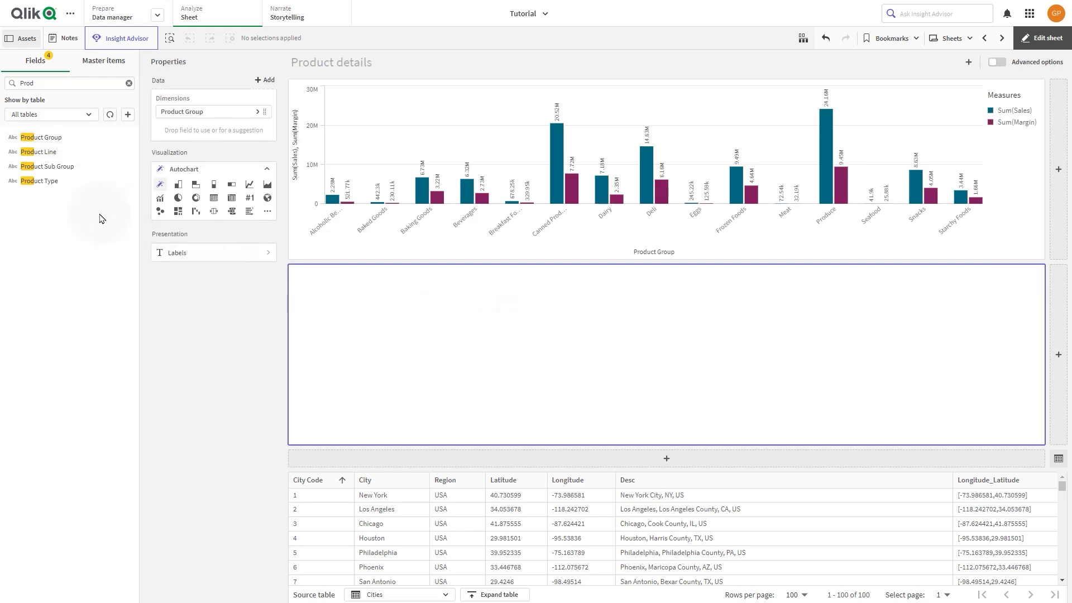
pyautogui.moveTo(48, 181); pyautogui.dragTo(543, 323)
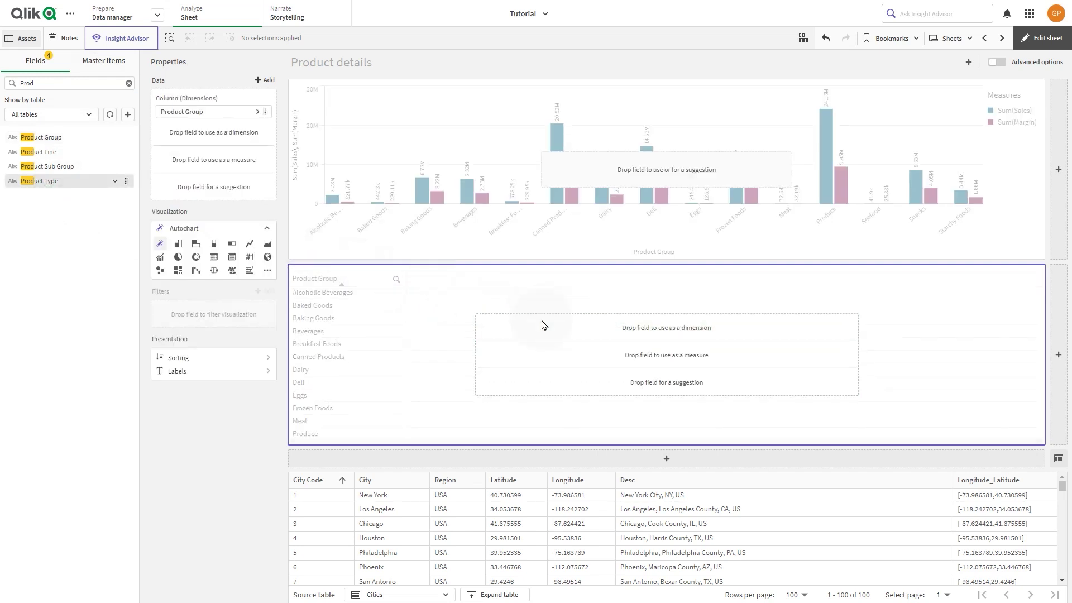
# - Add Sales as a summed measure to the lower chart and change its visualization to a tree map
pyautogui.click(128, 83)
pyautogui.write('sales')
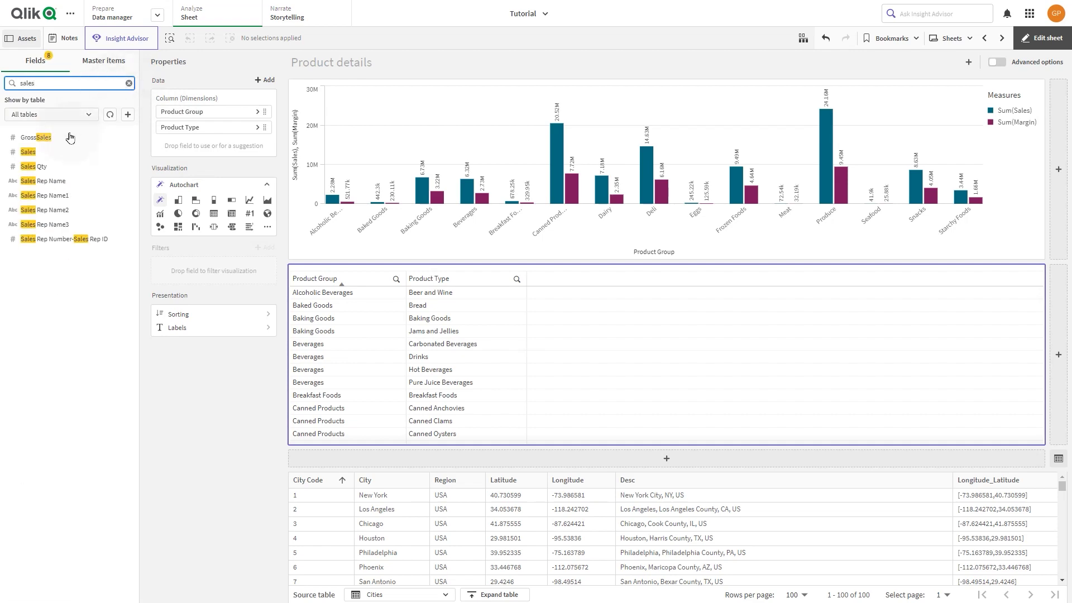
pyautogui.moveTo(42, 156); pyautogui.dragTo(504, 359)
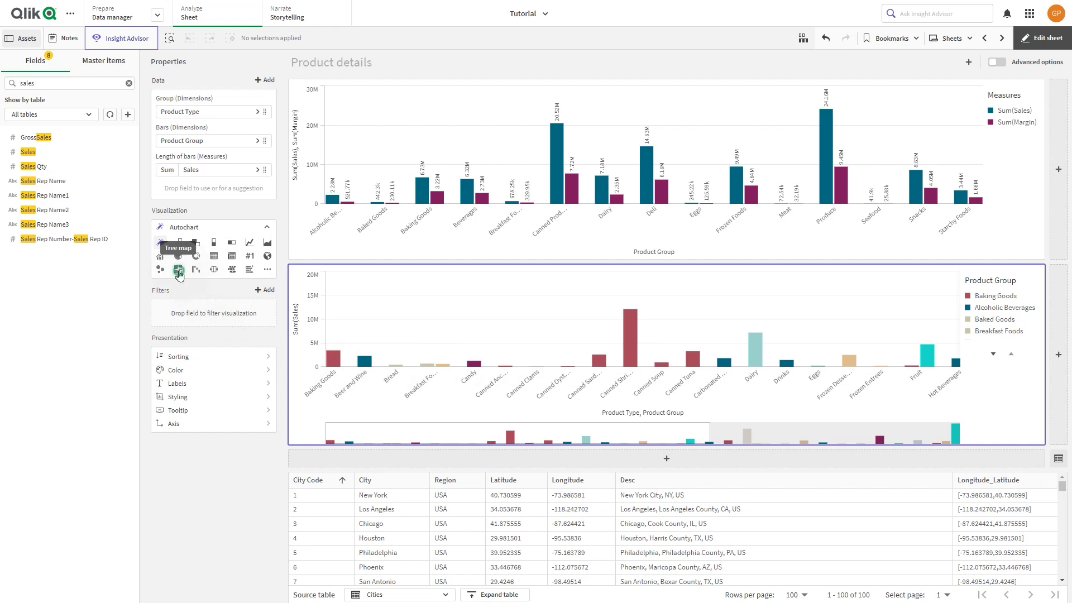
pyautogui.click(179, 272)
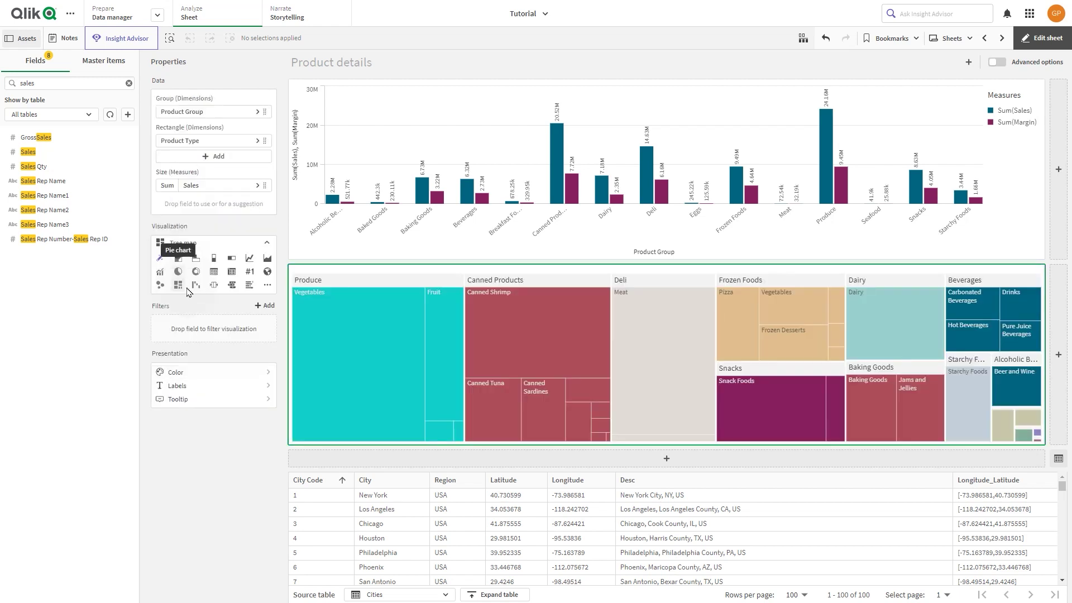
# - Title the tree map "Product Tree map"
pyautogui.click(190, 386)
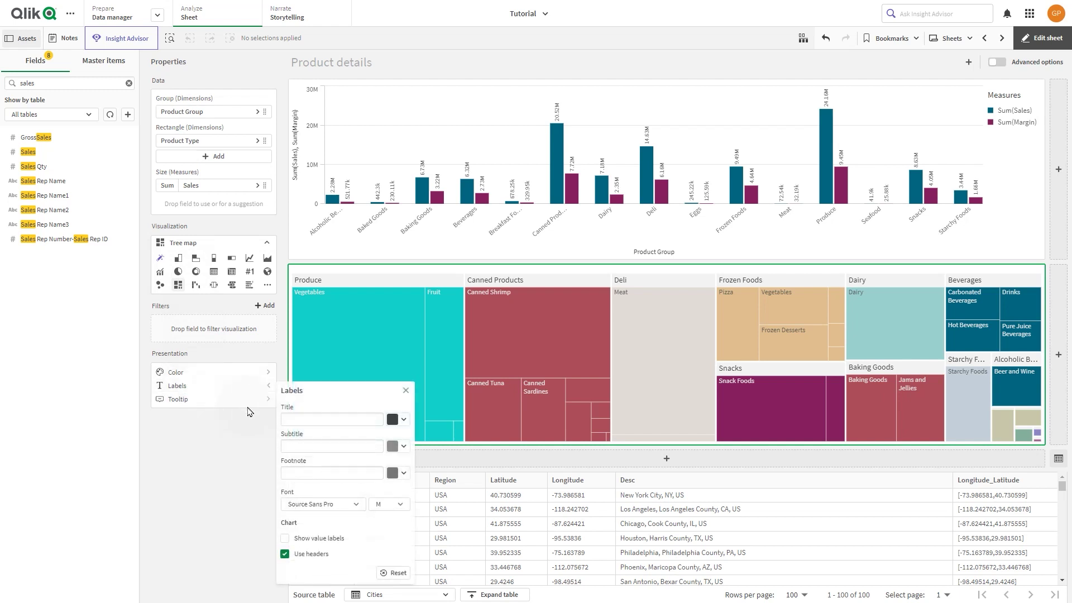
pyautogui.click(299, 419)
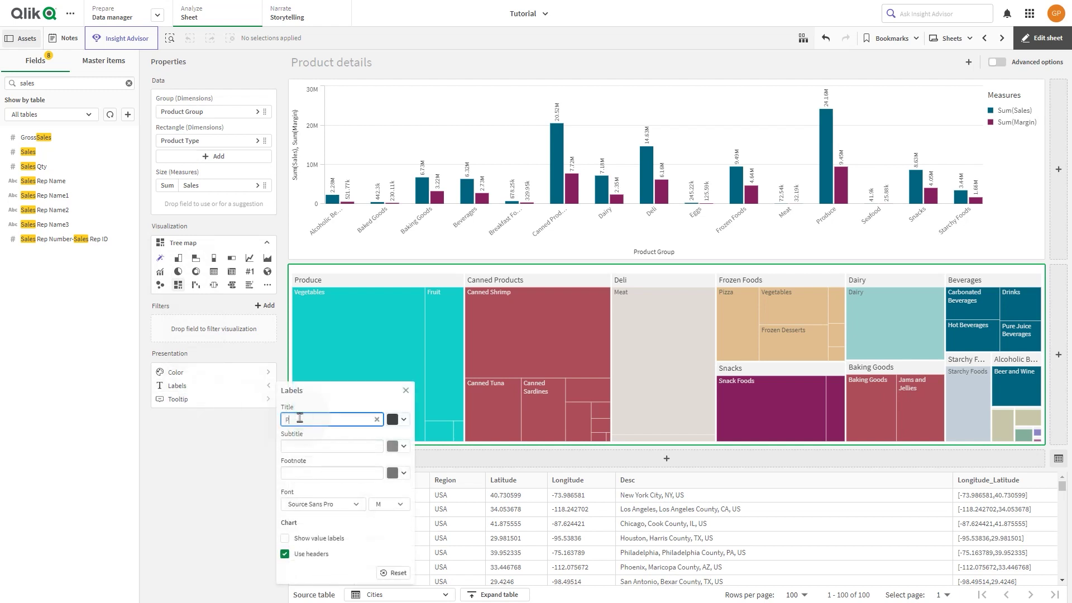
pyautogui.write('Product Tree map')
pyautogui.click(258, 455)
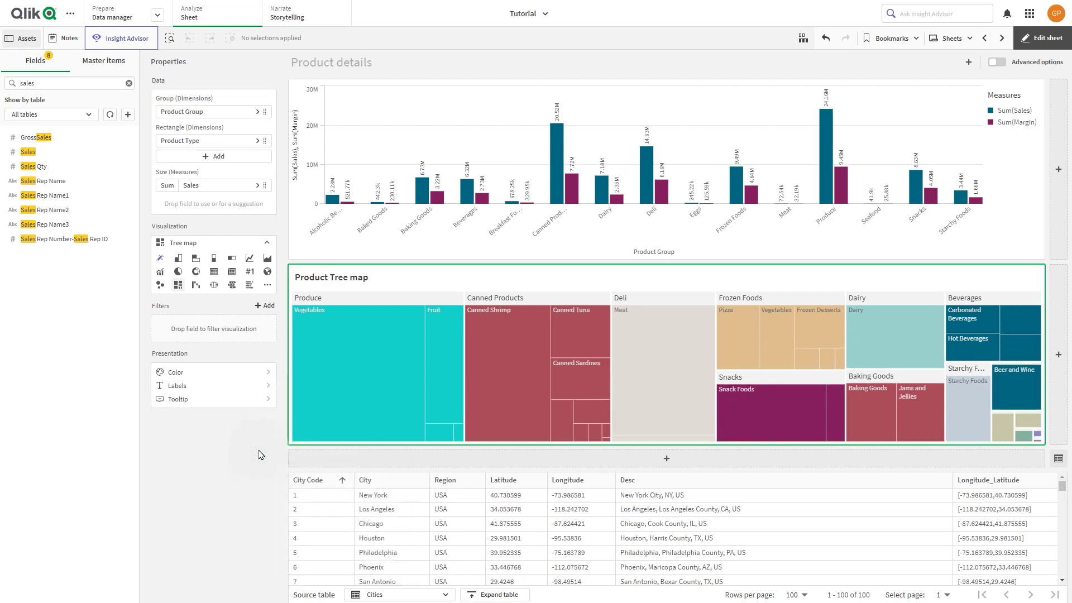
pyautogui.click(420, 396)
# - Turn on advanced options and move Sum(Sales) and Sum(Margin) ahead of Product Group in the bar chart's sorting order
pyautogui.click(994, 64)
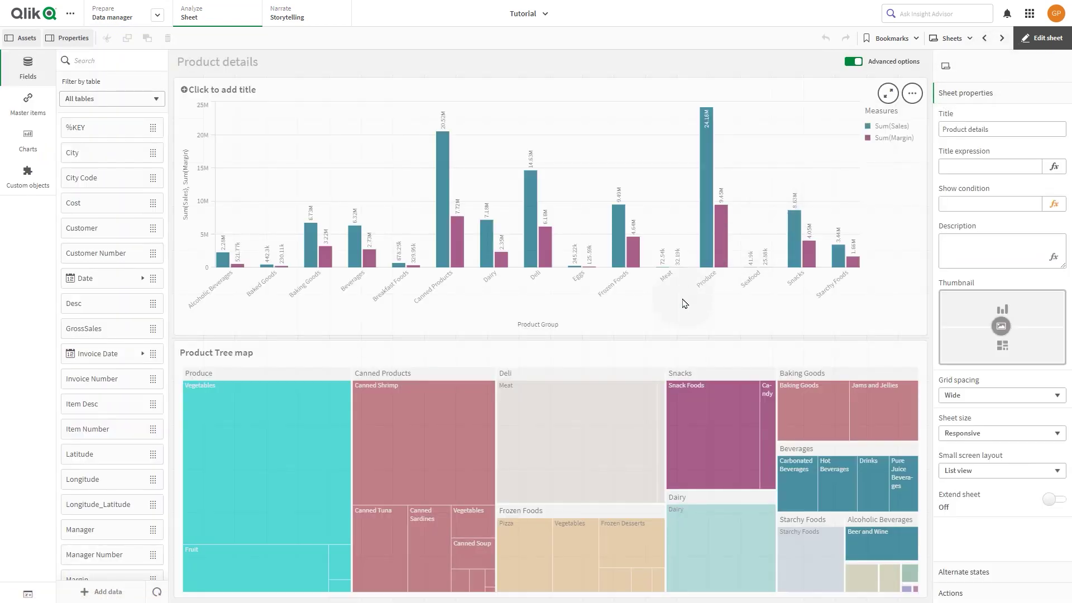
pyautogui.click(684, 303)
pyautogui.click(979, 551)
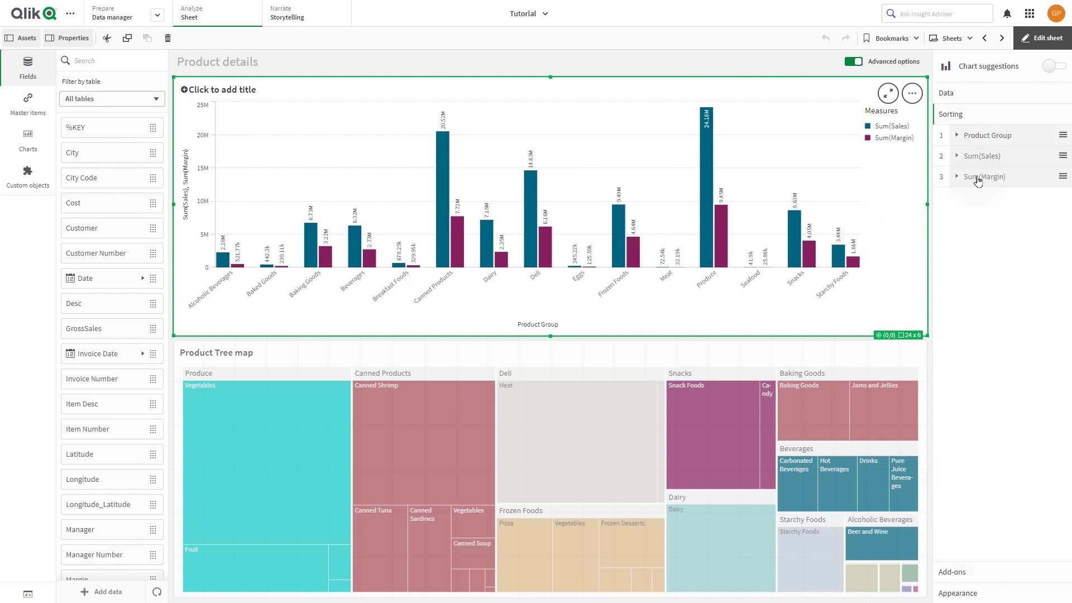
pyautogui.moveTo(974, 163); pyautogui.dragTo(971, 137)
pyautogui.moveTo(981, 182); pyautogui.dragTo(978, 160)
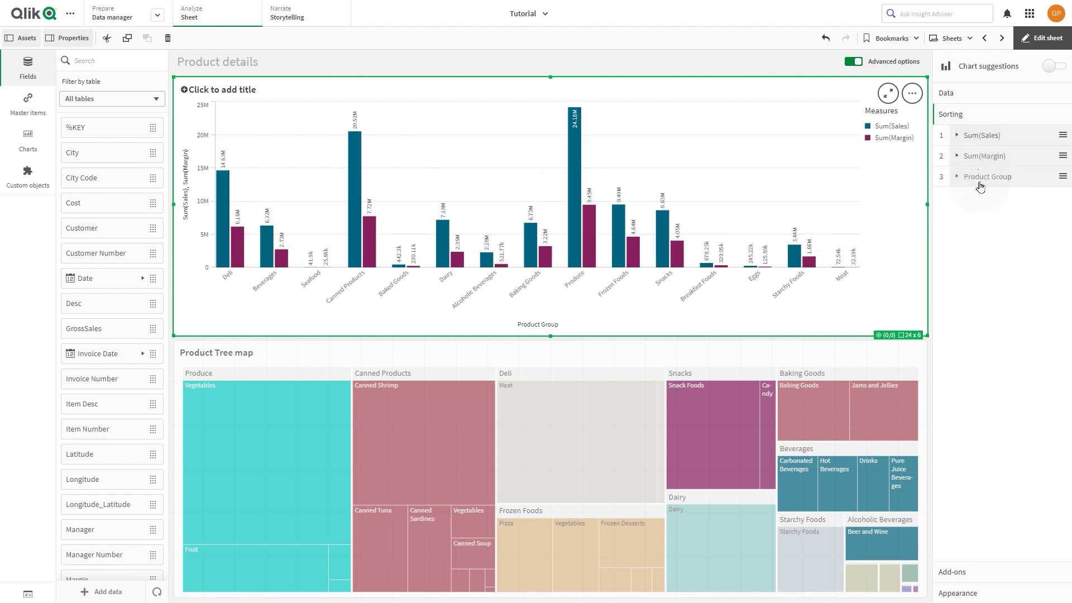
# - Switch the bar chart's Sum(Sales) sorting to custom and sort it numerically in descending order
pyautogui.click(959, 135)
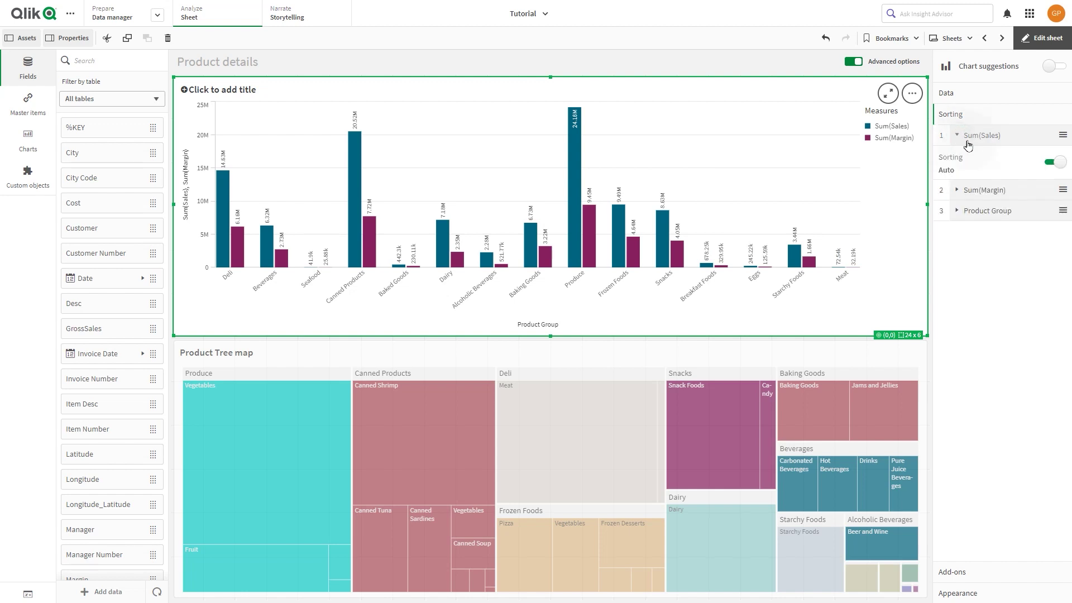
pyautogui.click(1053, 165)
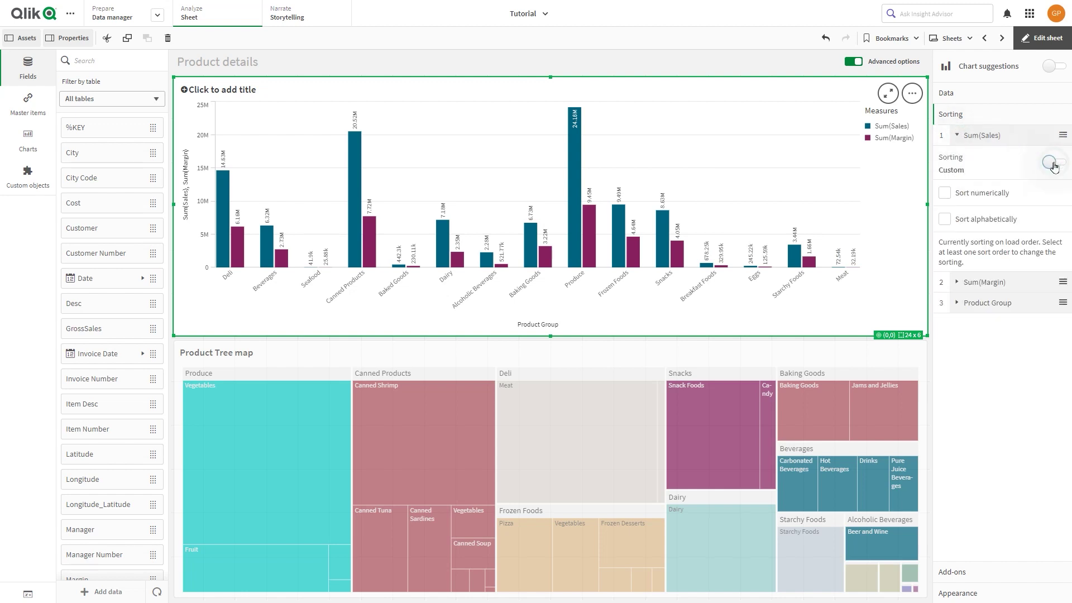
pyautogui.click(945, 193)
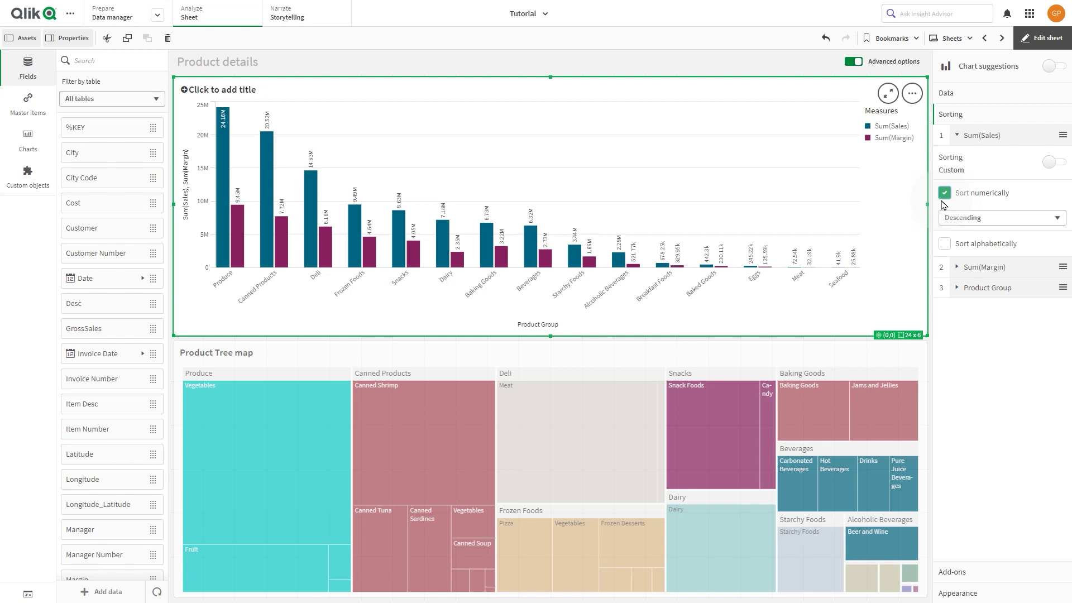
# - Set the bar chart's title to the expression ='Total Sales: $ '& Round (Sum(Sales) /1000000, 0.1) & 'M'
pyautogui.click(992, 587)
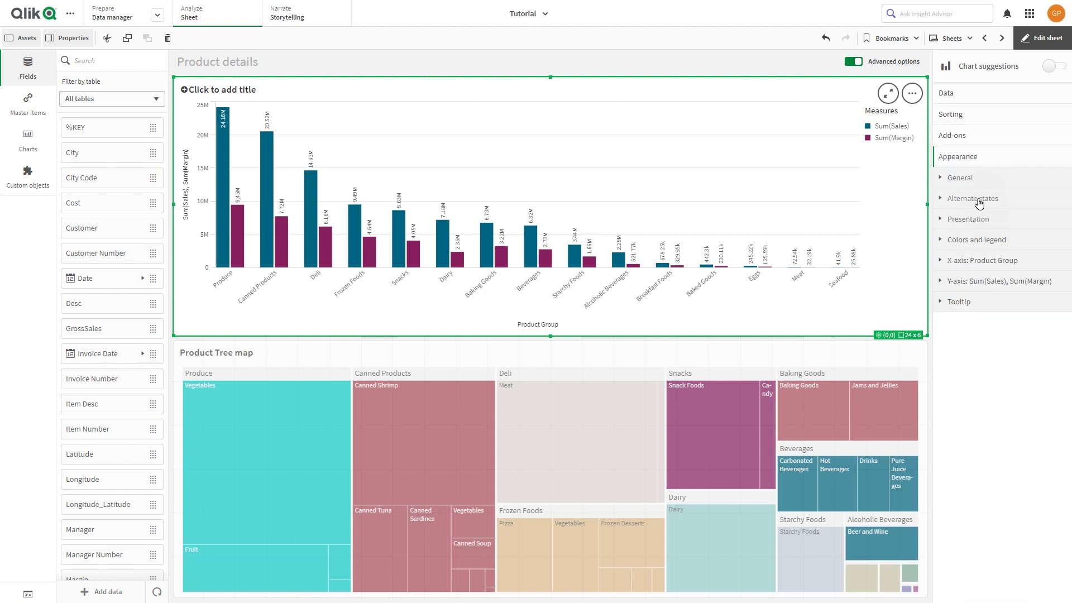
pyautogui.click(960, 178)
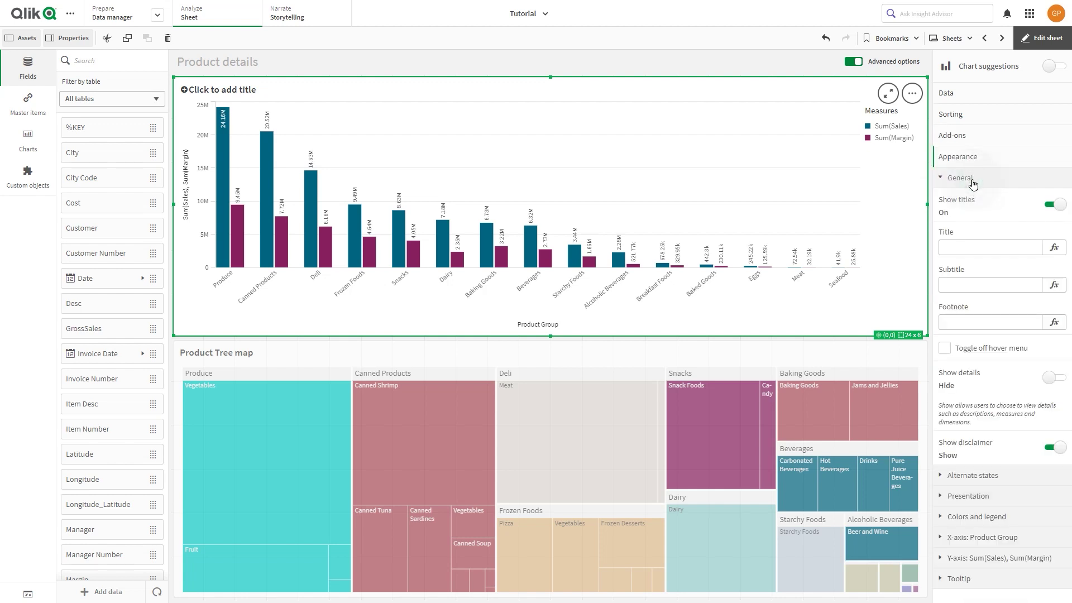
pyautogui.click(1054, 247)
pyautogui.write("='Total Sales:")
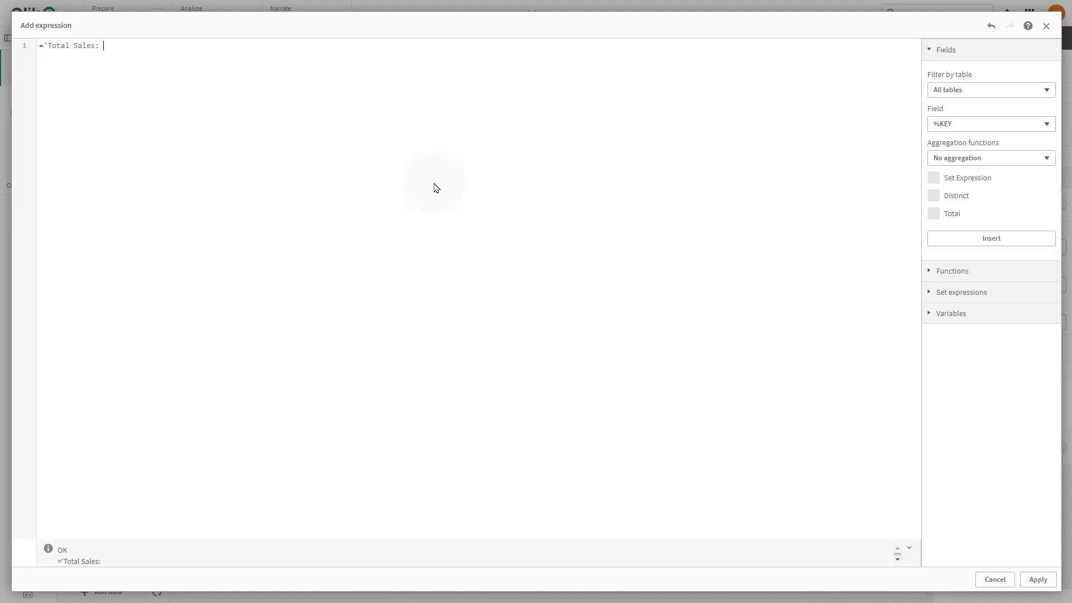
pyautogui.write(" $ '& Round")
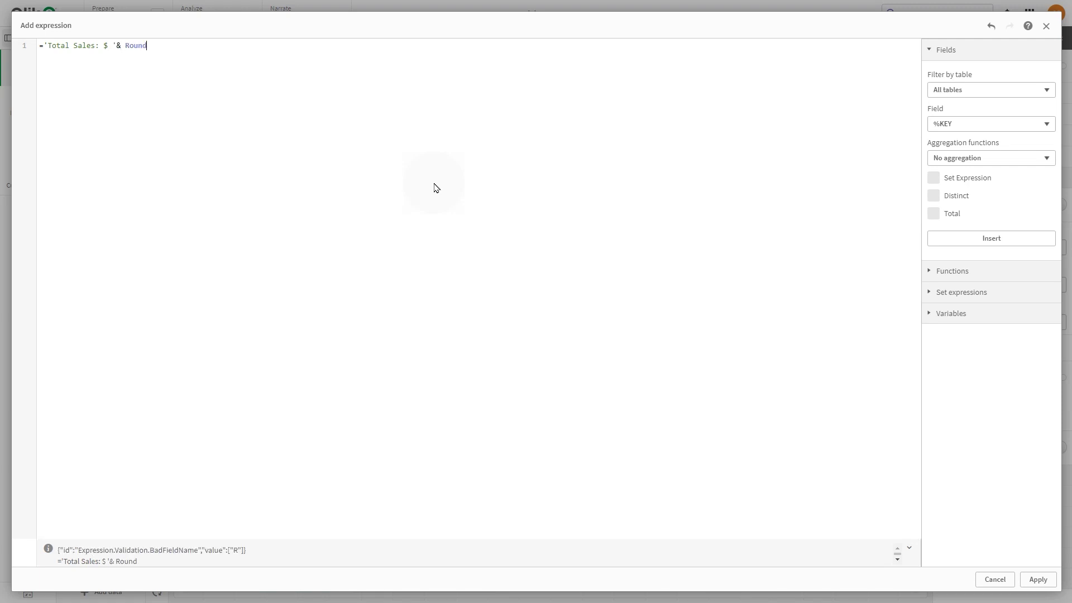
pyautogui.write(' (Sum(Sales)')
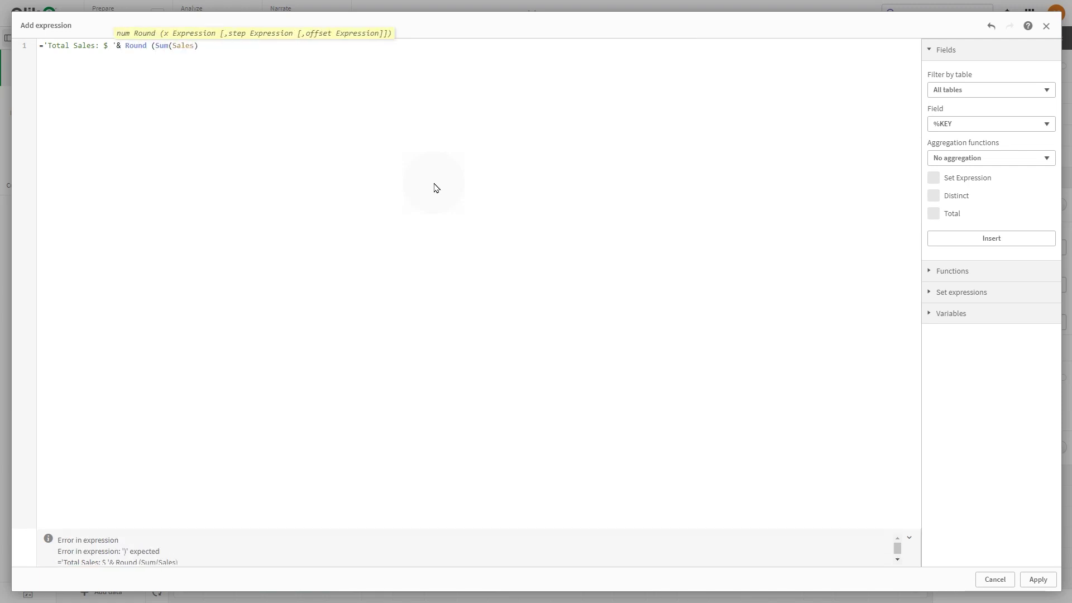
pyautogui.write(" /1000000, 0.1) & 'M")
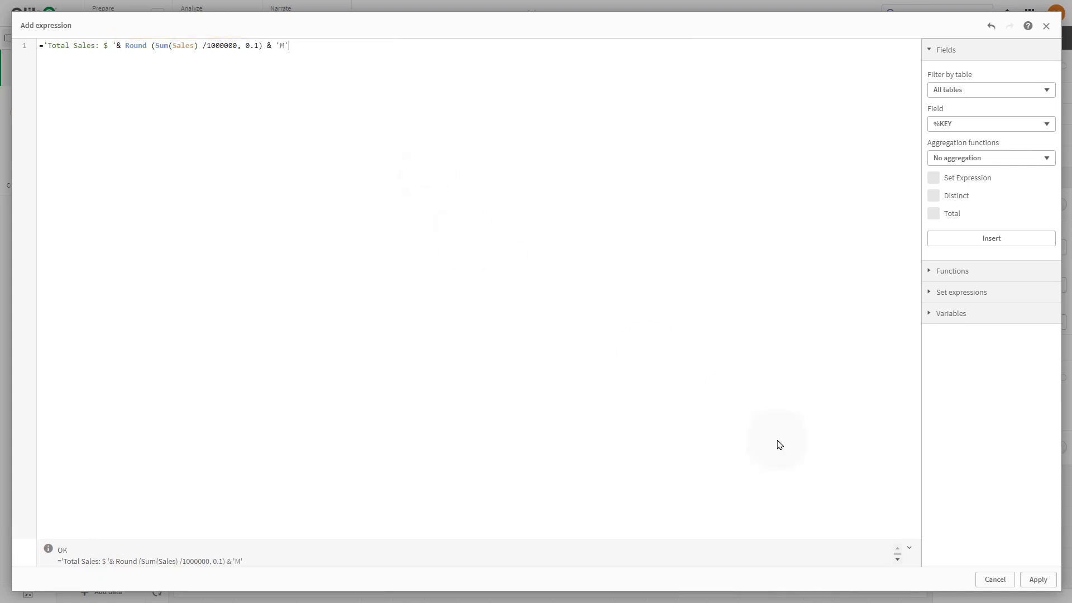
pyautogui.click(1036, 579)
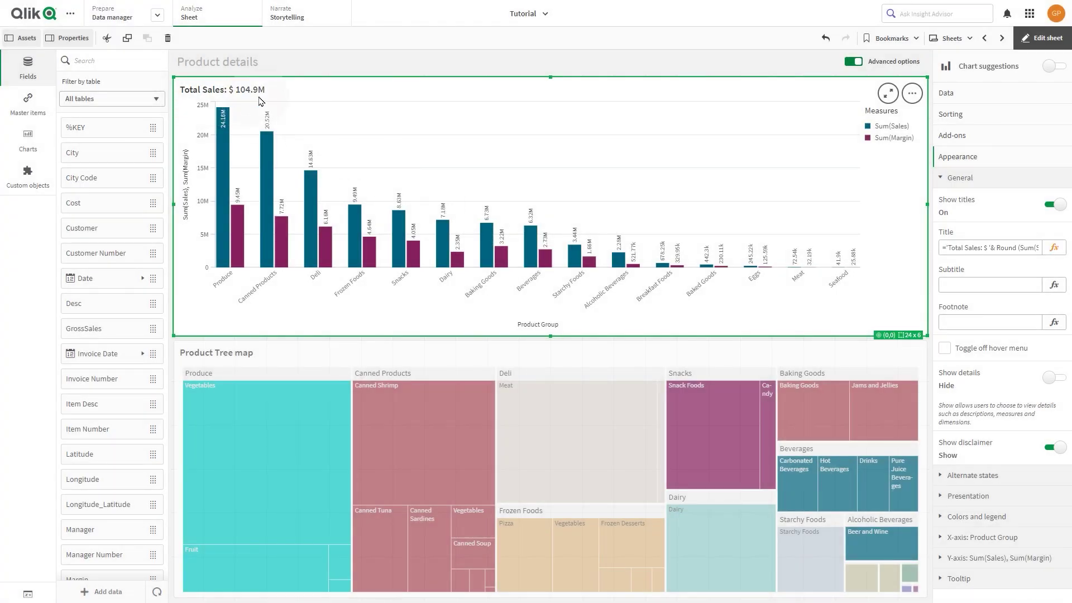
# - Switch the tree map to custom colors and color it by measure, using Sum(Sales)
pyautogui.click(360, 448)
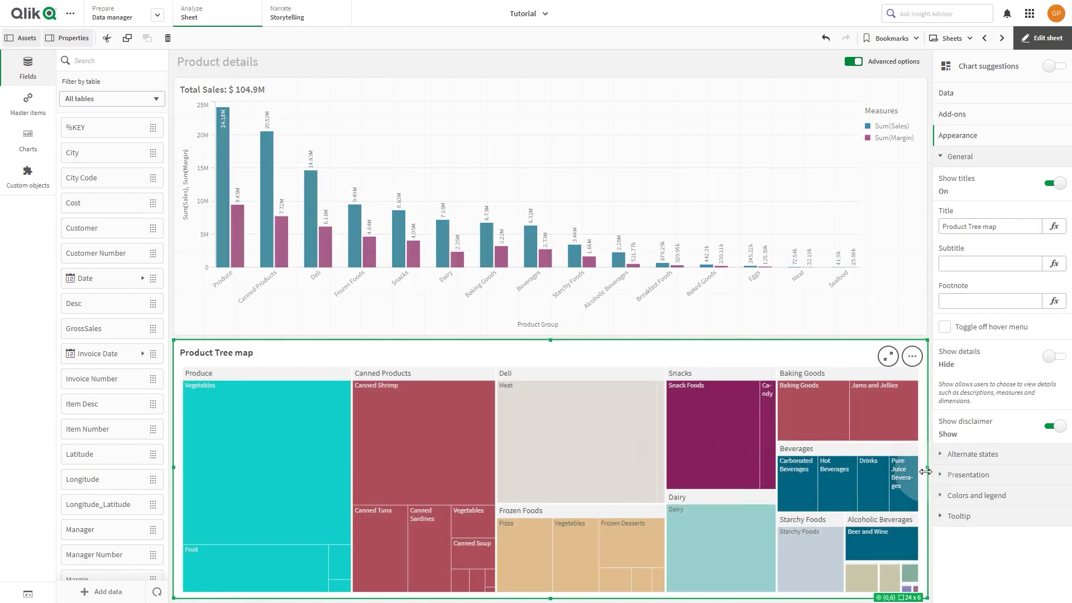
pyautogui.click(997, 497)
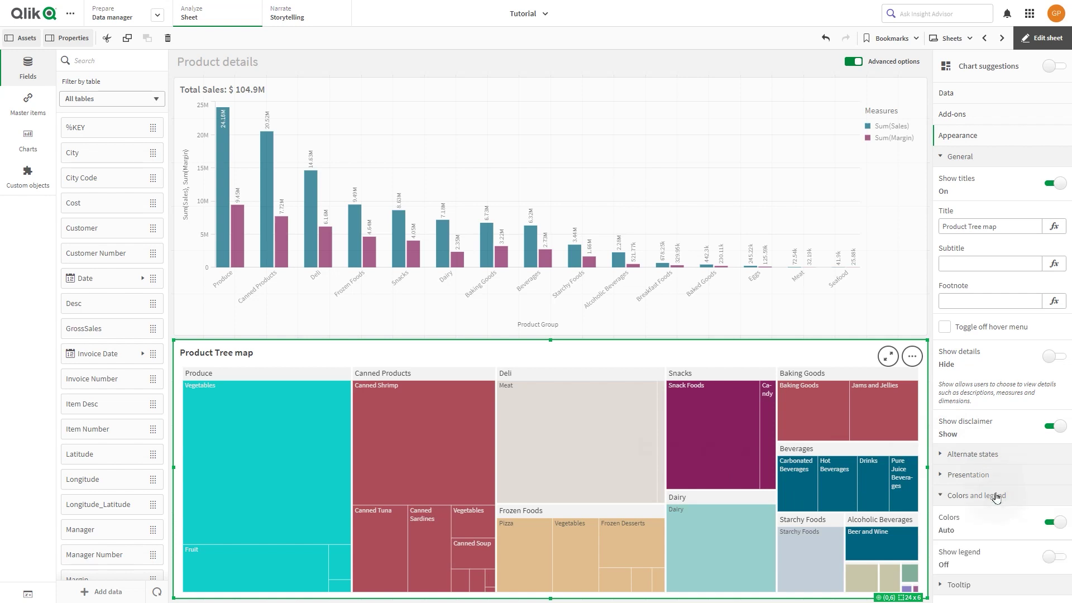
pyautogui.click(1055, 524)
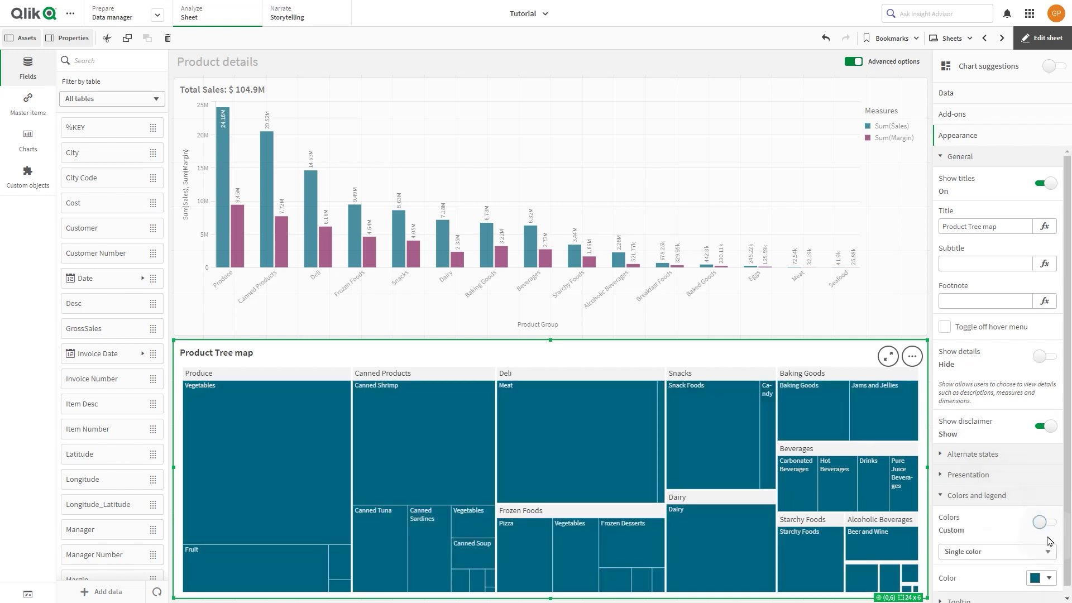
pyautogui.click(997, 556)
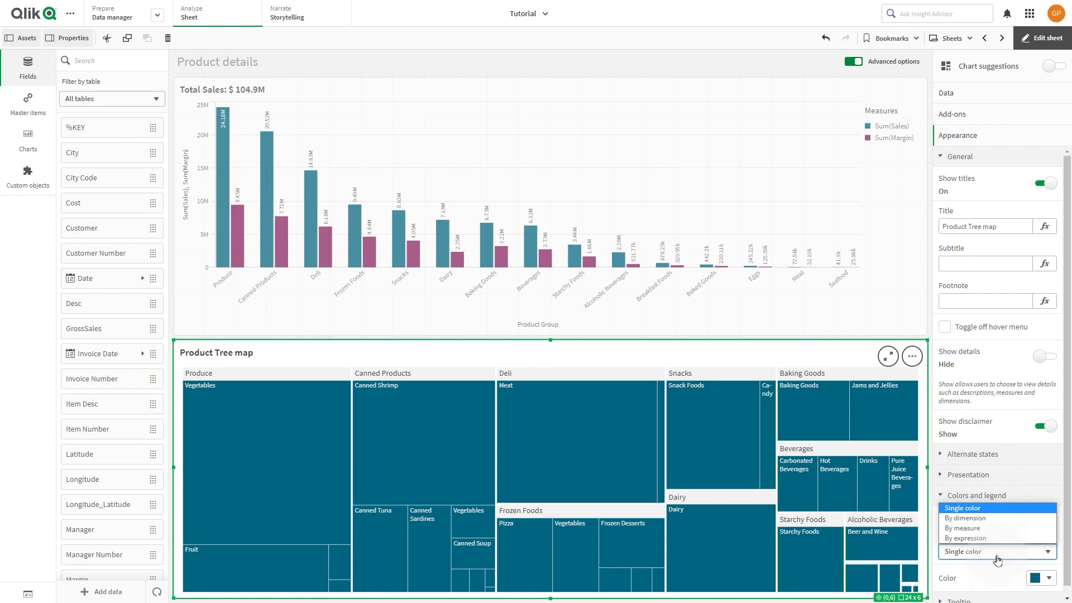
pyautogui.click(981, 529)
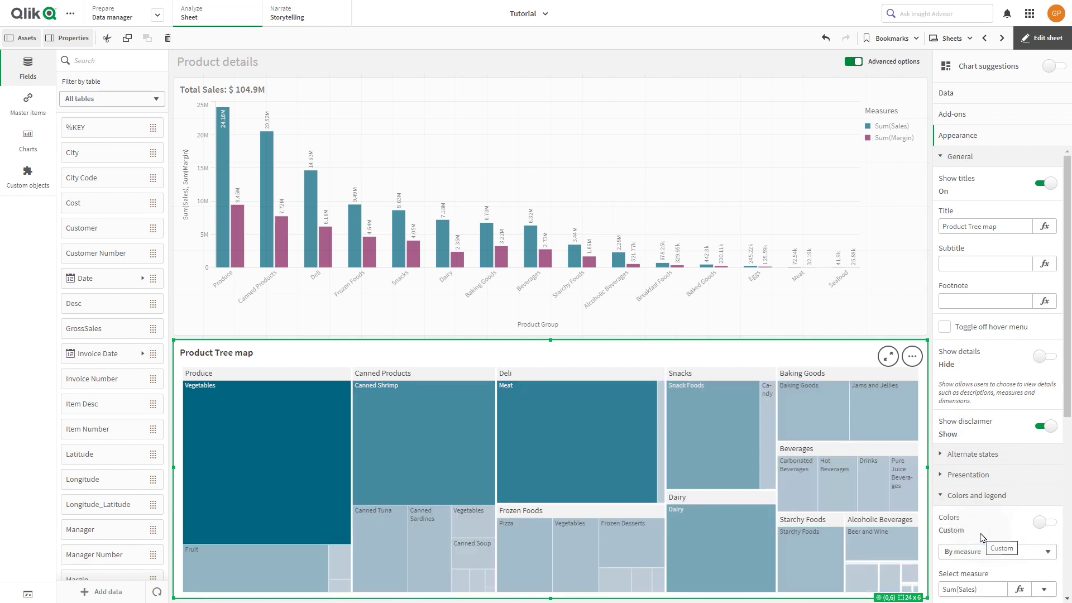
# - Narrow the bar chart and the tree map from their left edges to 21 x 6 grid cells each
pyautogui.hotkey('ctrl', 'z')
pyautogui.click(184, 212)
pyautogui.moveTo(174, 203); pyautogui.dragTo(254, 212)
pyautogui.click(249, 401)
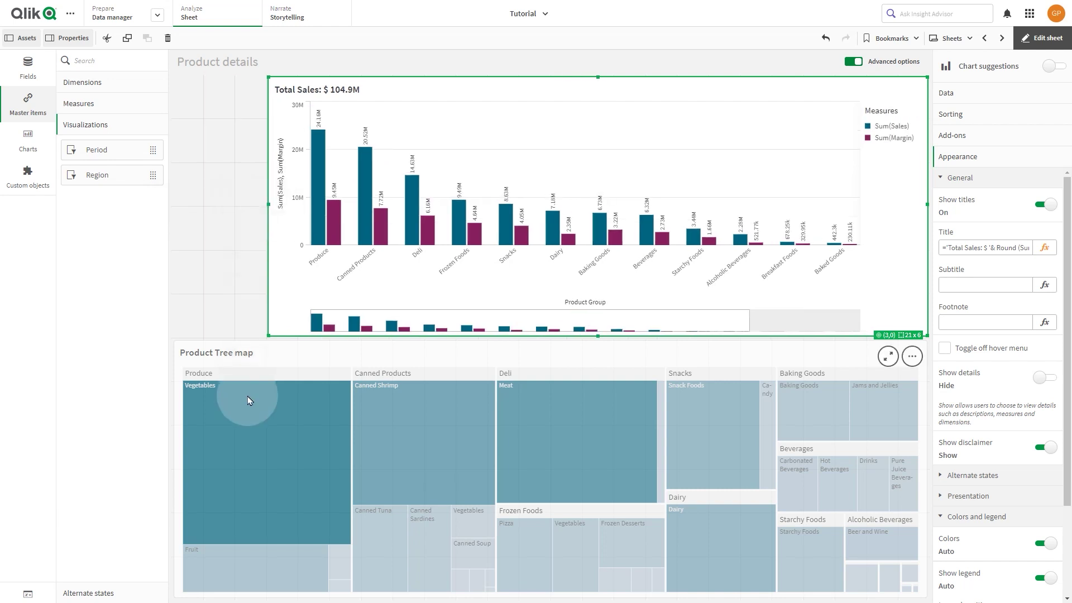
pyautogui.moveTo(173, 467); pyautogui.dragTo(269, 472)
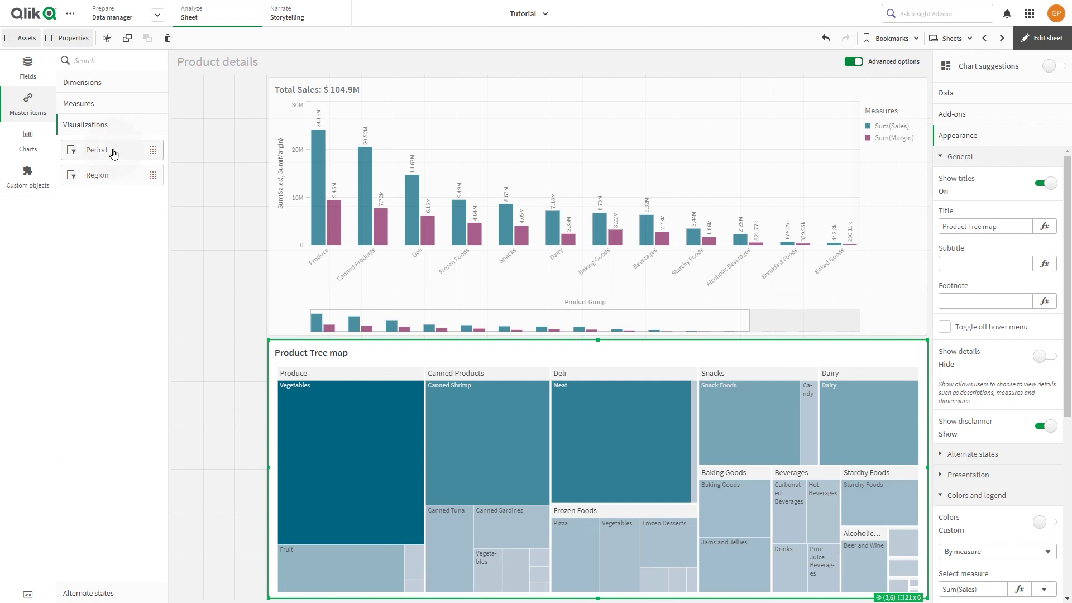
# - Place the Period filter pane beside the bar chart, resized to 3 x 3 cells, add the Region pane beside the tree map, and finish editing
pyautogui.moveTo(112, 148); pyautogui.dragTo(207, 170)
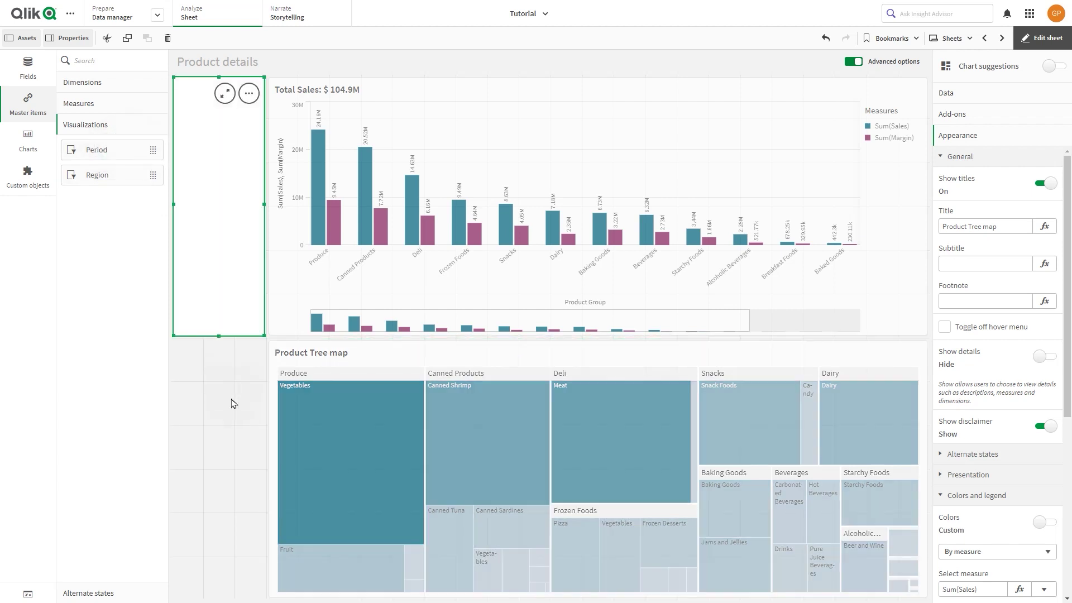
pyautogui.moveTo(260, 334); pyautogui.dragTo(262, 203)
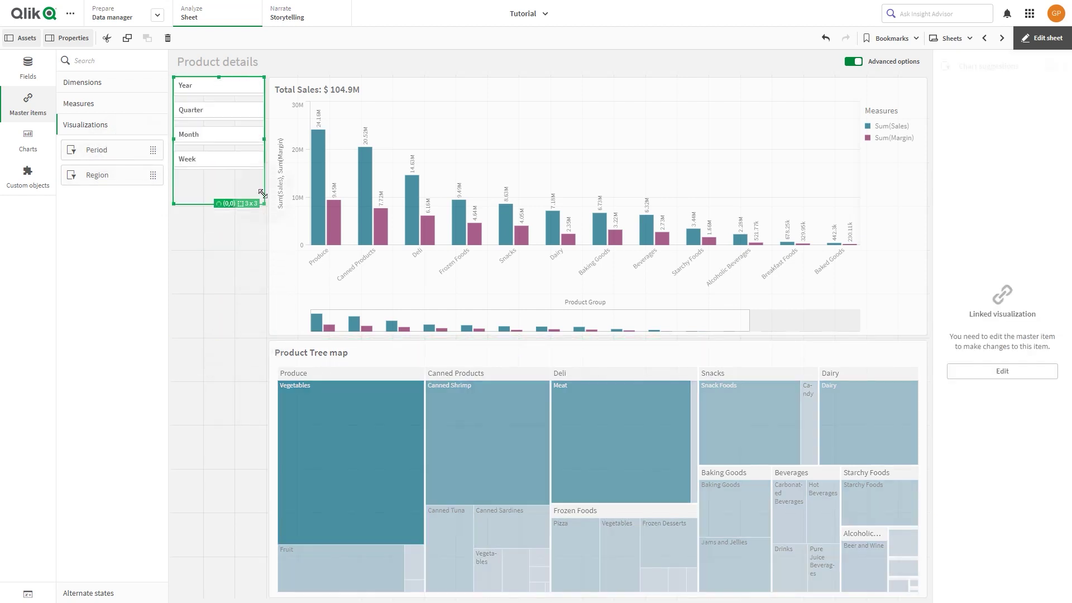
pyautogui.moveTo(106, 177); pyautogui.dragTo(196, 402)
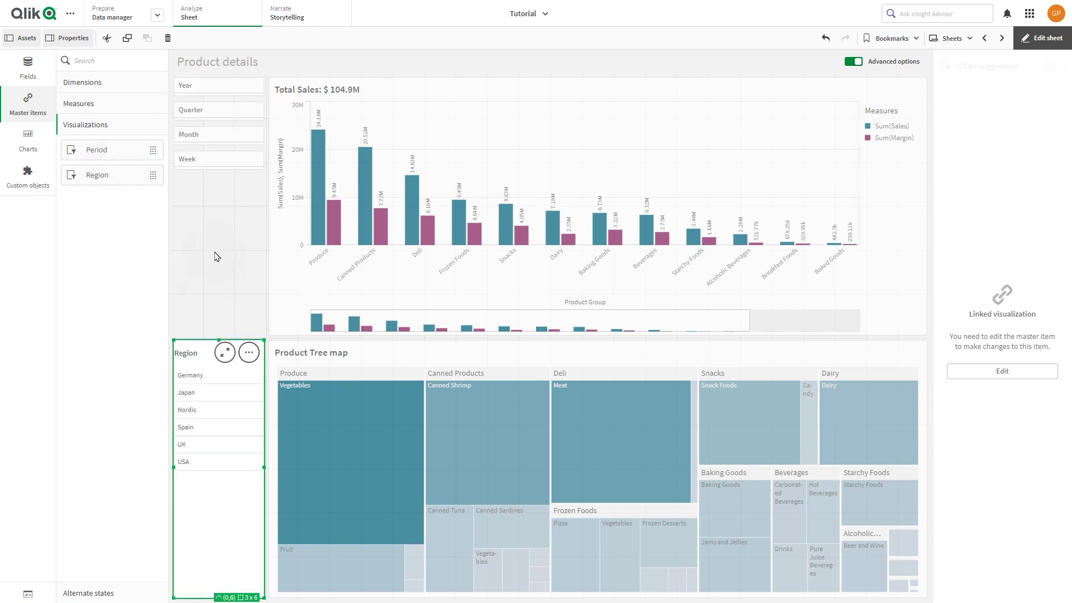
pyautogui.click(1030, 37)
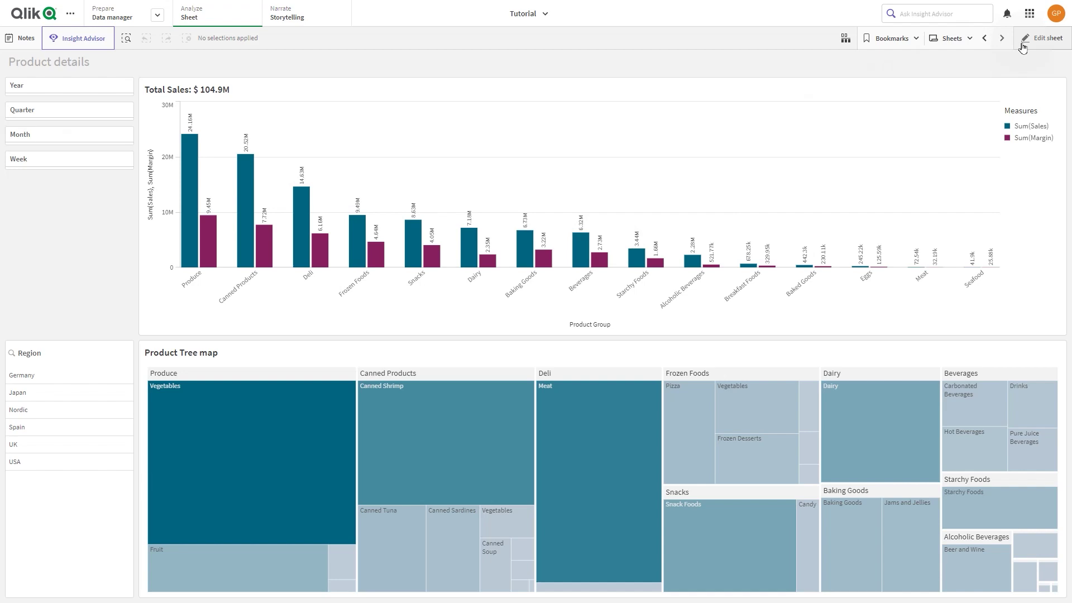
# - On the Customer details sheet, build an autochart from the Customer, Sales and Sales Qty fields
pyautogui.click(1003, 39)
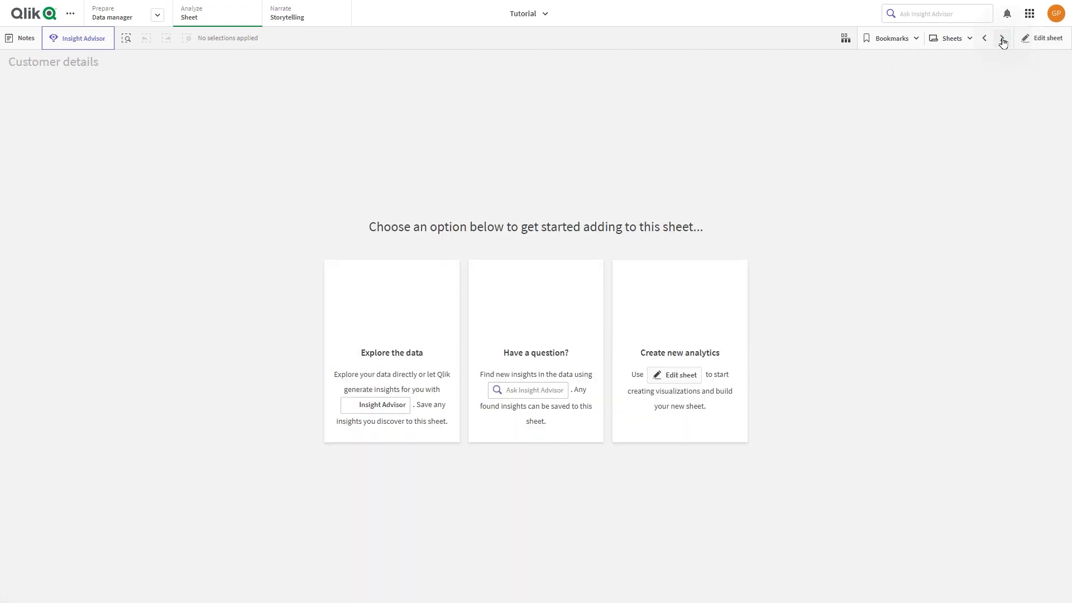
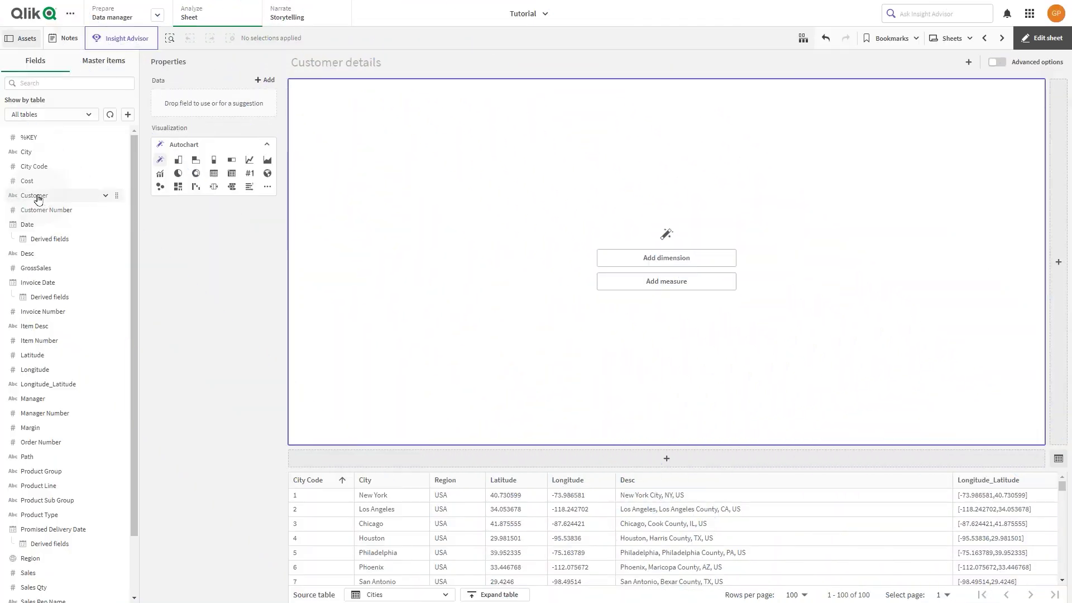
pyautogui.moveTo(37, 199); pyautogui.dragTo(698, 240)
pyautogui.click(108, 83)
pyautogui.write('Sale')
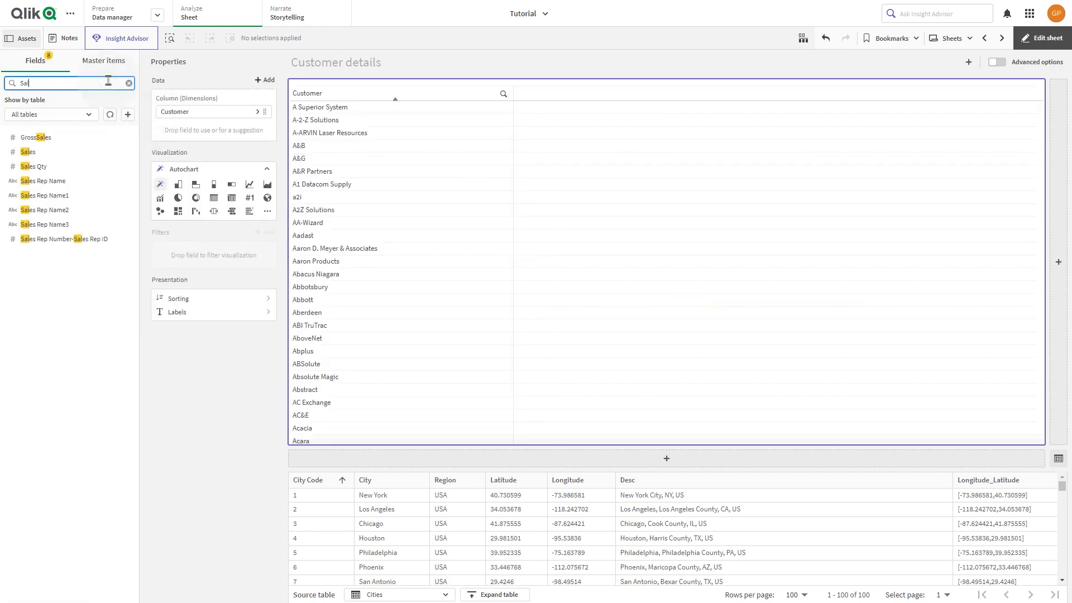
pyautogui.moveTo(33, 152); pyautogui.dragTo(486, 258)
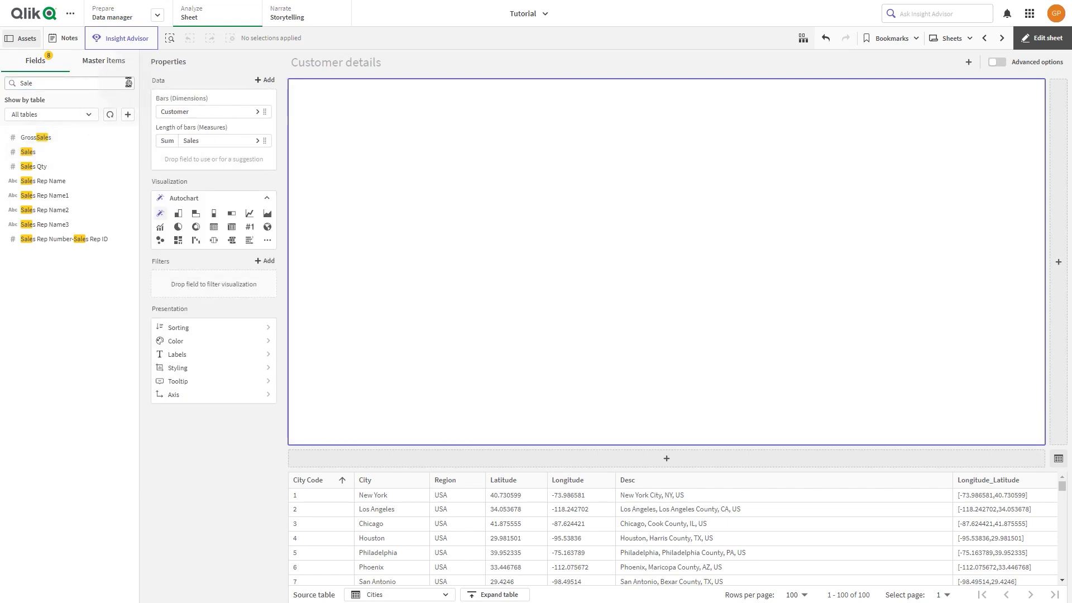
pyautogui.click(129, 83)
pyautogui.write('q')
pyautogui.moveTo(48, 136); pyautogui.dragTo(499, 261)
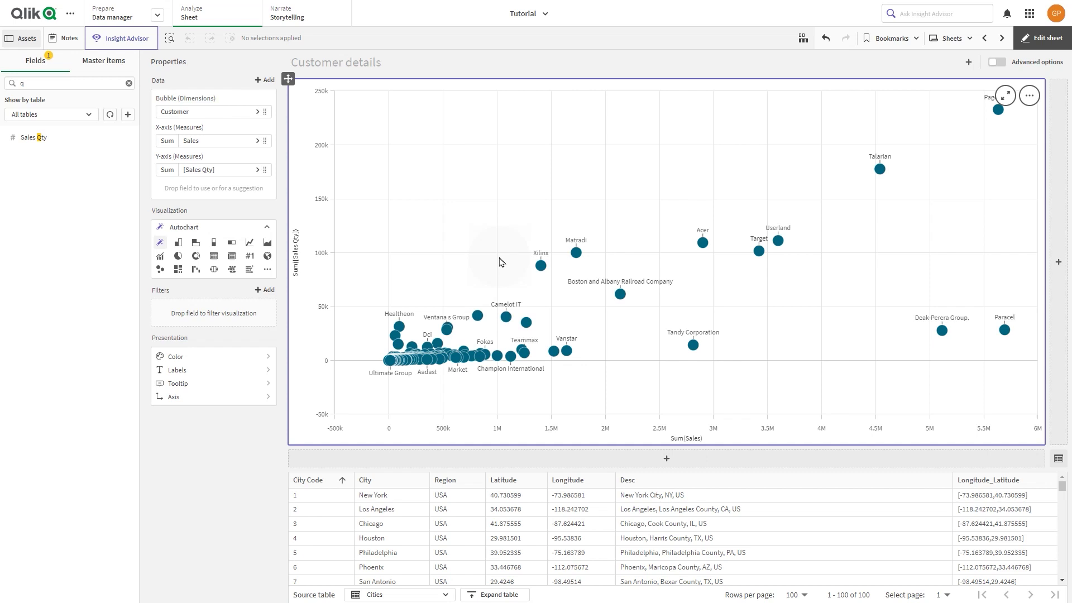
# - Set both the x-axis and the y-axis of the customer scatter chart to start at Zero
pyautogui.click(224, 399)
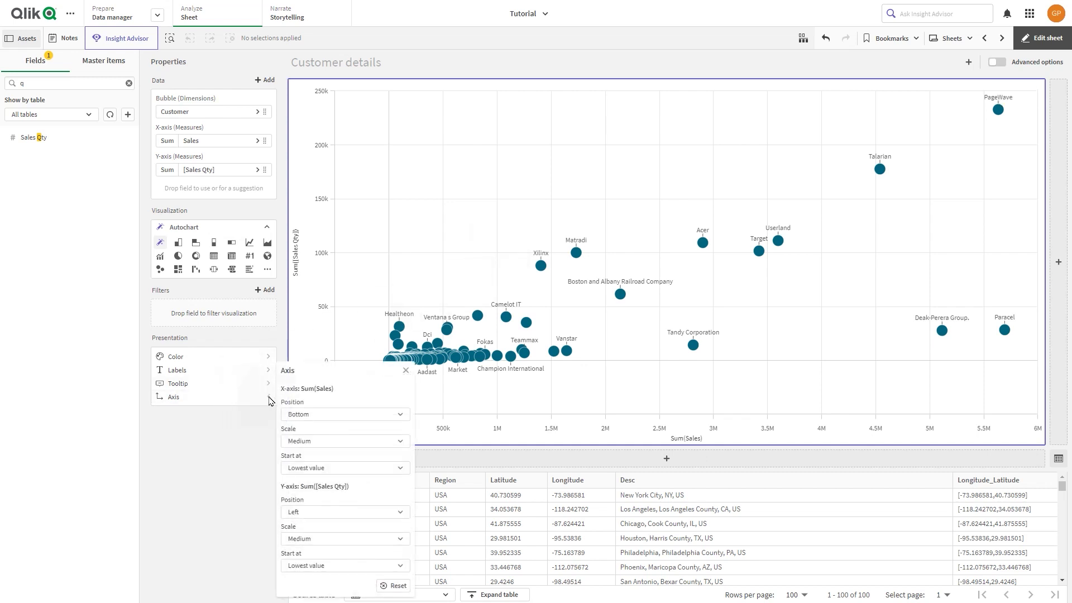
pyautogui.click(321, 467)
pyautogui.click(322, 487)
pyautogui.click(323, 565)
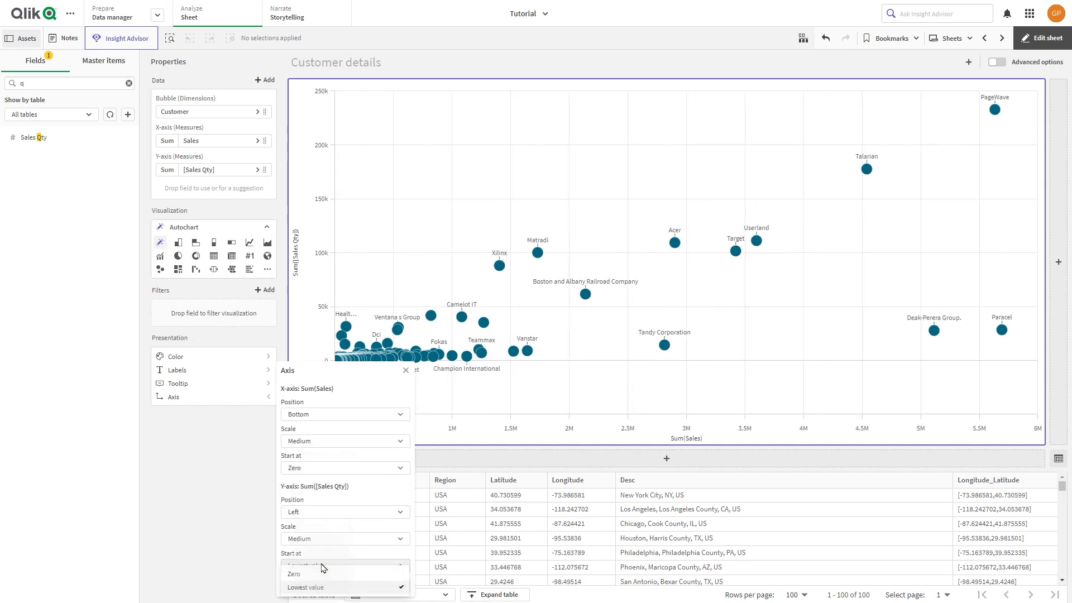
pyautogui.click(319, 575)
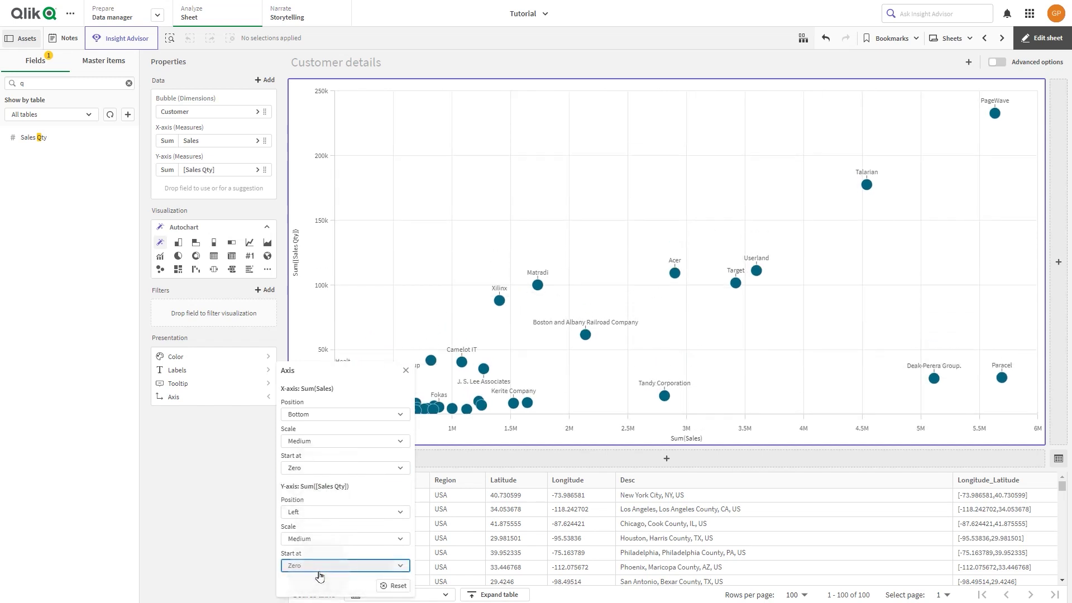
pyautogui.click(222, 377)
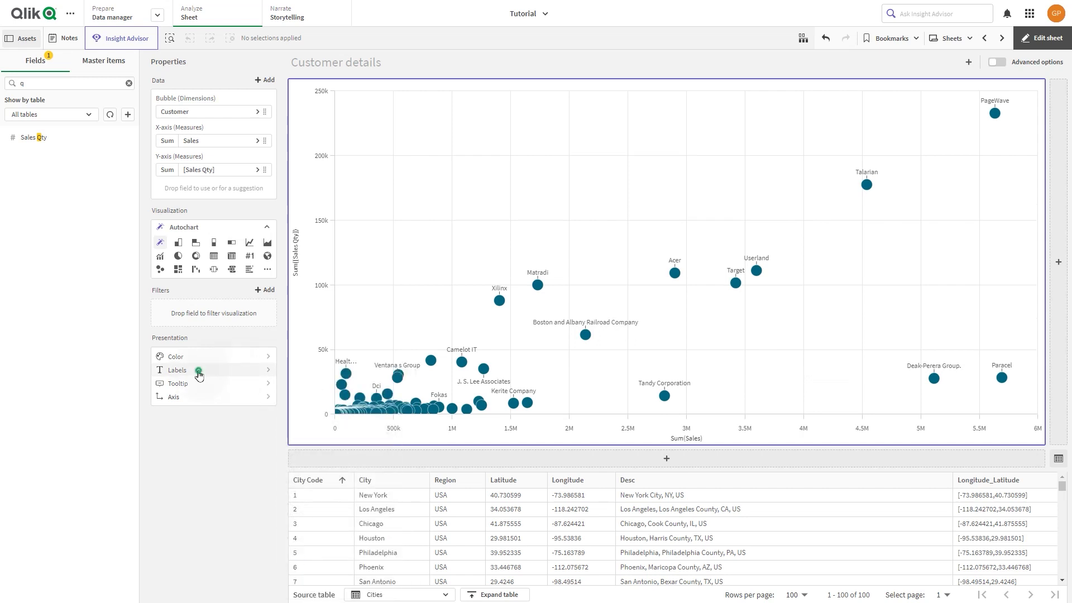
# - Title the scatter chart "Customer Sales and Quantity"
pyautogui.click(199, 371)
pyautogui.click(301, 407)
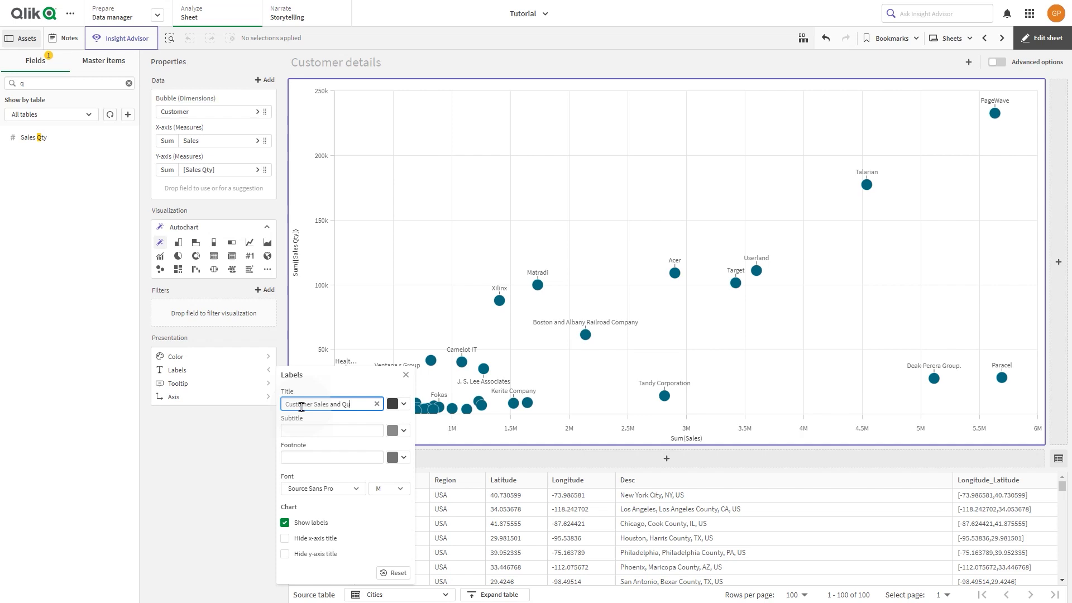
pyautogui.click(258, 448)
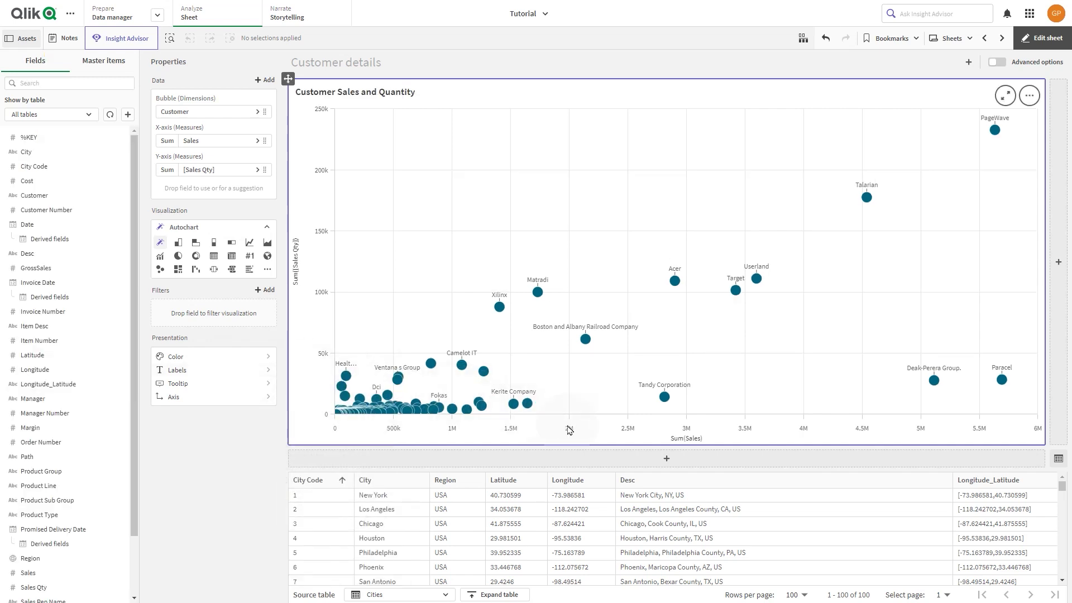
# - Add a second chart below the scatter chart with Customer, Sales and Sales Qty, shown as a pivot table
pyautogui.click(657, 462)
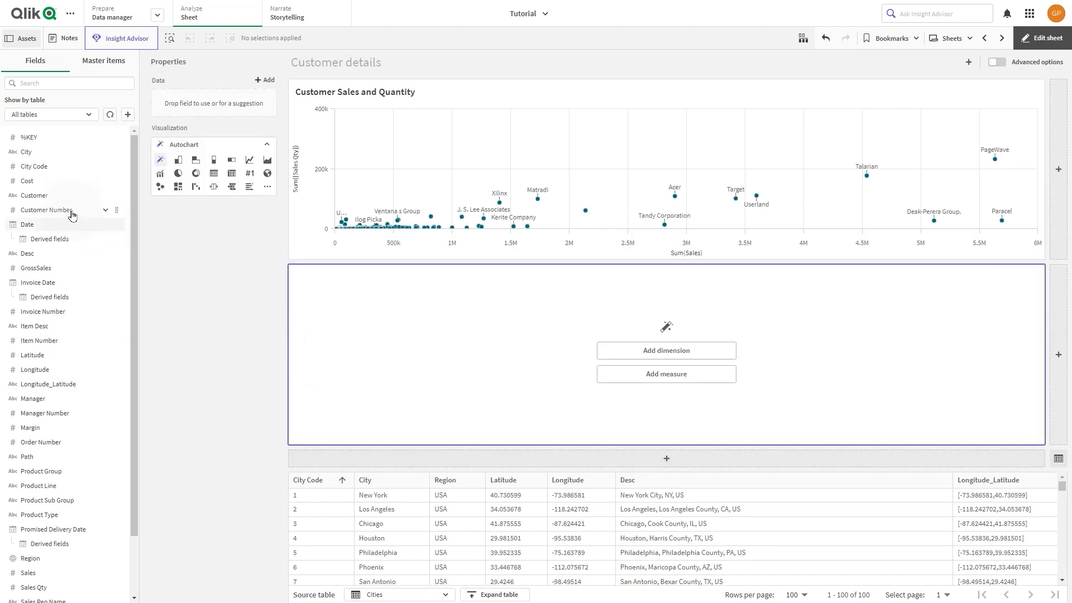
pyautogui.moveTo(35, 197); pyautogui.dragTo(680, 333)
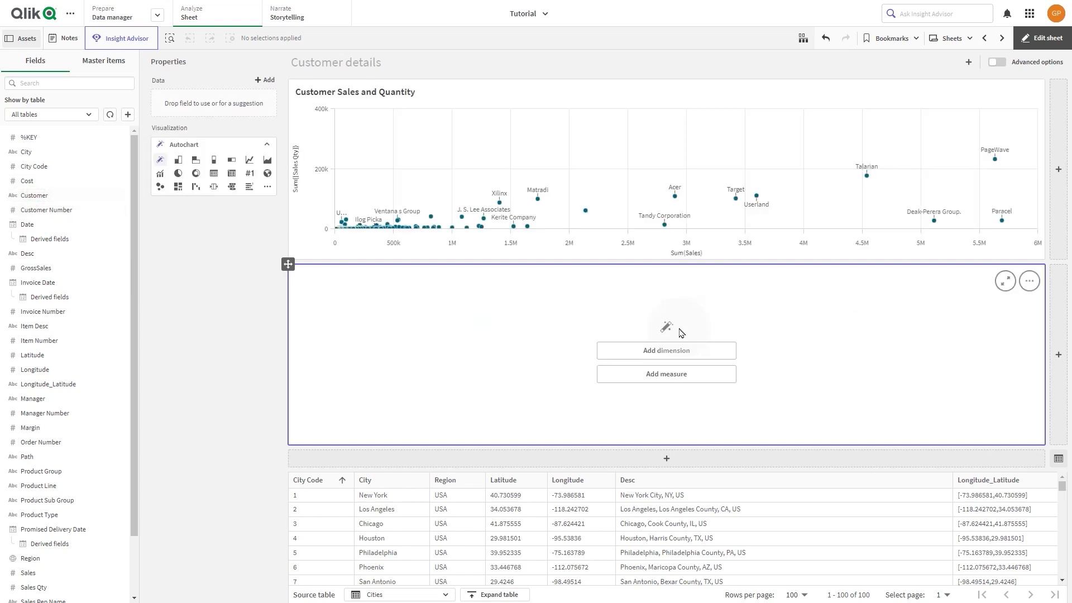
pyautogui.click(92, 84)
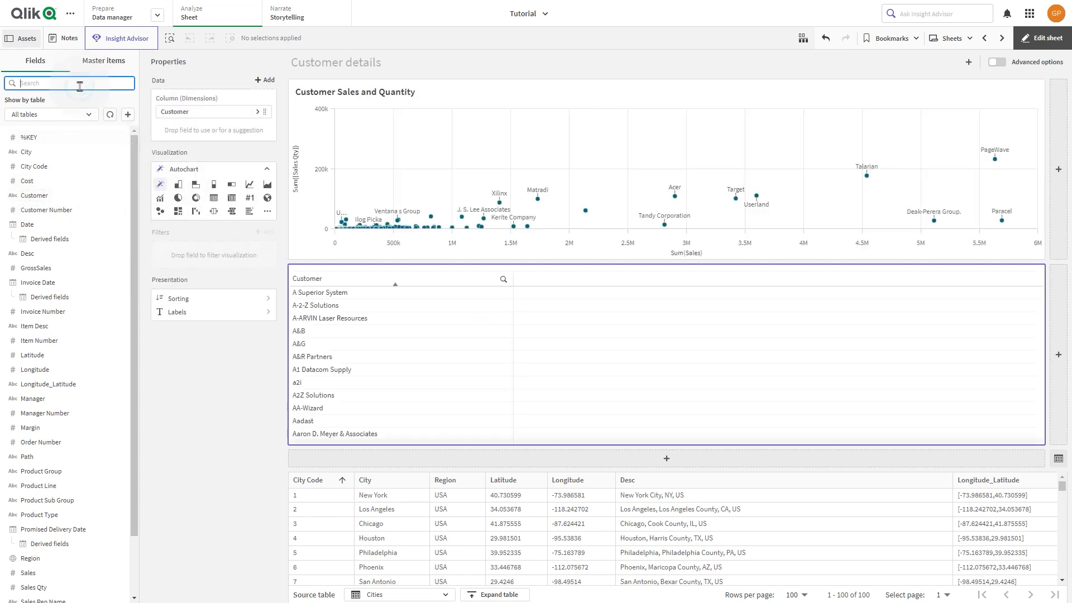
pyautogui.write('Sales')
pyautogui.moveTo(48, 147); pyautogui.dragTo(508, 380)
pyautogui.click(75, 84)
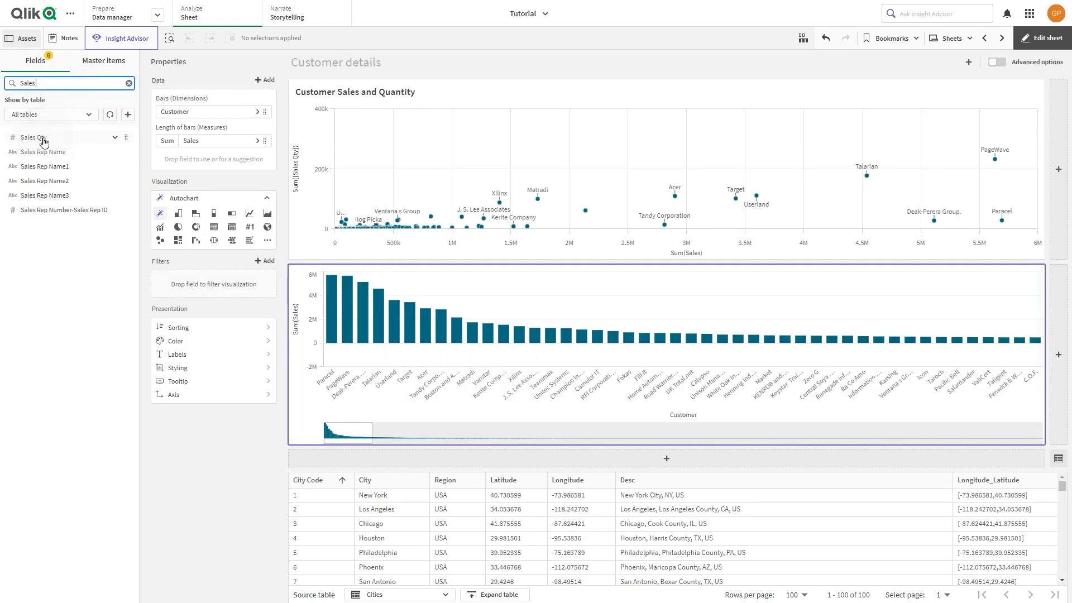
pyautogui.moveTo(39, 139); pyautogui.dragTo(531, 350)
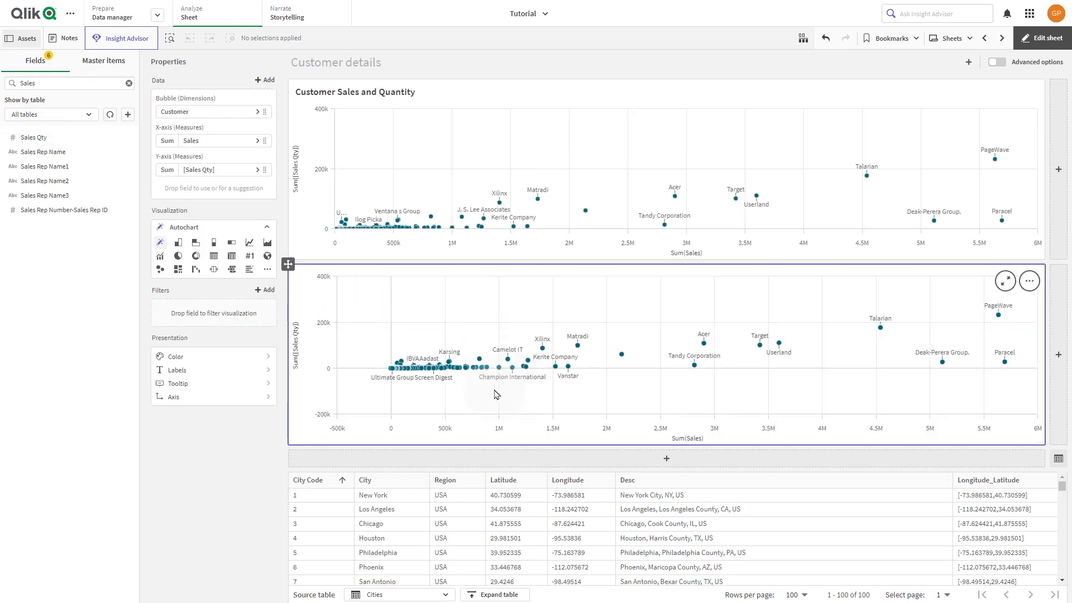
pyautogui.click(232, 257)
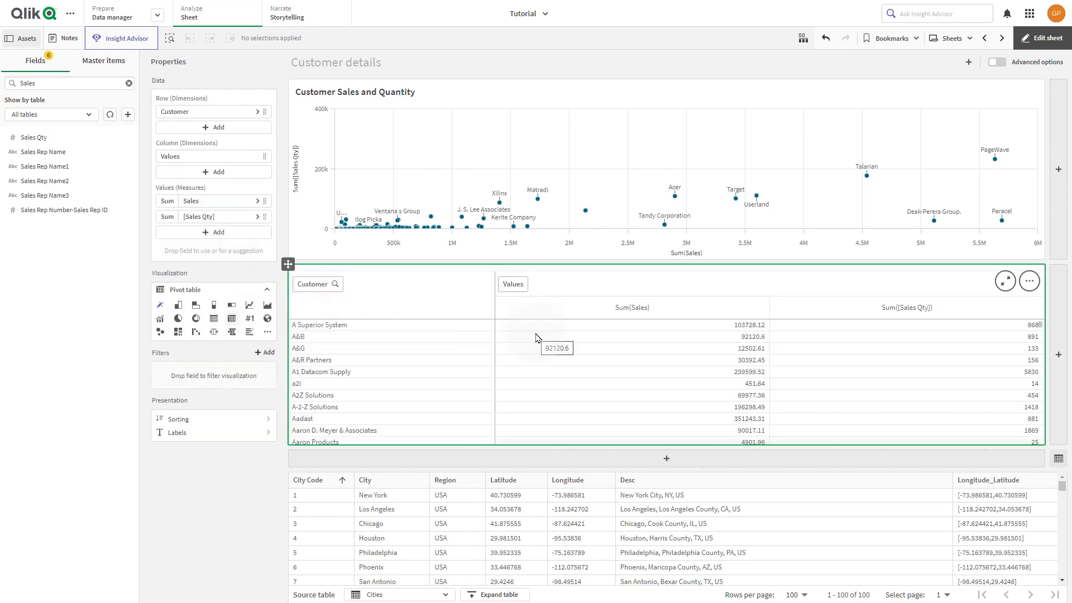
# - Enable advanced options and add the measure expression (Sum(Sales) - Sum(Cost)) /sum(Sales) to the pivot table
pyautogui.click(995, 63)
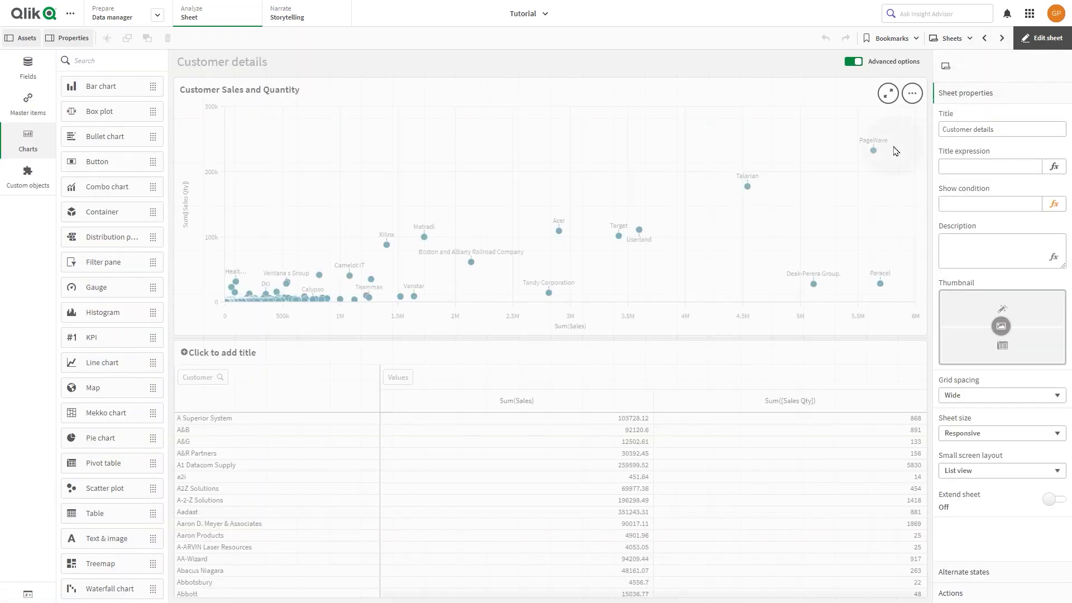
pyautogui.click(478, 376)
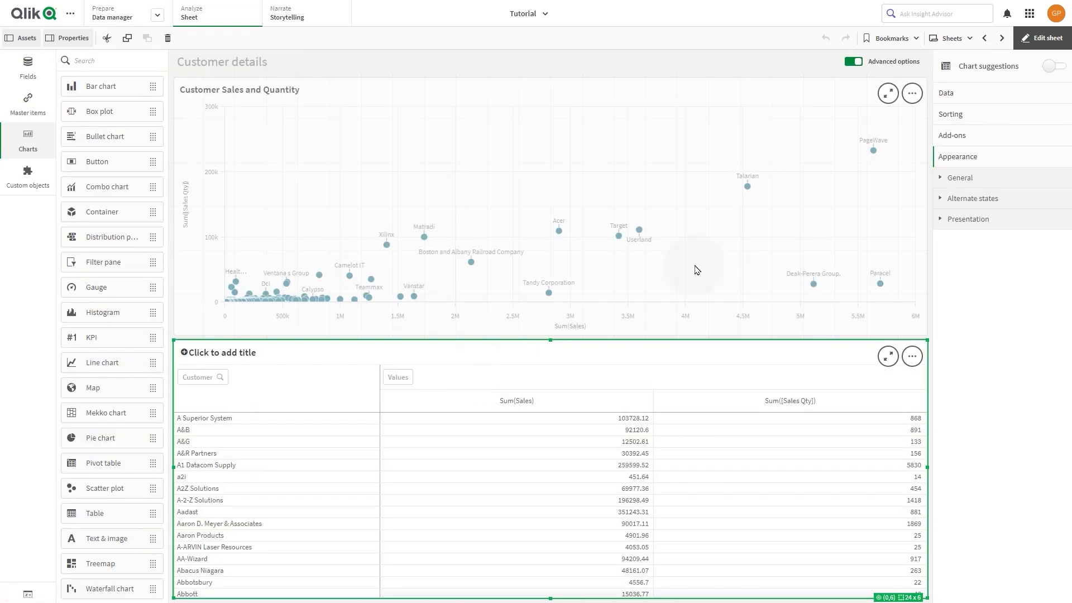
pyautogui.click(951, 94)
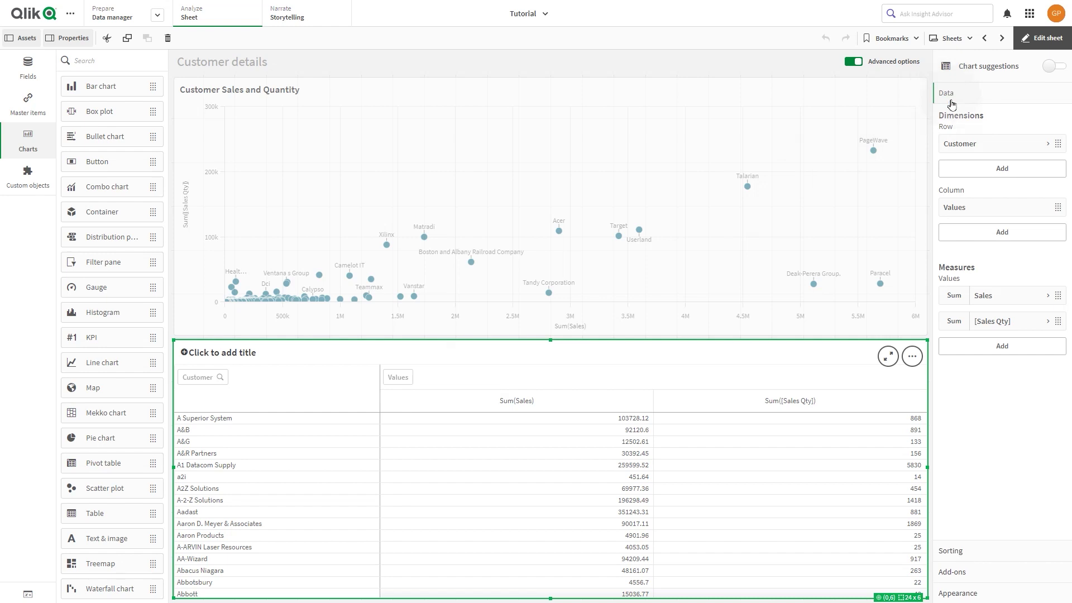
pyautogui.click(980, 347)
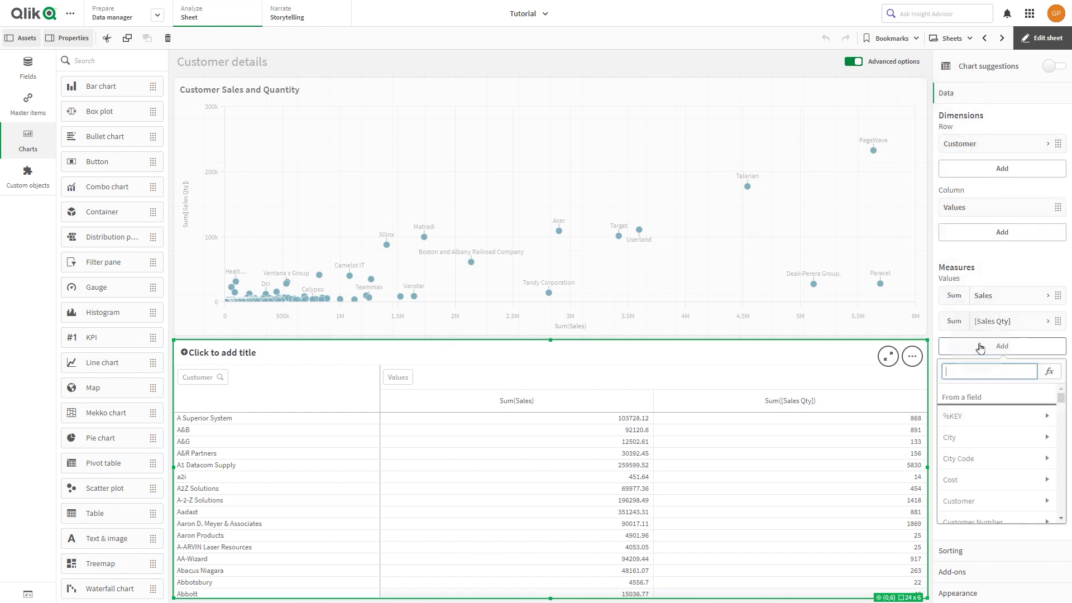
pyautogui.click(1050, 372)
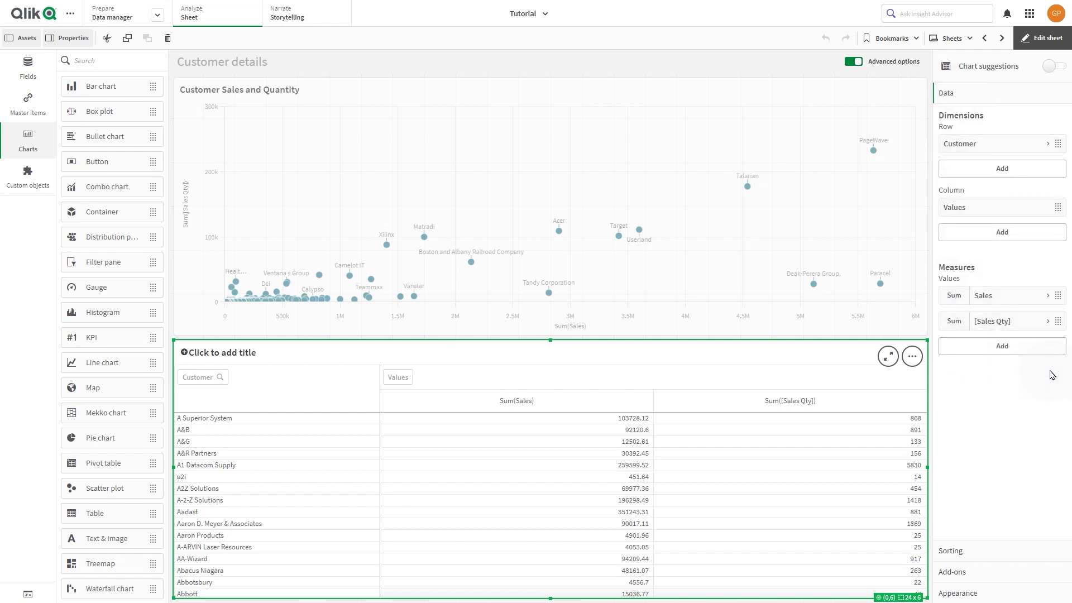
pyautogui.write('(Sum(Sales)')
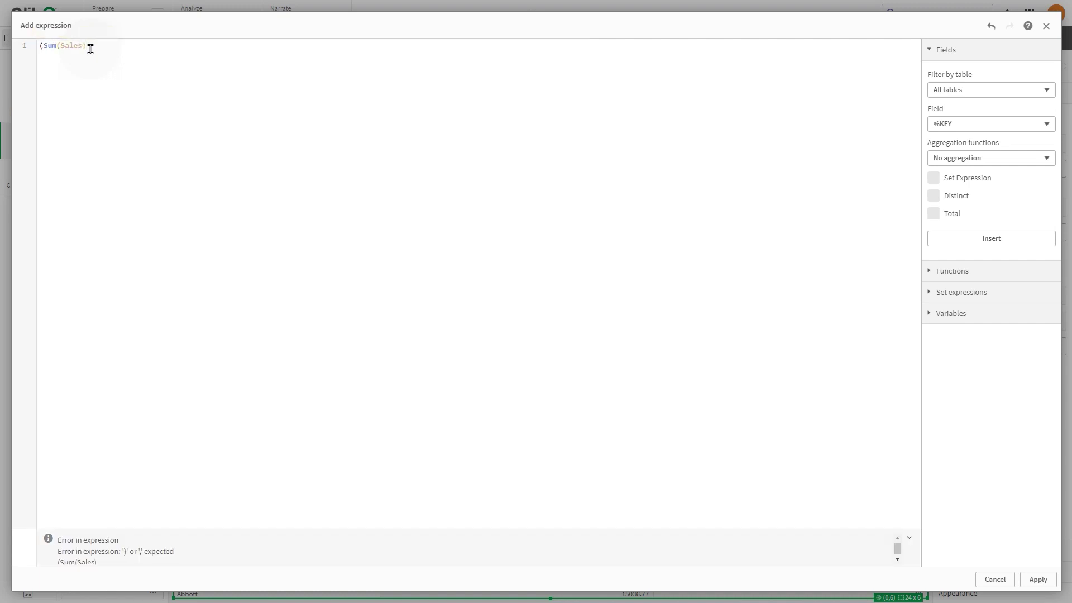
pyautogui.write(' - Sum(Cost))')
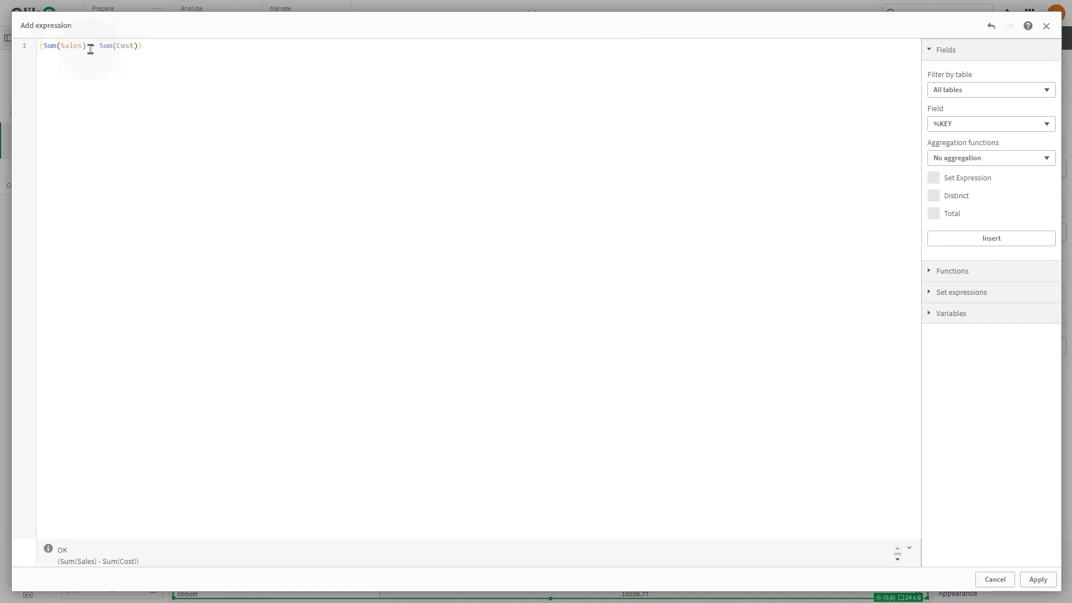
pyautogui.write(' /sum(Sales)')
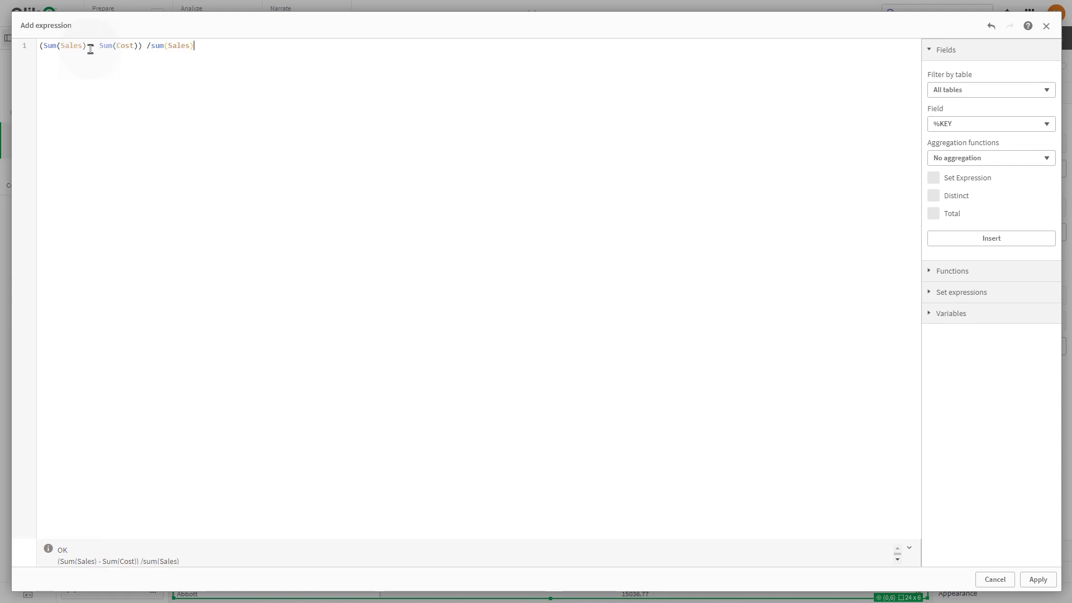
pyautogui.click(1037, 579)
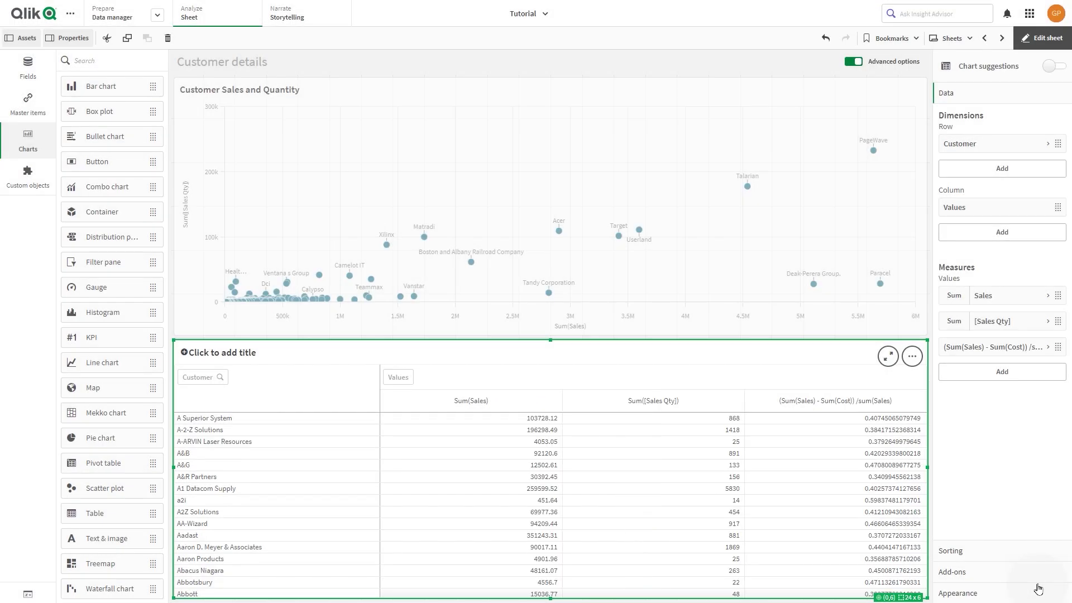
# - Format the new margin measure as a Number with the simple 12% pattern and label it "Margin Percent"
pyautogui.click(976, 347)
pyautogui.click(976, 456)
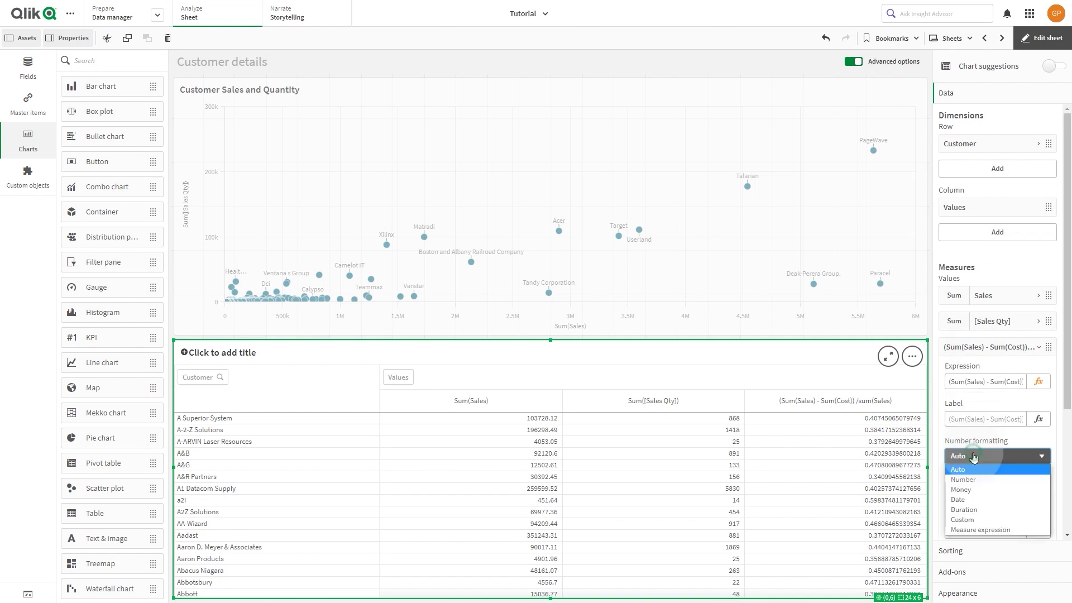
pyautogui.click(974, 481)
pyautogui.click(982, 514)
pyautogui.click(972, 489)
pyautogui.click(957, 417)
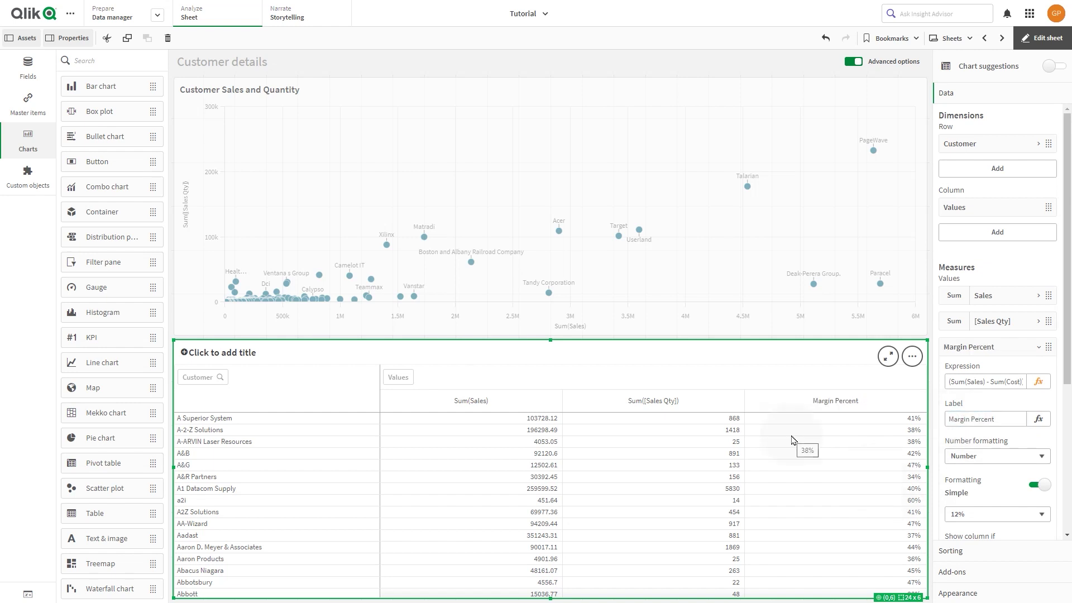
pyautogui.click(965, 346)
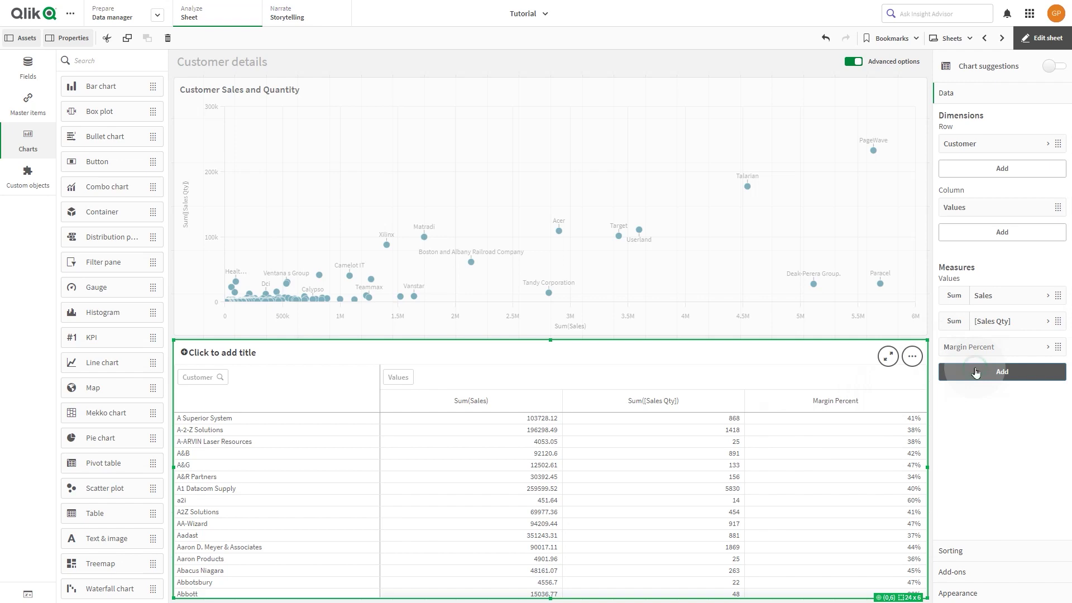
# - Add a measure to the pivot table with the expression count (distinct [Invoice Number])
pyautogui.click(975, 372)
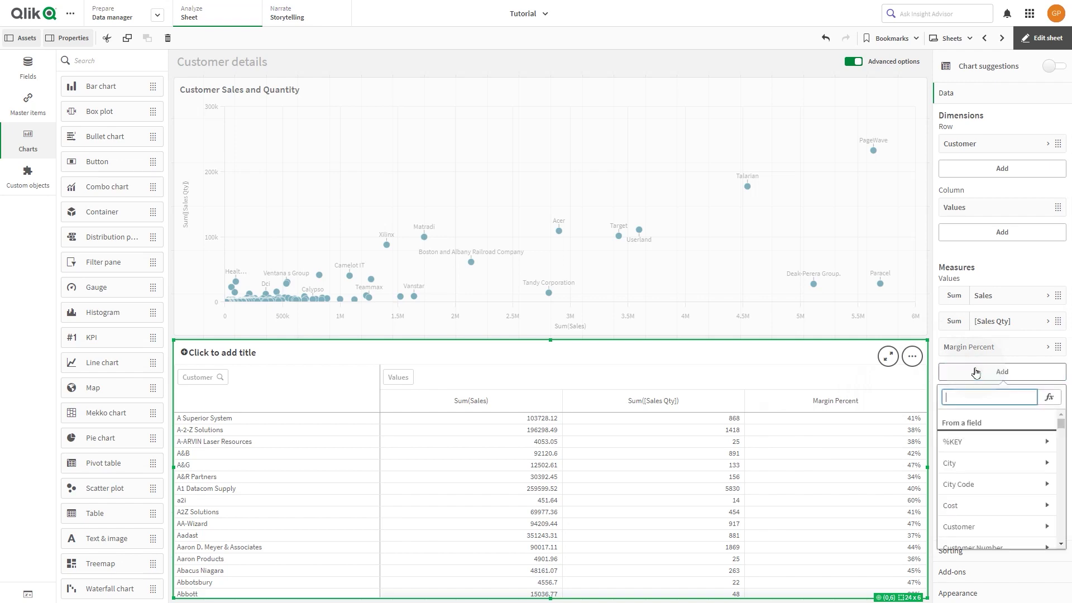
pyautogui.click(1042, 398)
pyautogui.write('count')
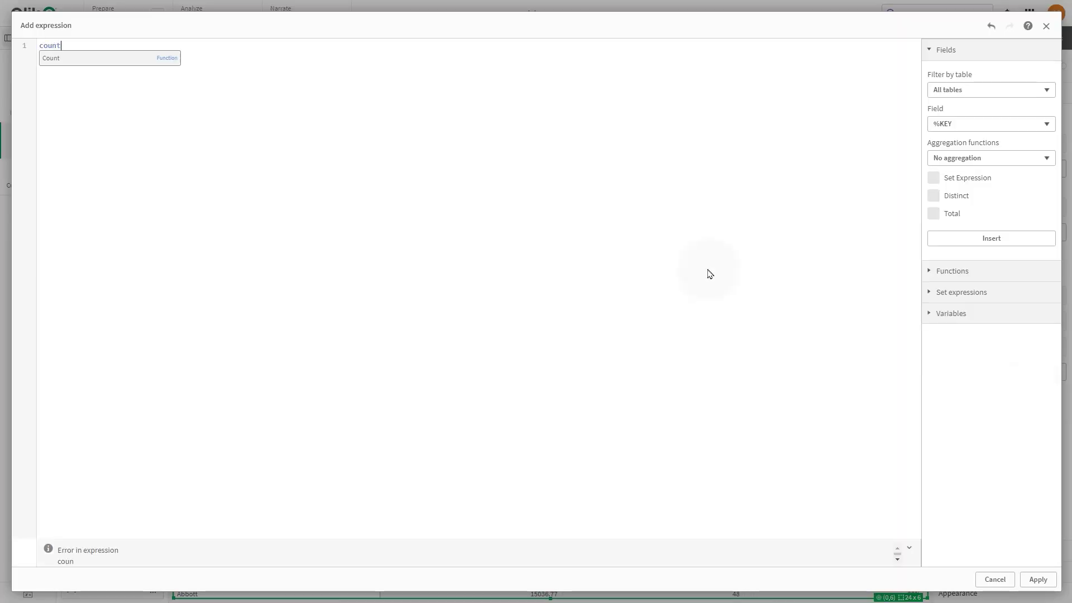
pyautogui.write(' (distinct [Invoice Number]')
pyautogui.press('Return')
pyautogui.write(')')
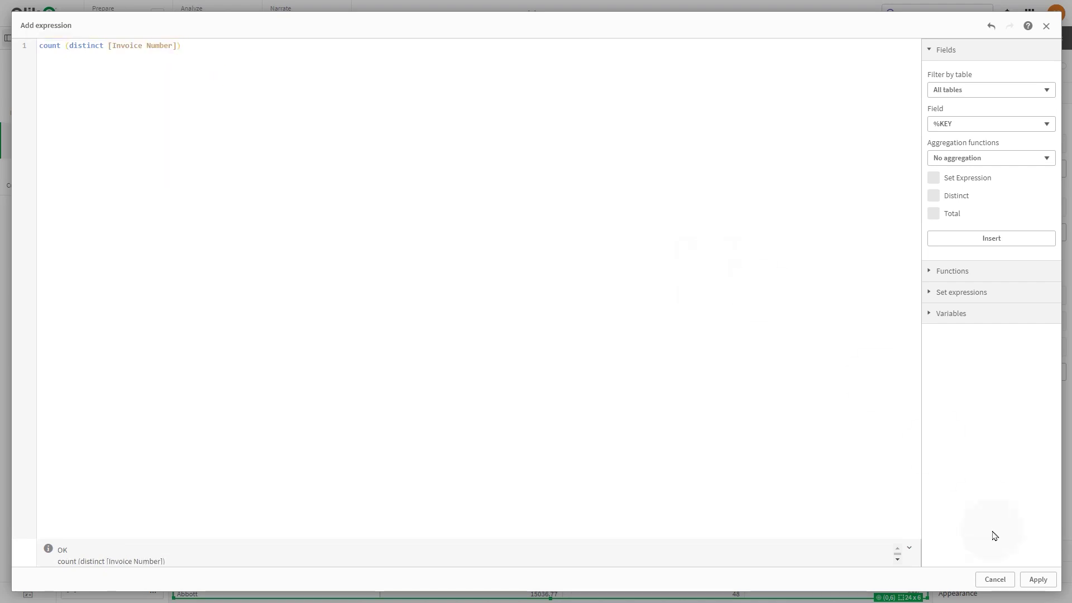
pyautogui.click(1038, 579)
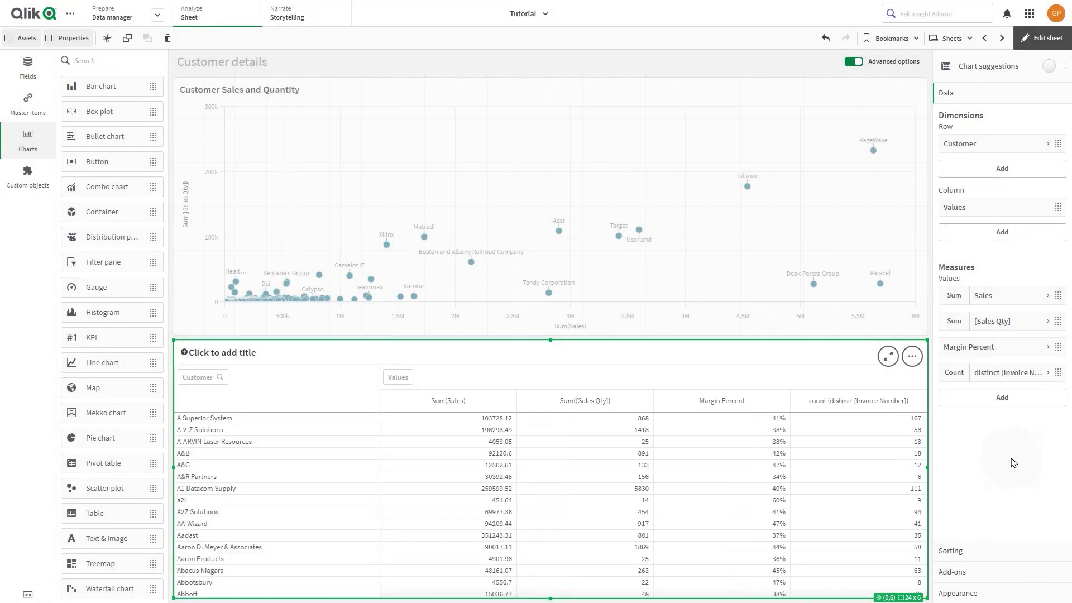
# - Label the invoice count measure "# of Invoice"
pyautogui.click(997, 376)
pyautogui.click(970, 444)
pyautogui.write('#')
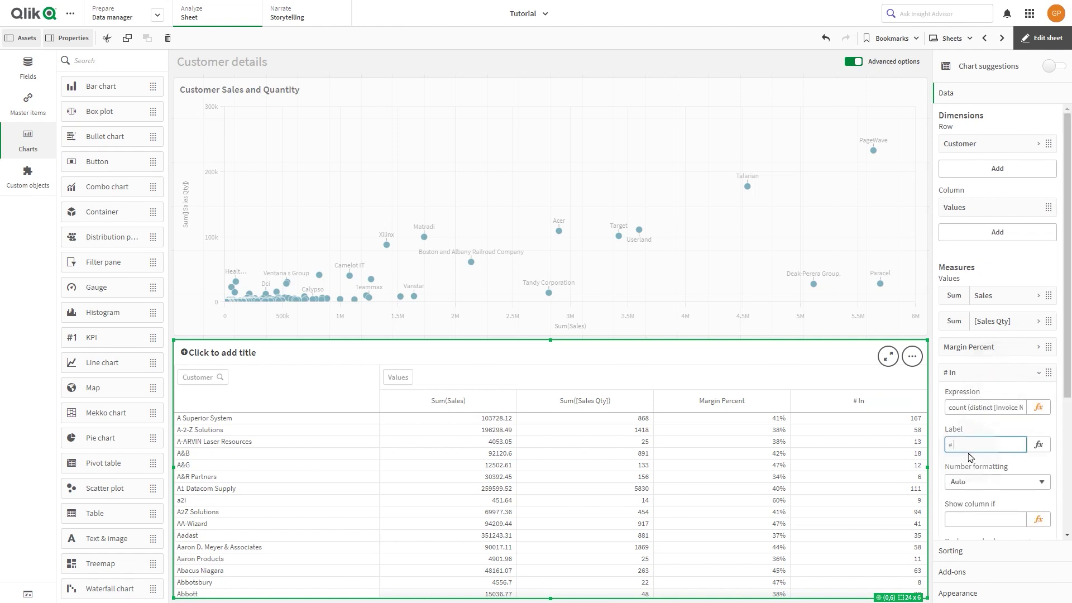
pyautogui.write(' of Invoice')
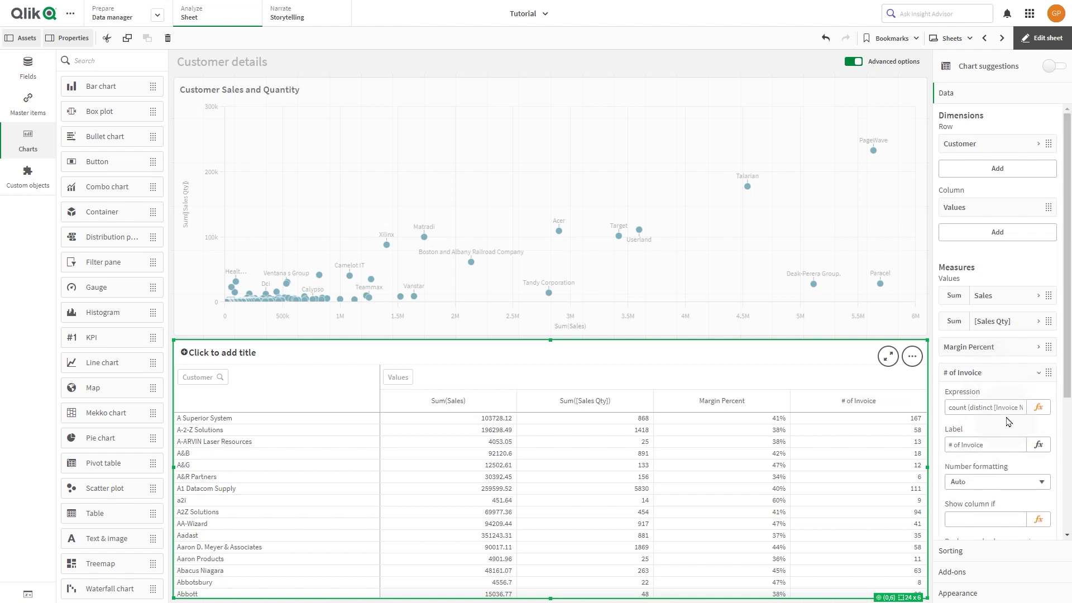
pyautogui.click(1013, 373)
# - Add another pivot table measure with the expression sum (Sales) / Count (distinct[Invoice Number])
pyautogui.click(1010, 399)
pyautogui.click(1045, 353)
pyautogui.write('sum (Sales')
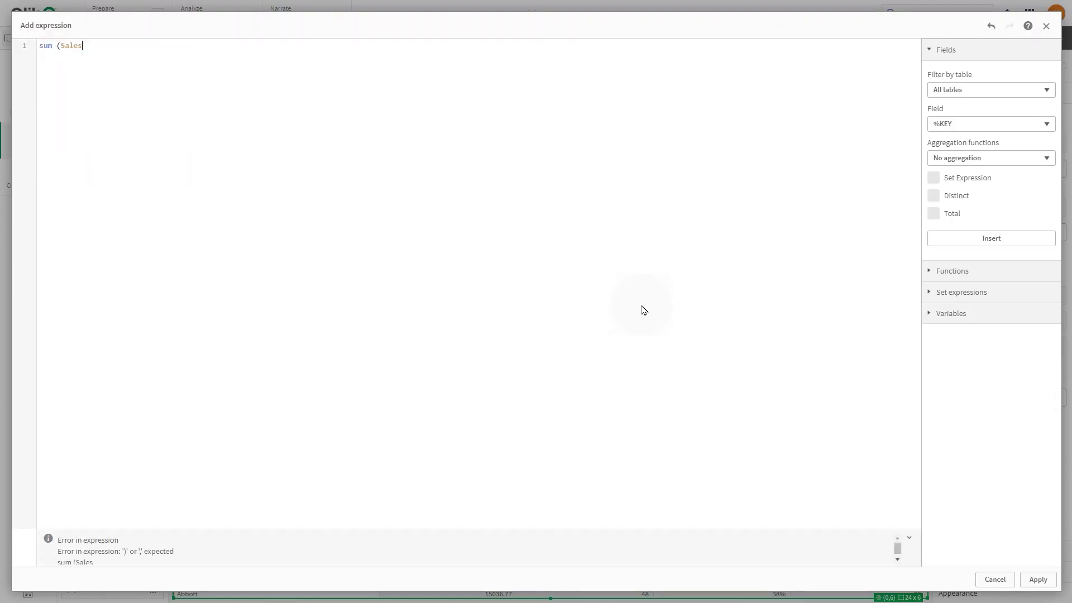
pyautogui.write(') / Count')
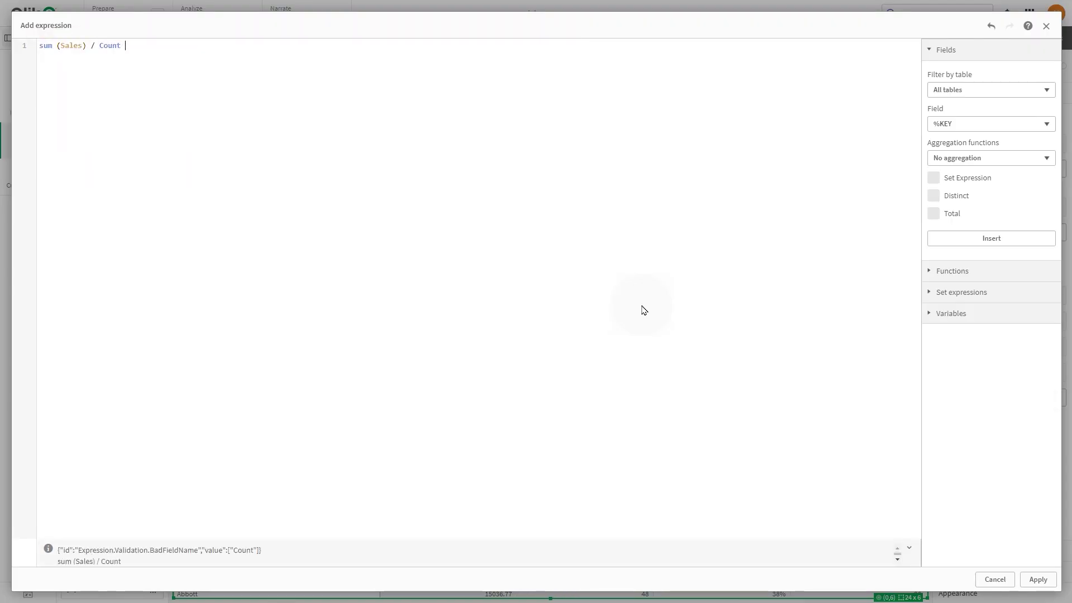
pyautogui.write(' (distinct[Invo')
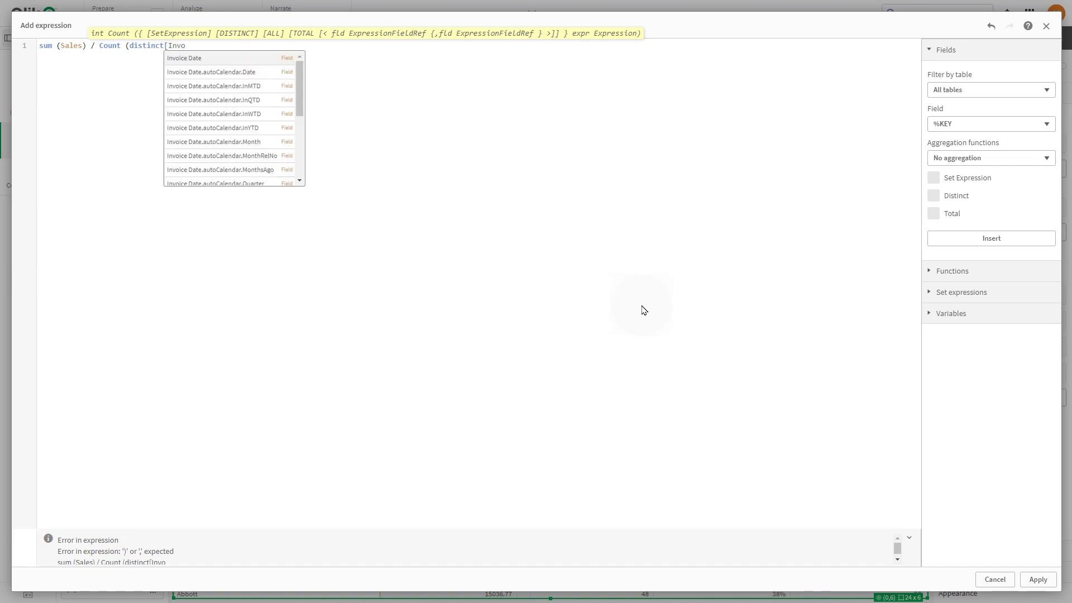
pyautogui.press('Return')
pyautogui.write(')')
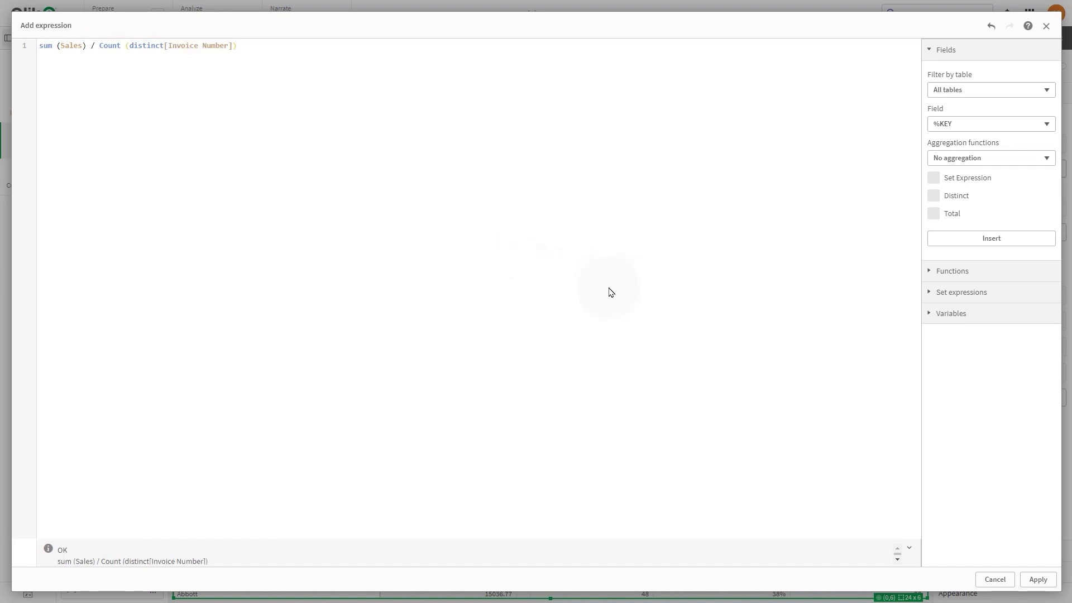
pyautogui.click(1033, 580)
# - Format the sales-per-invoice measure as Money and label it "Average Sales per Invoice"
pyautogui.click(997, 402)
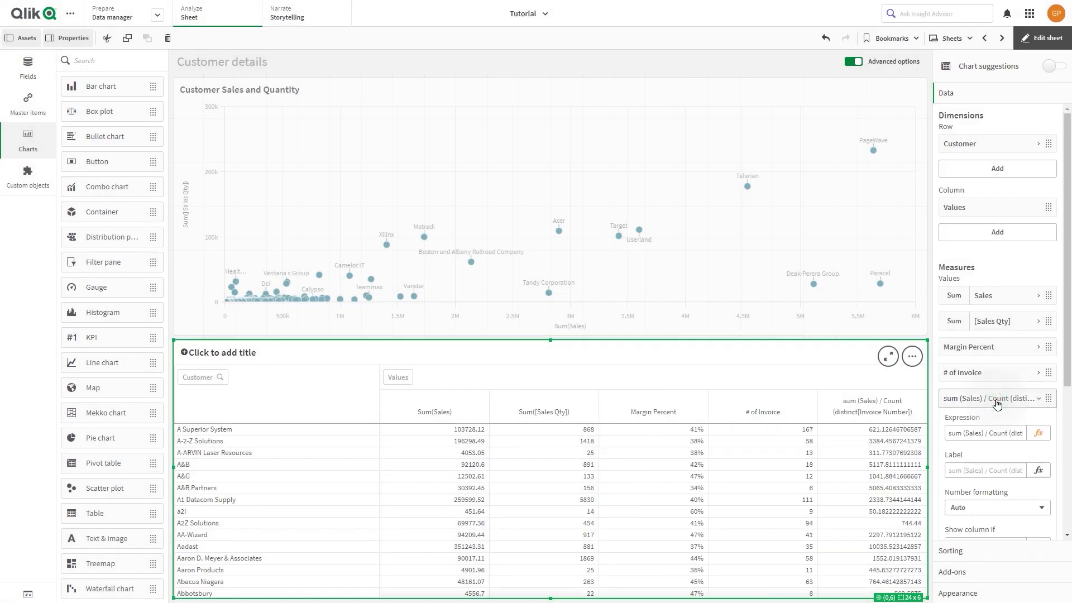
pyautogui.click(994, 505)
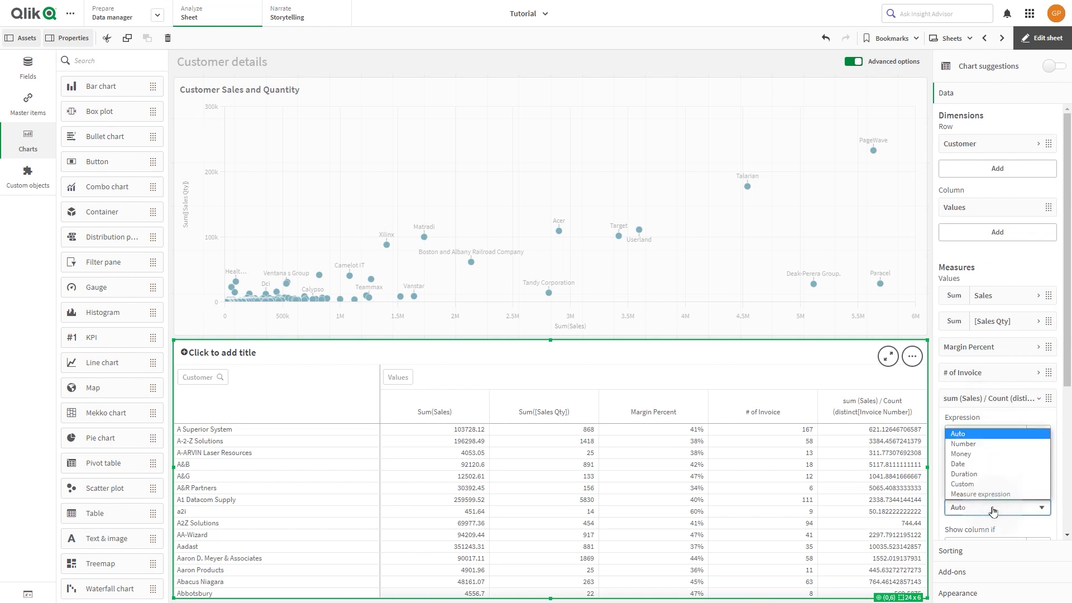
pyautogui.click(974, 452)
pyautogui.click(977, 472)
pyautogui.write('Average Sales per Invoice')
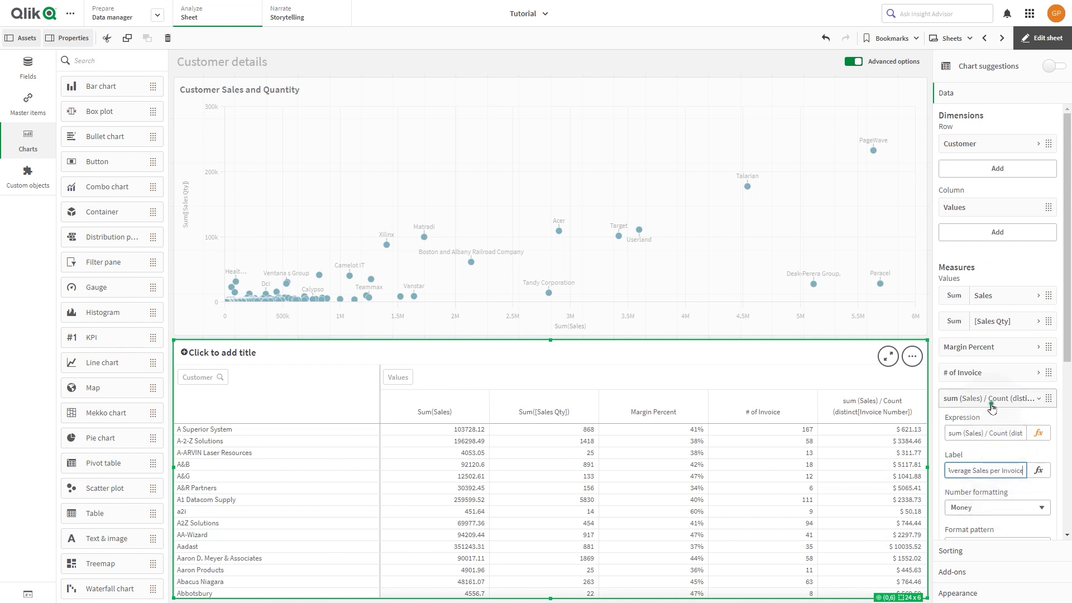
pyautogui.click(988, 398)
# - Label the pivot table's Sum(Sales) measure "Sales" and set its number formatting to Money
pyautogui.click(995, 294)
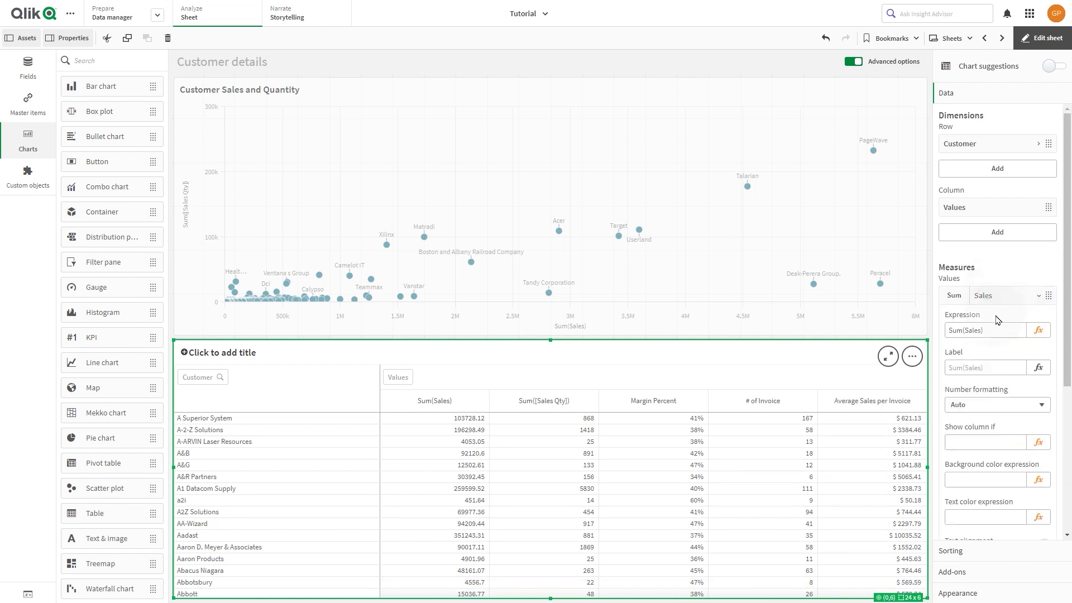
pyautogui.click(972, 367)
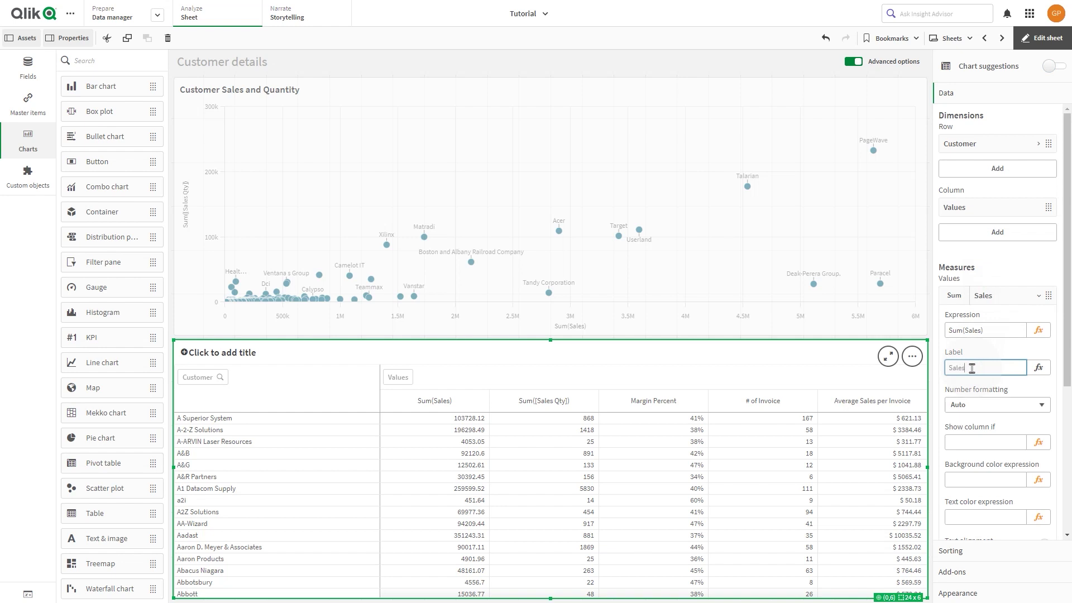
pyautogui.click(971, 402)
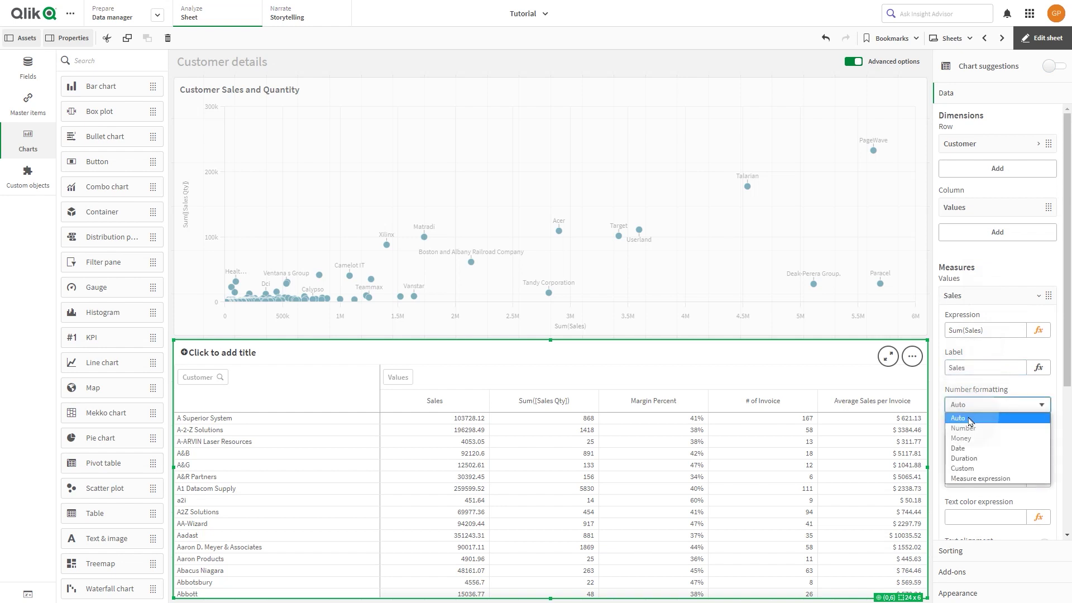
pyautogui.click(972, 438)
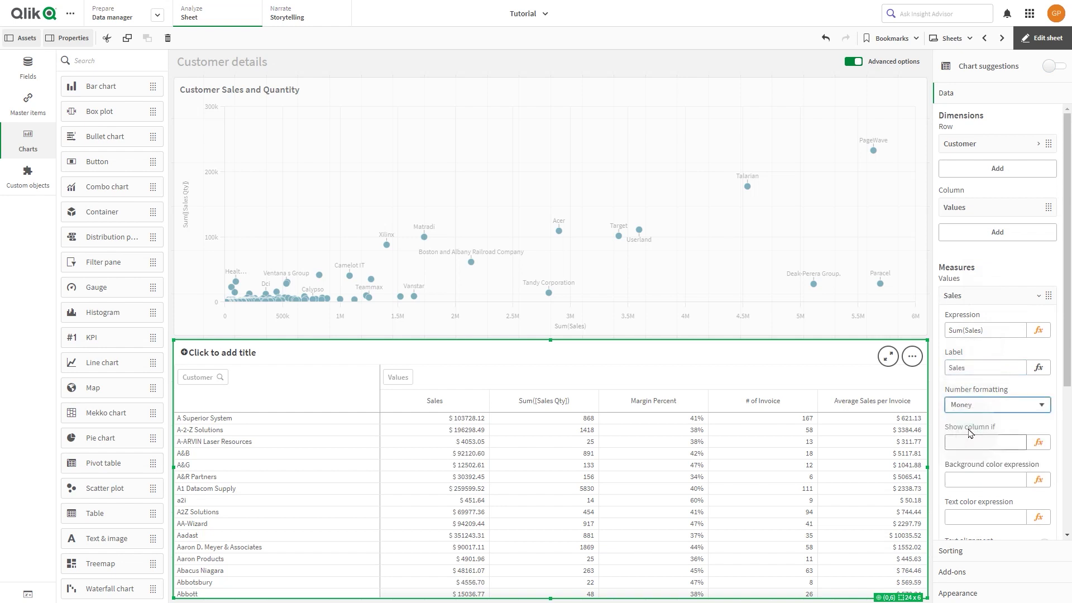
pyautogui.click(972, 296)
# - Label the Sales Qty measure "Quantity" and format it as a Number with the simple 1,000 pattern
pyautogui.click(980, 320)
pyautogui.click(978, 392)
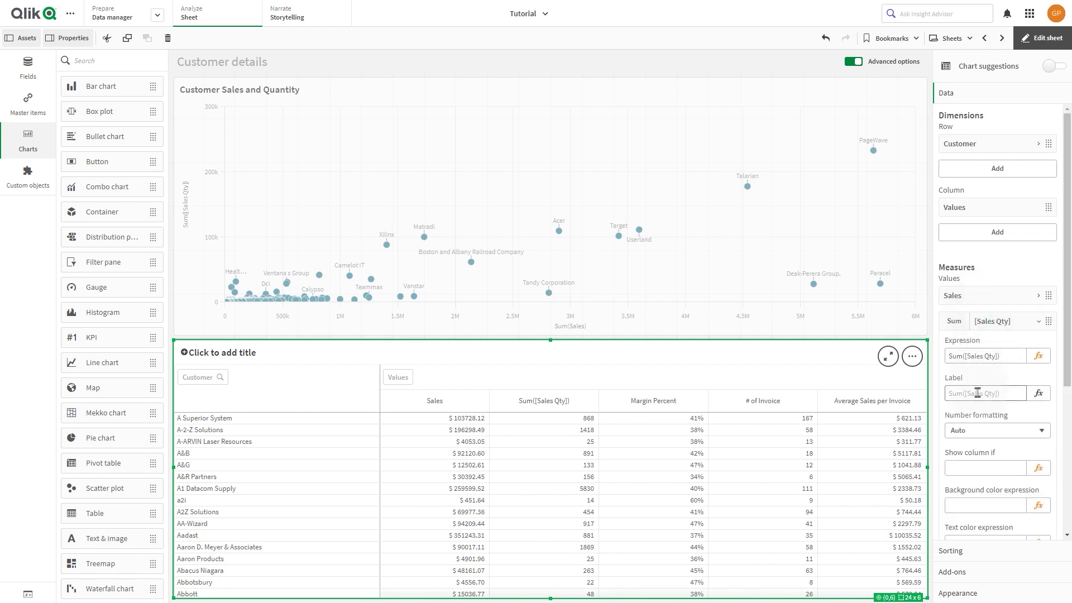
pyautogui.write('Quantity')
pyautogui.press('Return')
pyautogui.click(983, 430)
pyautogui.click(975, 455)
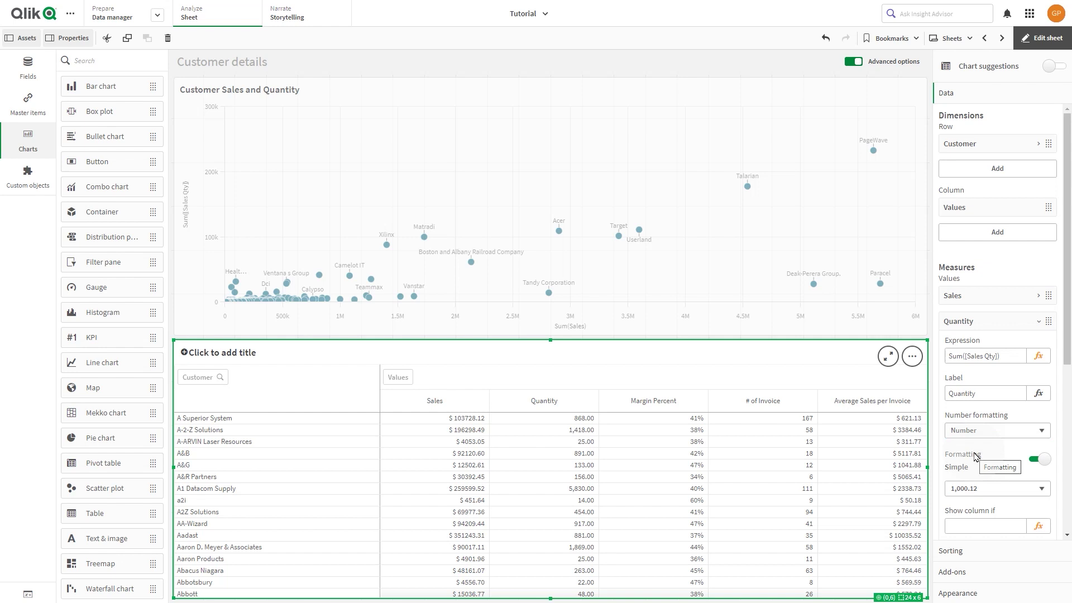
pyautogui.click(976, 489)
pyautogui.click(976, 502)
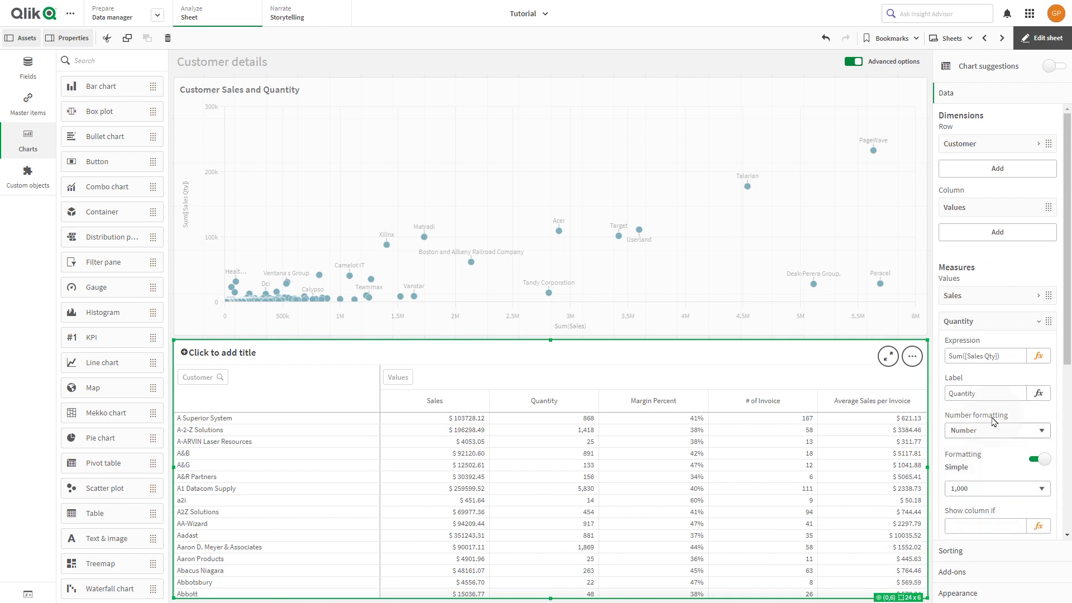
pyautogui.click(991, 321)
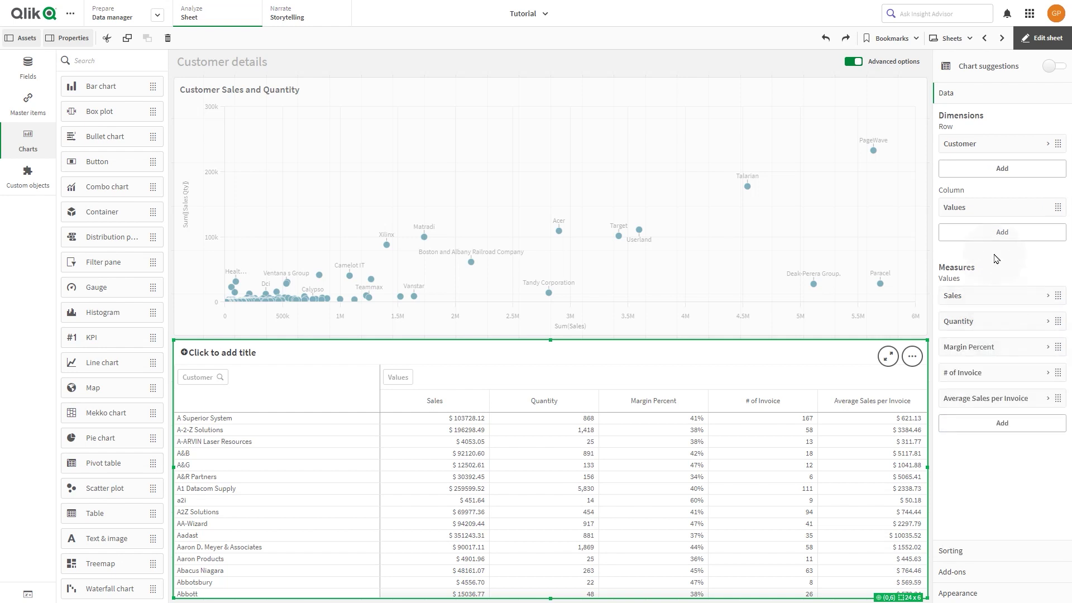
# - Add Product Group and Product Type as row dimensions of the pivot table and title it "Customer KPIs"
pyautogui.click(993, 171)
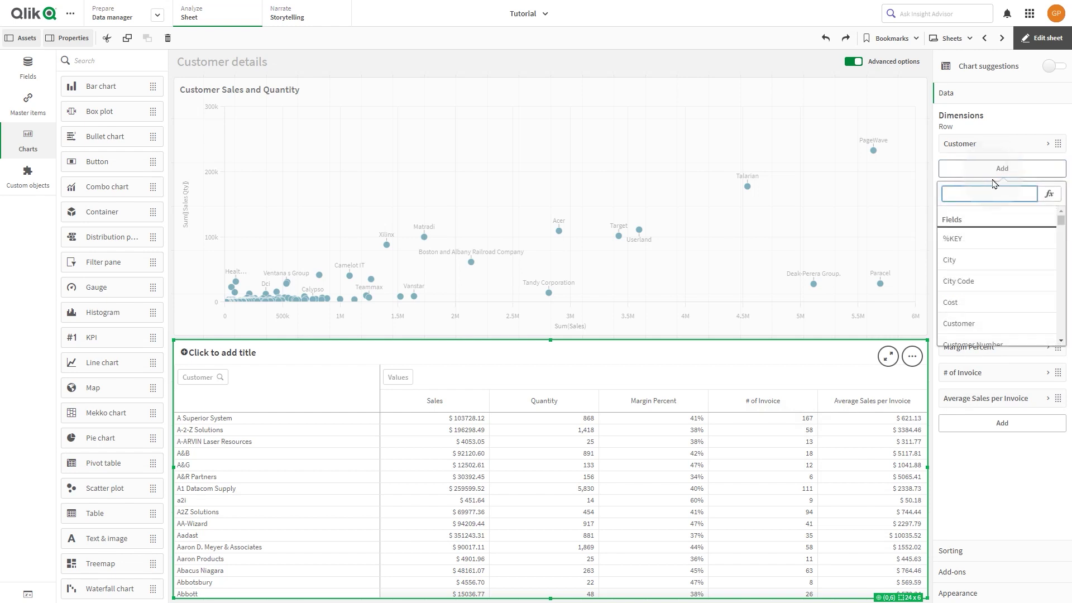
pyautogui.write('prod')
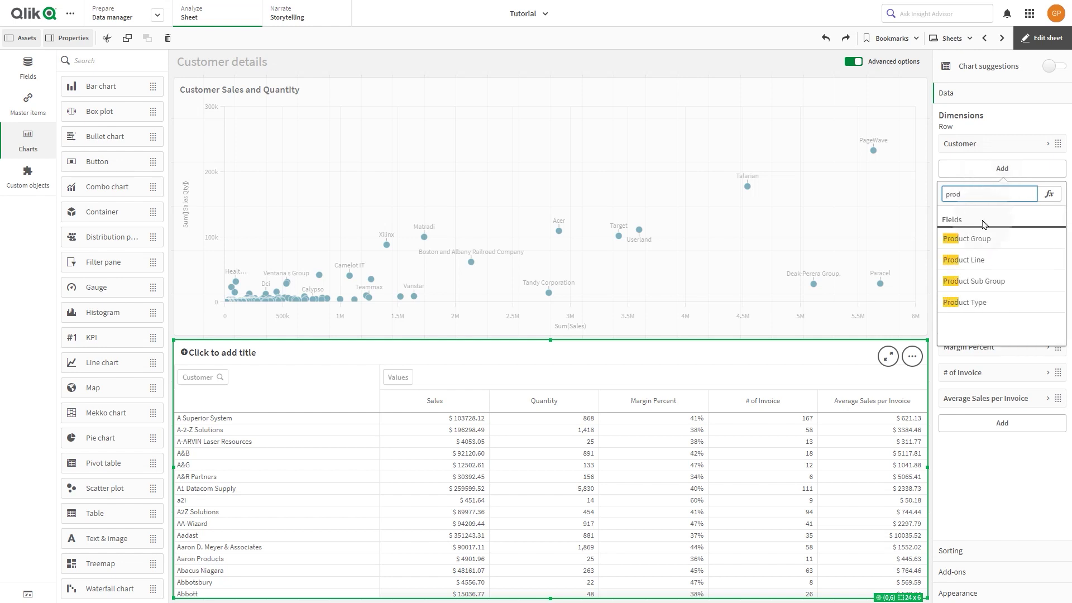
pyautogui.click(977, 238)
pyautogui.click(986, 194)
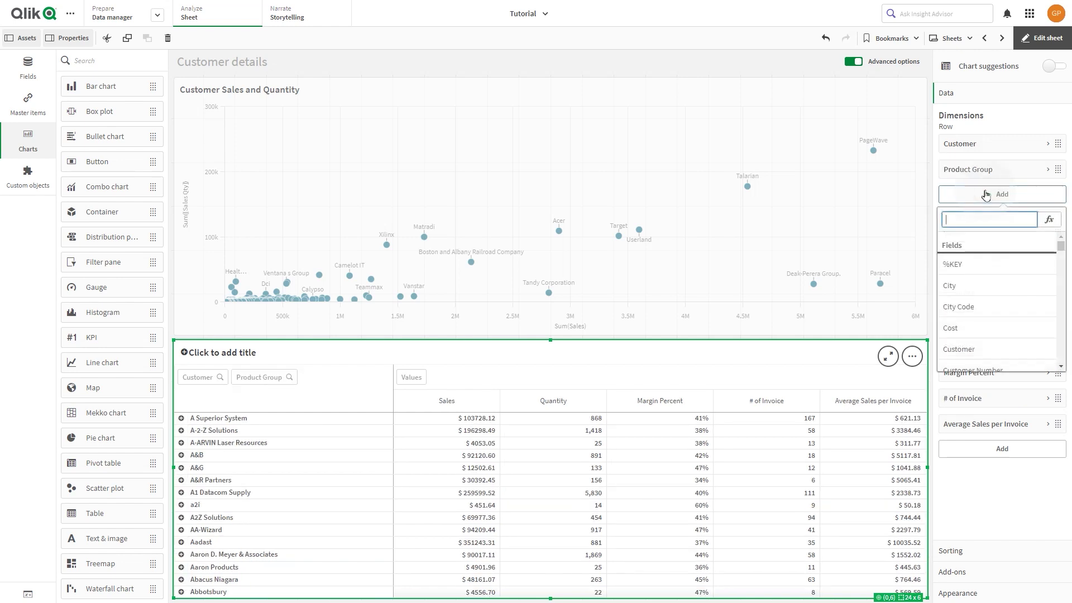
pyautogui.write('prod')
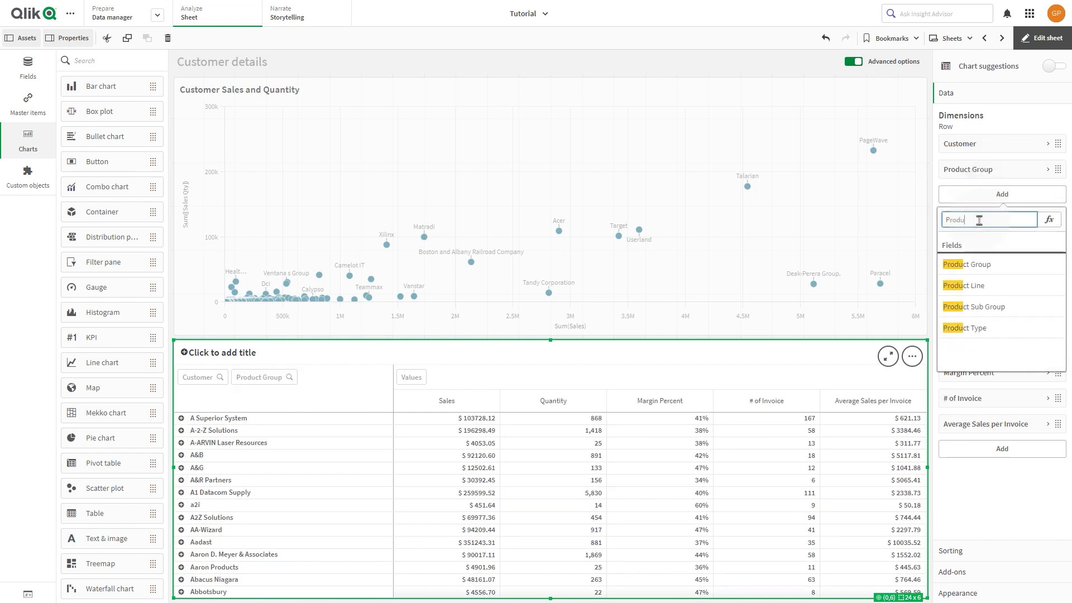
pyautogui.click(965, 330)
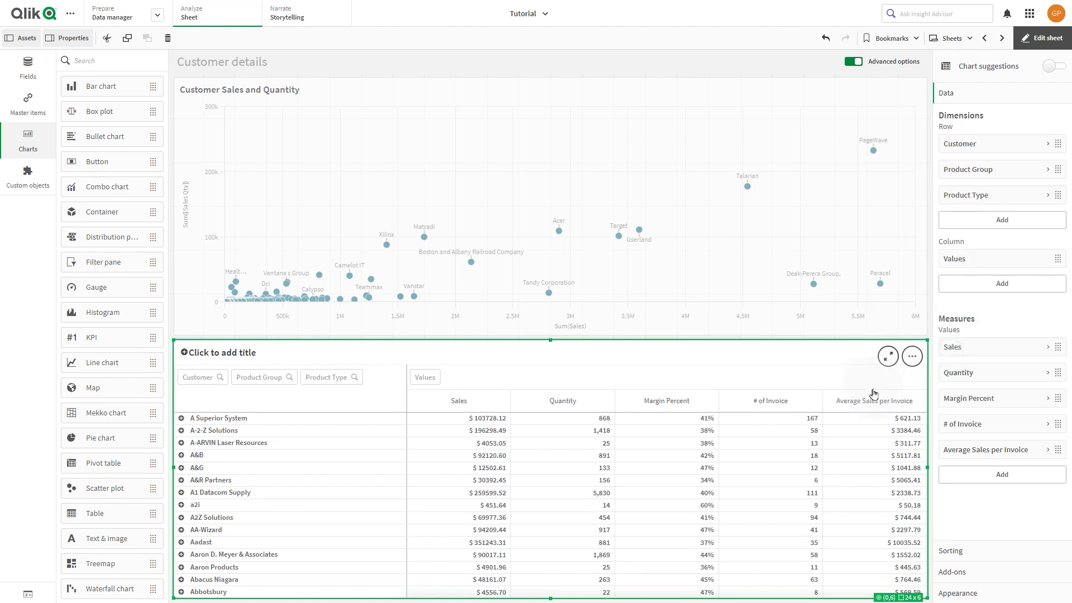
pyautogui.click(289, 357)
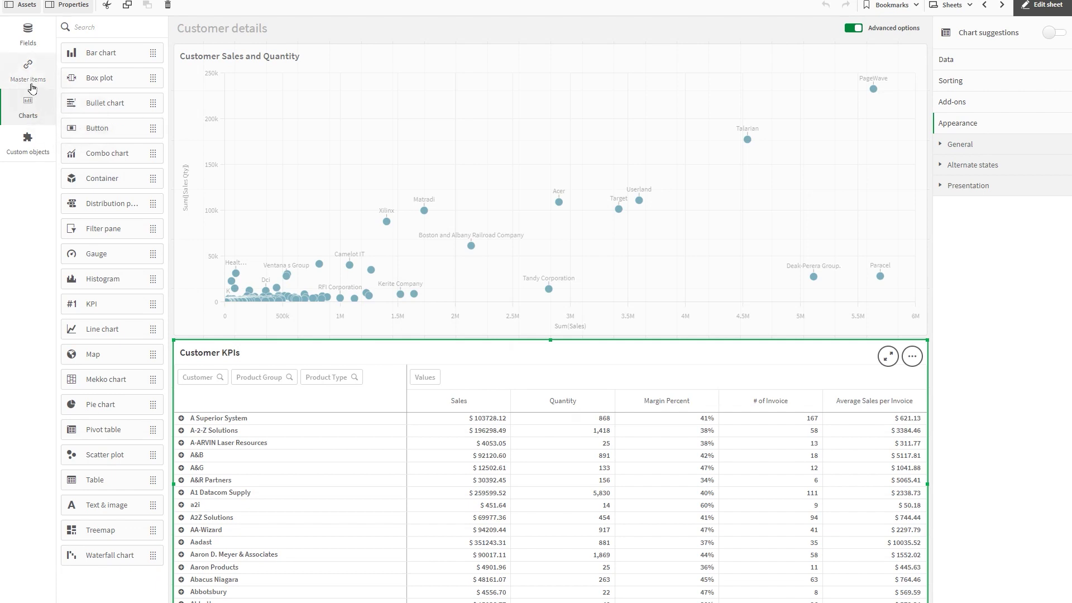
# - Place the Period master visualization beside the scatter chart and shrink it to 3 x 2 grid cells in the sheet's upper corner
pyautogui.click(30, 85)
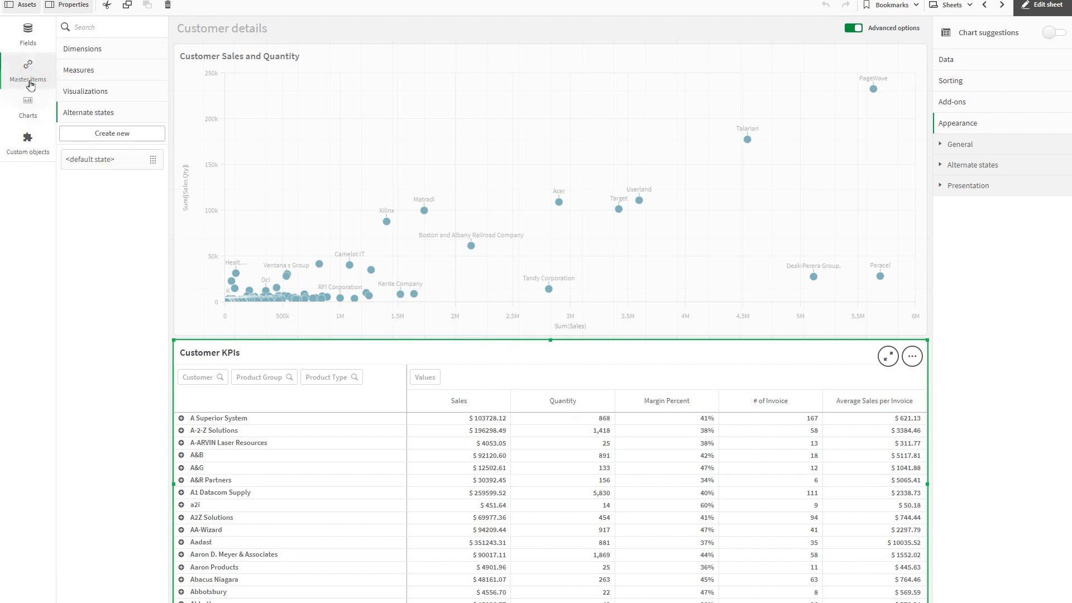
pyautogui.click(87, 91)
pyautogui.moveTo(90, 125); pyautogui.dragTo(276, 184)
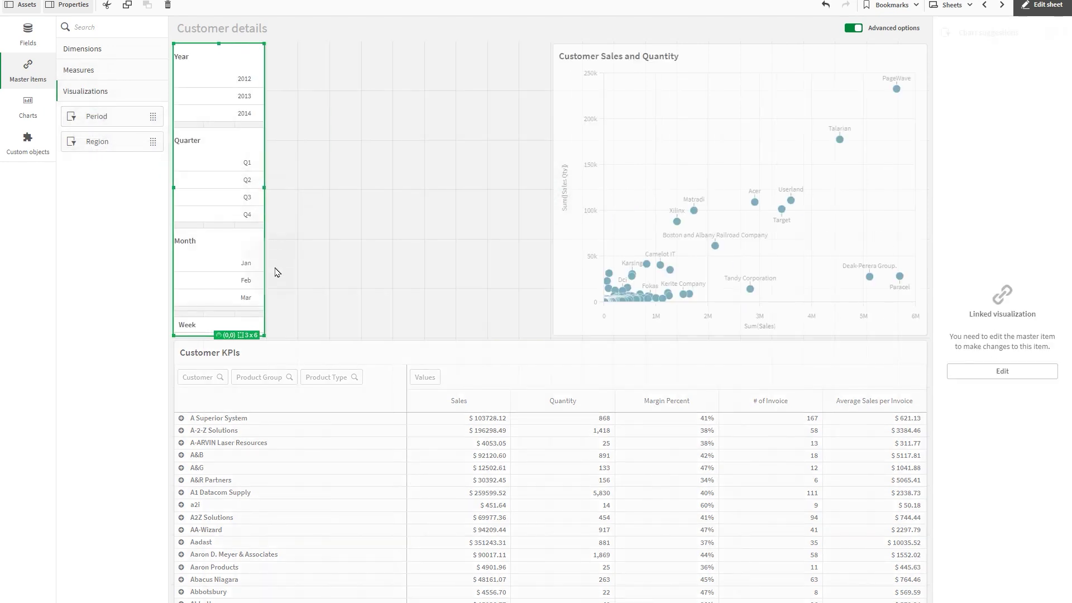
pyautogui.moveTo(264, 335); pyautogui.dragTo(258, 153)
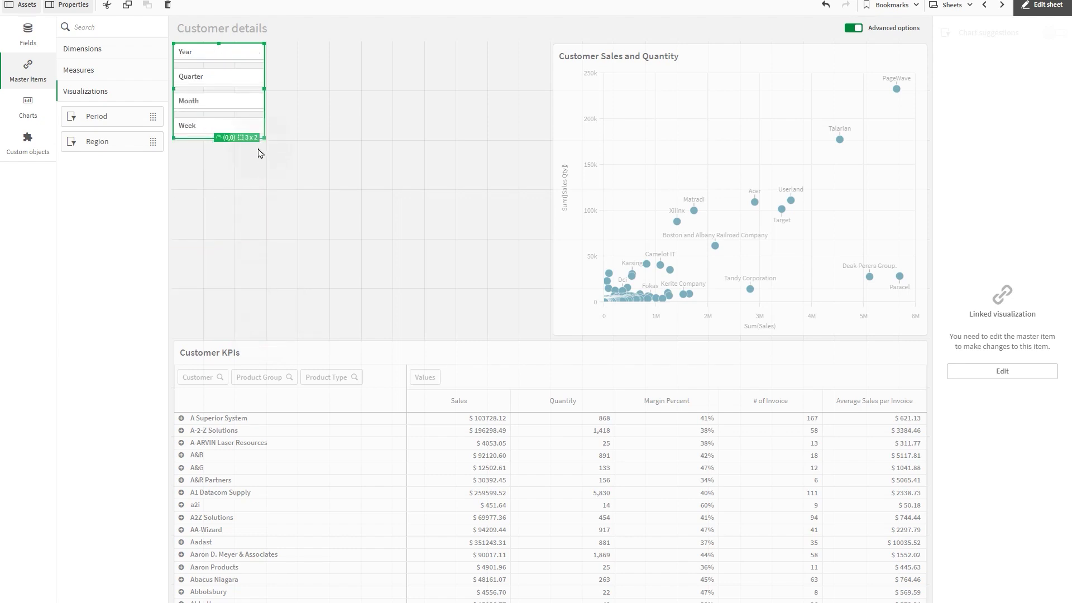
# - Widen the scatter chart to 21 x 6 cells up to the Period filter and narrow the Customer KPIs table to align with it
pyautogui.click(555, 208)
pyautogui.moveTo(555, 208); pyautogui.dragTo(219, 183)
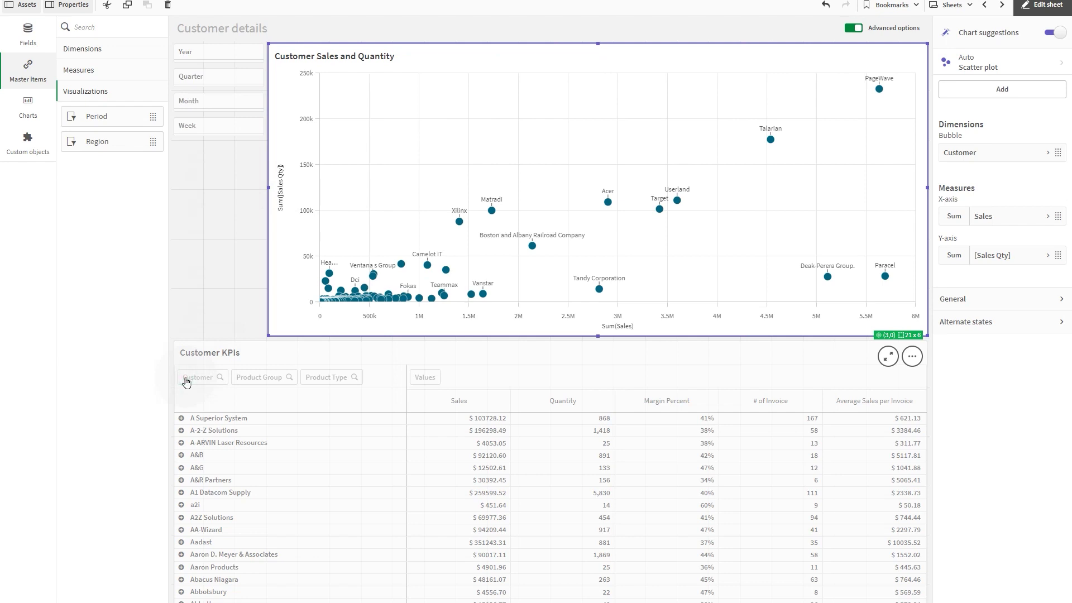
pyautogui.click(186, 382)
pyautogui.moveTo(175, 469); pyautogui.dragTo(263, 490)
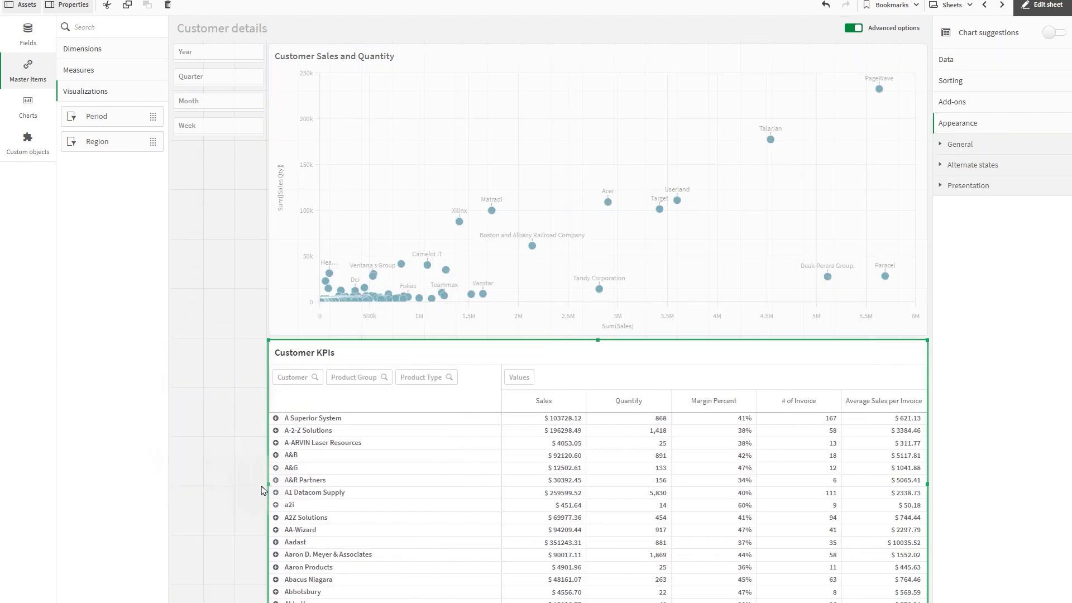
# - Add a filter pane in the free space beside the Customer KPIs table with Manager as its dimension
pyautogui.click(33, 117)
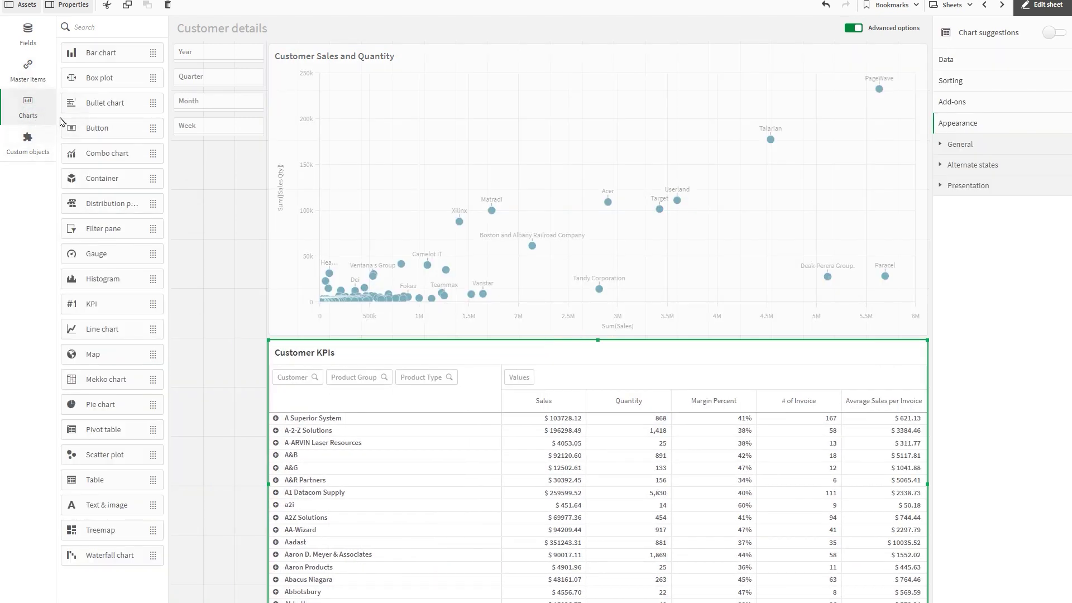
pyautogui.moveTo(87, 228); pyautogui.dragTo(205, 450)
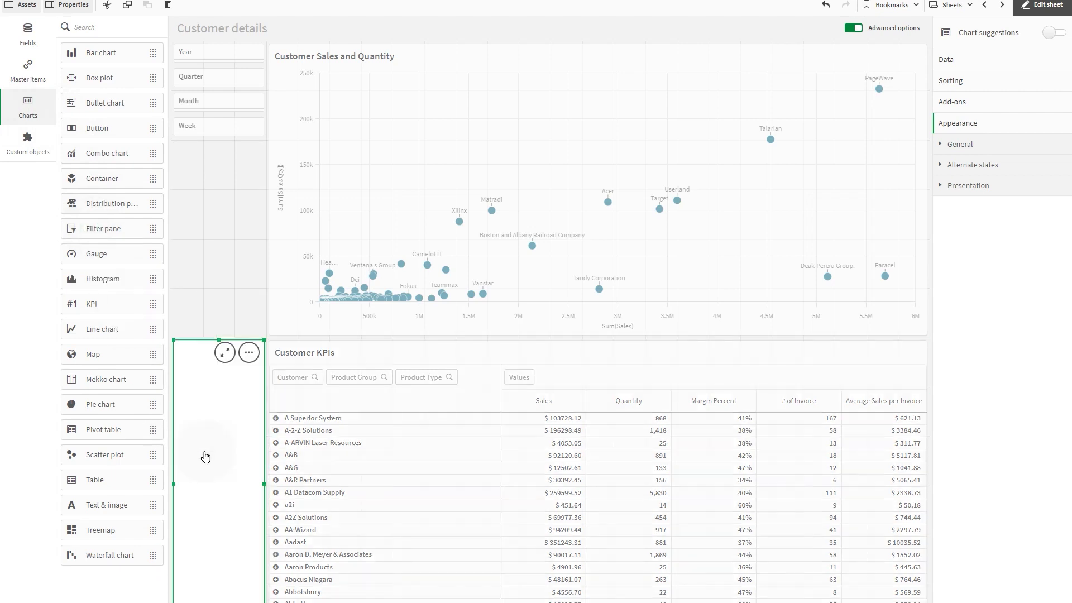
pyautogui.click(207, 504)
pyautogui.write('manager')
pyautogui.click(299, 473)
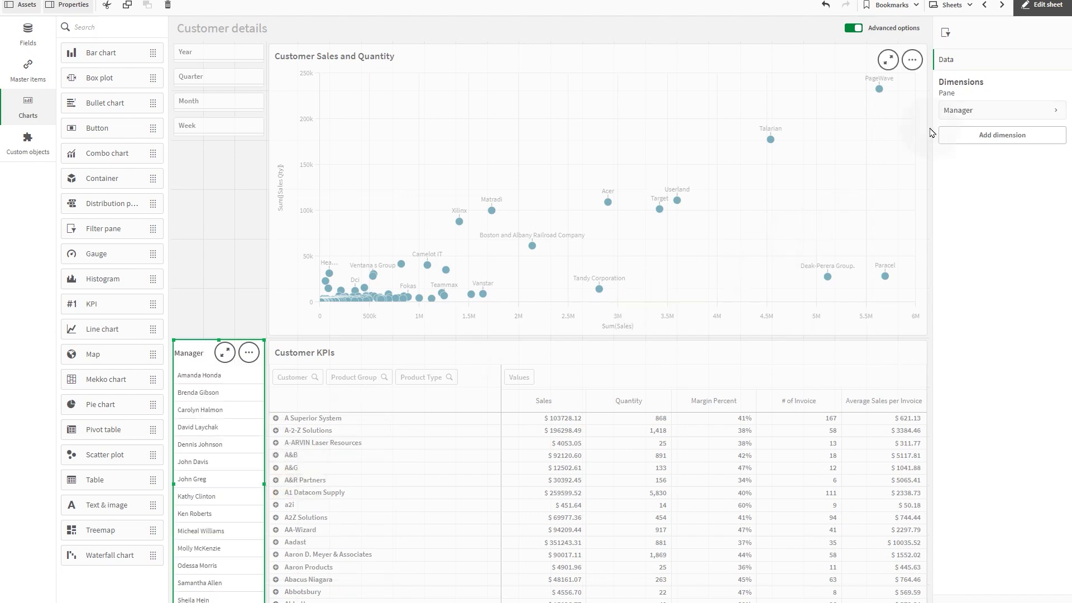
# - Finish editing Customer details and, on the Customer location sheet without advanced options, add a filter pane with City as its dimension
pyautogui.click(1037, 16)
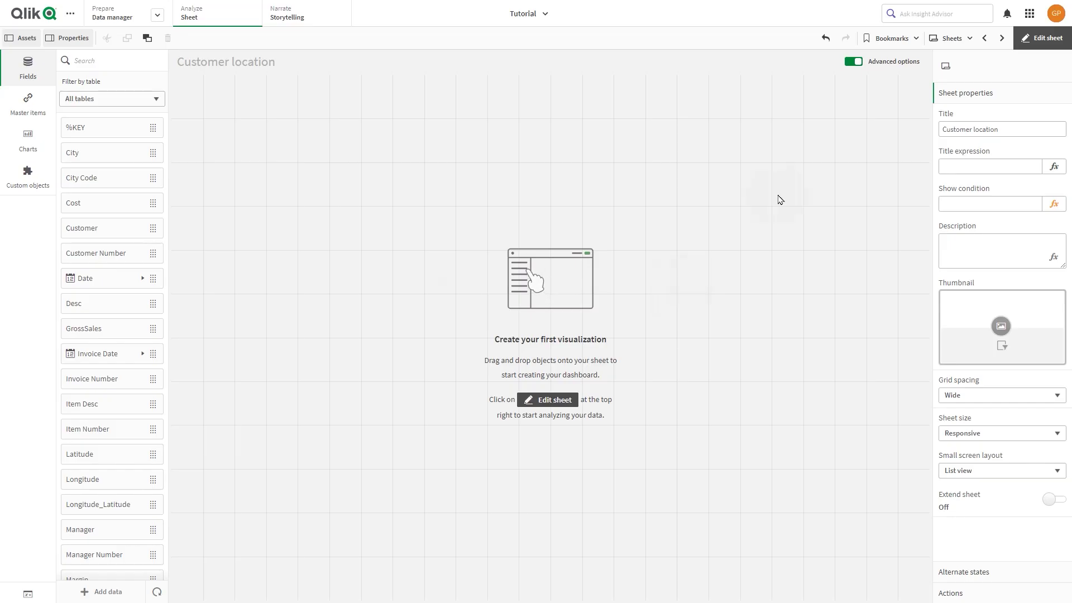
pyautogui.click(853, 61)
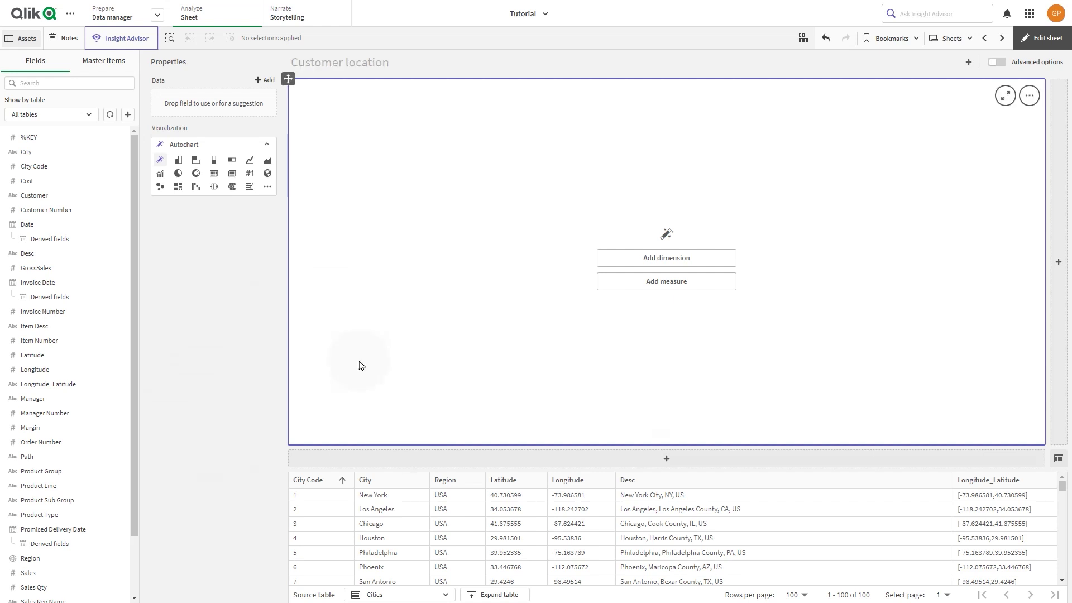
pyautogui.click(269, 187)
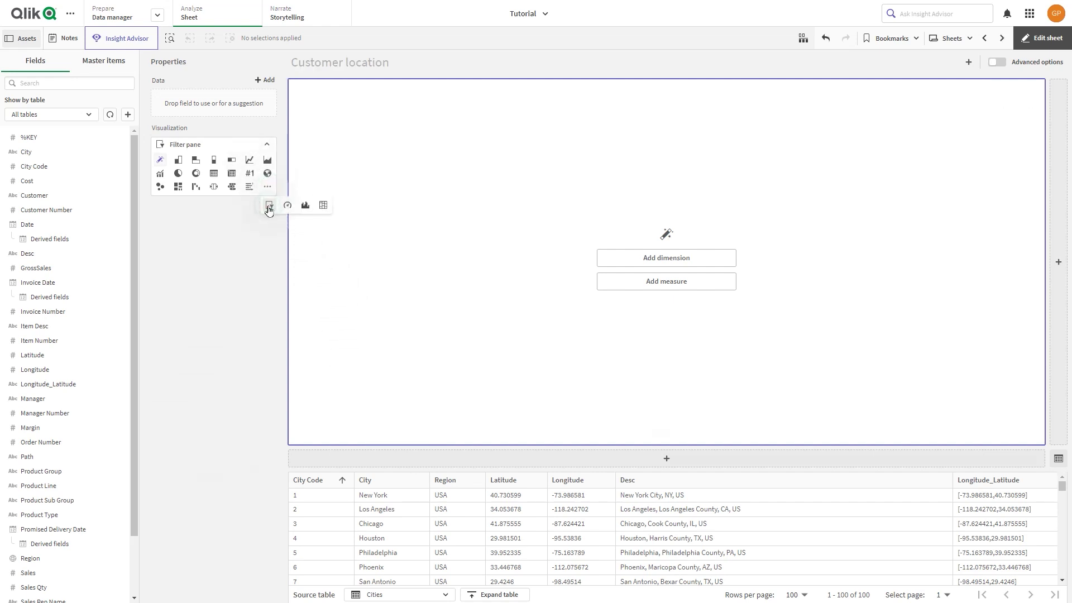
pyautogui.click(269, 206)
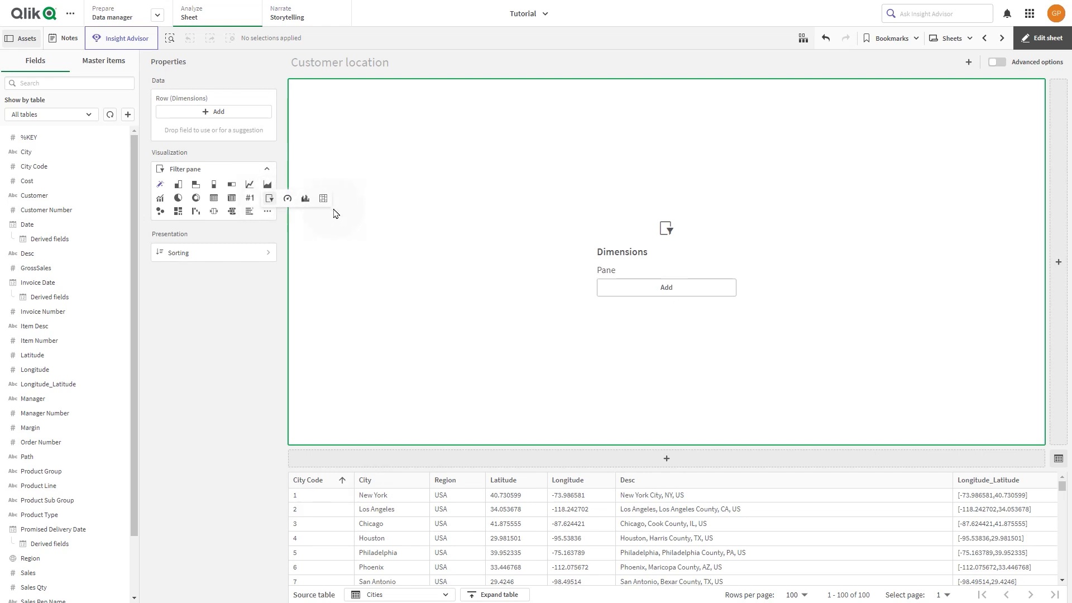
pyautogui.click(640, 293)
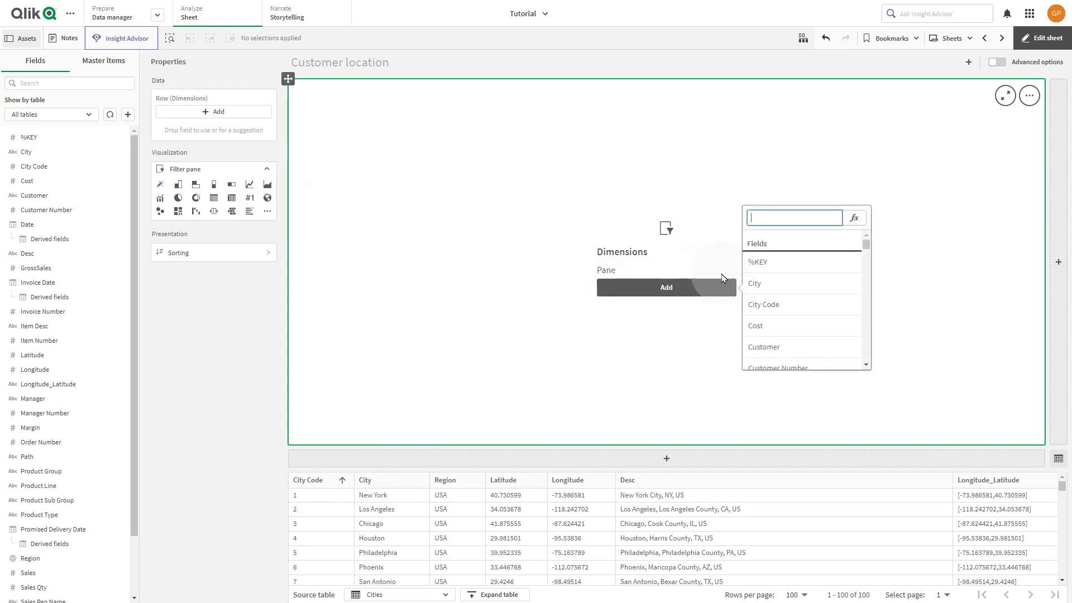
pyautogui.click(759, 283)
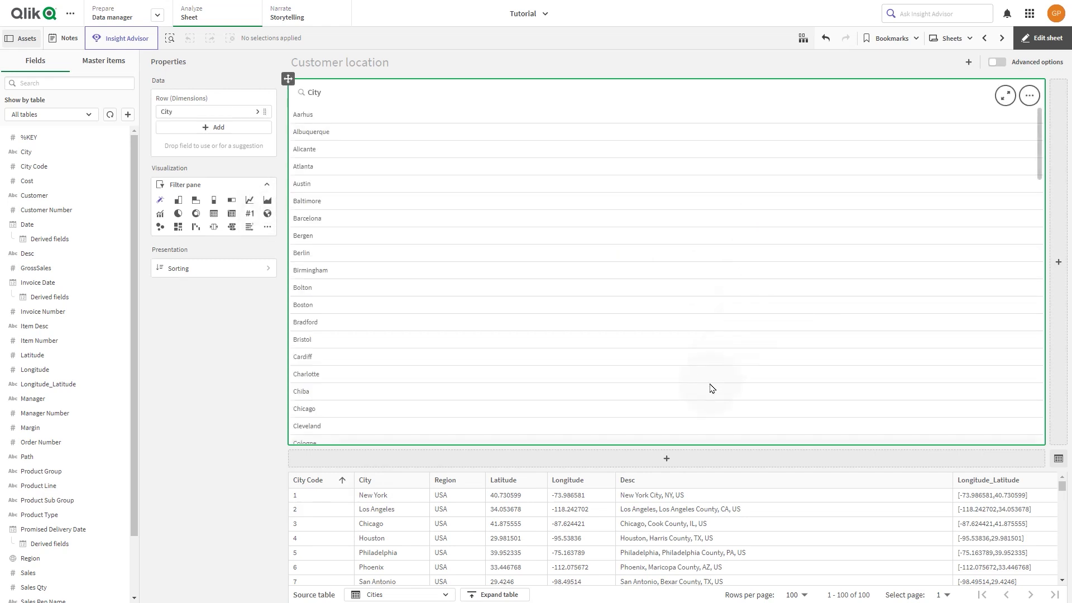
# - Add a second filter pane below the City pane with Region as its dimension
pyautogui.click(664, 465)
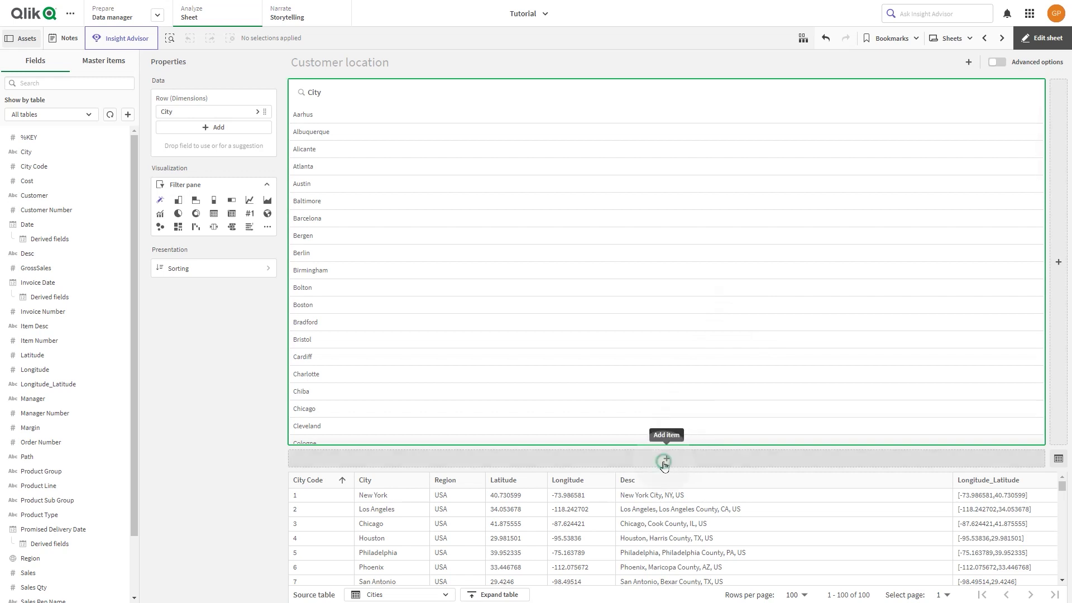
pyautogui.click(268, 186)
pyautogui.click(270, 206)
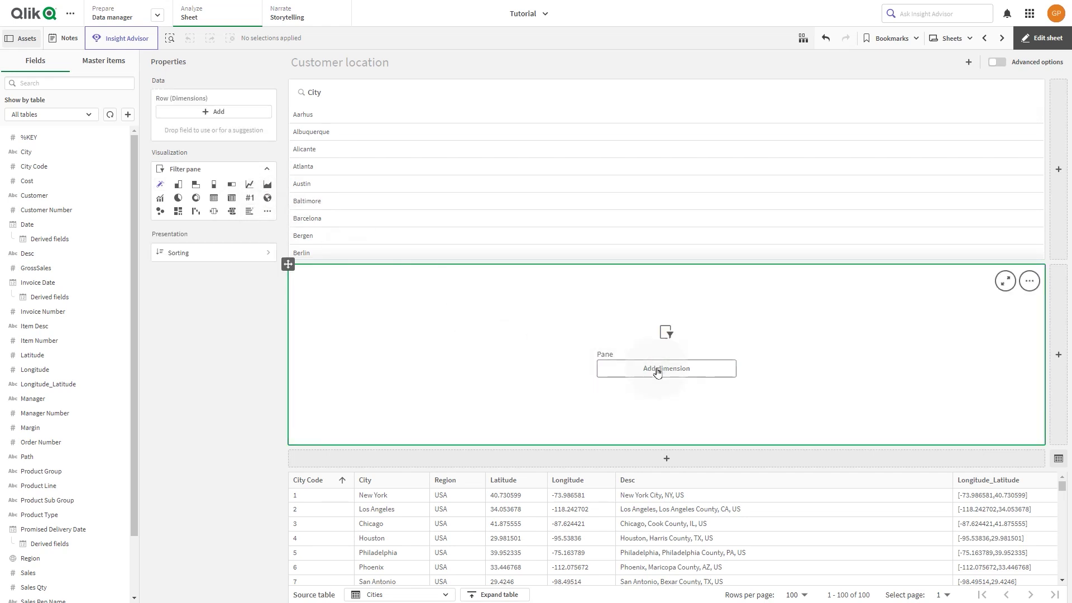
pyautogui.click(658, 371)
pyautogui.write('Reg')
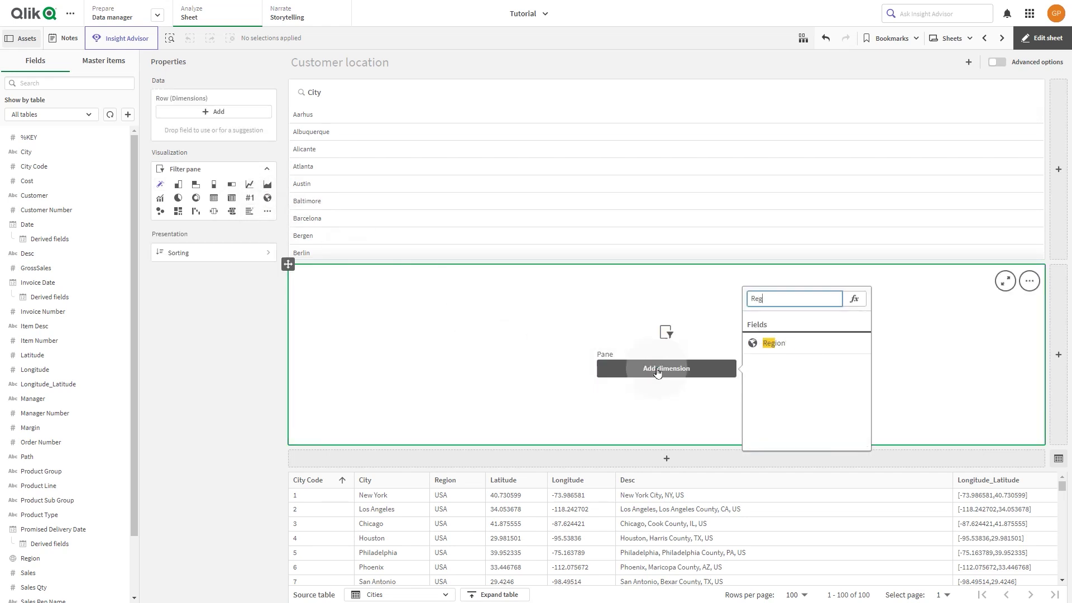
pyautogui.click(761, 343)
# - Add a third filter pane beside the City pane with Customer as its dimension
pyautogui.click(1061, 216)
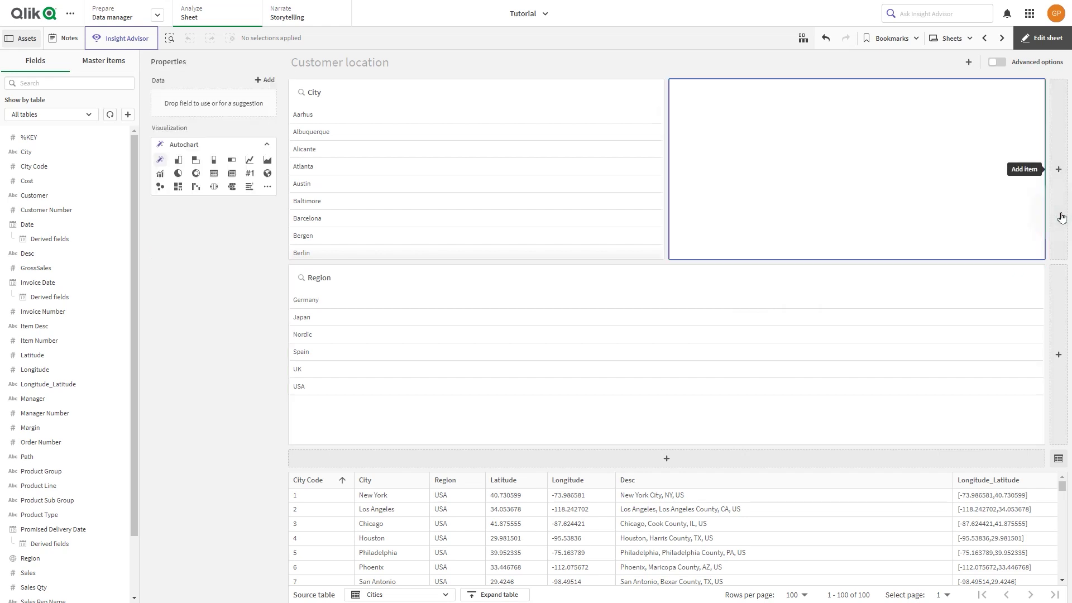
pyautogui.click(272, 190)
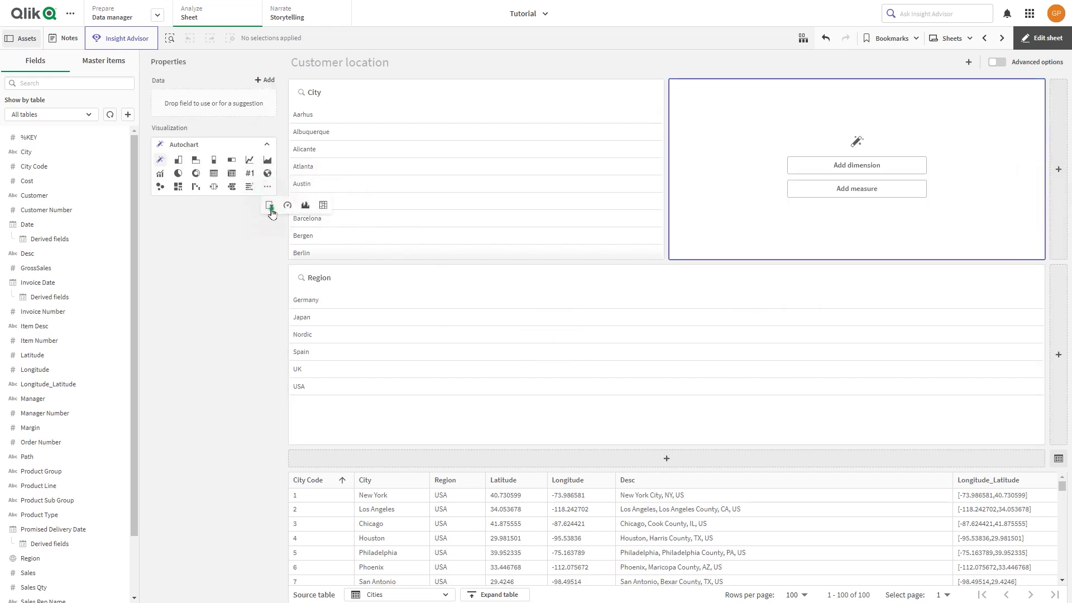
pyautogui.click(271, 205)
pyautogui.click(872, 183)
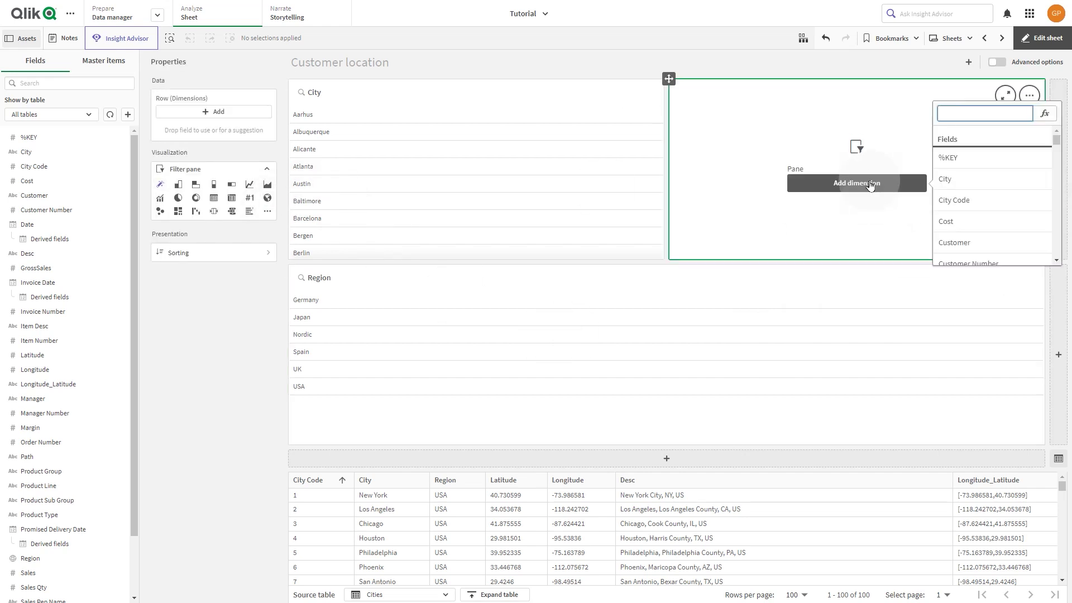
pyautogui.click(954, 242)
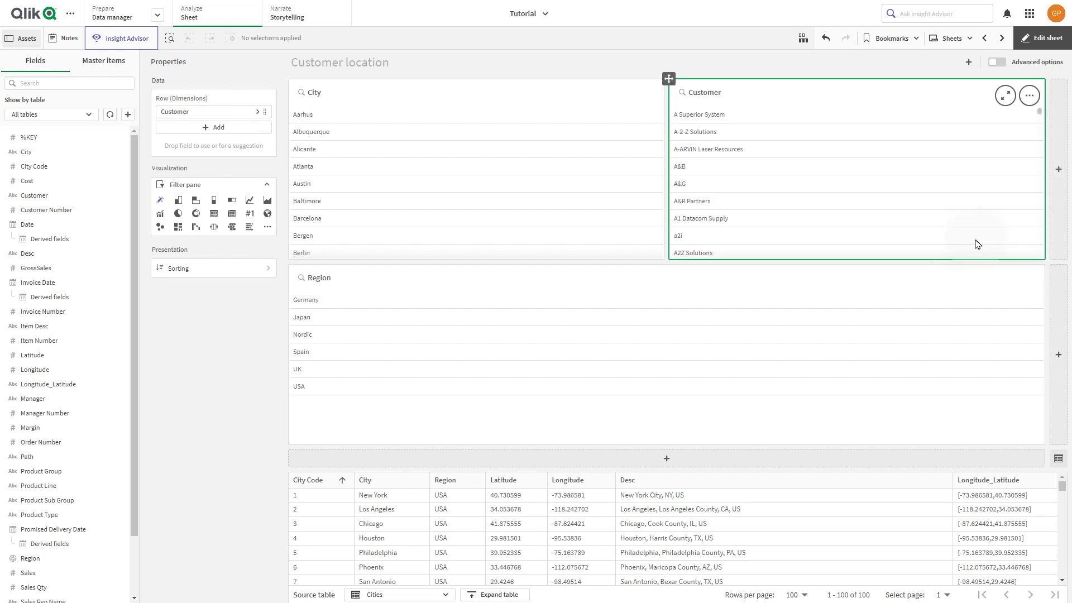
# - Turn on advanced options and narrow the City and Region filter panes to 3 x 6 grid cells each
pyautogui.click(997, 62)
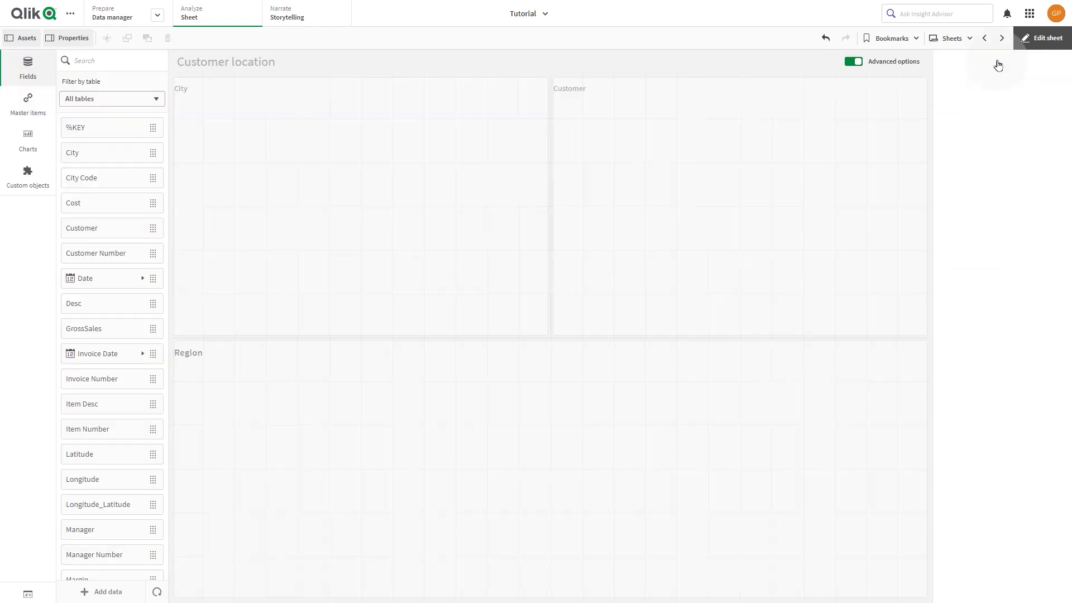
pyautogui.click(742, 413)
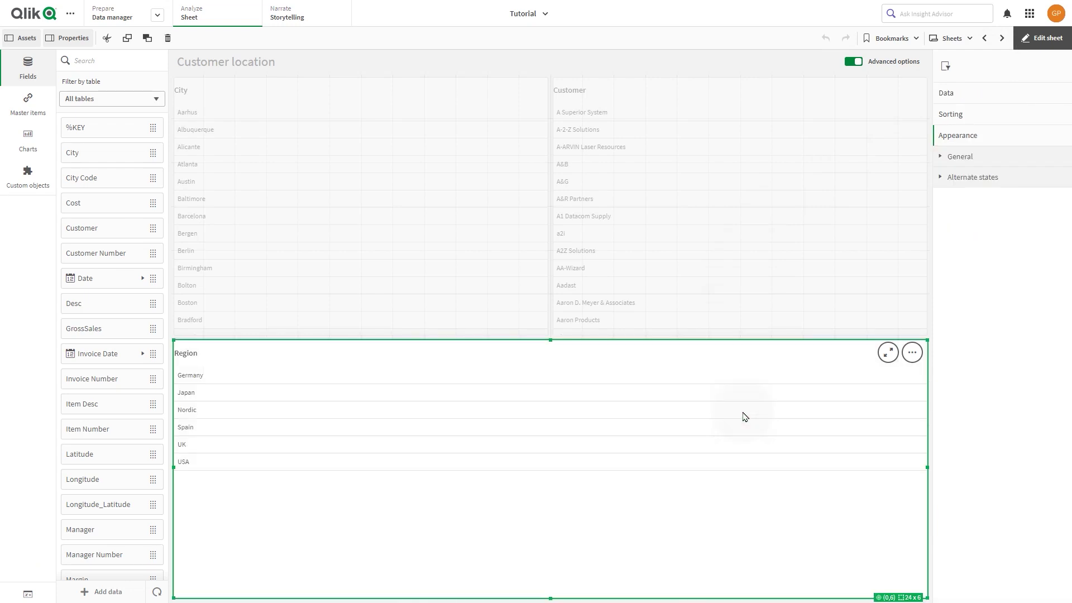
pyautogui.moveTo(925, 467); pyautogui.dragTo(295, 467)
pyautogui.click(542, 285)
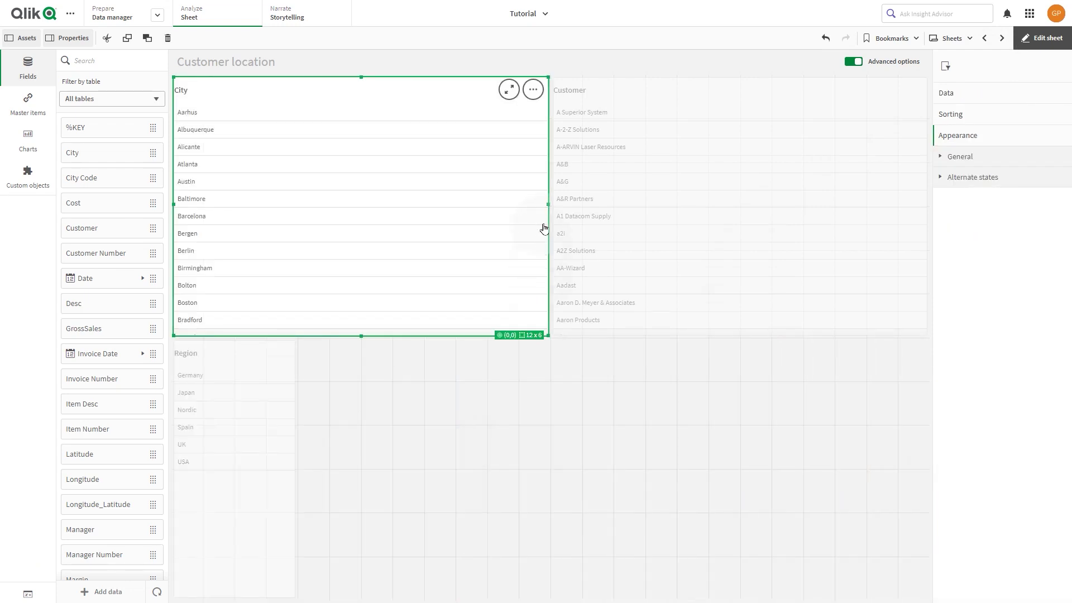
pyautogui.moveTo(546, 200); pyautogui.dragTo(266, 203)
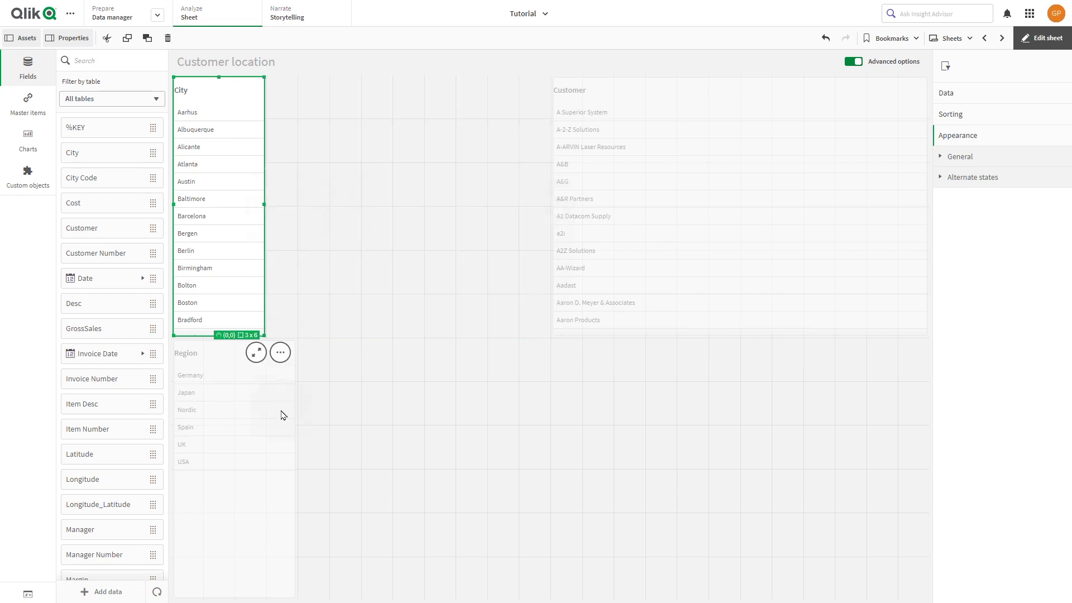
pyautogui.click(280, 410)
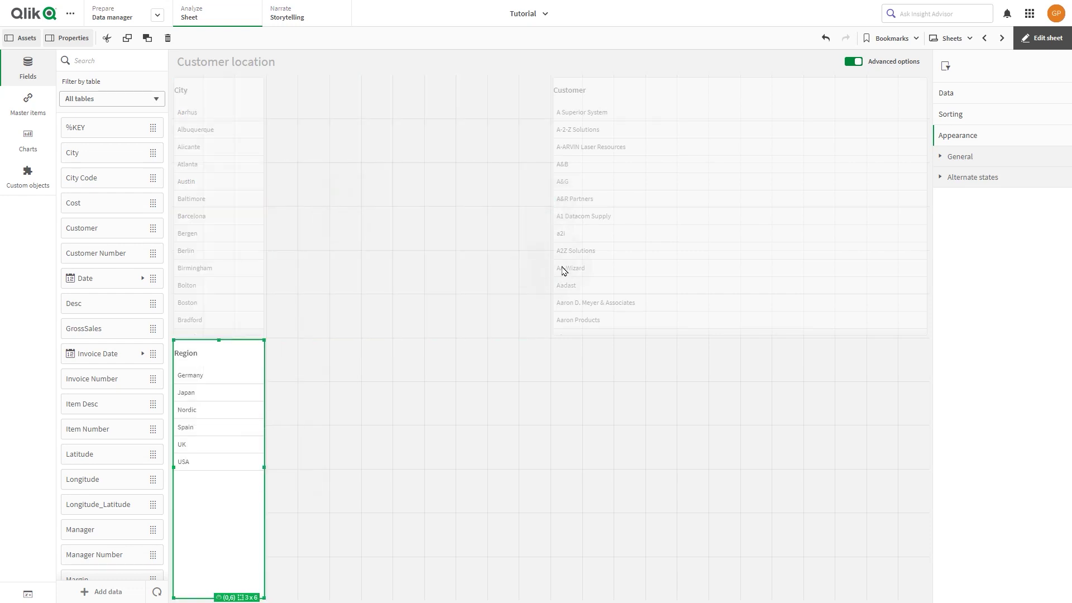
# - Resize the Customer filter pane to 4 x 12 grid cells directly beside the City and Region panes, spanning the sheet's full height
pyautogui.click(554, 226)
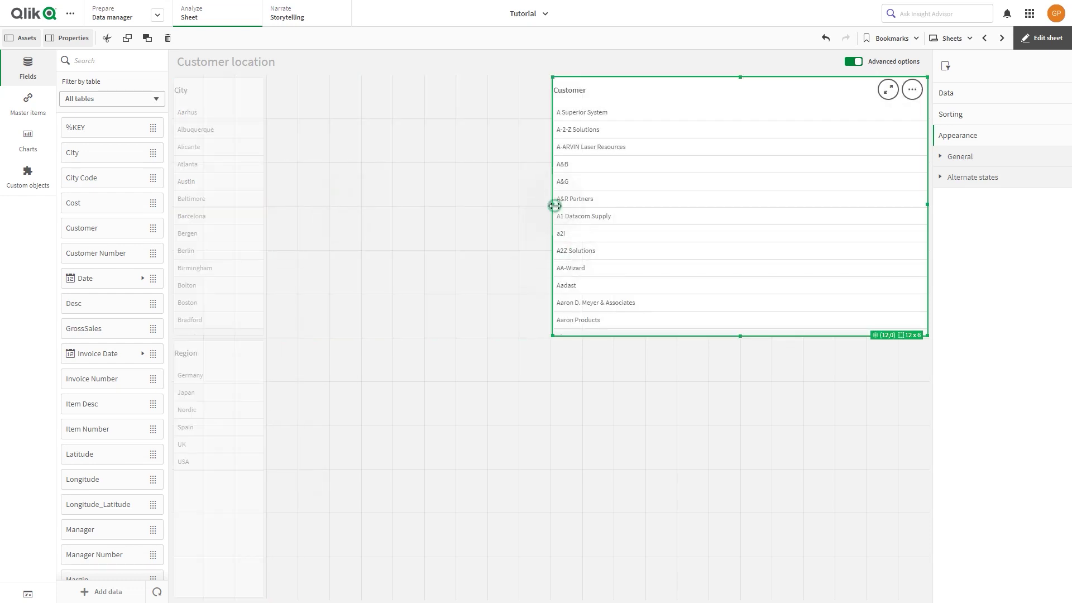
pyautogui.moveTo(554, 206); pyautogui.dragTo(268, 205)
pyautogui.moveTo(929, 204); pyautogui.dragTo(391, 307)
pyautogui.moveTo(329, 336); pyautogui.dragTo(330, 597)
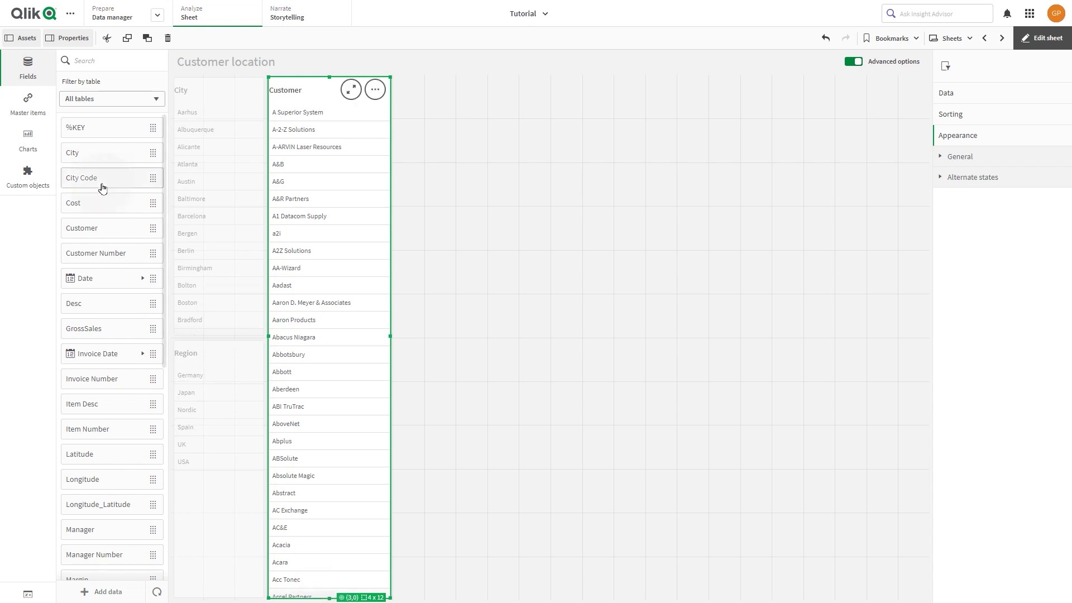
# - Place a 17 x 12 map in the free space beside the Customer pane and add City to it as a point layer
pyautogui.click(25, 140)
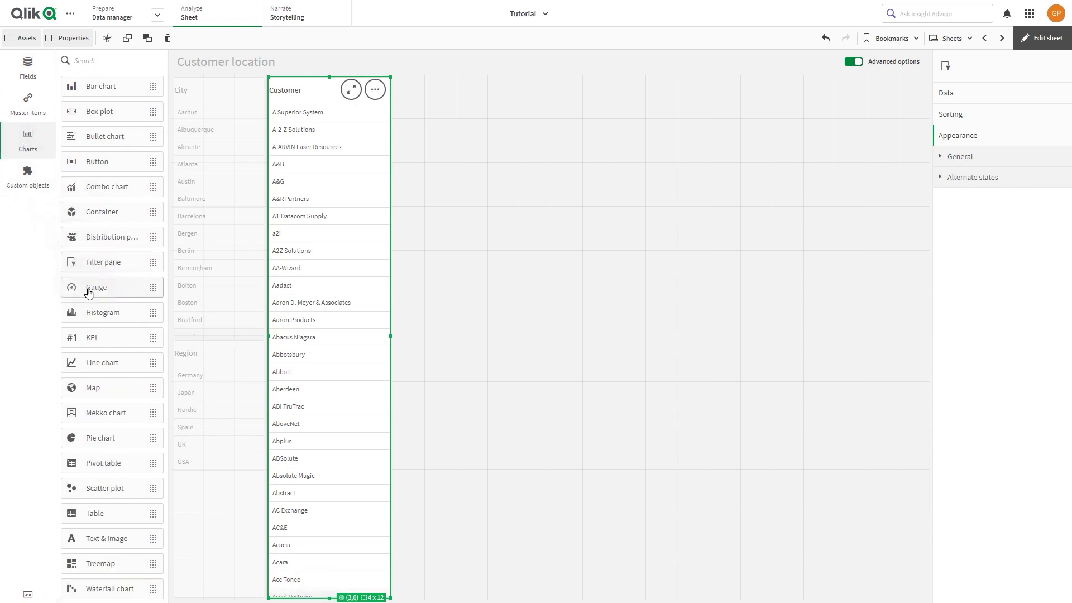
pyautogui.moveTo(96, 391); pyautogui.dragTo(927, 596)
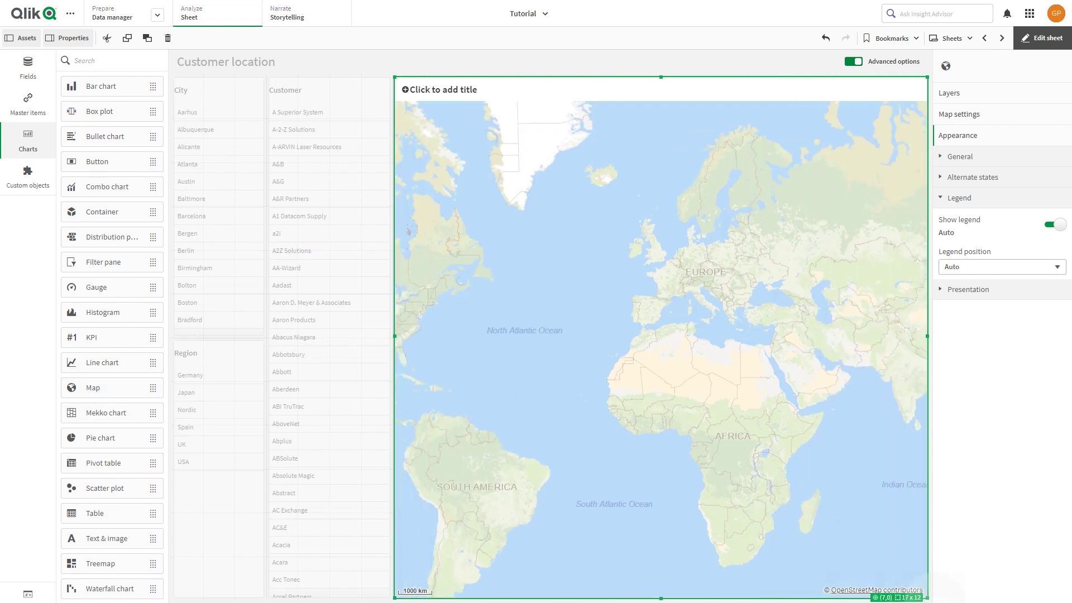
pyautogui.click(28, 67)
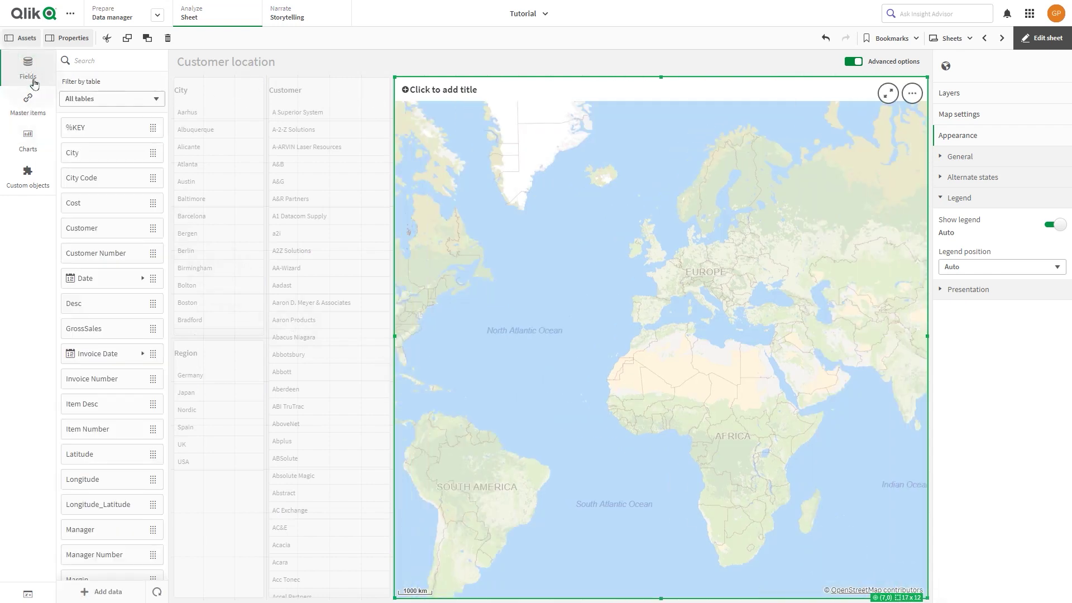
pyautogui.moveTo(78, 153); pyautogui.dragTo(613, 311)
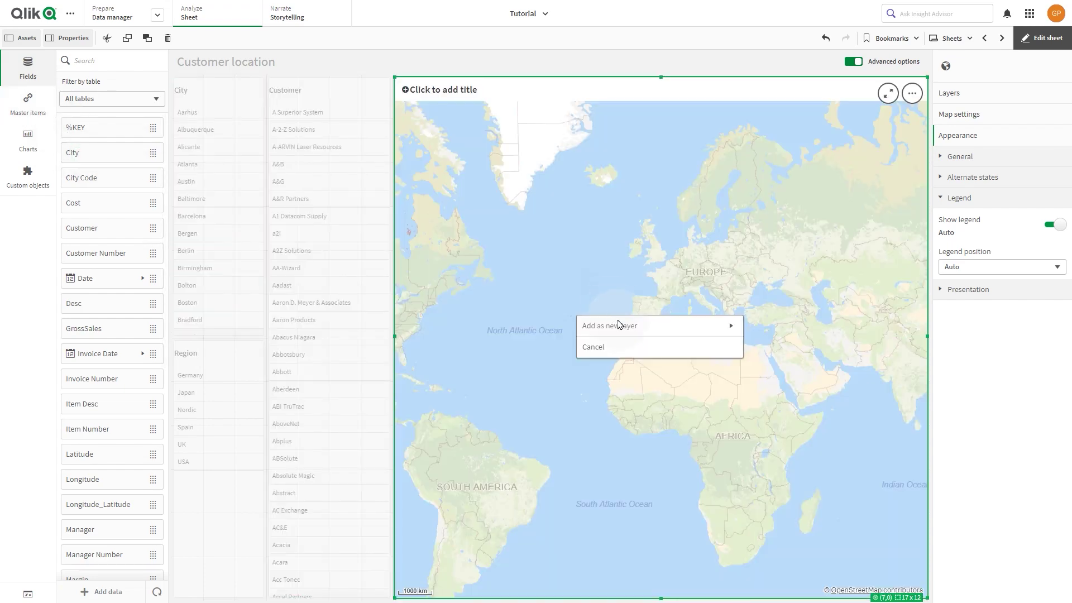
pyautogui.click(620, 326)
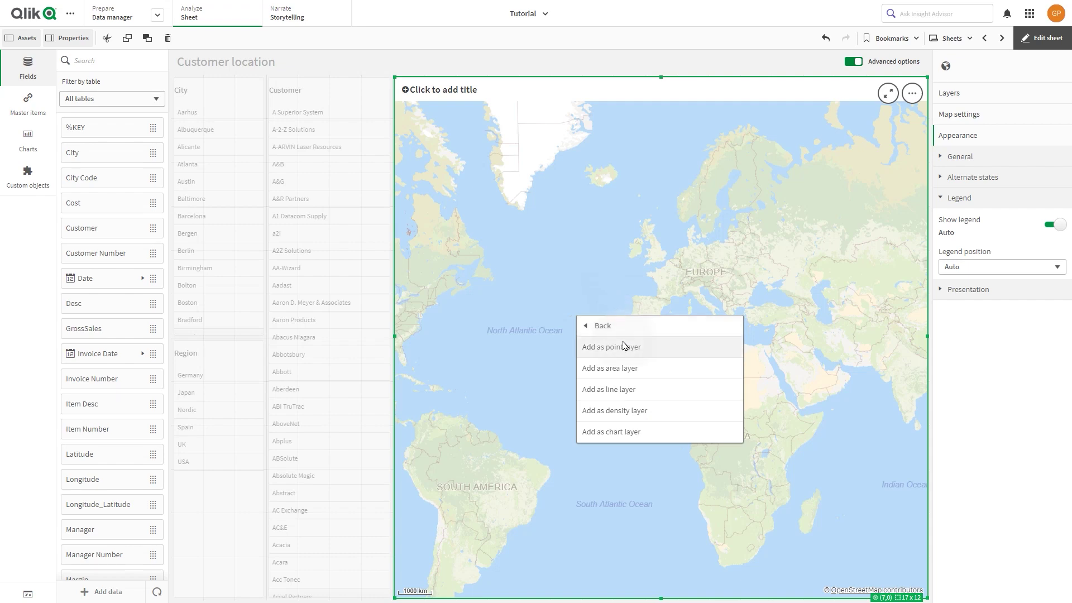
pyautogui.click(625, 347)
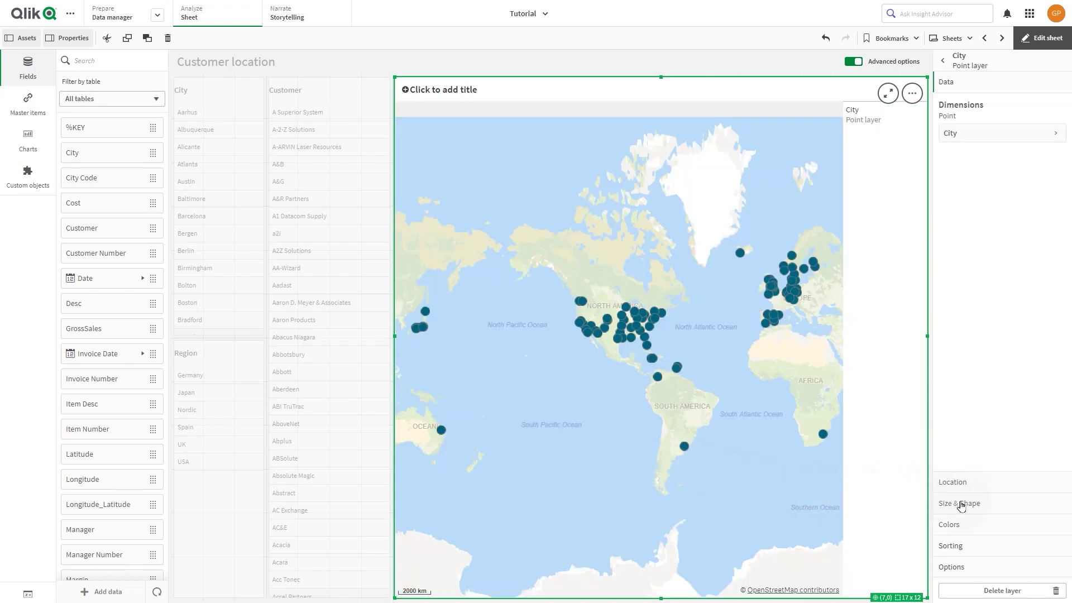
# - Size the City layer's bubbles by Sum(Sales) and raise the upper end of the bubble size range
pyautogui.click(960, 504)
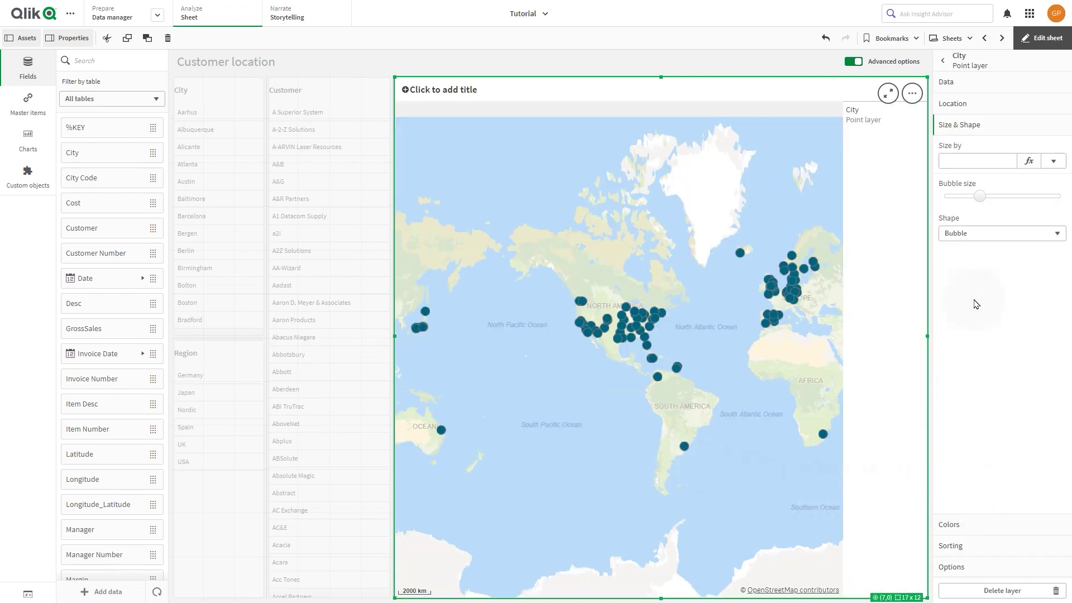
pyautogui.click(1052, 162)
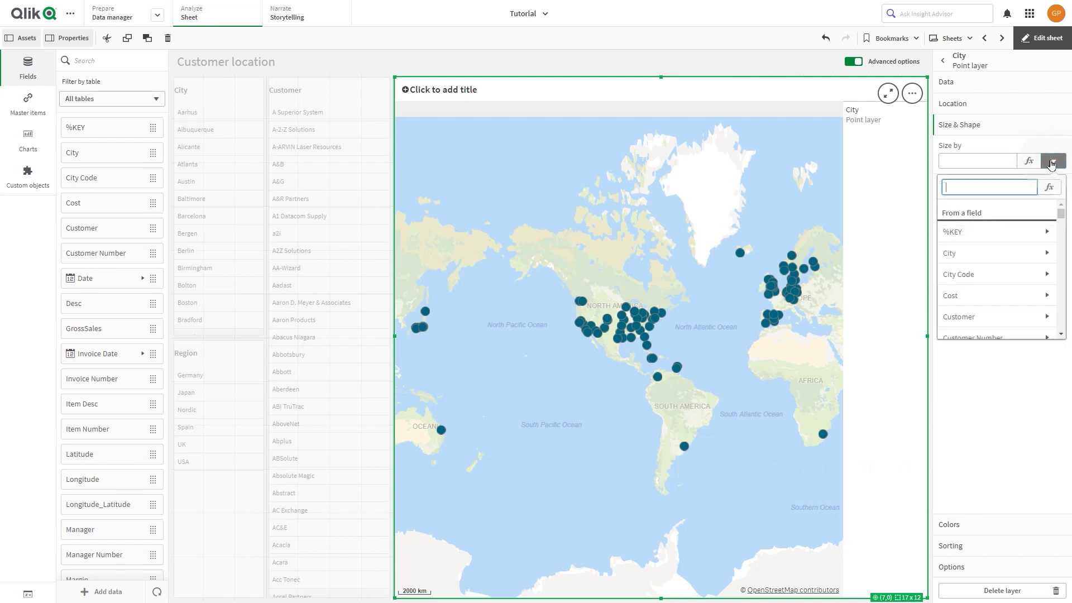
pyautogui.write('sales')
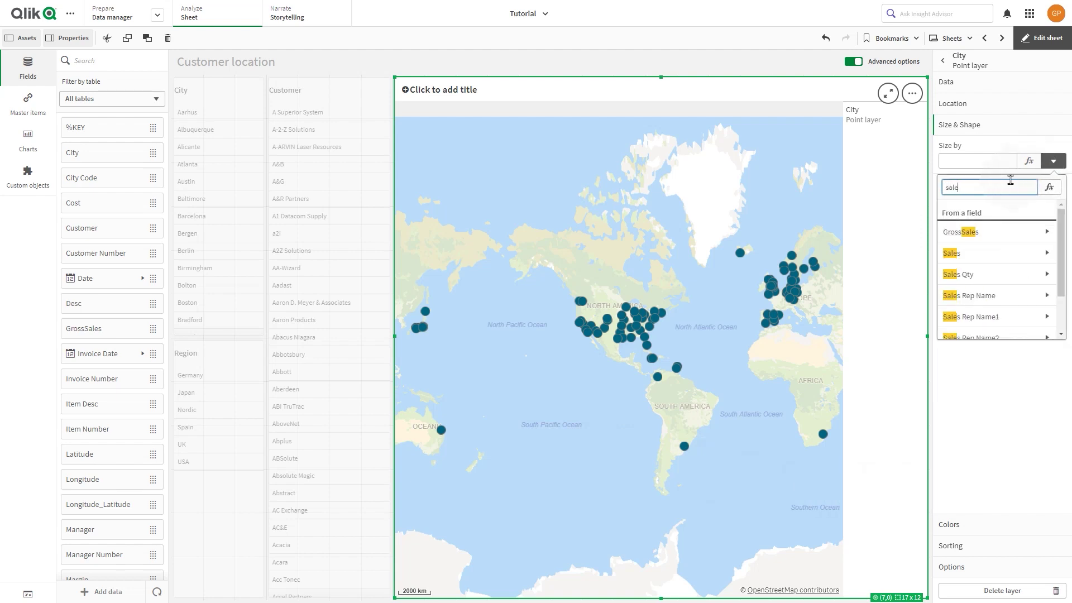
pyautogui.click(1008, 250)
pyautogui.click(961, 226)
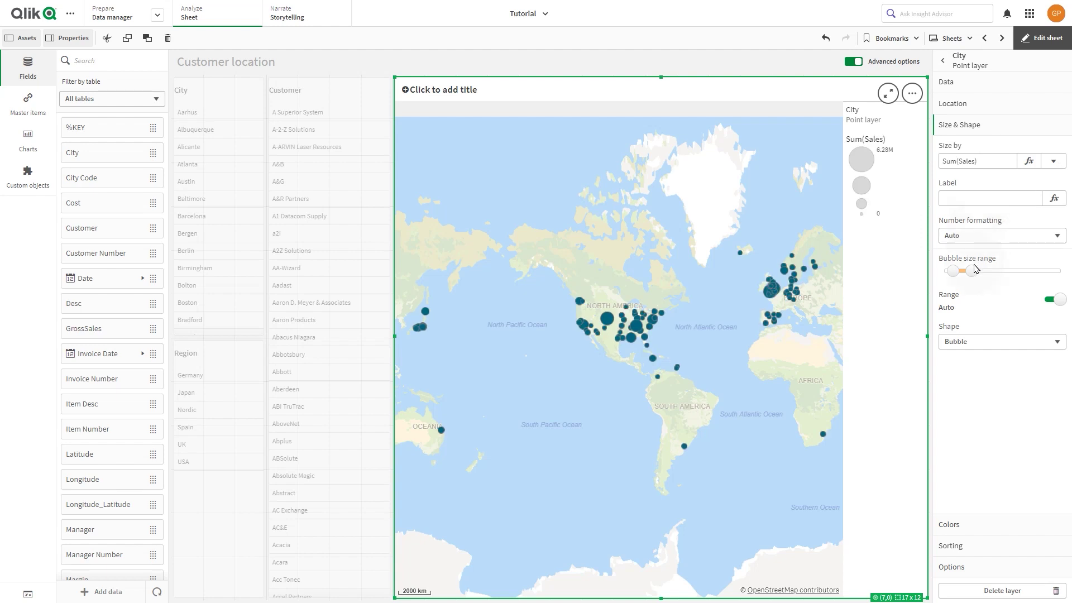
pyautogui.moveTo(972, 271); pyautogui.dragTo(984, 272)
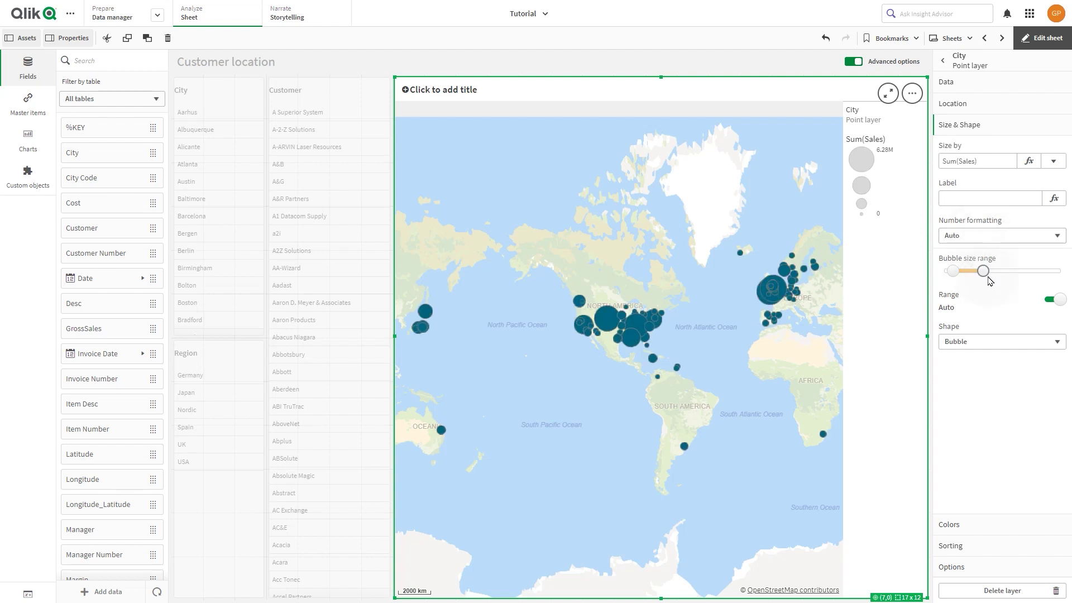
# - Color the City layer's bubbles by the measure Sum(Sales) using the Diverging gradient scheme
pyautogui.click(988, 528)
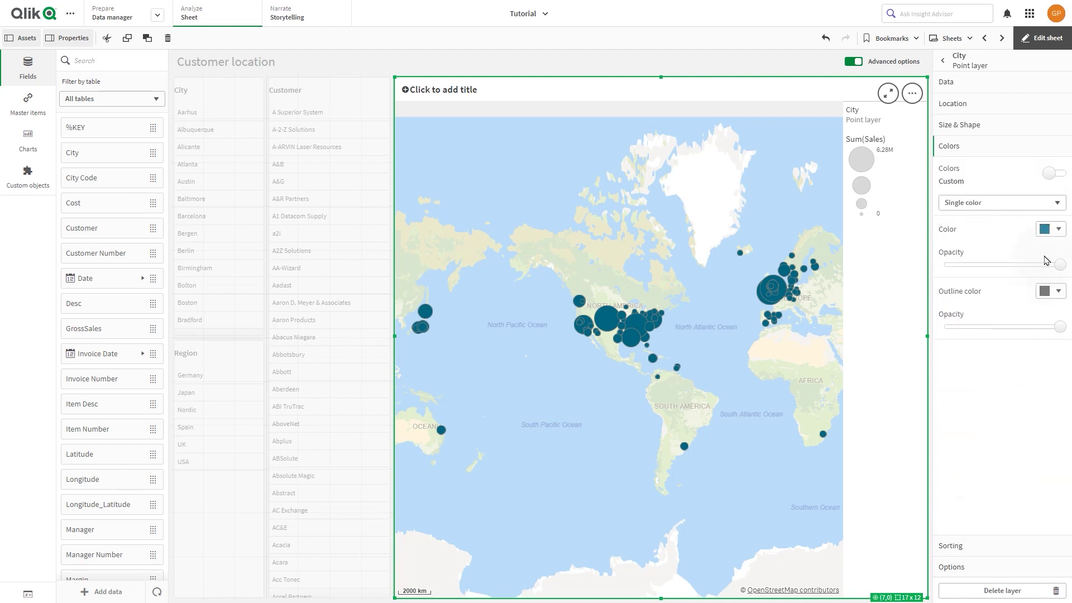
pyautogui.click(1046, 202)
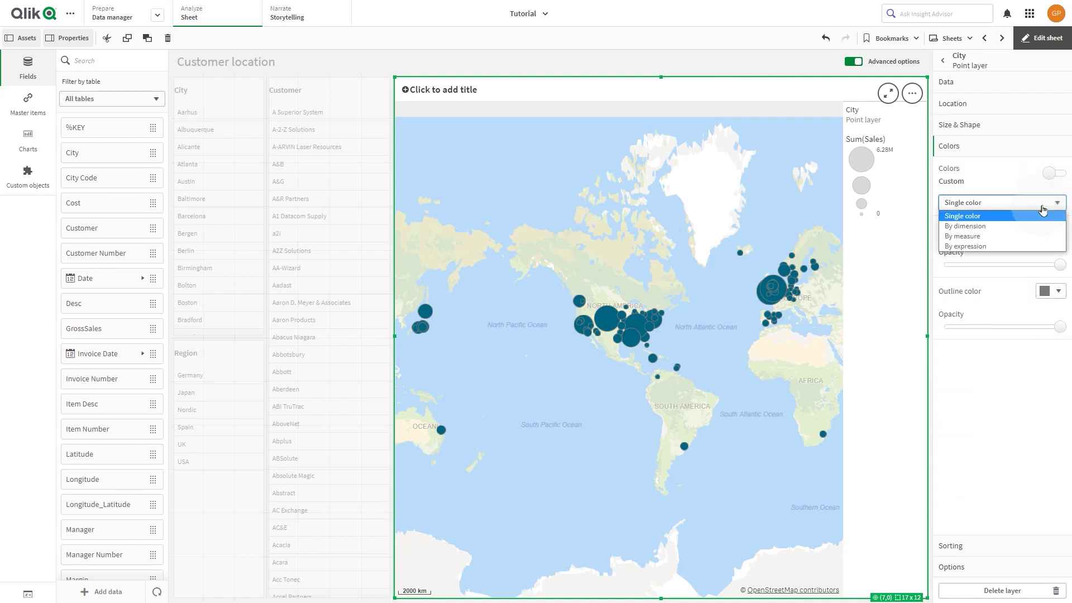
pyautogui.click(1035, 237)
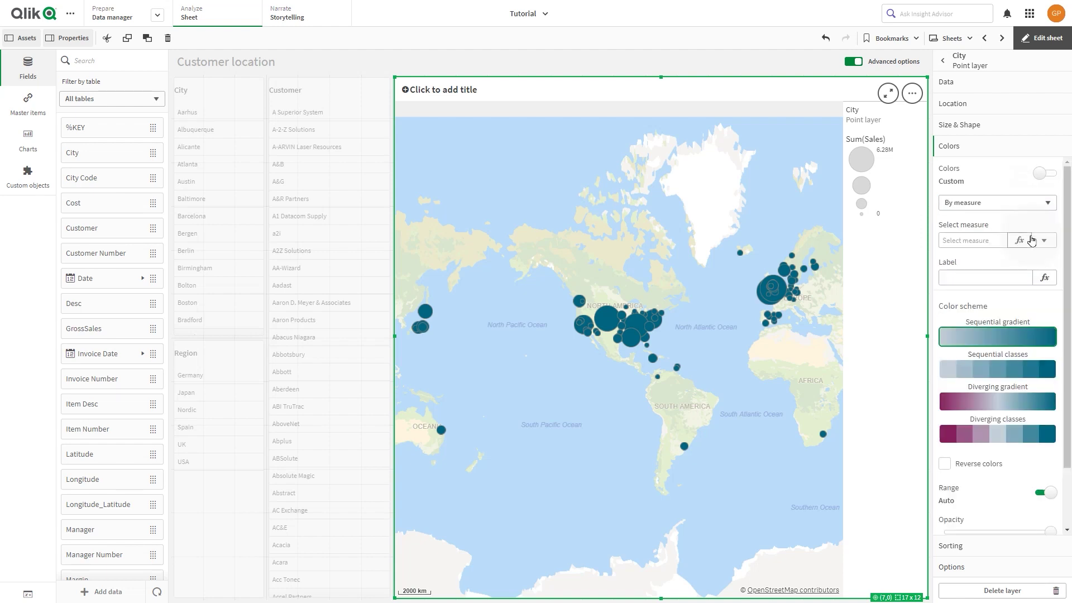
pyautogui.click(1044, 241)
pyautogui.write('Sa')
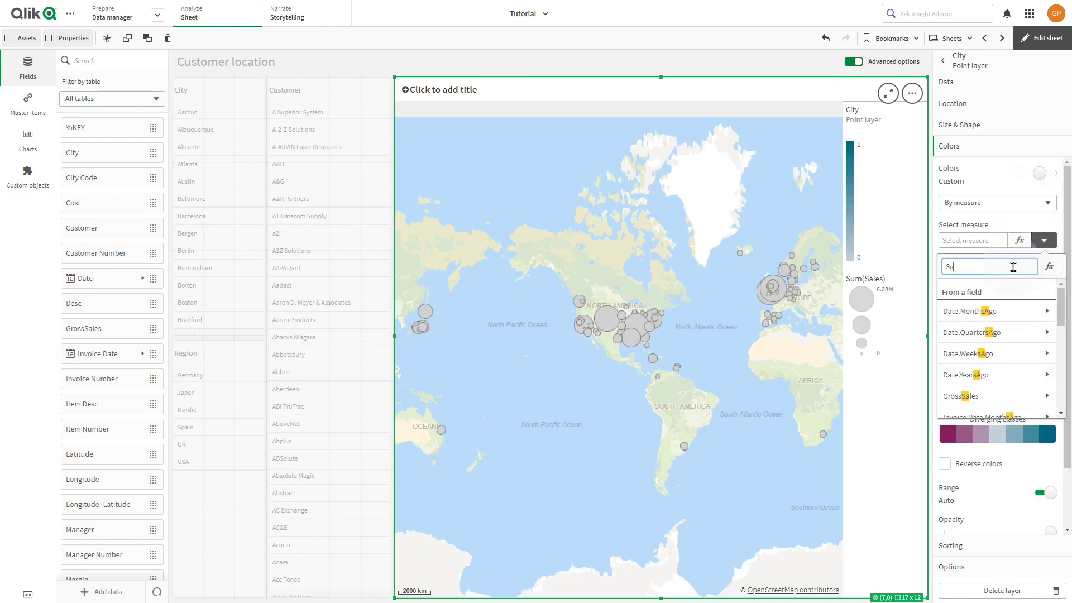
pyautogui.write('les')
pyautogui.click(984, 332)
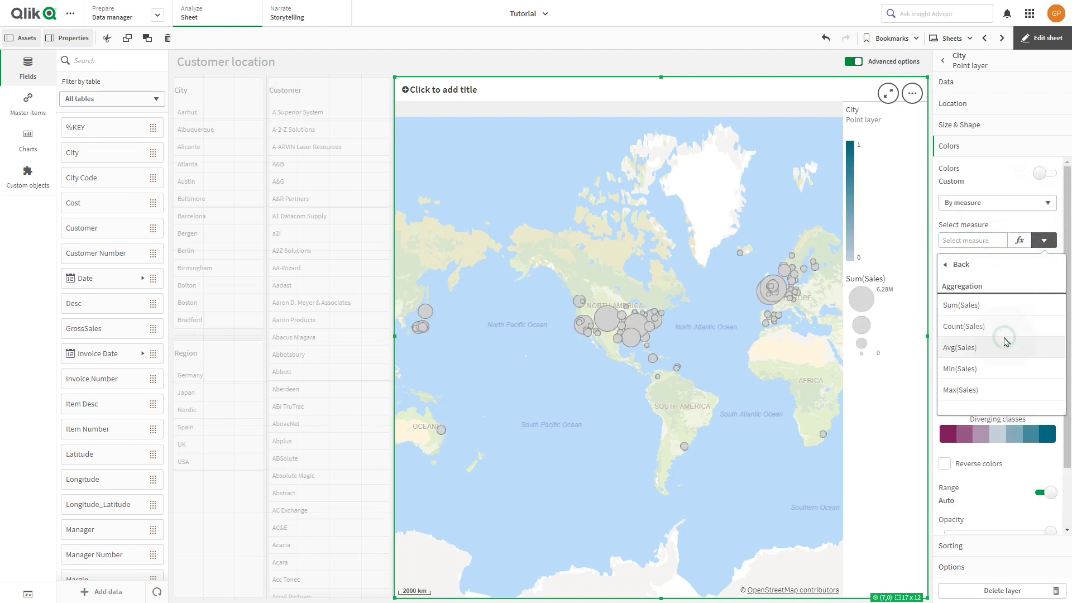
pyautogui.click(970, 305)
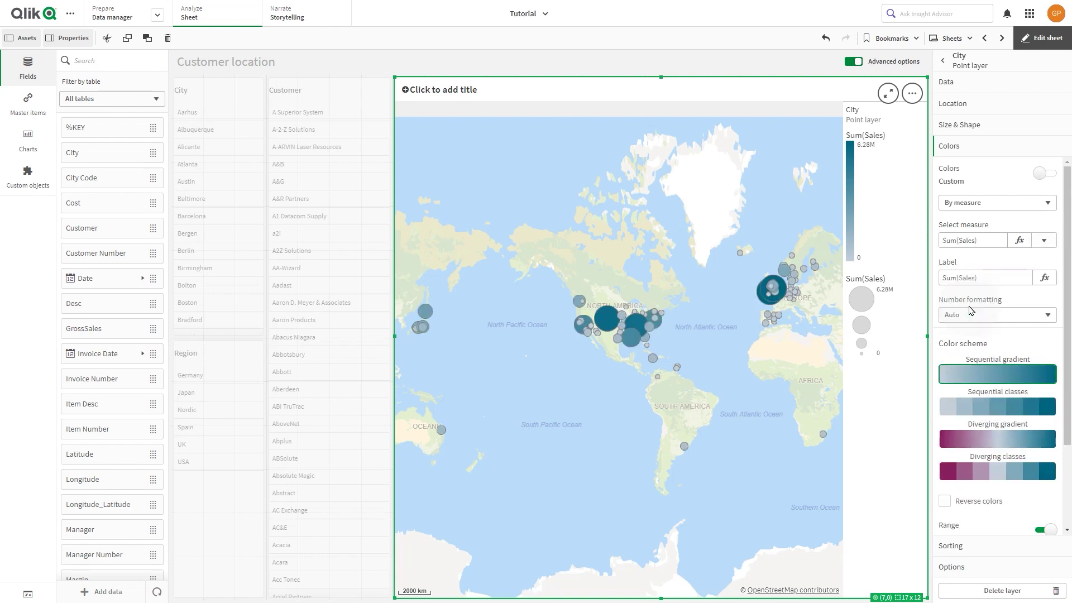
pyautogui.click(981, 442)
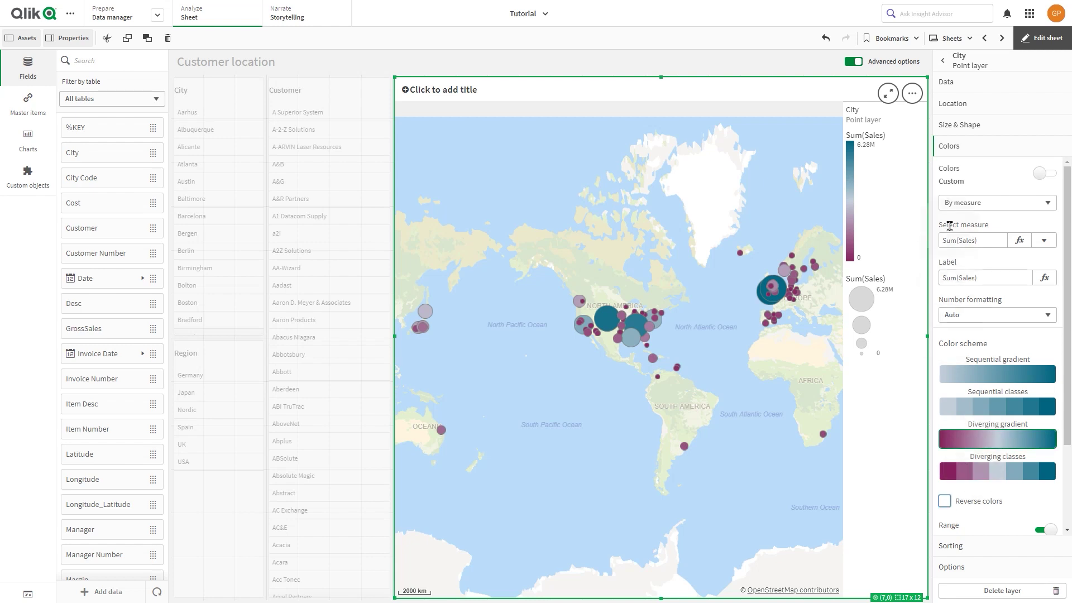
# - Hide the map's legend, title the map "Location" and leave sheet editing
pyautogui.click(943, 61)
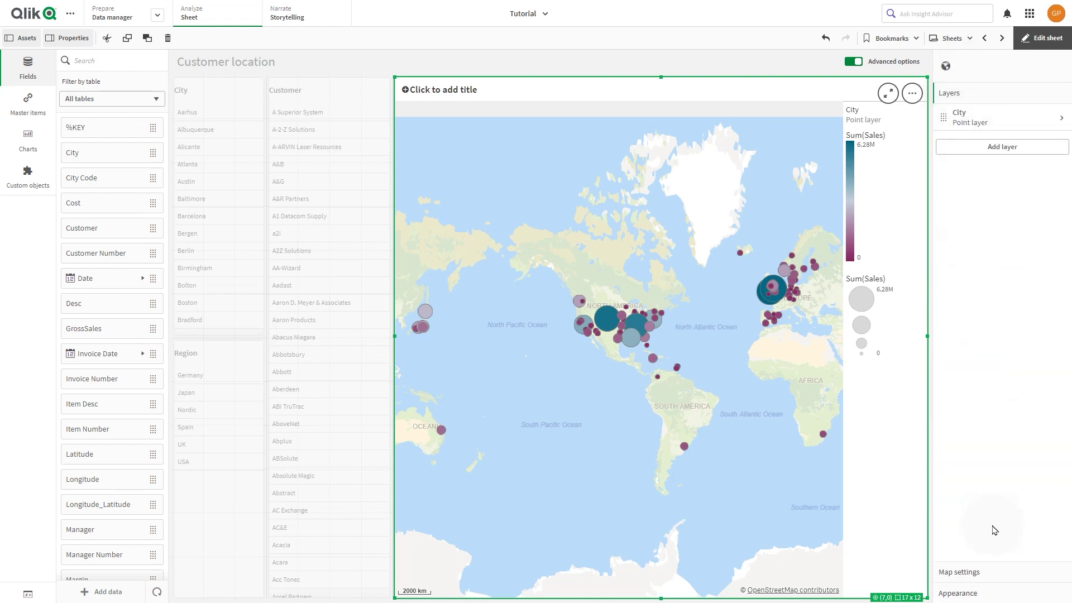
pyautogui.click(975, 594)
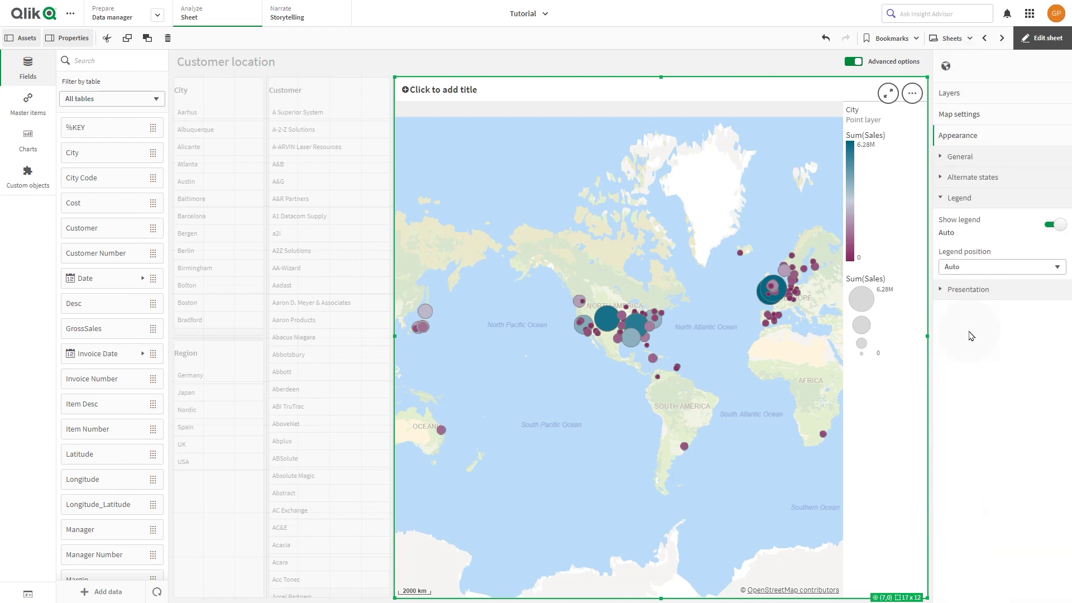
pyautogui.click(1057, 225)
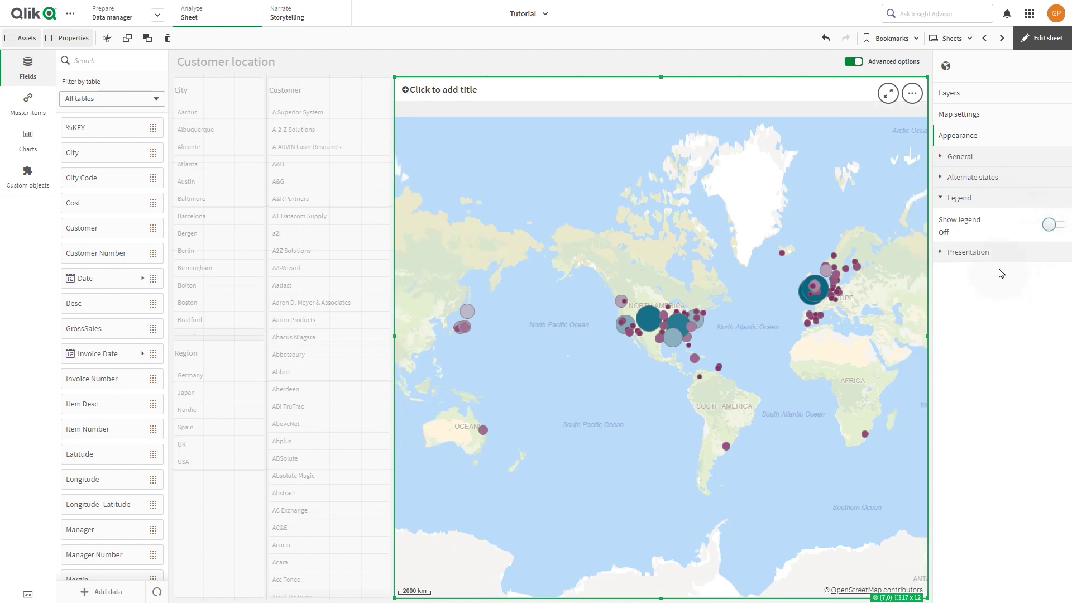
pyautogui.click(513, 93)
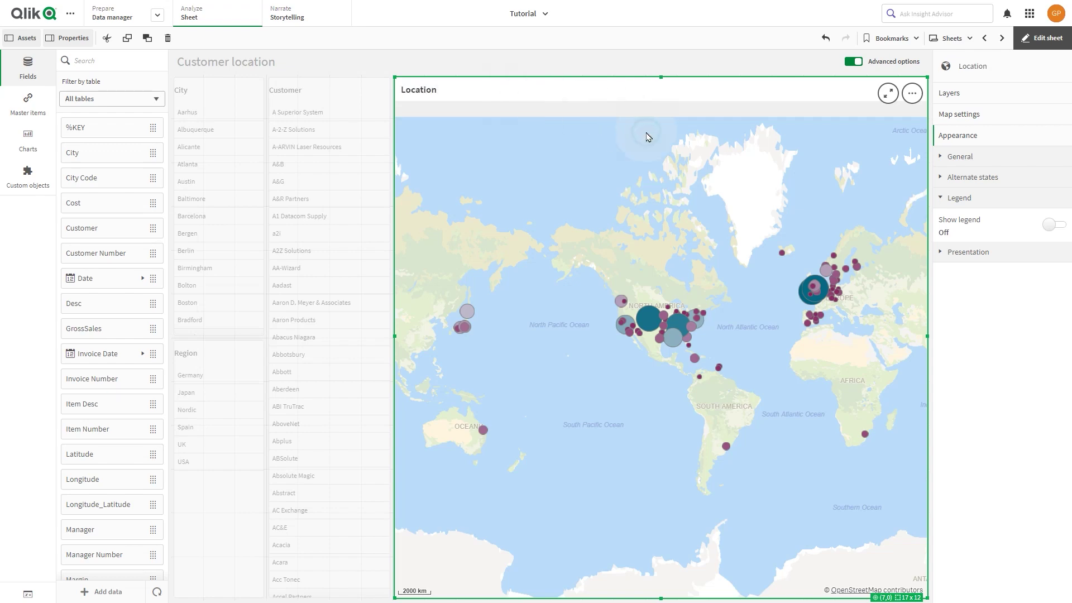
pyautogui.click(1039, 38)
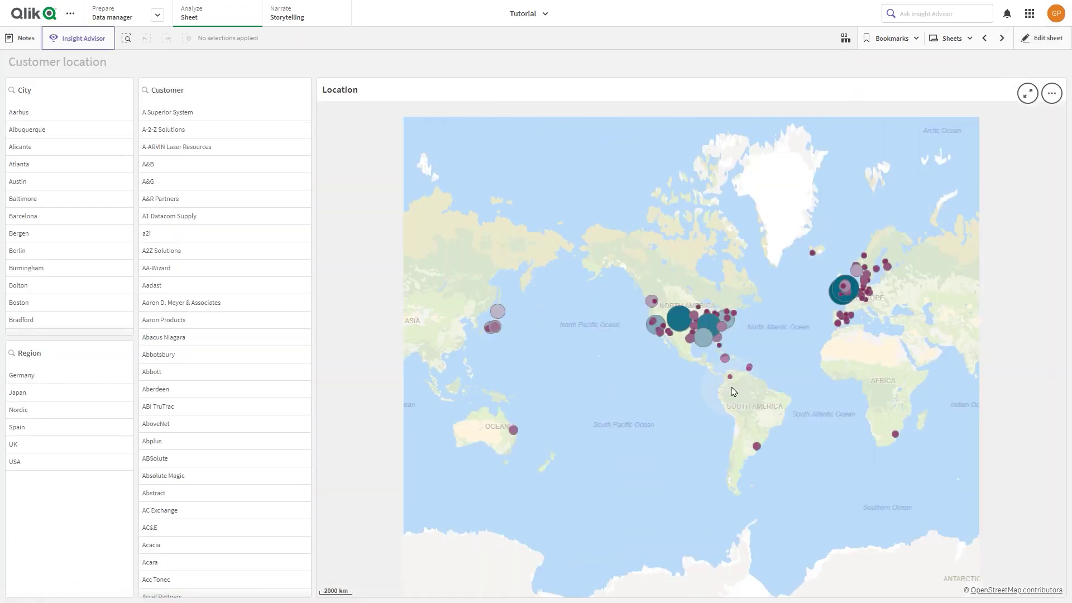
# - Go to the empty Insights sheet and open it for editing
pyautogui.click(1001, 38)
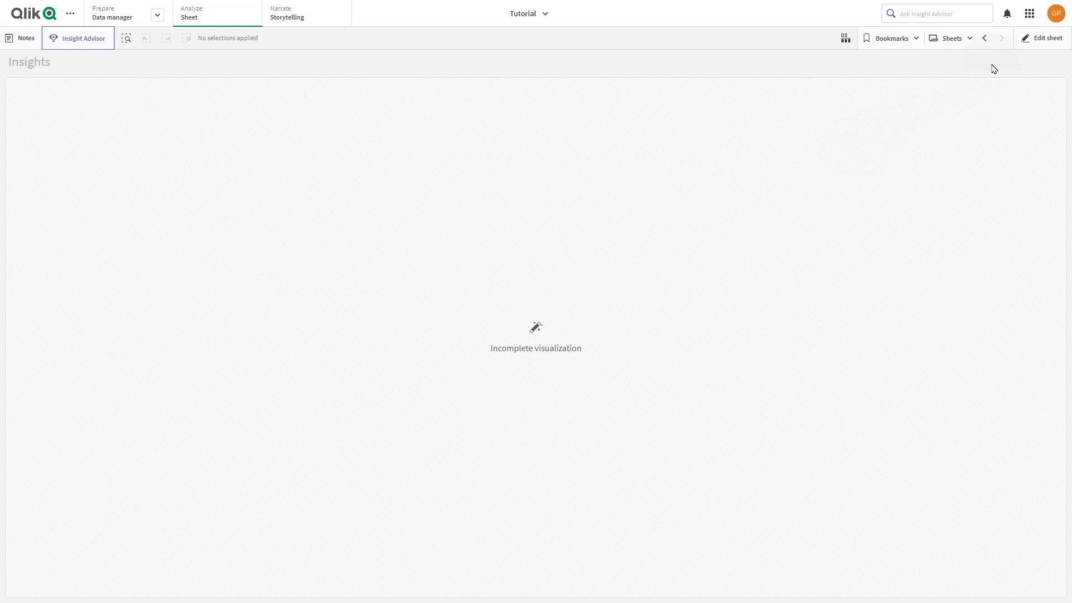
pyautogui.click(1040, 38)
pyautogui.click(853, 60)
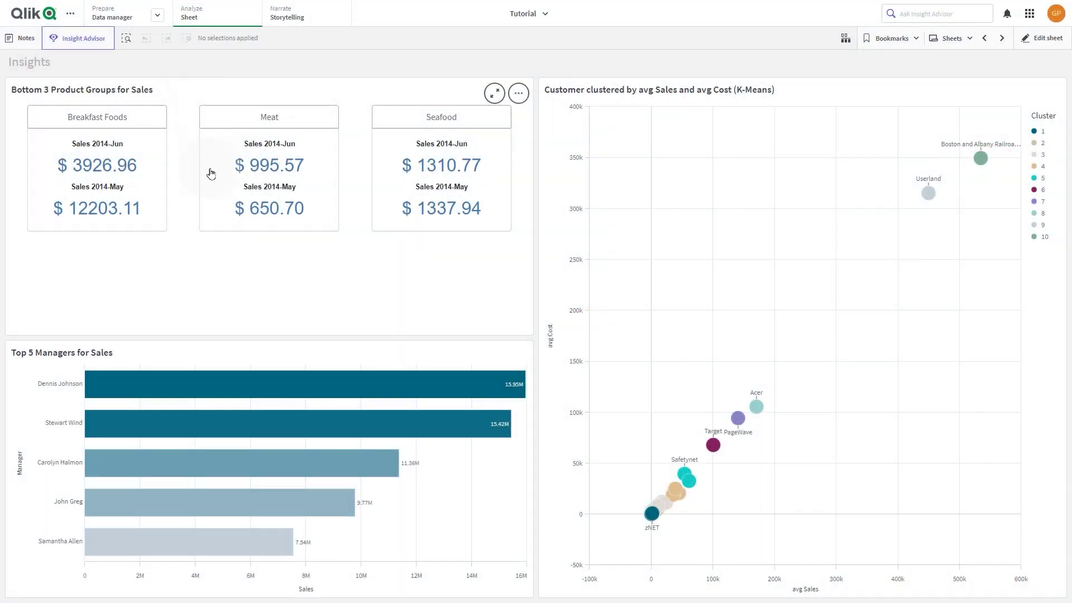
pyautogui.click(210, 373)
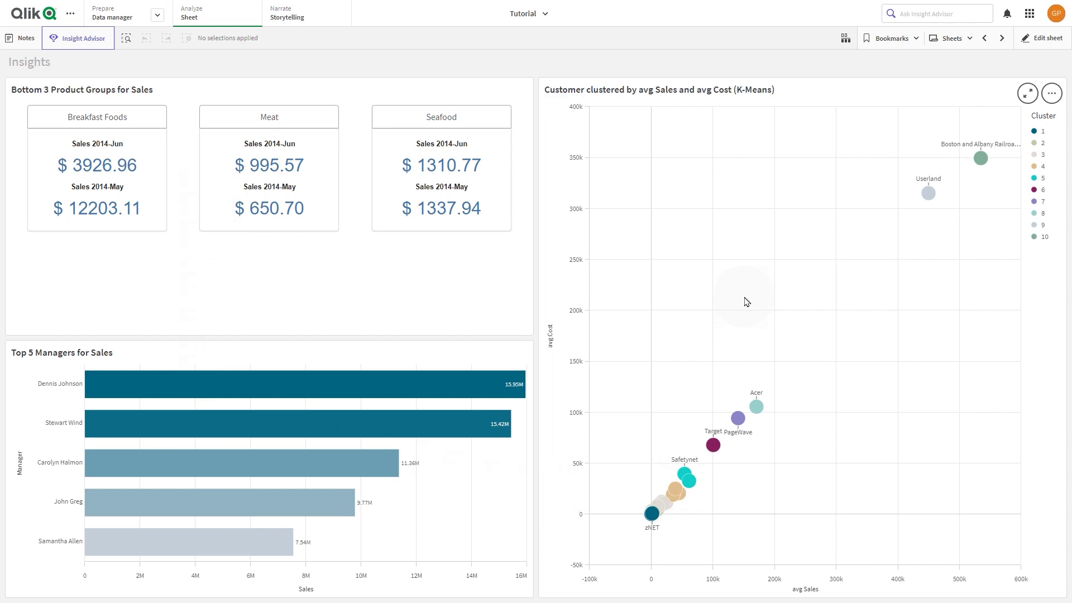
pyautogui.click(1001, 38)
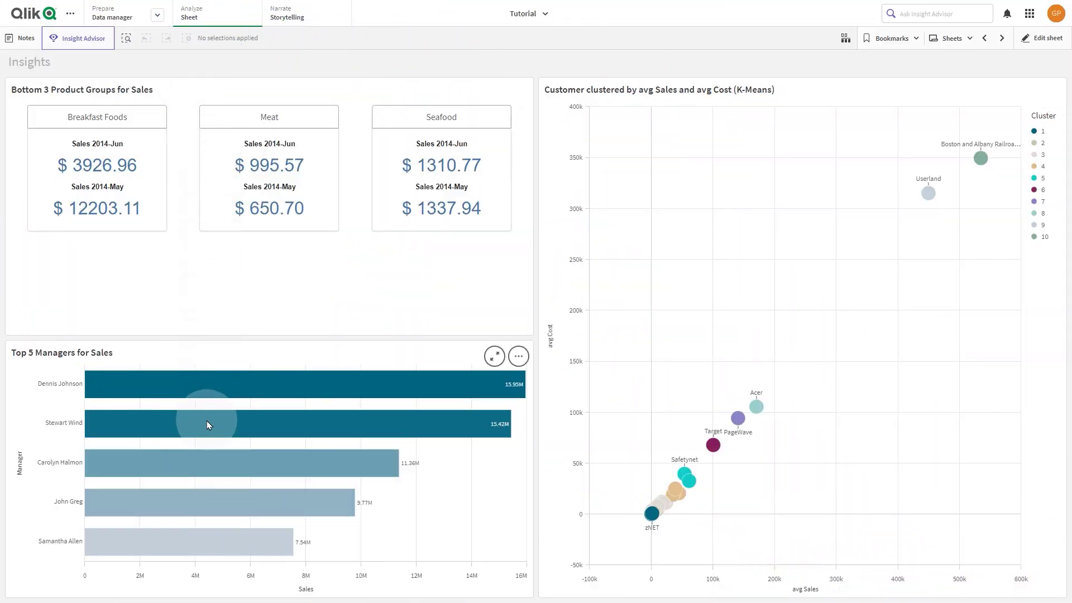
pyautogui.moveTo(207, 421)
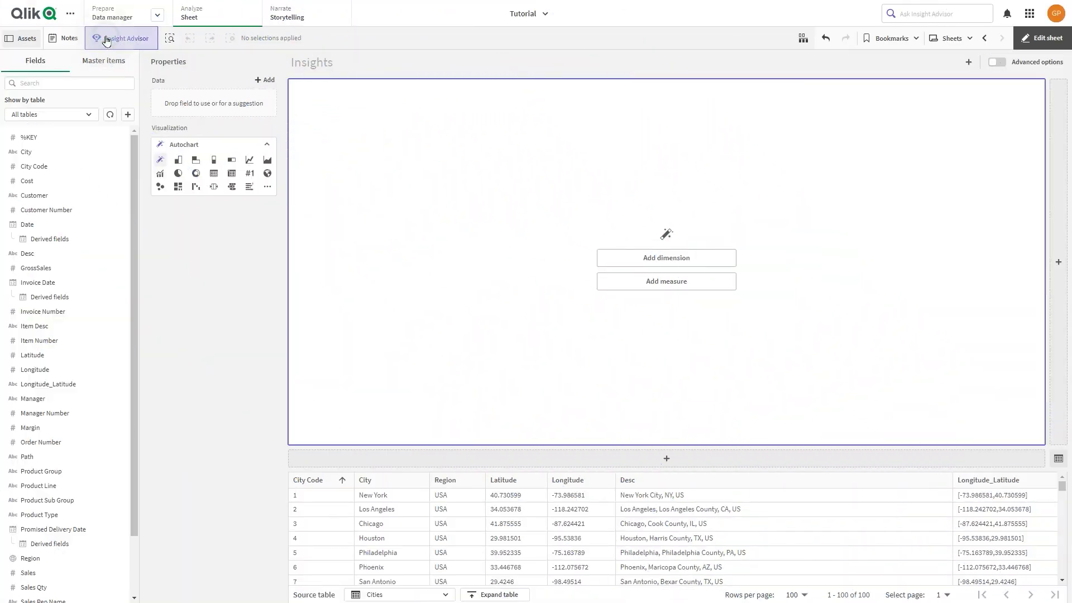
# - Ask Insight Advisor "who are the top five managers for sales"
pyautogui.click(106, 39)
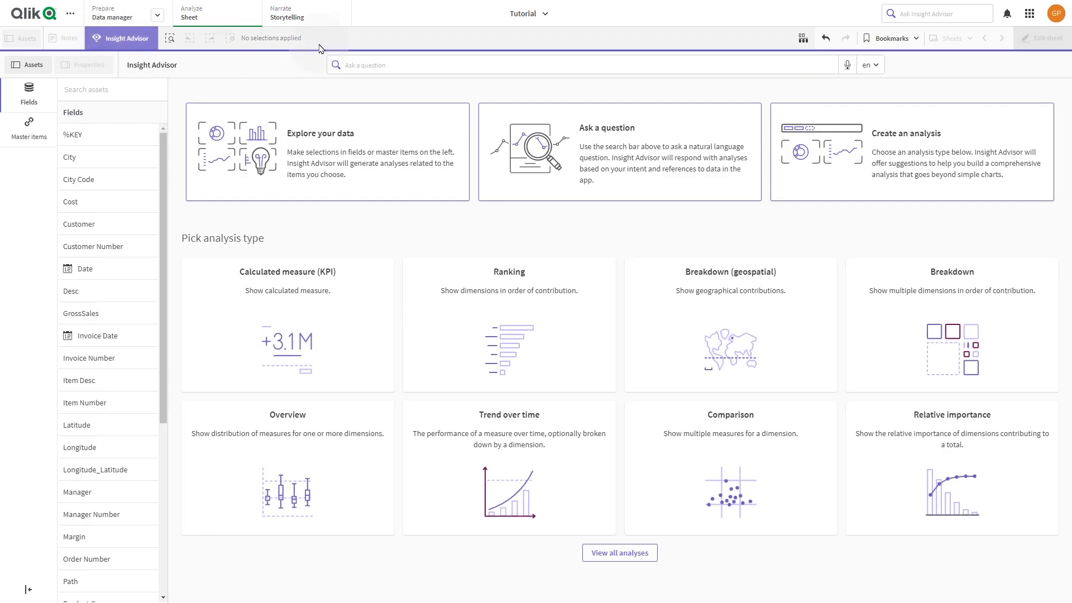
pyautogui.write('who are the')
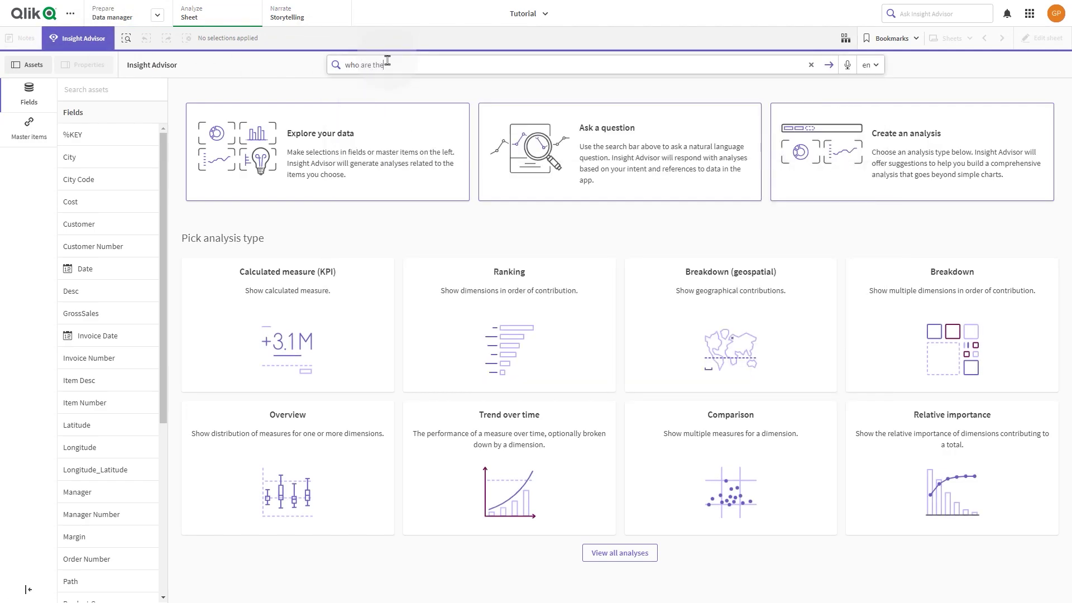
pyautogui.write(' top five managers for sales')
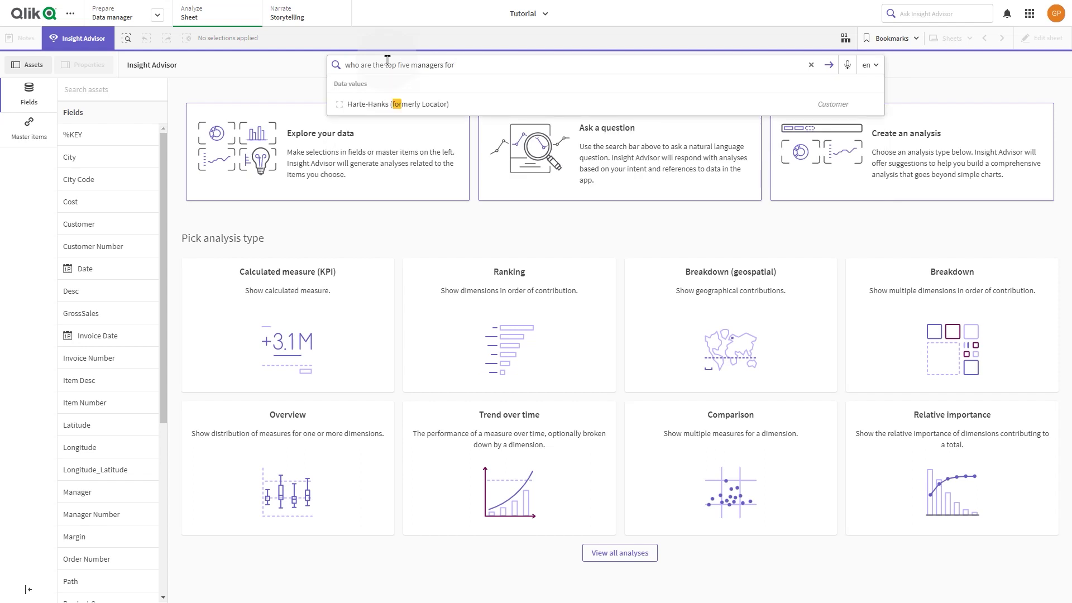
pyautogui.click(832, 67)
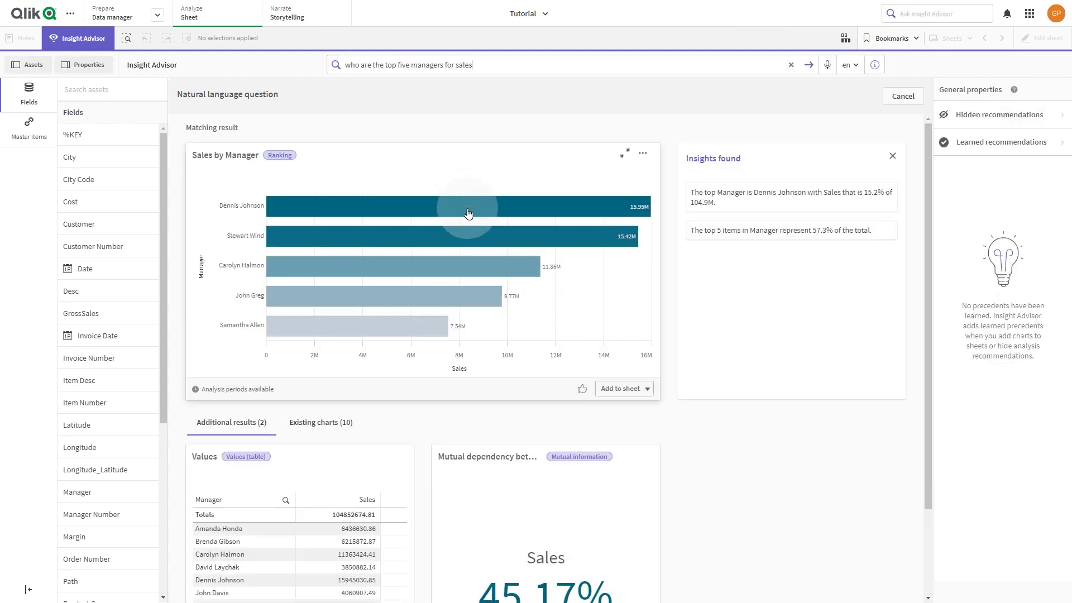
# - Add the Sales by Manager ranking chart to the Insights sheet and return to that sheet
pyautogui.click(635, 390)
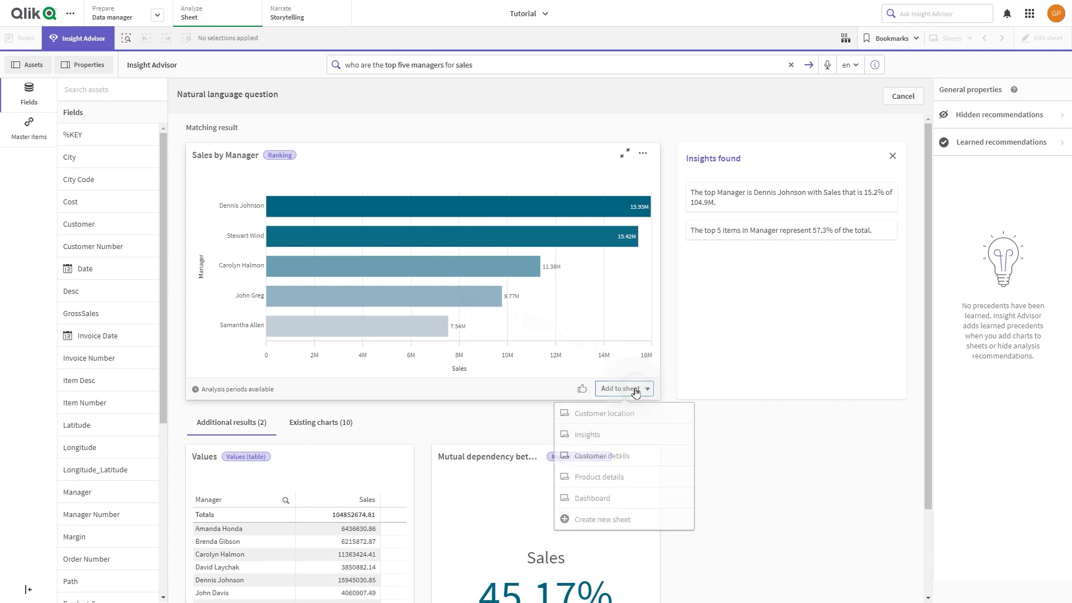
pyautogui.click(585, 438)
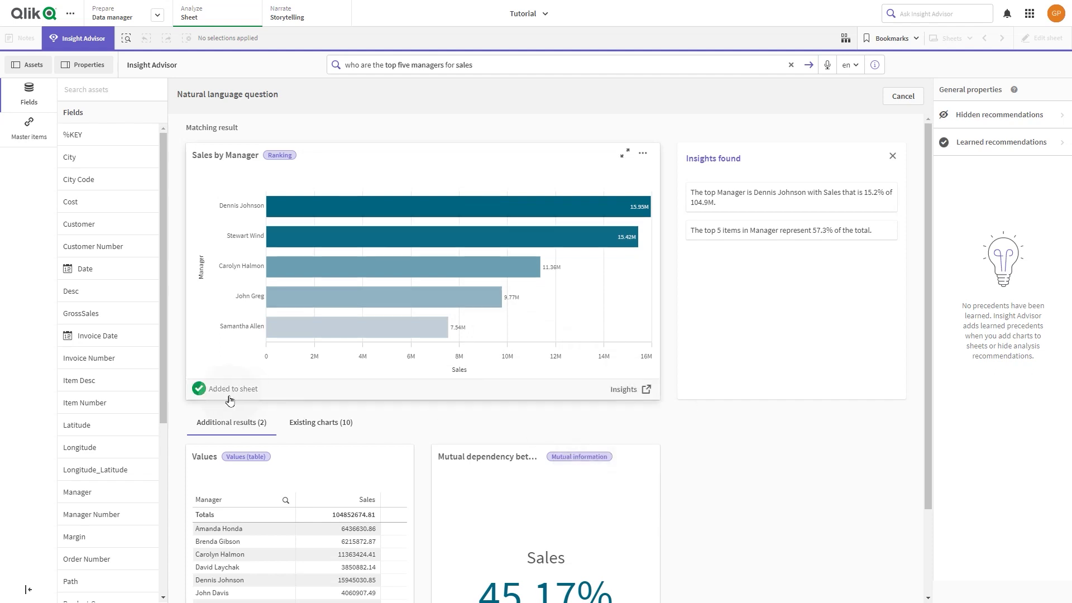
pyautogui.click(78, 41)
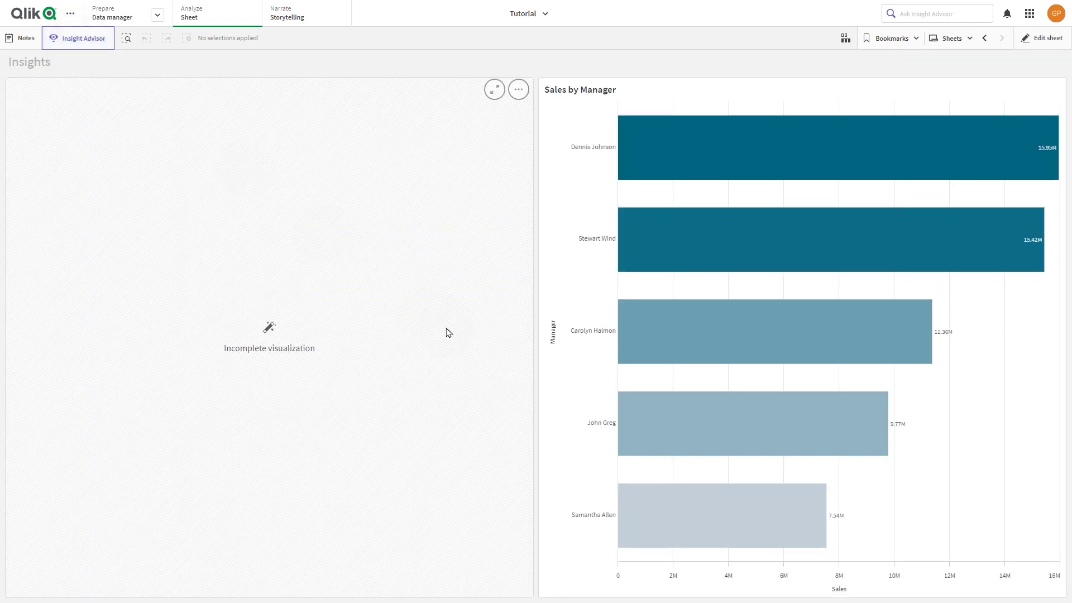
# - Edit the Insights sheet and rename the Sales by Manager chart "Top 5 Managers for Sales"
pyautogui.click(1042, 38)
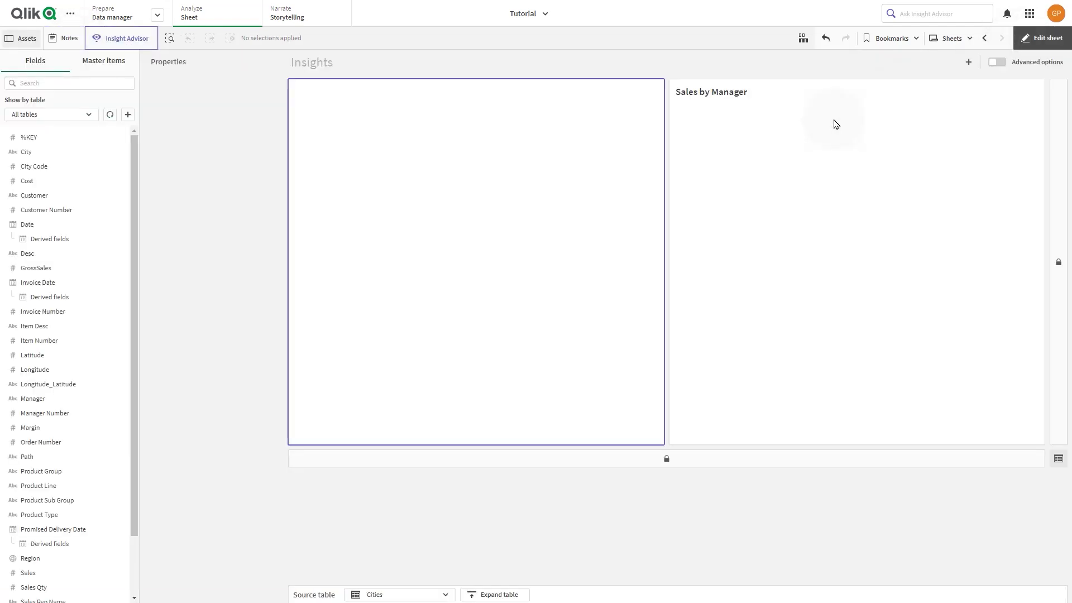
pyautogui.click(836, 124)
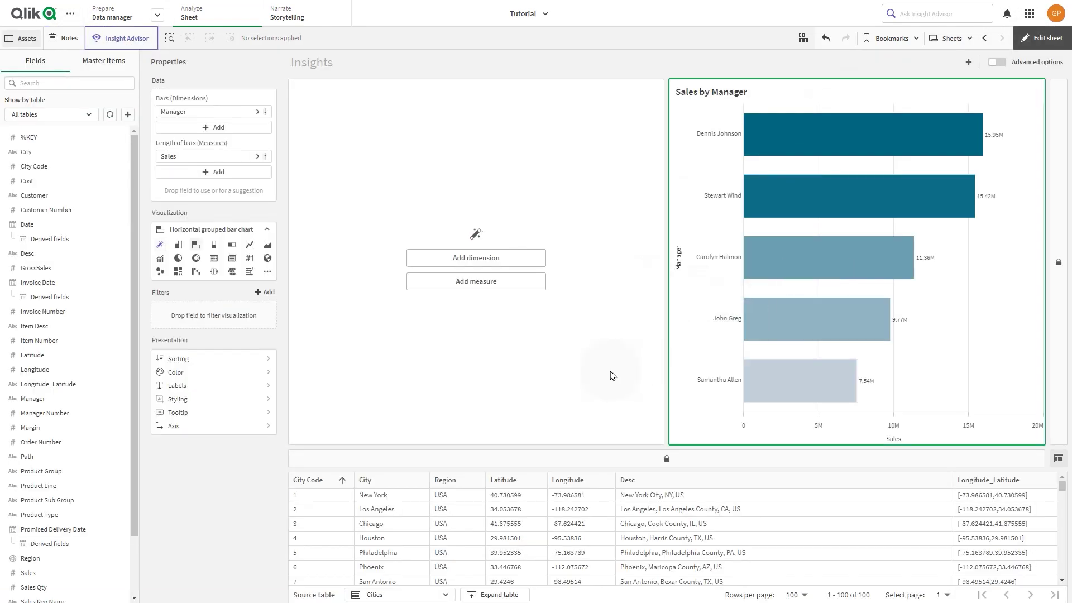
pyautogui.click(239, 386)
pyautogui.hotkey('ctrl', 'a')
pyautogui.write('Top 5 Managers for Sales')
pyautogui.click(248, 466)
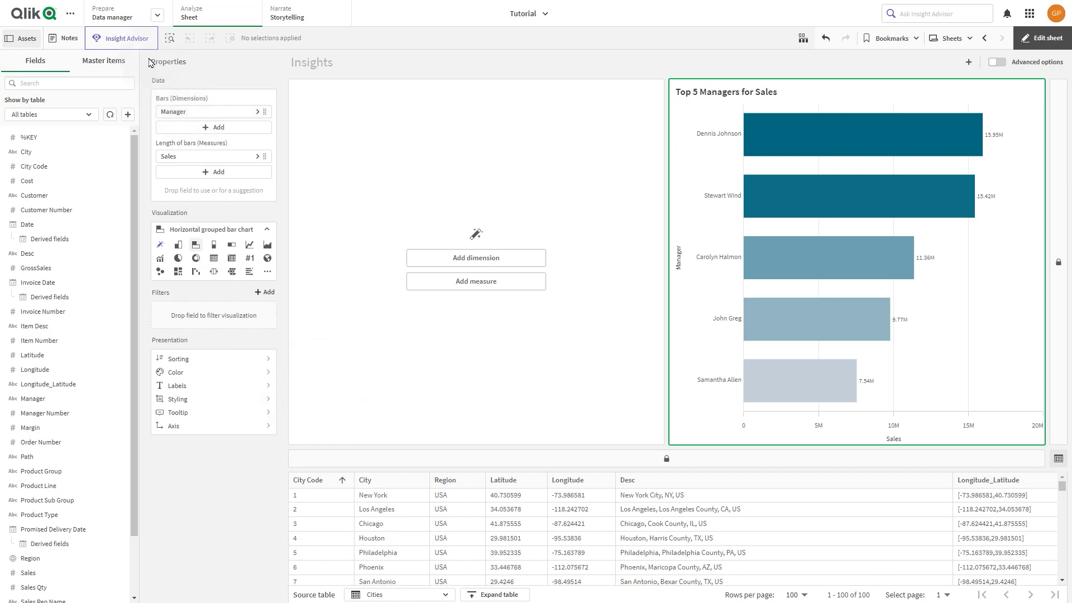
# - Ask Insight Advisor "what are the 3 lowest product group for Sales"
pyautogui.click(134, 41)
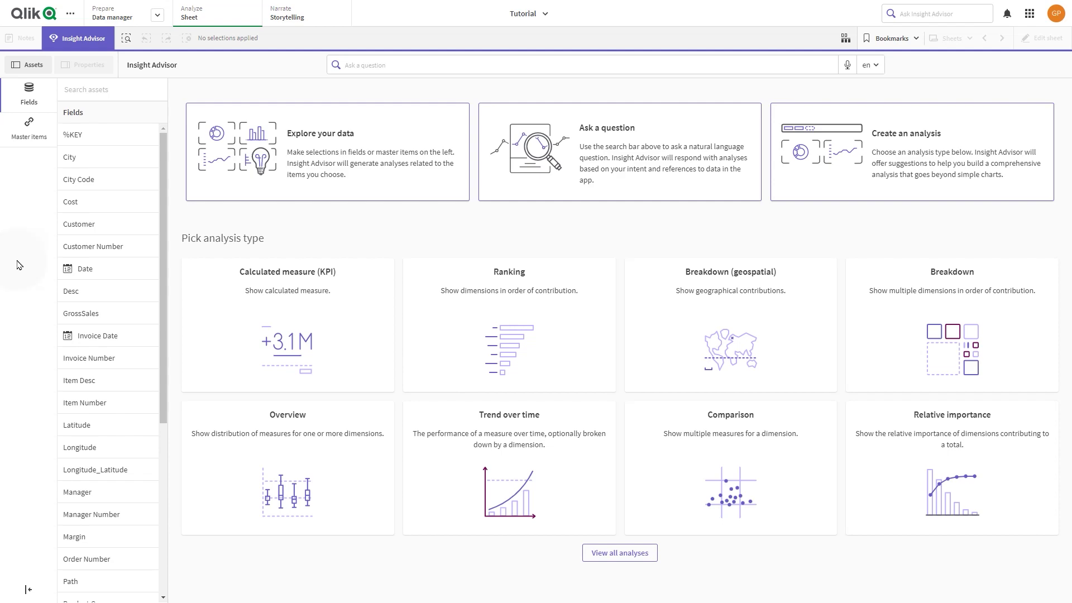
pyautogui.click(377, 64)
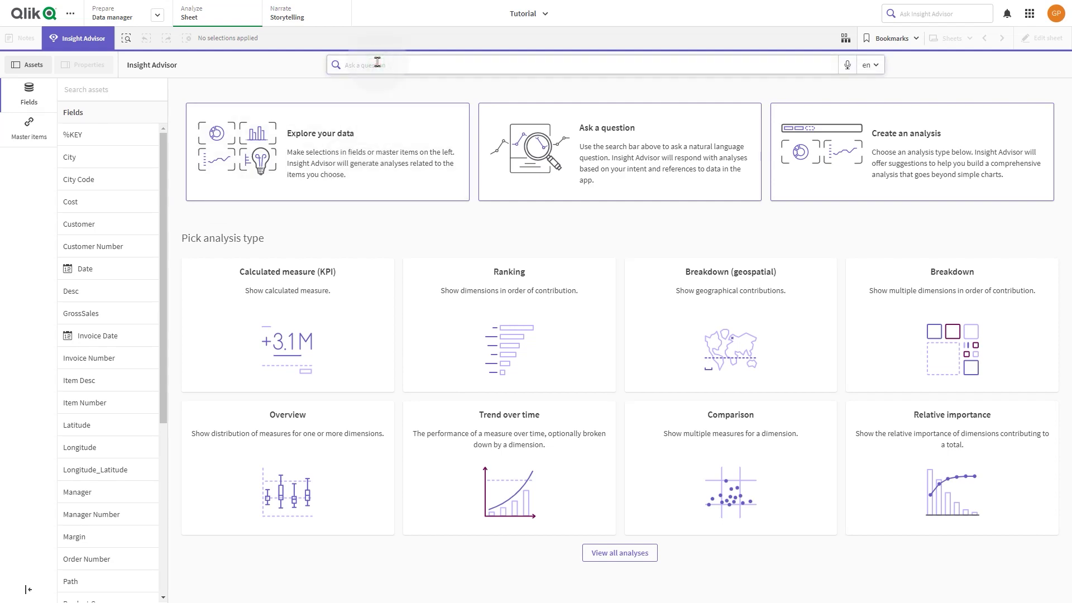
pyautogui.write('what are the 3 lowest product group for Sale')
pyautogui.press('Return')
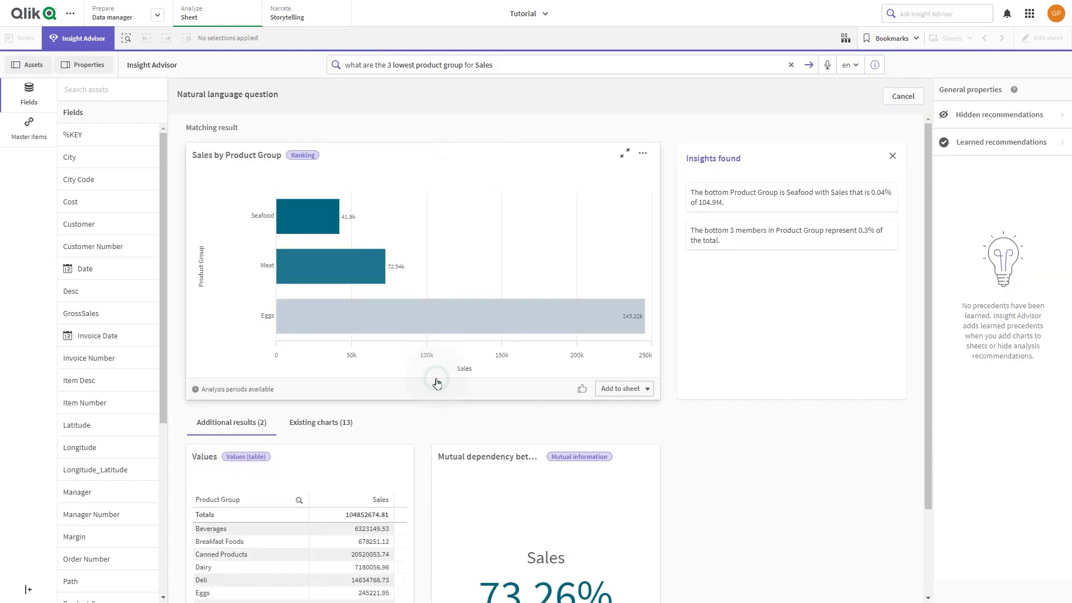
# - Change the Sales by Product Group ranking result to a Multi KPI chart
pyautogui.click(437, 382)
pyautogui.click(1038, 118)
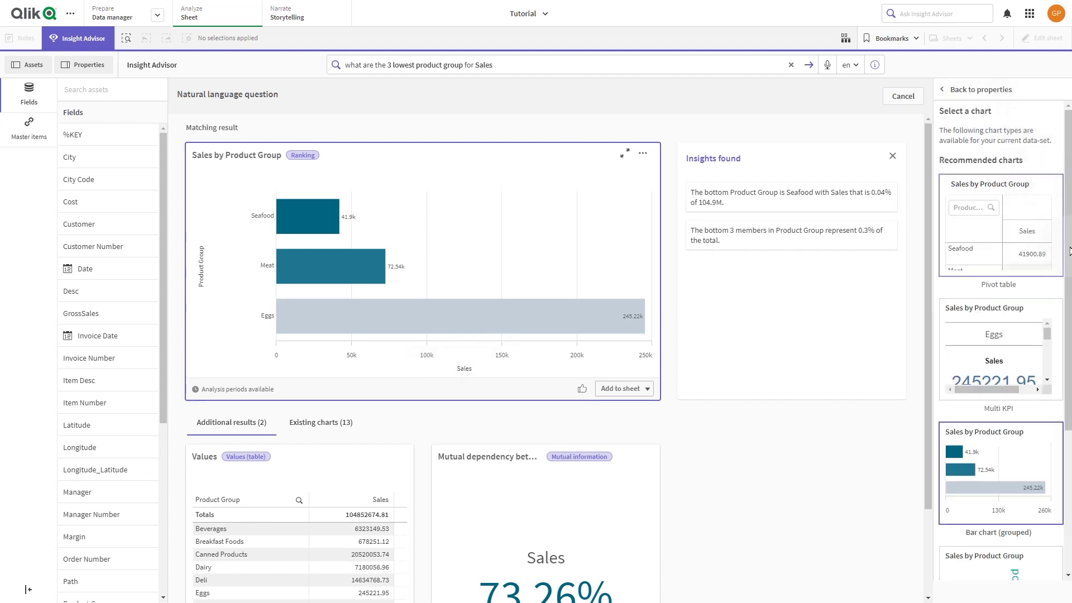
pyautogui.scroll(-1, 994, 335)
pyautogui.click(1000, 340)
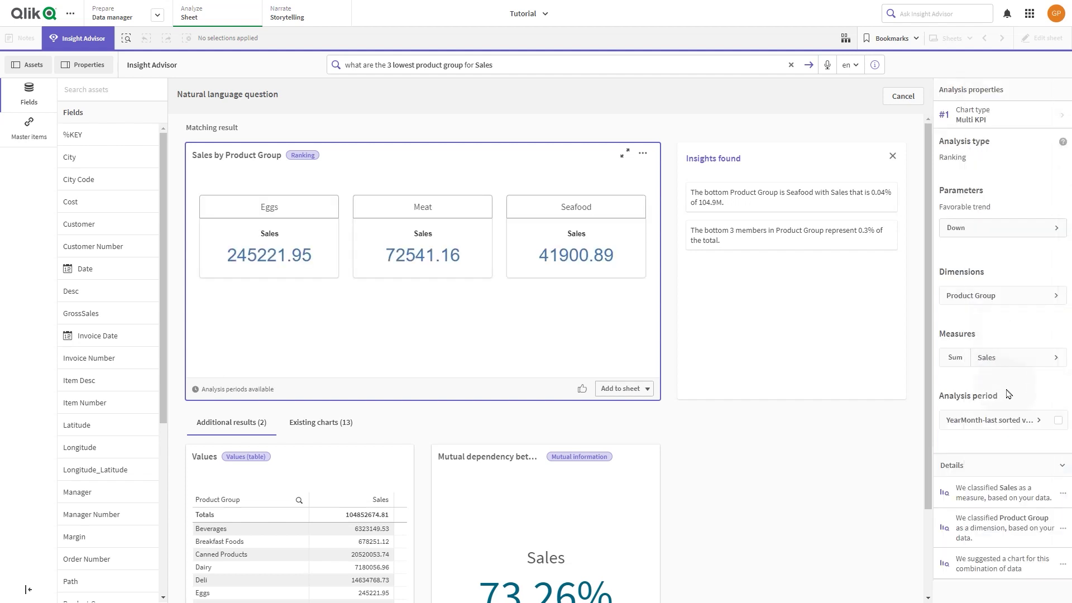
# - Apply the YearMonth-last sorted values analysis period to the Product Group Multi KPI and add it to the Insights sheet
pyautogui.click(1058, 421)
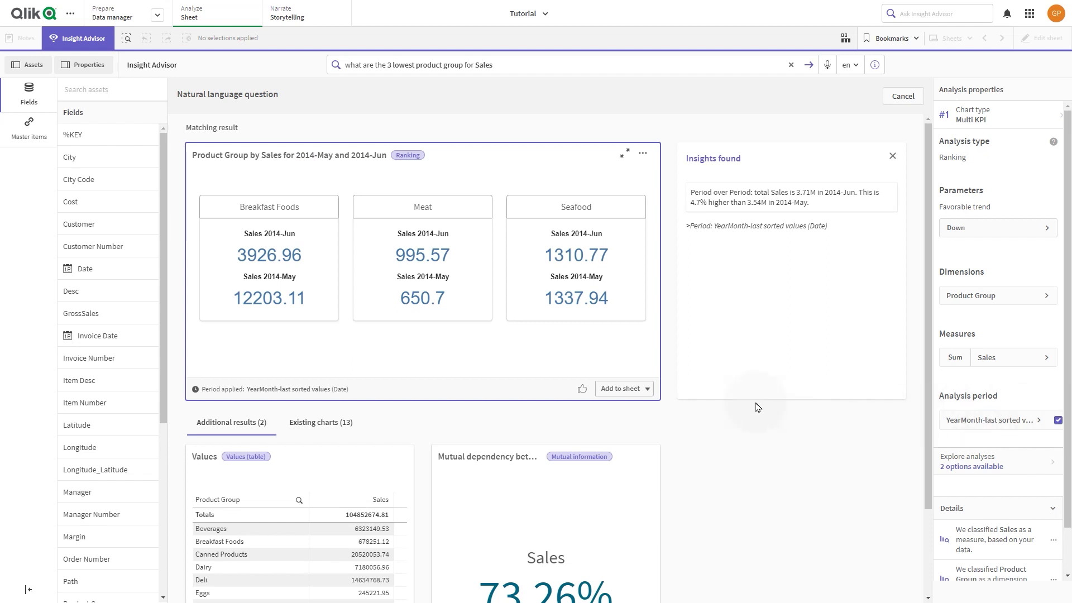
pyautogui.click(648, 390)
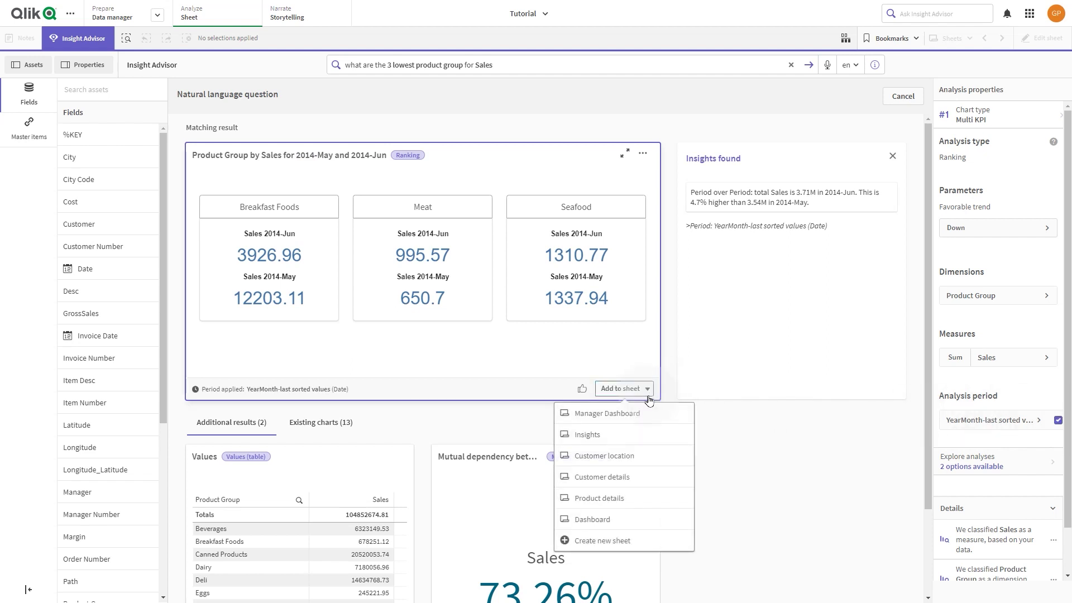
pyautogui.click(595, 436)
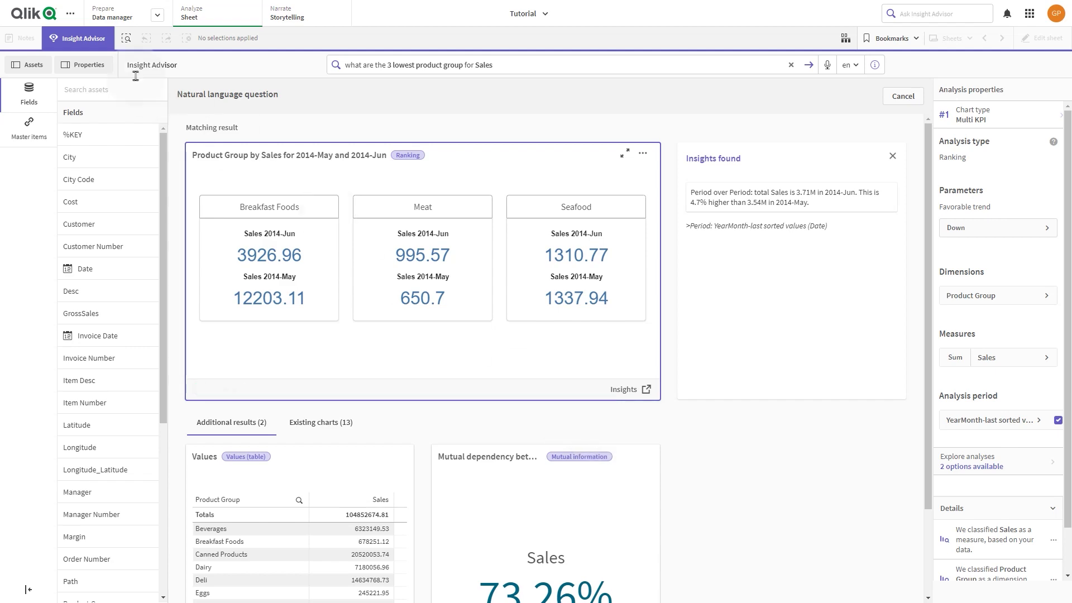
# - Return to the Insights sheet, delete its incomplete visualization with advanced editing on, and extend the Product Group KPI upward to full sheet height
pyautogui.click(92, 41)
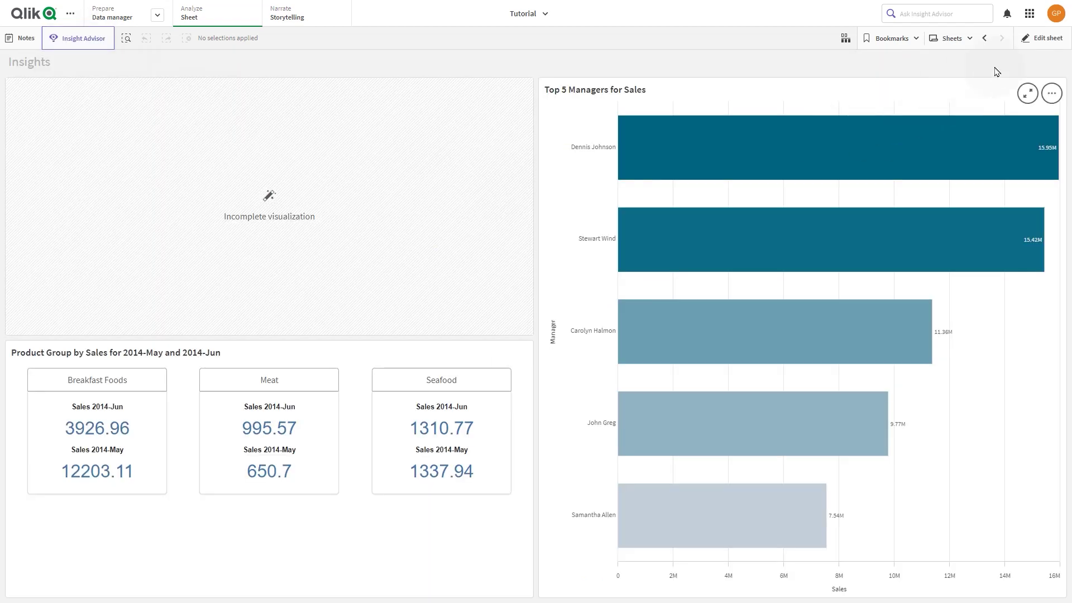
pyautogui.click(1042, 38)
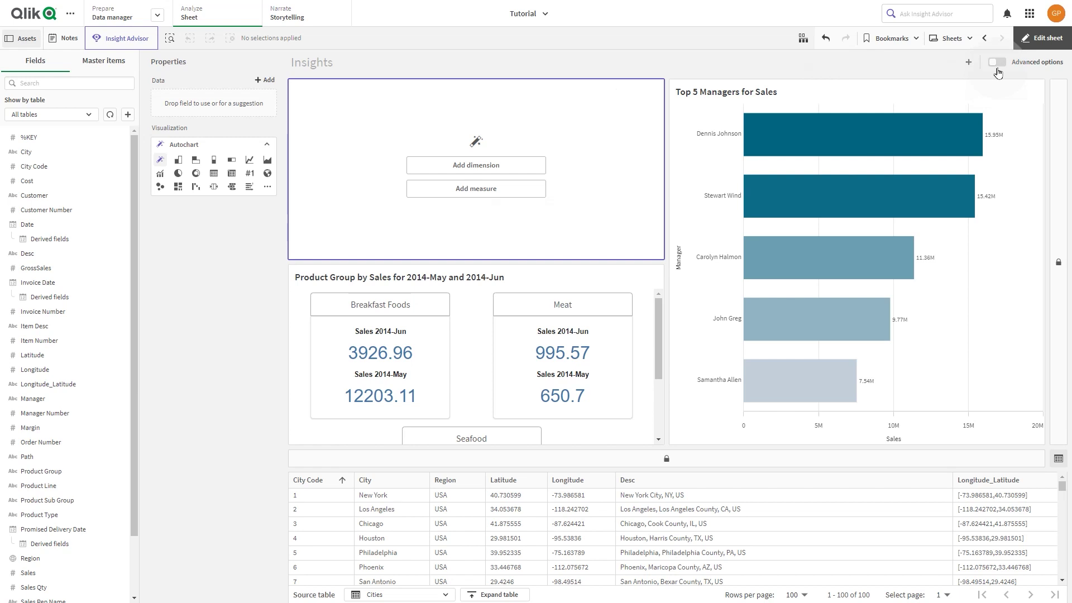
pyautogui.click(996, 64)
pyautogui.click(402, 279)
pyautogui.press('Delete')
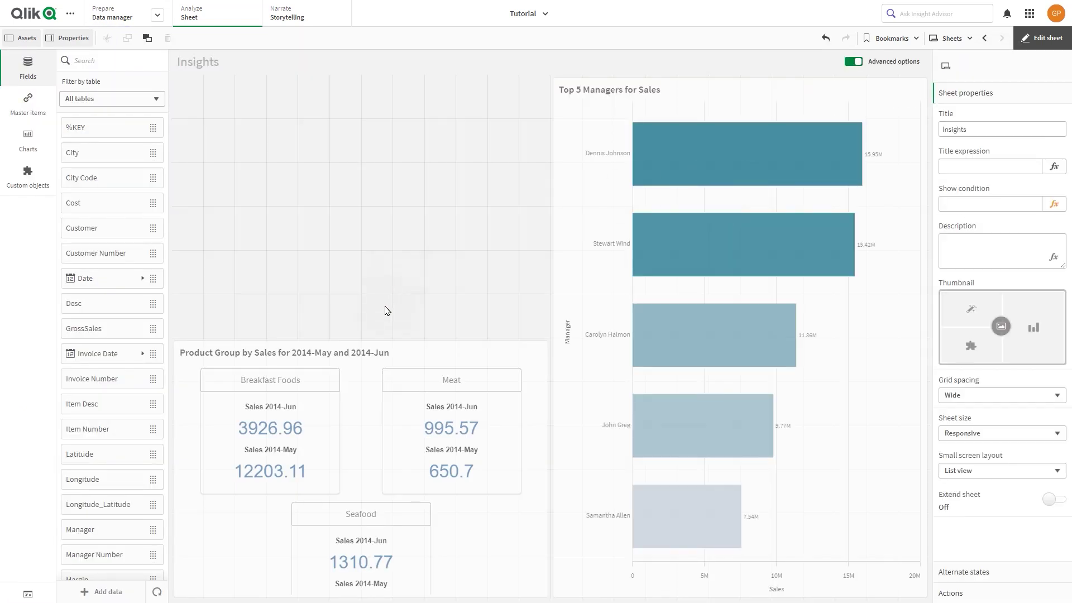
pyautogui.click(373, 351)
pyautogui.moveTo(358, 340); pyautogui.dragTo(381, 76)
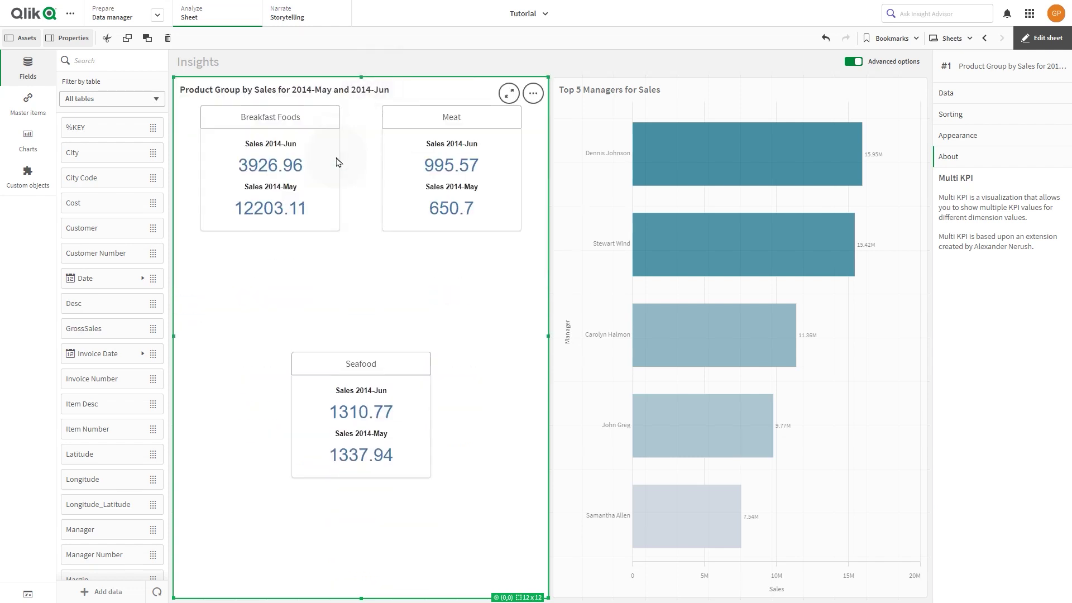
# - Set the number formatting of the Sales 2014-Jun and Sales 2014-May measures in the Multi KPI to Money
pyautogui.click(982, 91)
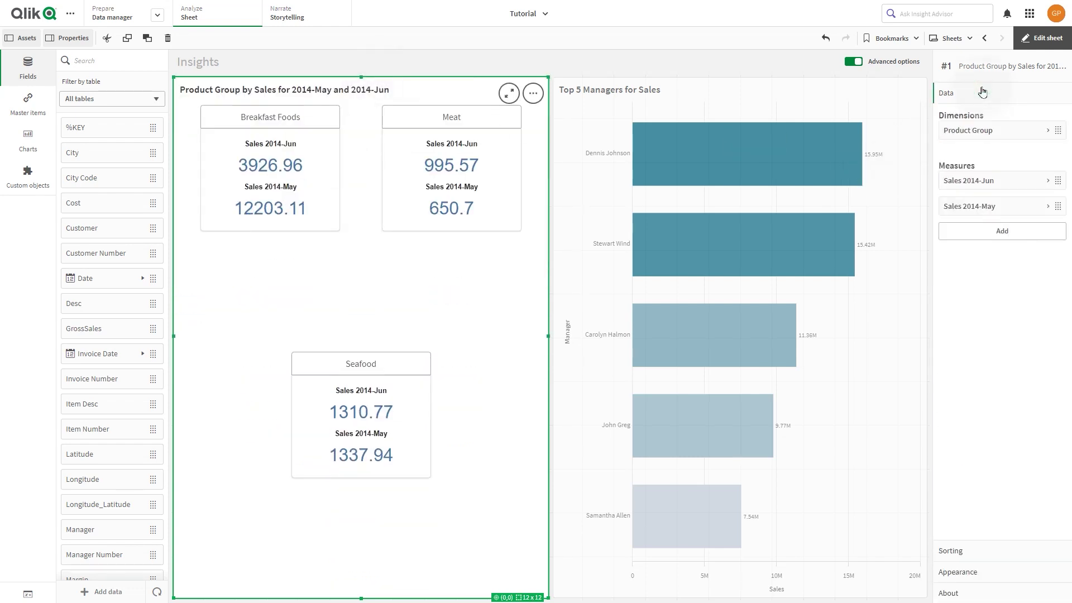
pyautogui.click(989, 179)
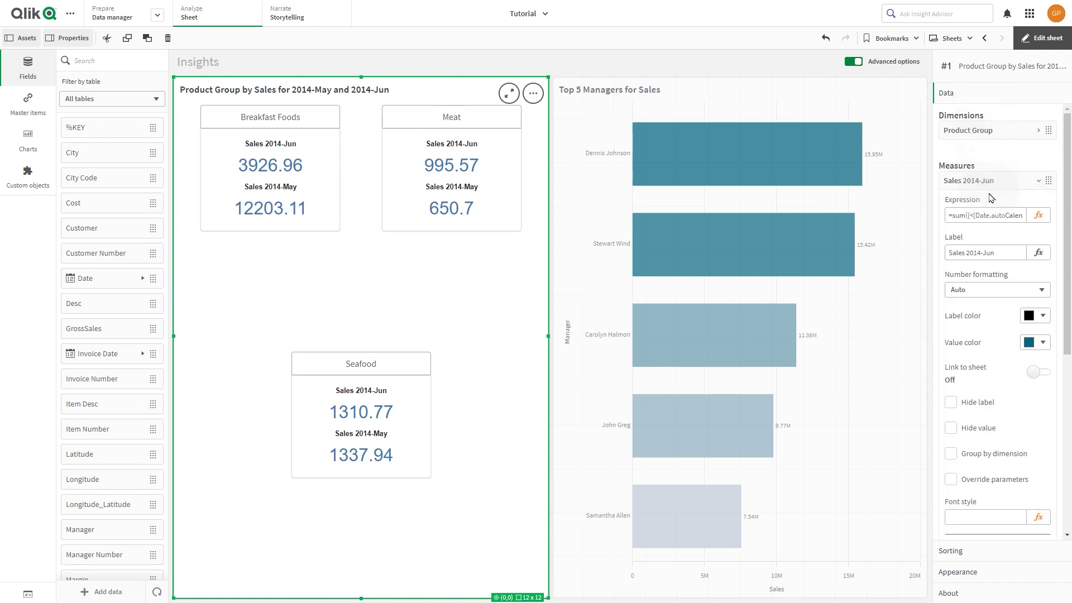
pyautogui.click(981, 291)
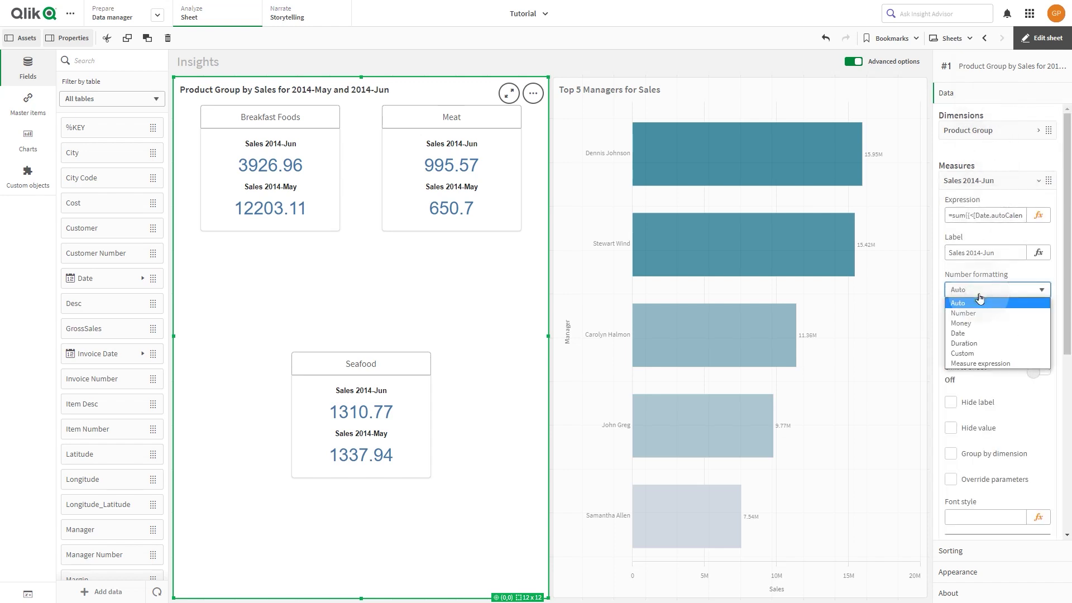
pyautogui.click(981, 328)
pyautogui.click(991, 177)
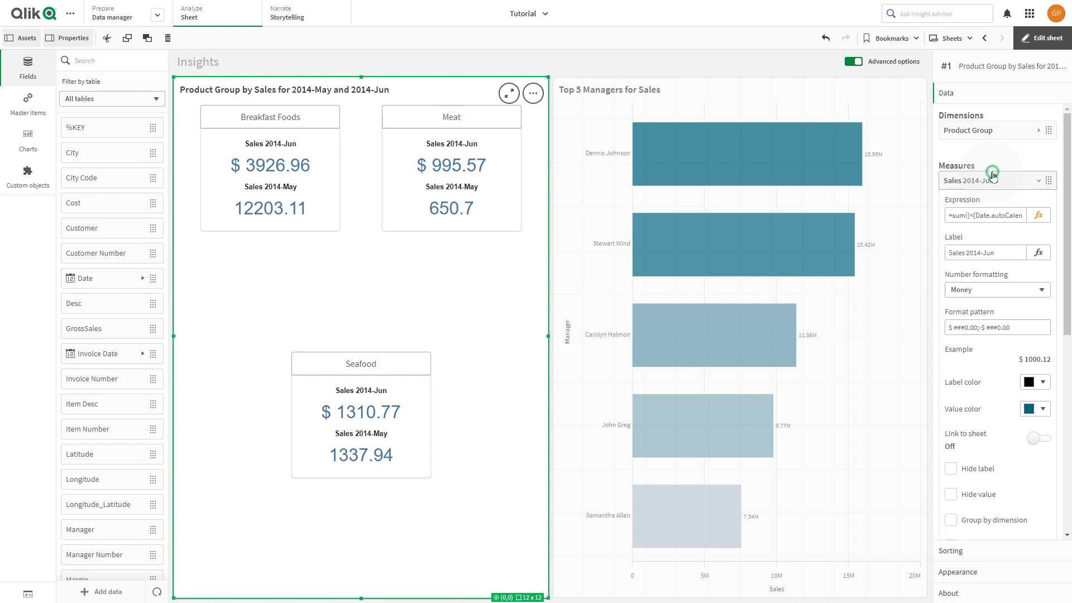
pyautogui.click(992, 206)
pyautogui.click(994, 316)
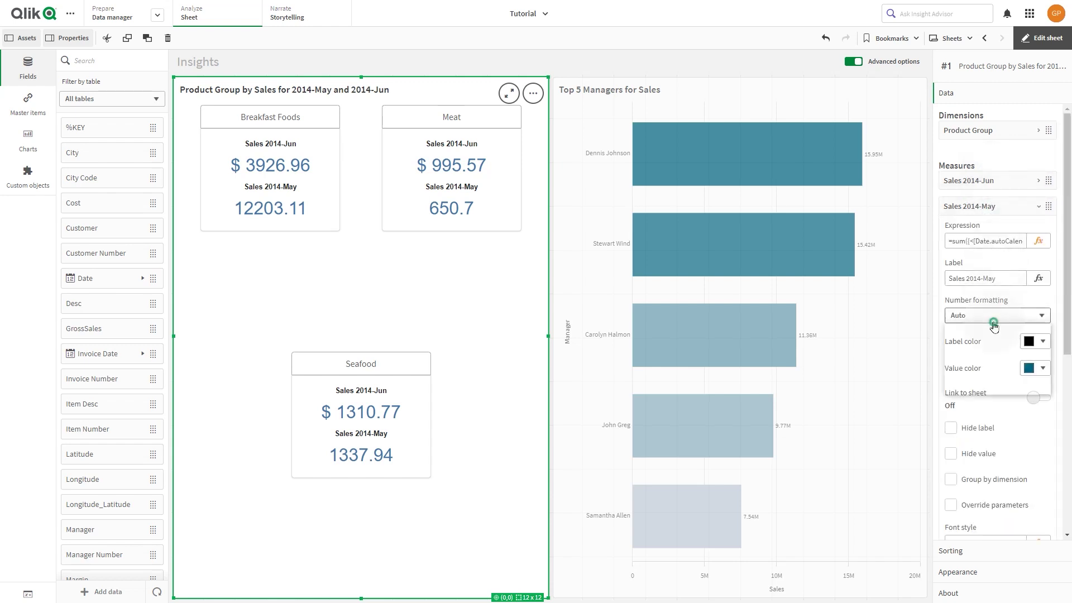
pyautogui.click(992, 349)
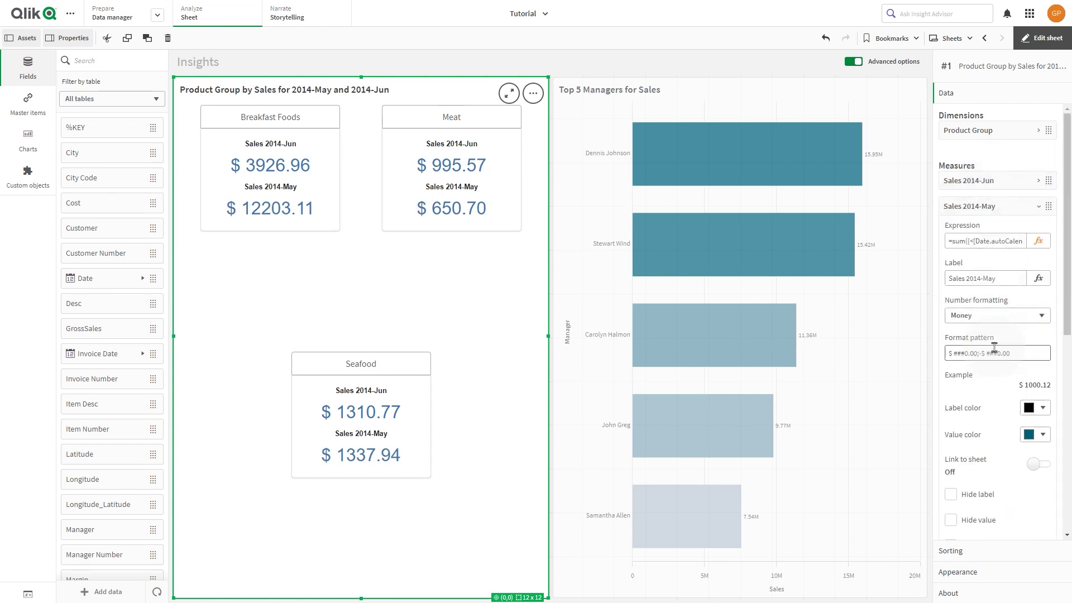
pyautogui.click(1012, 207)
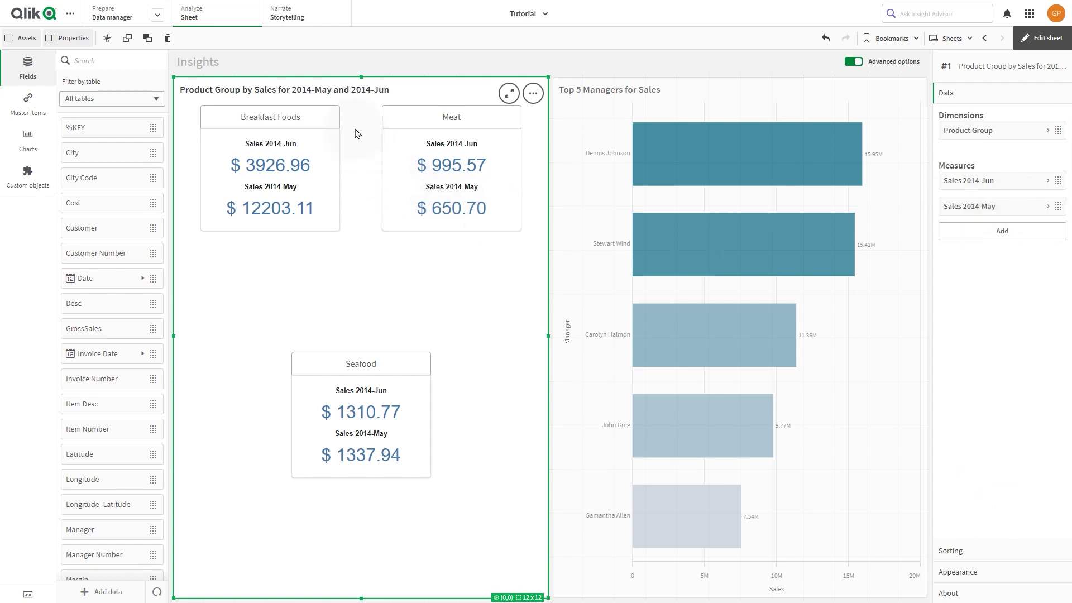
# - Rename the Product Group Multi KPI "Bottom 3 Product Groups for Sales"
pyautogui.tripleClick(389, 88)
pyautogui.write('Bottom')
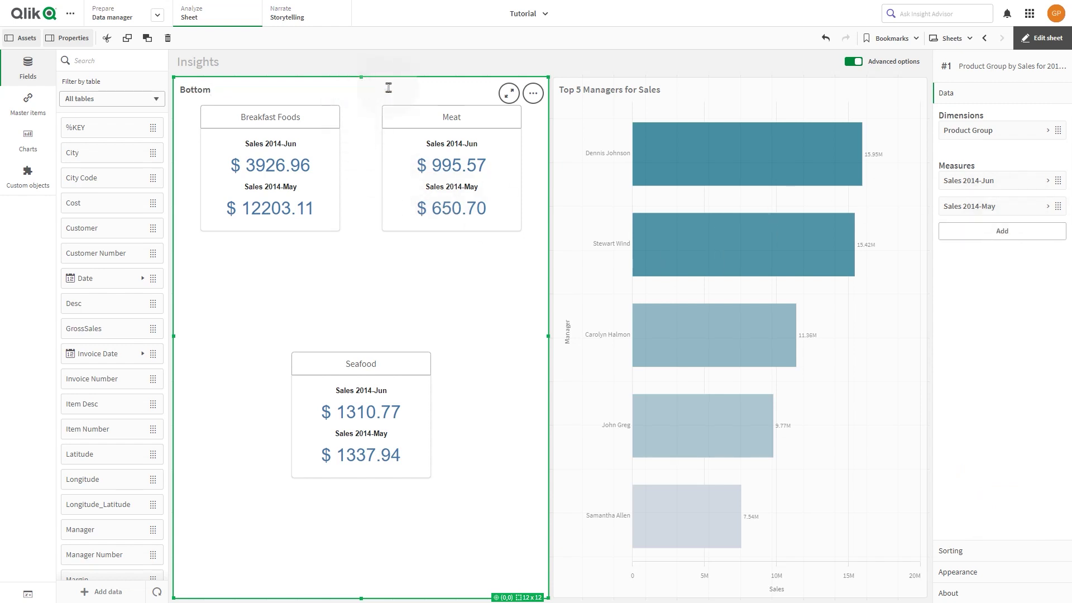
pyautogui.write(' 3 Product Groups for Sales')
pyautogui.press('Return')
# - Resize the product groups KPI to 12 x 6 cells, place the managers chart at 12 x 6 directly beneath it, and finish editing
pyautogui.moveTo(360, 599); pyautogui.dragTo(381, 272)
pyautogui.click(742, 78)
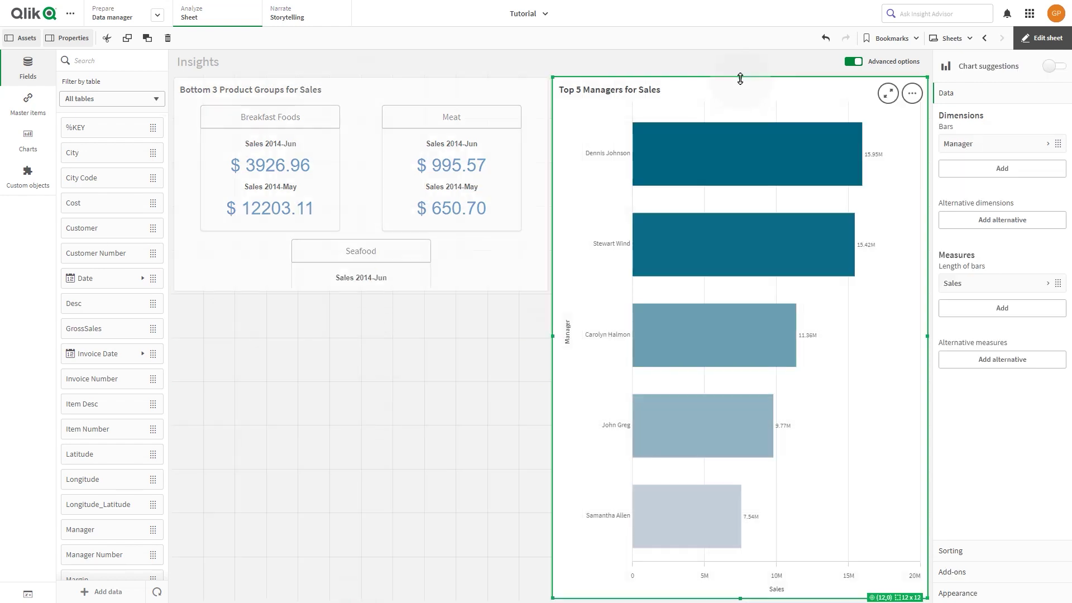
pyautogui.moveTo(742, 79); pyautogui.dragTo(718, 325)
pyautogui.moveTo(555, 465); pyautogui.dragTo(175, 463)
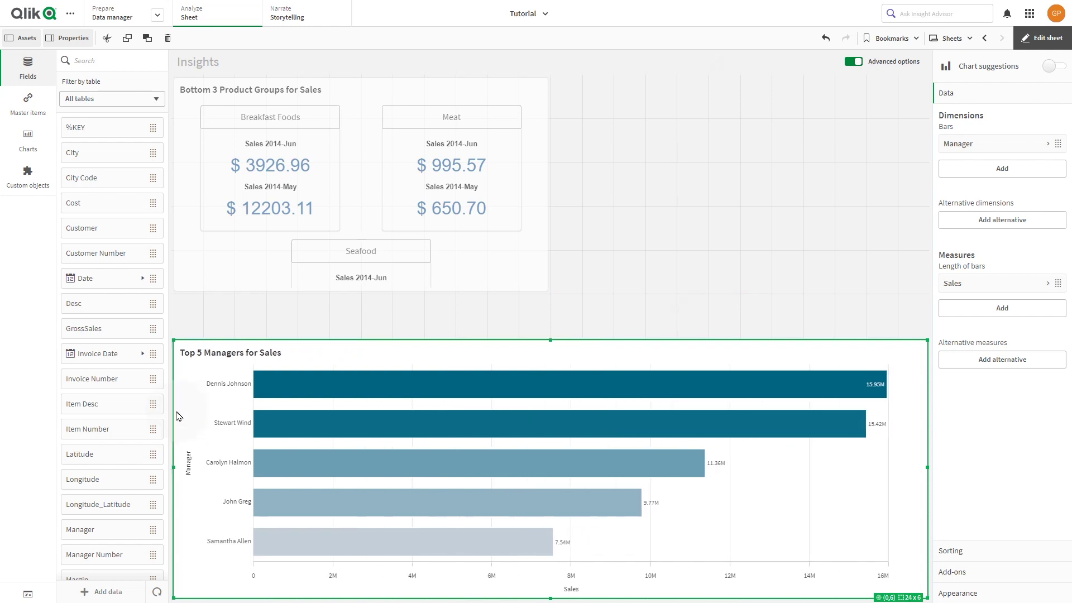
pyautogui.moveTo(927, 467); pyautogui.dragTo(549, 347)
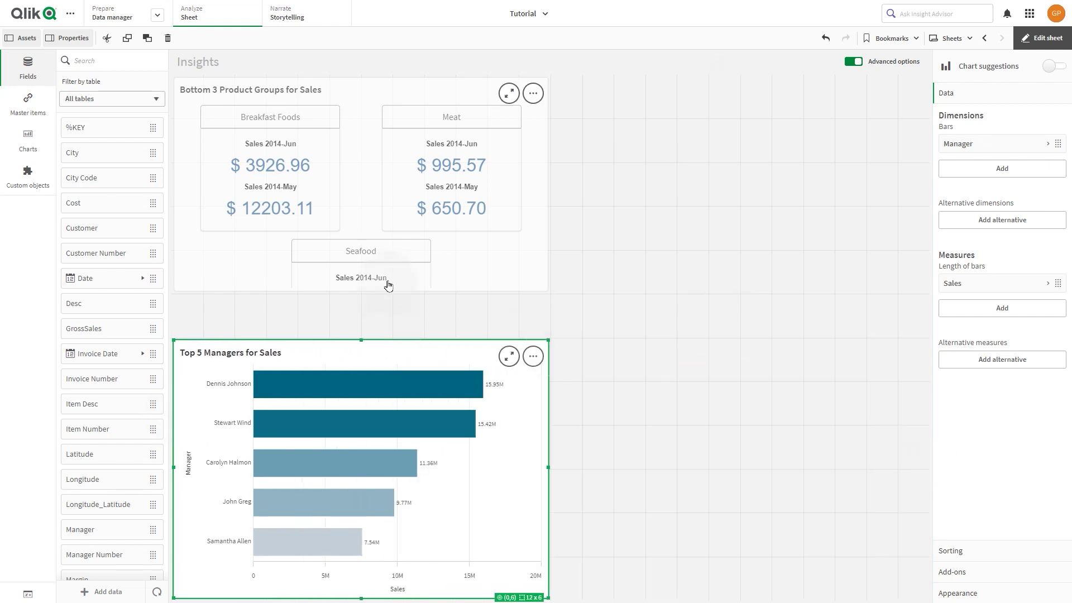
pyautogui.click(368, 288)
pyautogui.moveTo(361, 290); pyautogui.dragTo(362, 335)
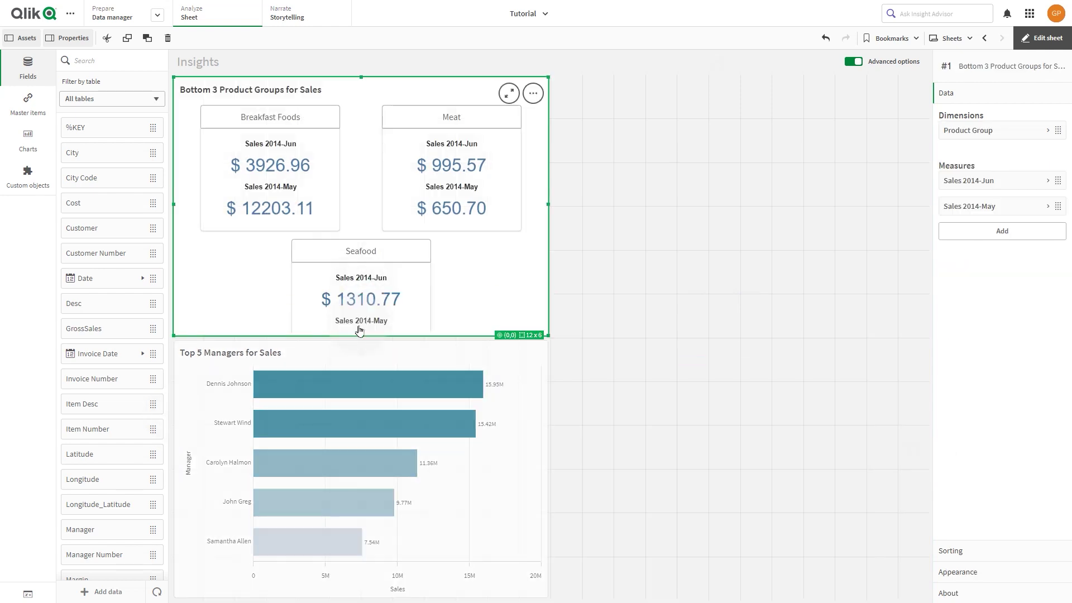
pyautogui.click(605, 277)
pyautogui.click(1042, 38)
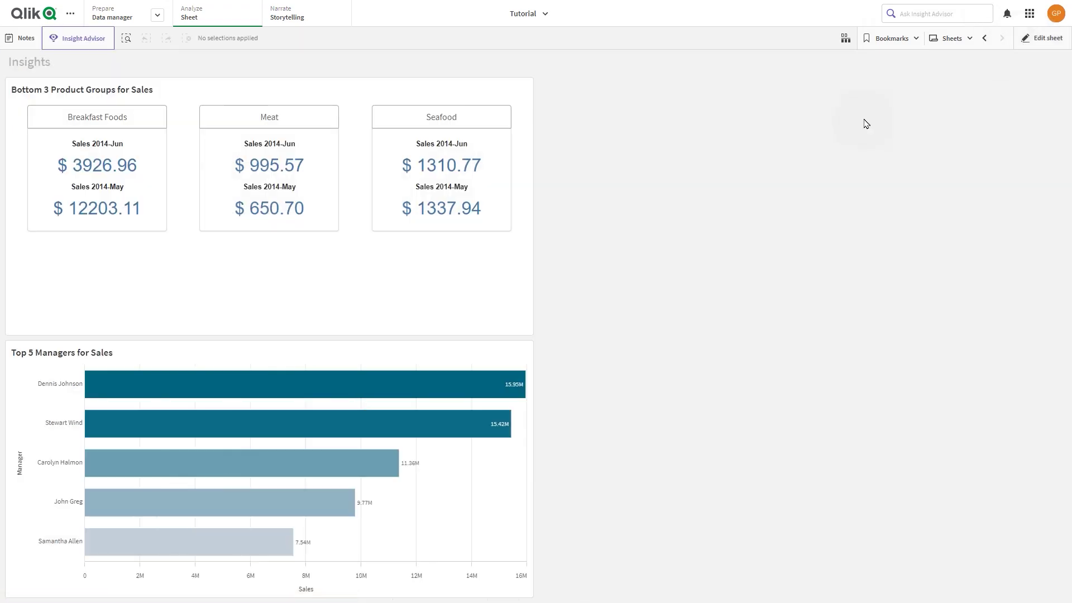
# - Start creating a Clustering (k-means) analysis in Insight Advisor
pyautogui.click(90, 38)
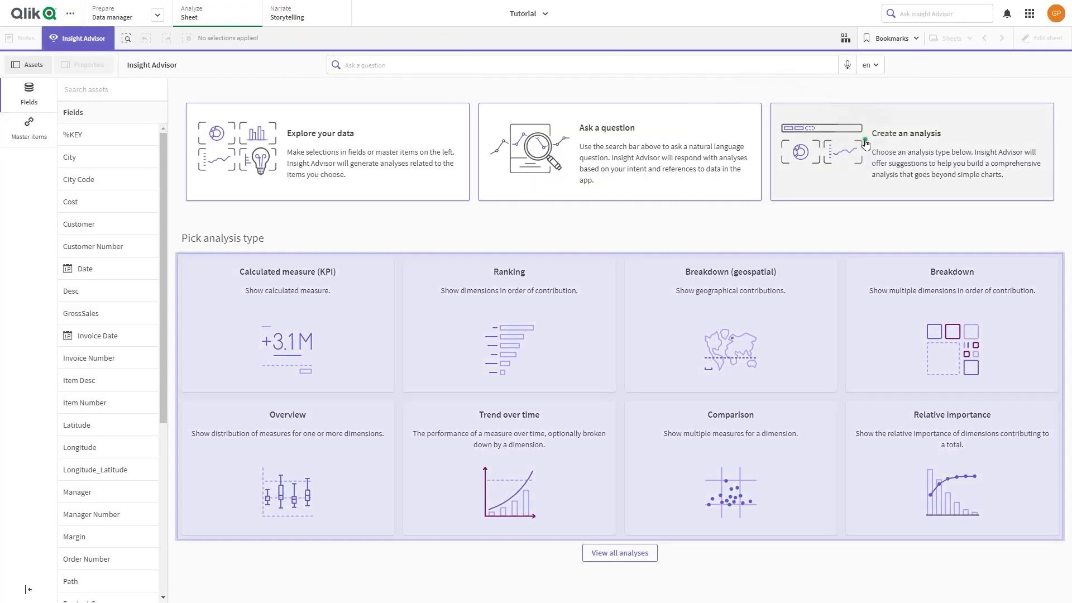
pyautogui.click(865, 142)
pyautogui.scroll(-4, 773, 384)
pyautogui.click(773, 384)
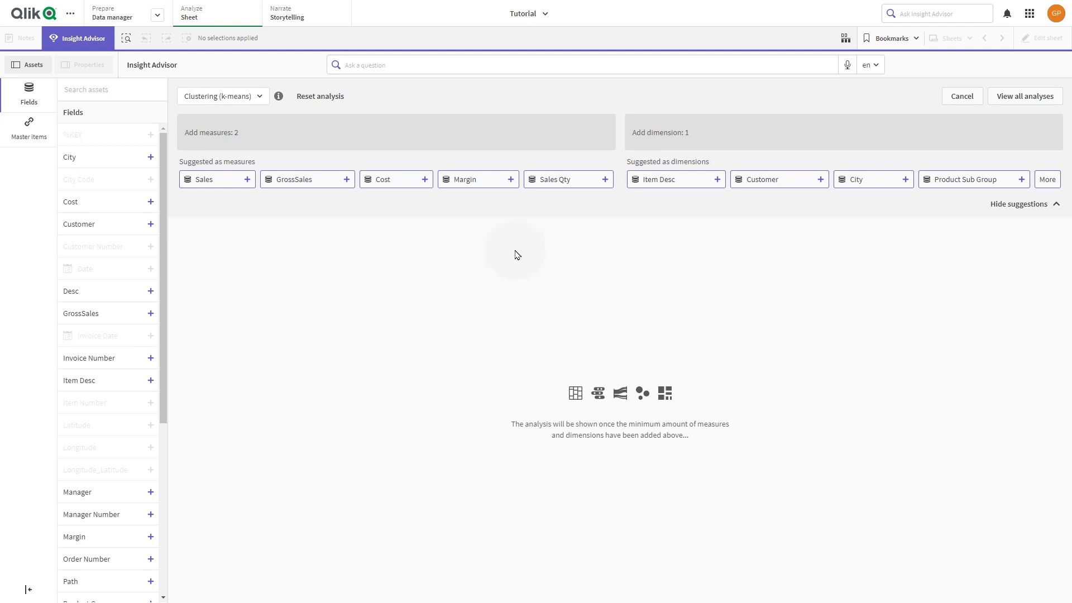
# - Define the clustering with average Sales and average Cost as measures and Customer as the dimension
pyautogui.click(203, 178)
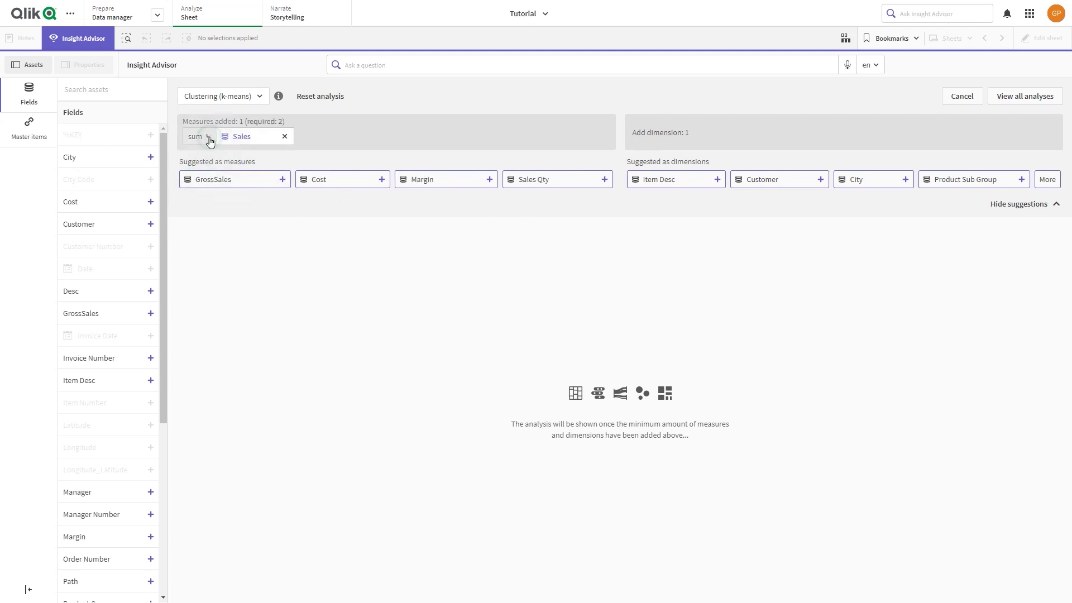
pyautogui.click(209, 140)
pyautogui.click(197, 195)
pyautogui.click(327, 182)
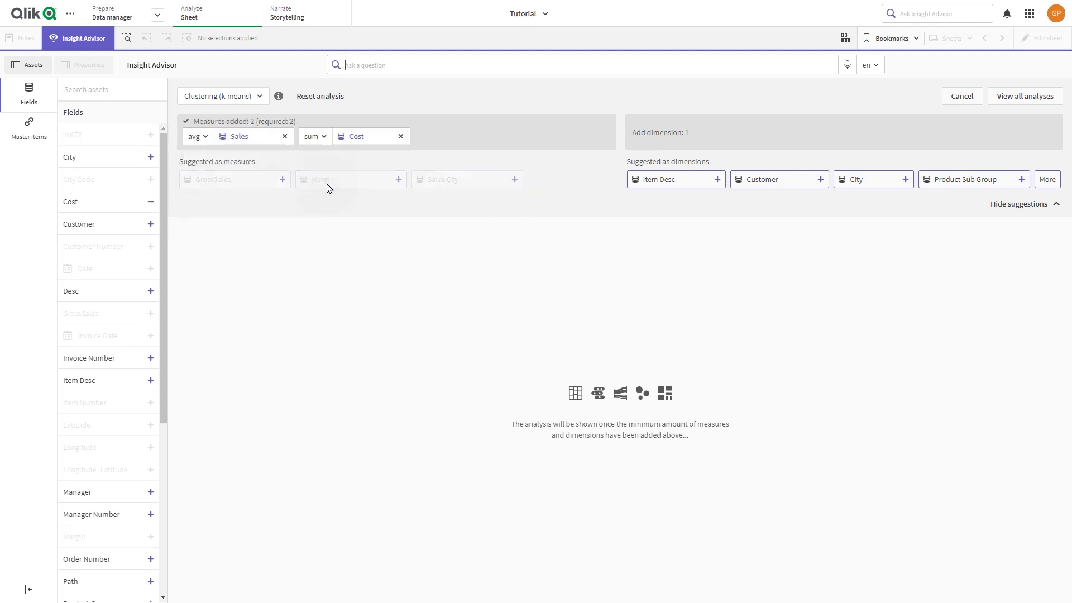
pyautogui.click(315, 137)
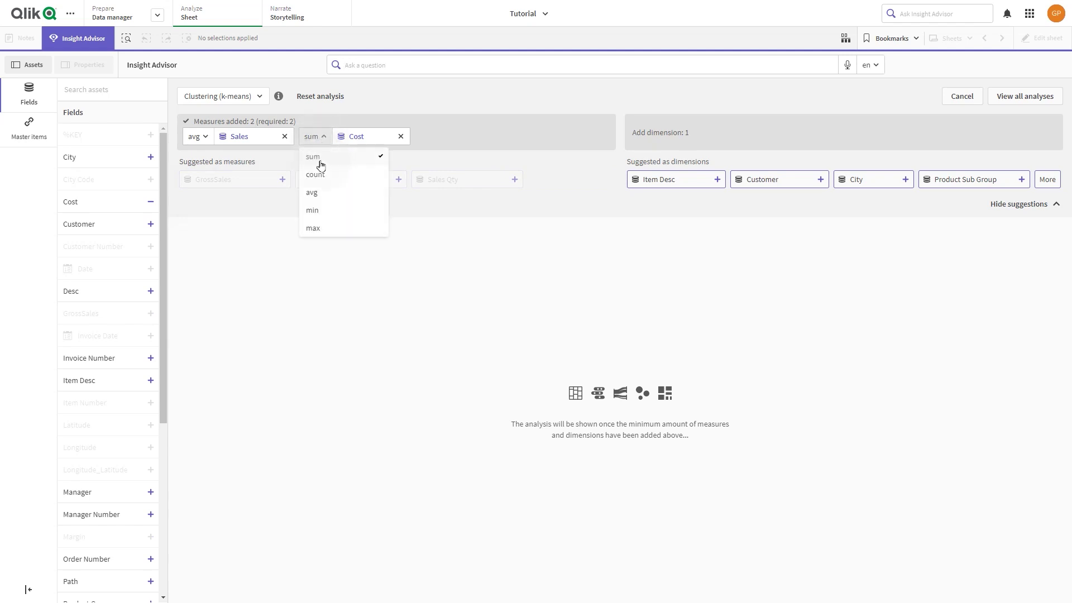
pyautogui.click(313, 193)
pyautogui.click(758, 182)
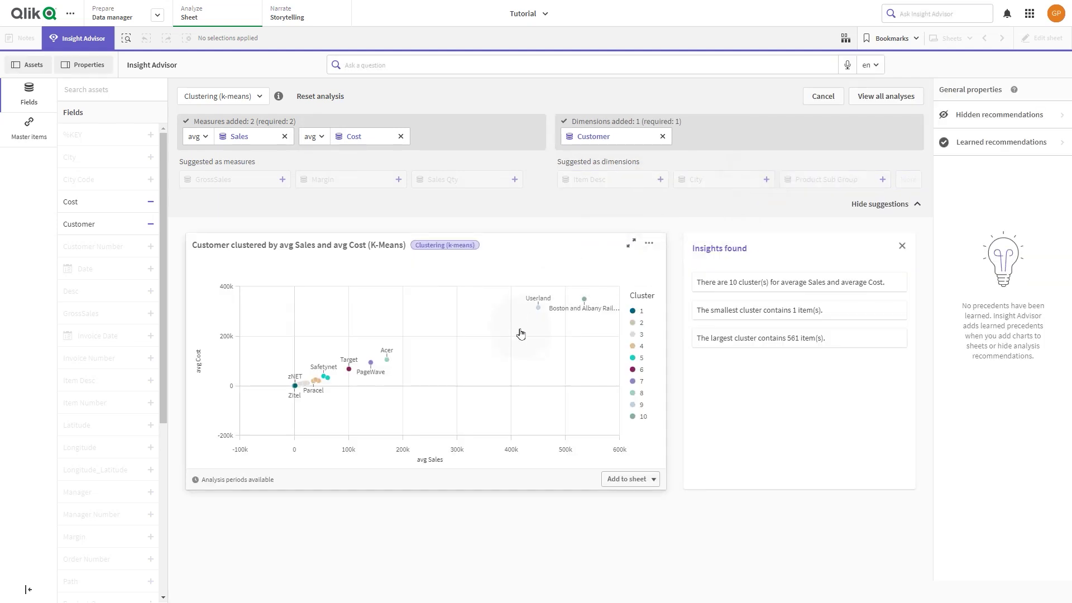
# - Add the customer clustering scatter plot to the Insights sheet and return to that sheet
pyautogui.click(614, 481)
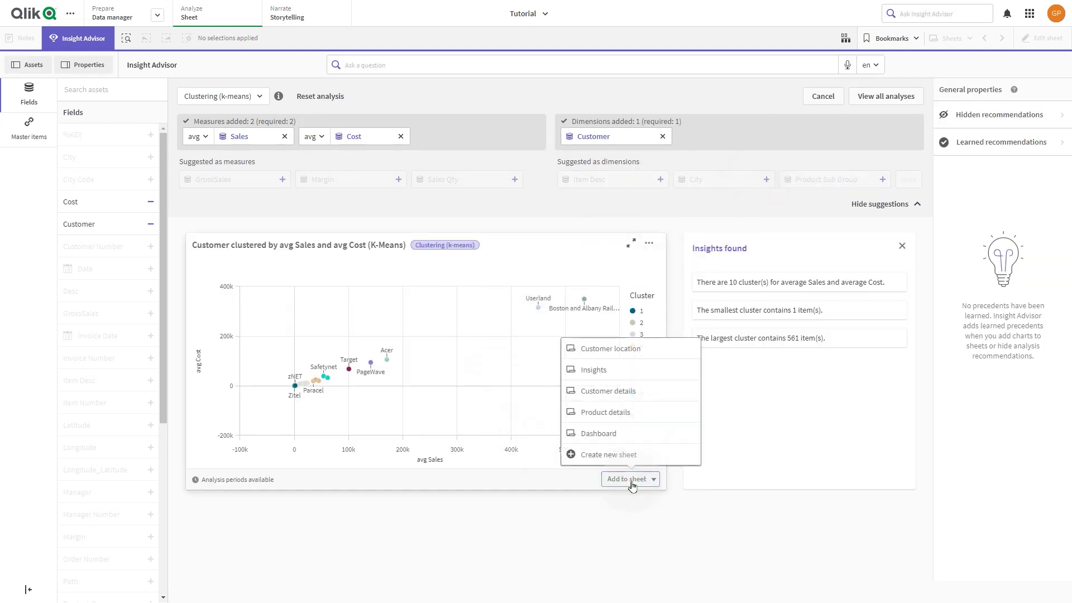
pyautogui.click(603, 370)
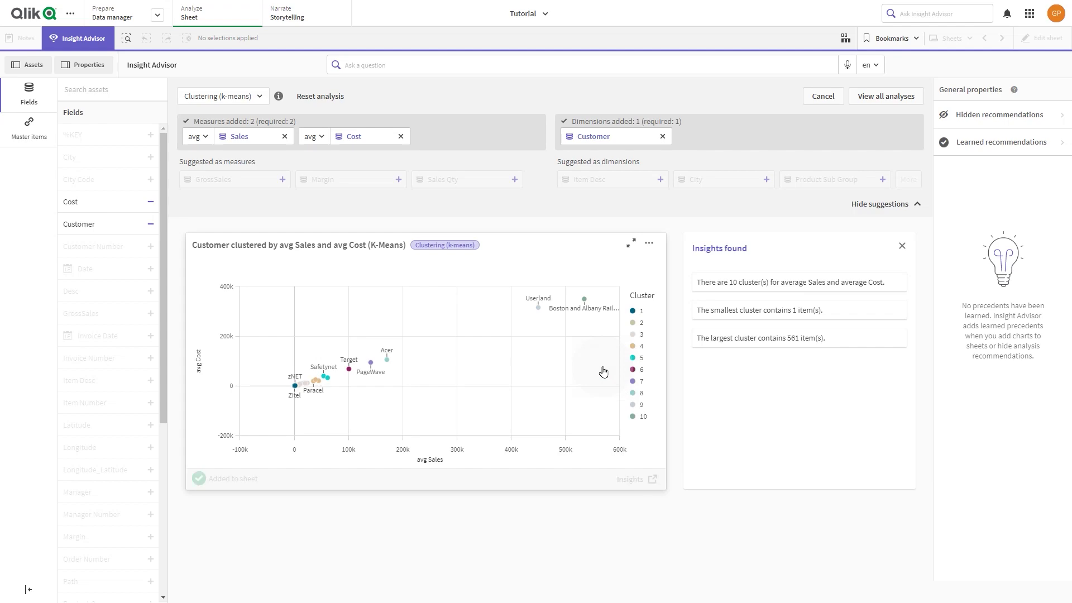
pyautogui.click(559, 321)
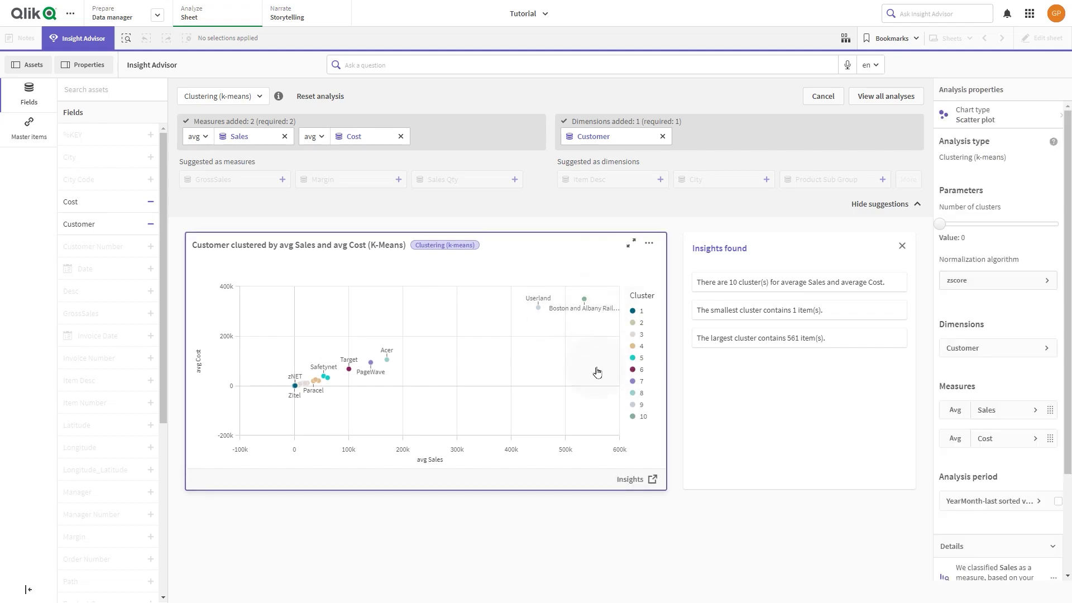
pyautogui.click(81, 38)
# - Extend the customer clustering chart downward to the full height of the Insights sheet and finish editing
pyautogui.click(1042, 38)
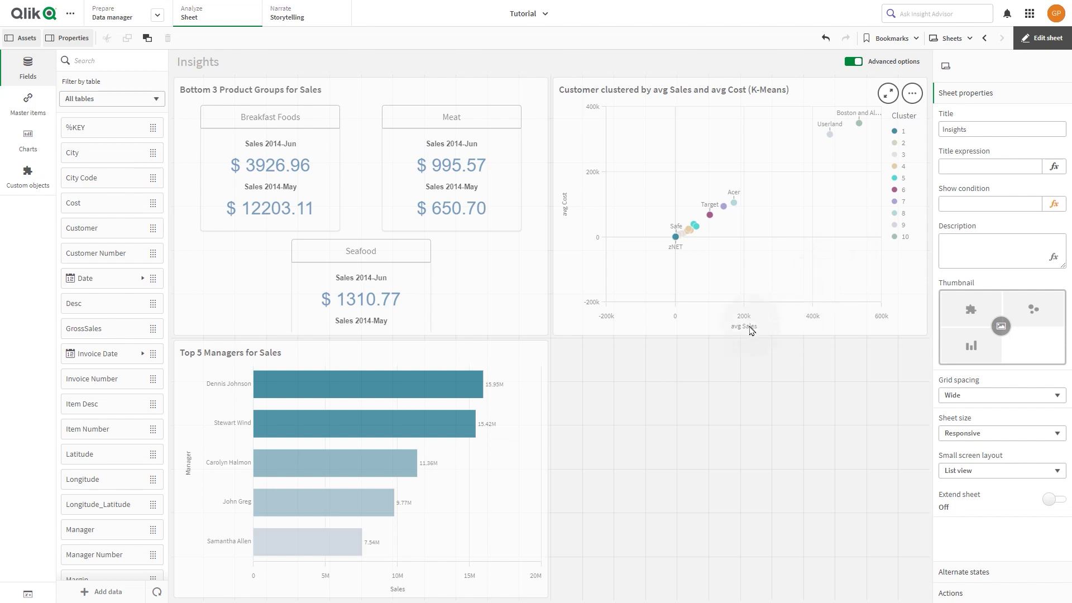
pyautogui.click(751, 331)
pyautogui.moveTo(740, 337); pyautogui.dragTo(732, 596)
pyautogui.click(1041, 38)
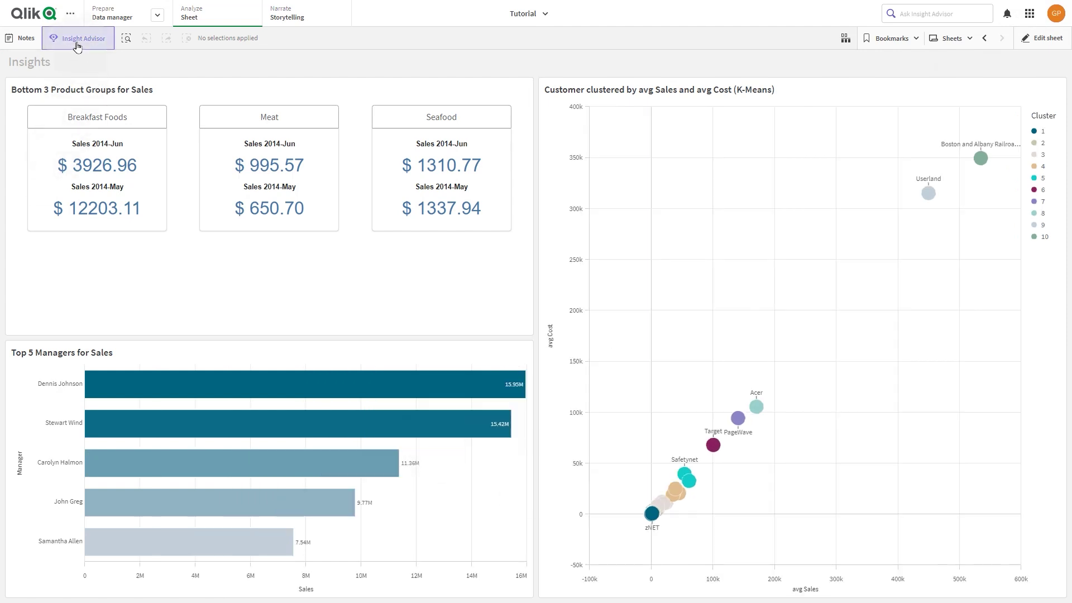
# - Start creating a Period changes analysis in Insight Advisor
pyautogui.click(78, 39)
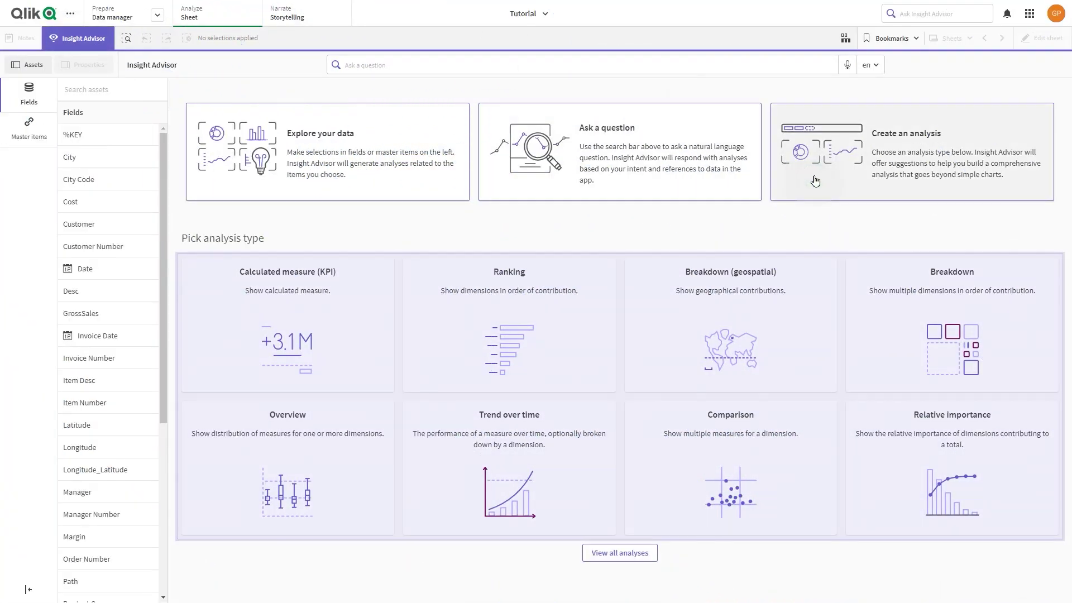
pyautogui.click(813, 173)
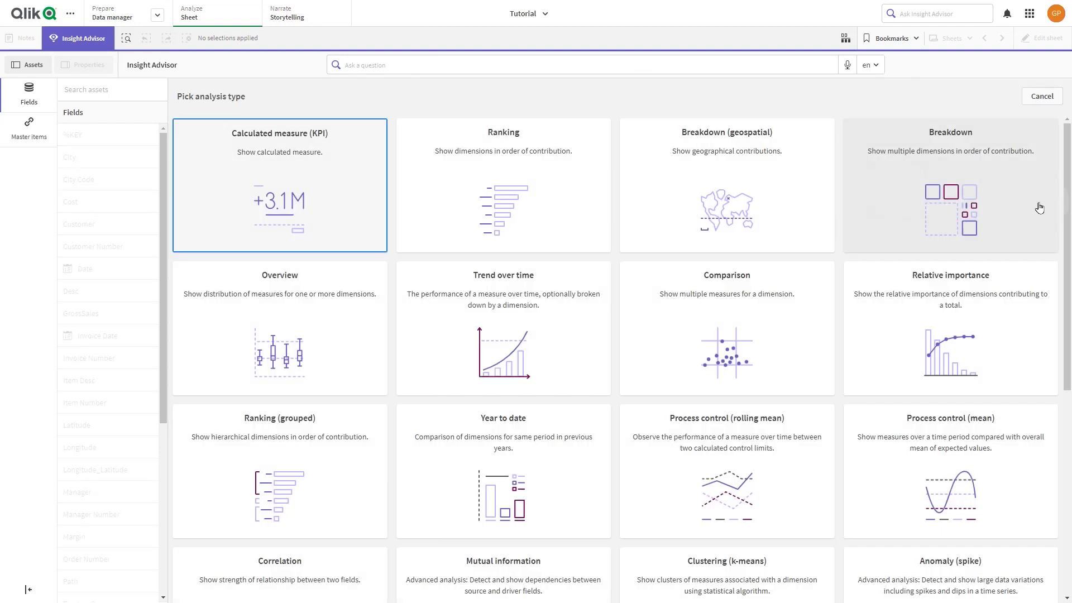
pyautogui.scroll(-7, 1067, 221)
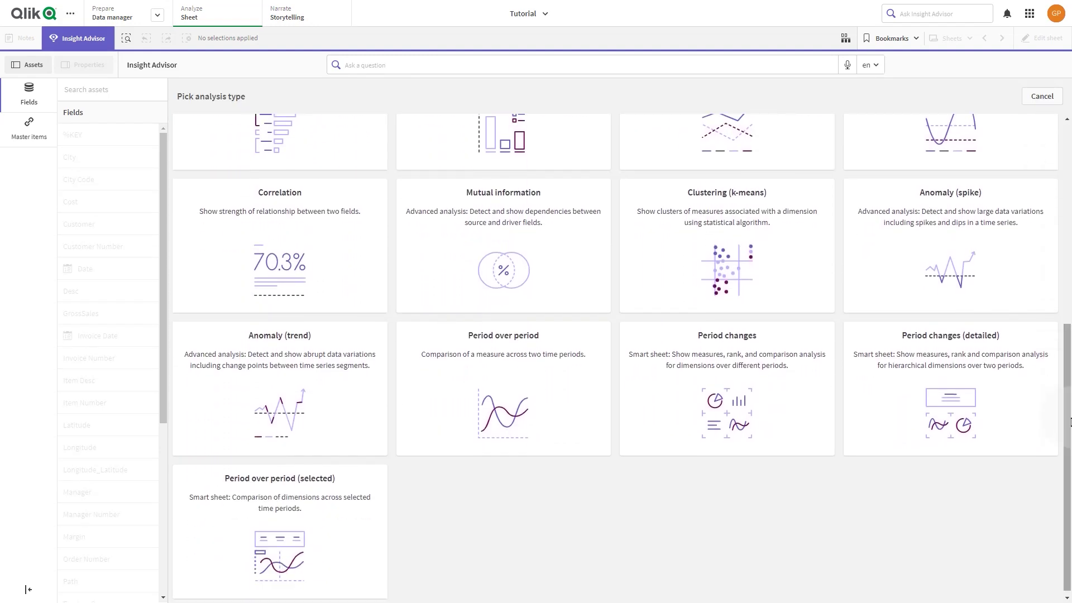
pyautogui.click(757, 386)
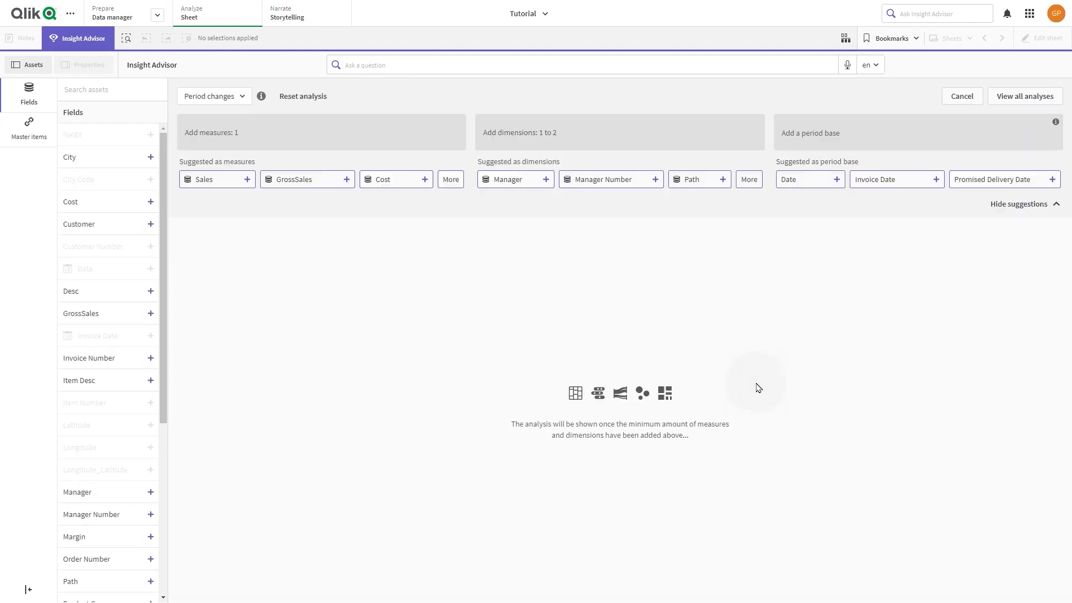
# - Define the Period changes analysis with GrossSales as the measure, Manager as the dimension and Date as the period base
pyautogui.click(291, 182)
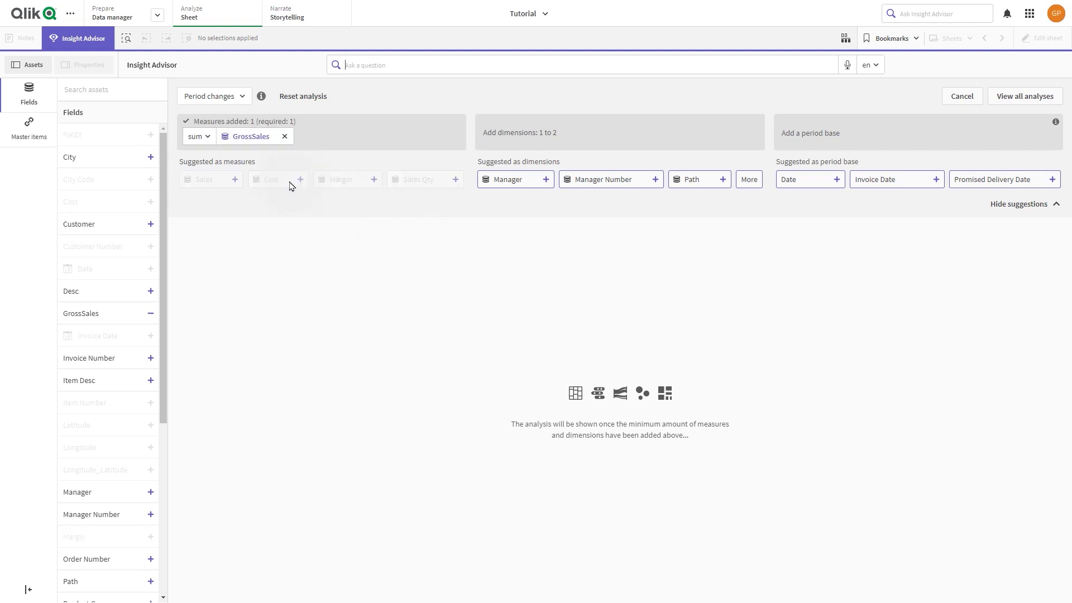
pyautogui.click(518, 179)
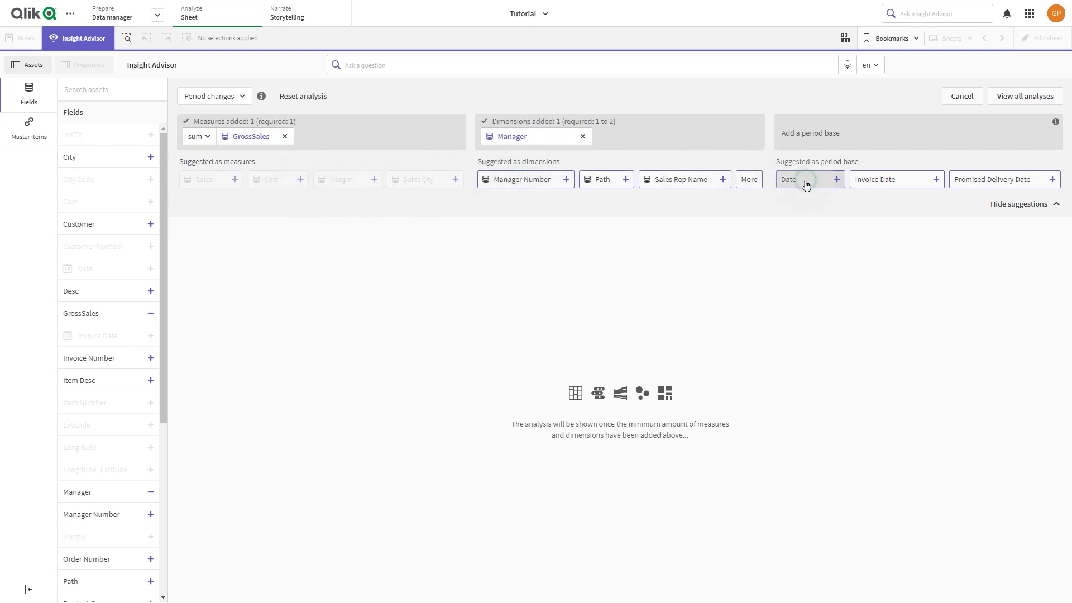
pyautogui.click(788, 179)
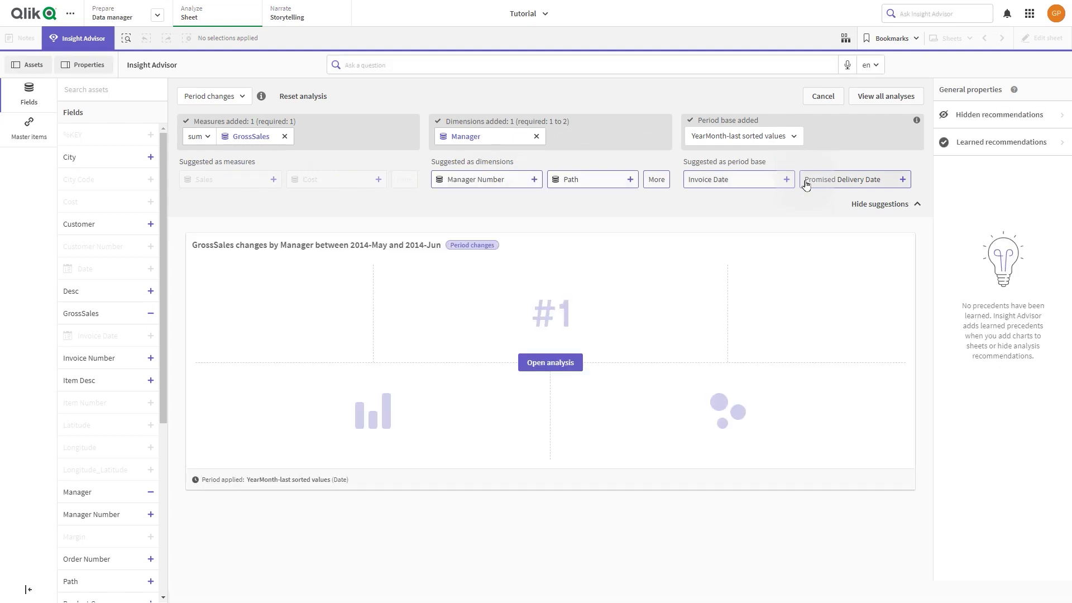
# - Open the Period changes analysis of GrossSales by Manager, add it to a new sheet and go to that sheet
pyautogui.click(554, 363)
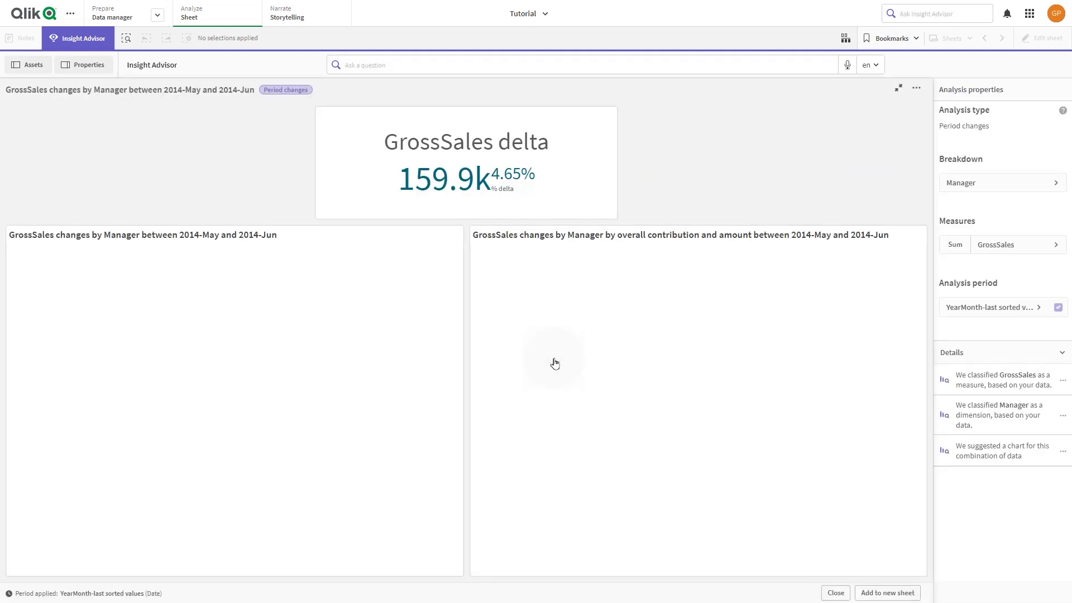
pyautogui.click(890, 594)
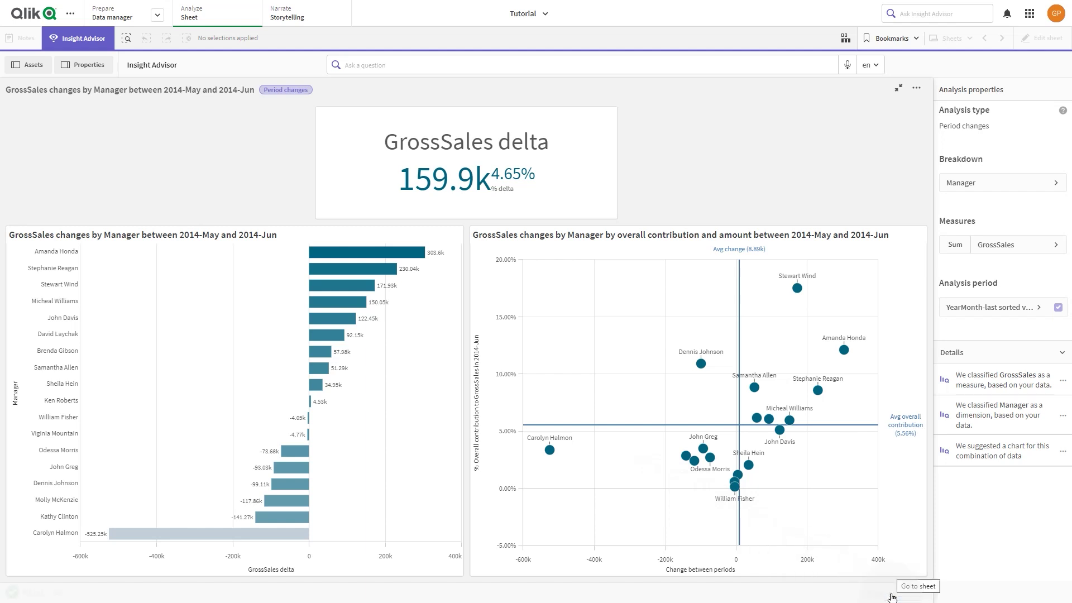
pyautogui.click(890, 594)
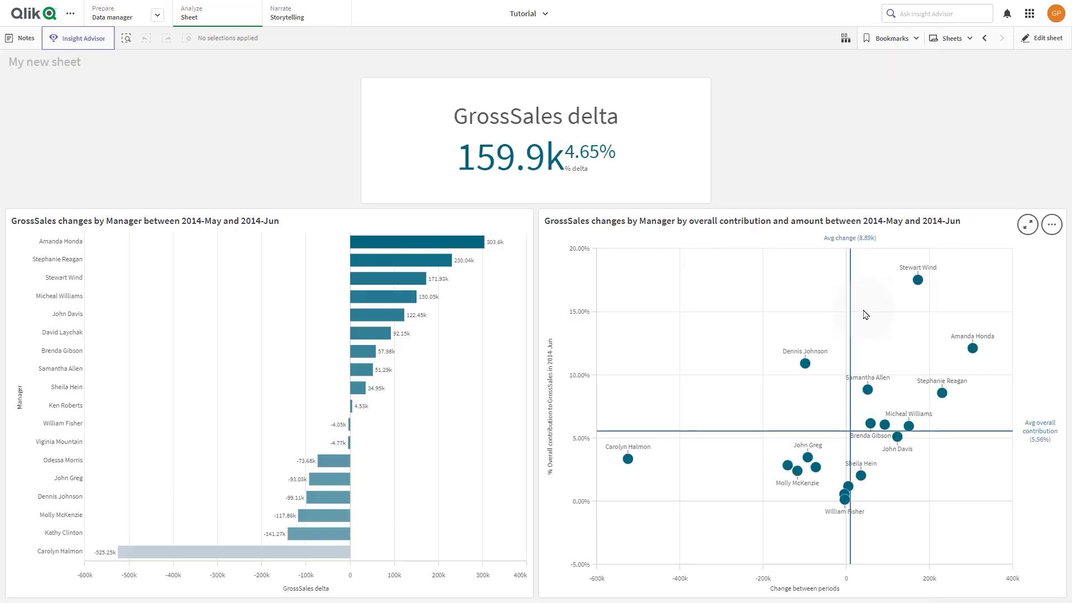
# - Rename the new sheet as "Manager Dashboard" and finish editing it
pyautogui.click(1042, 38)
pyautogui.moveTo(998, 132); pyautogui.dragTo(935, 136)
pyautogui.write('Manager Dashboard')
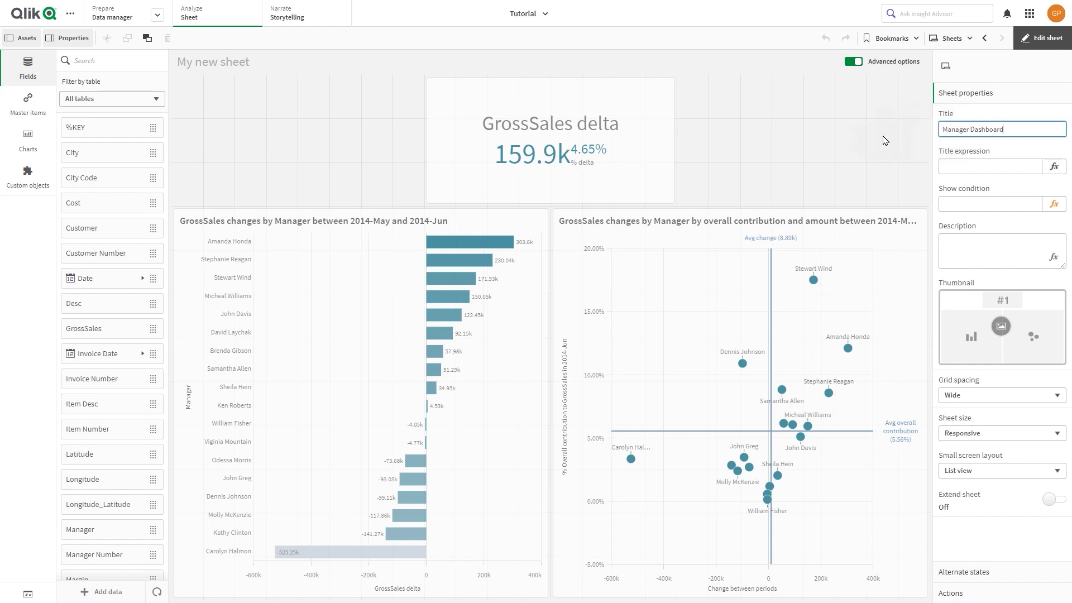
pyautogui.click(885, 140)
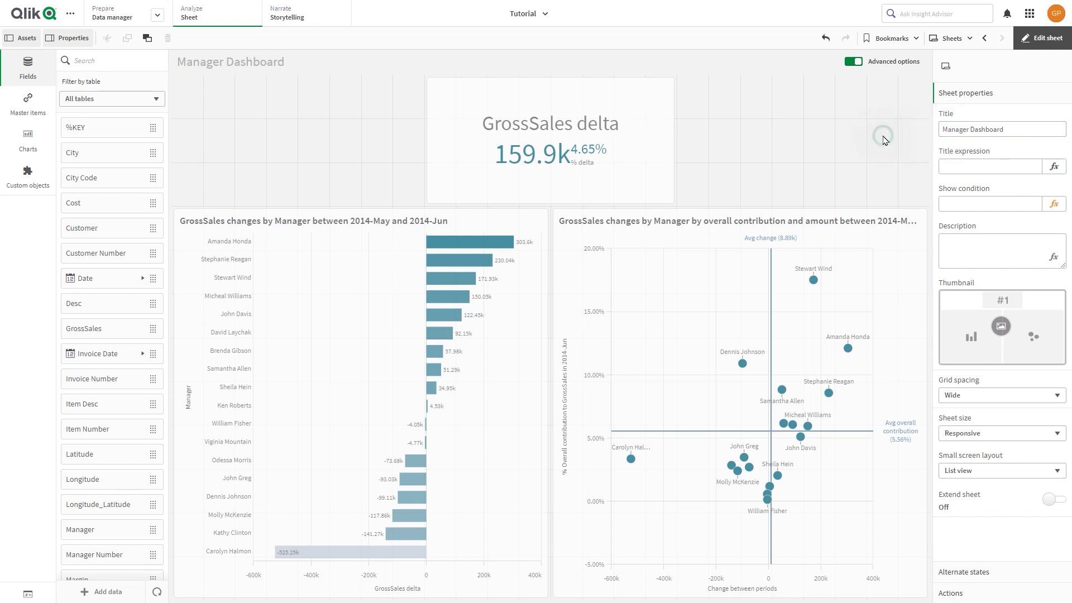
pyautogui.click(1042, 38)
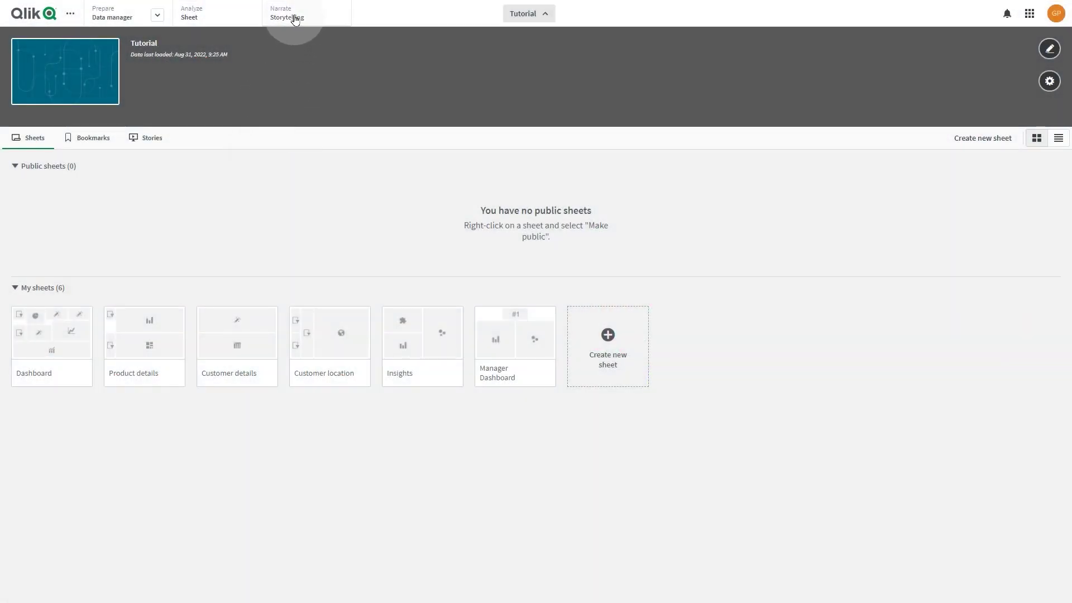
# - Play the story from the Three largest regions slide through to Japan, and open the source sheet of Japan's Quarterly Trend chart
pyautogui.click(294, 18)
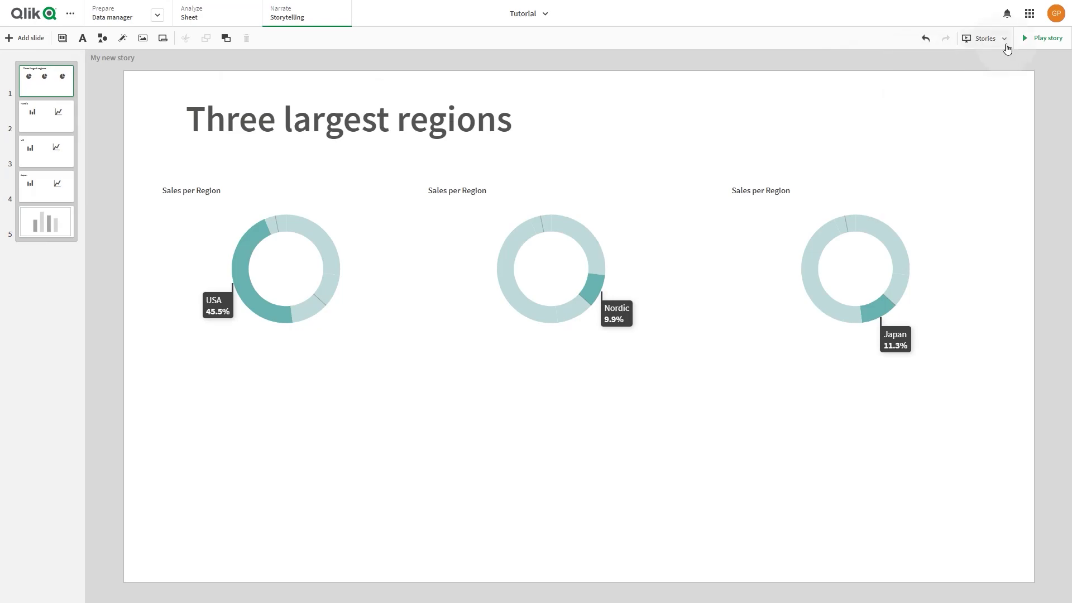
pyautogui.click(1033, 39)
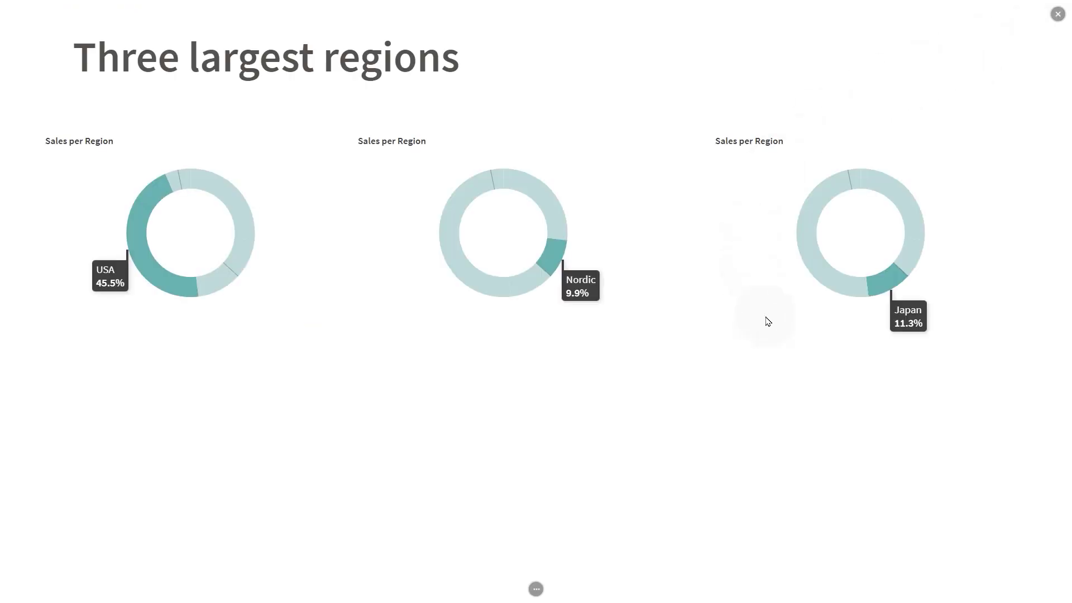
pyautogui.press('Right')
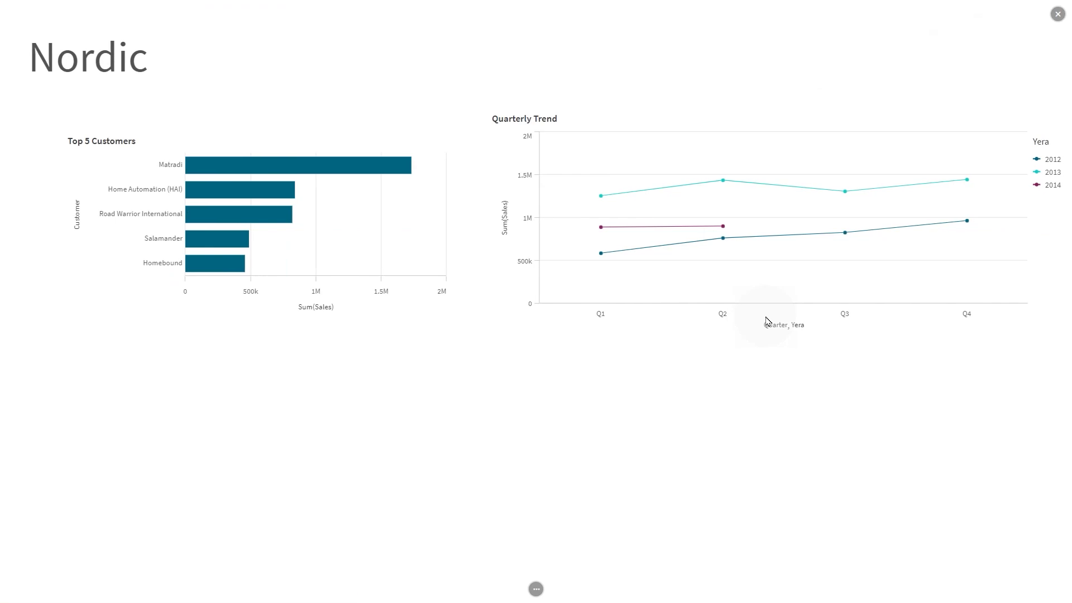
pyautogui.press('Right')
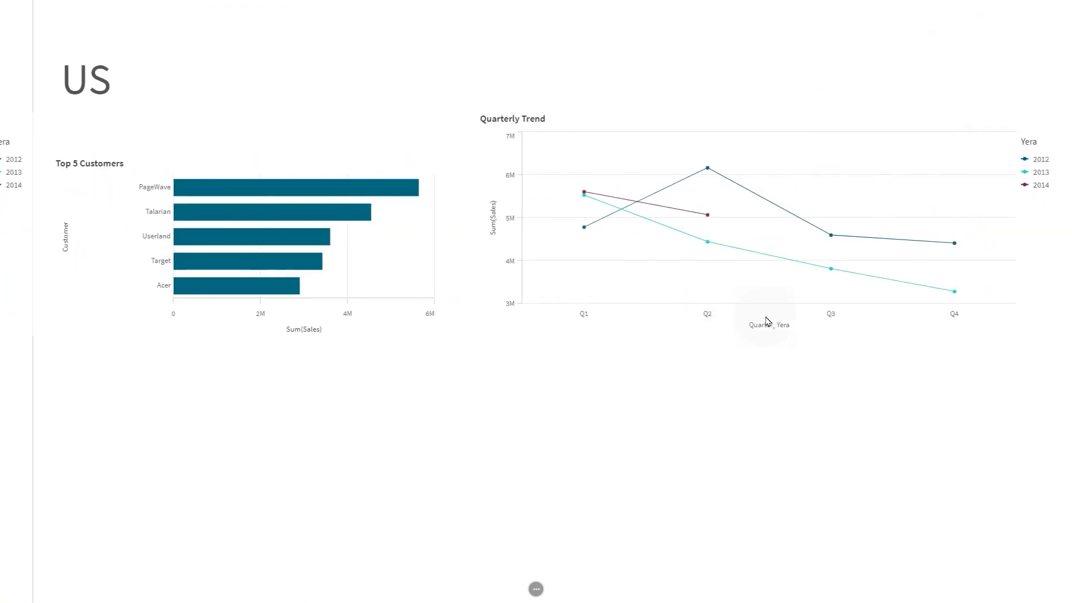
pyautogui.press('Right')
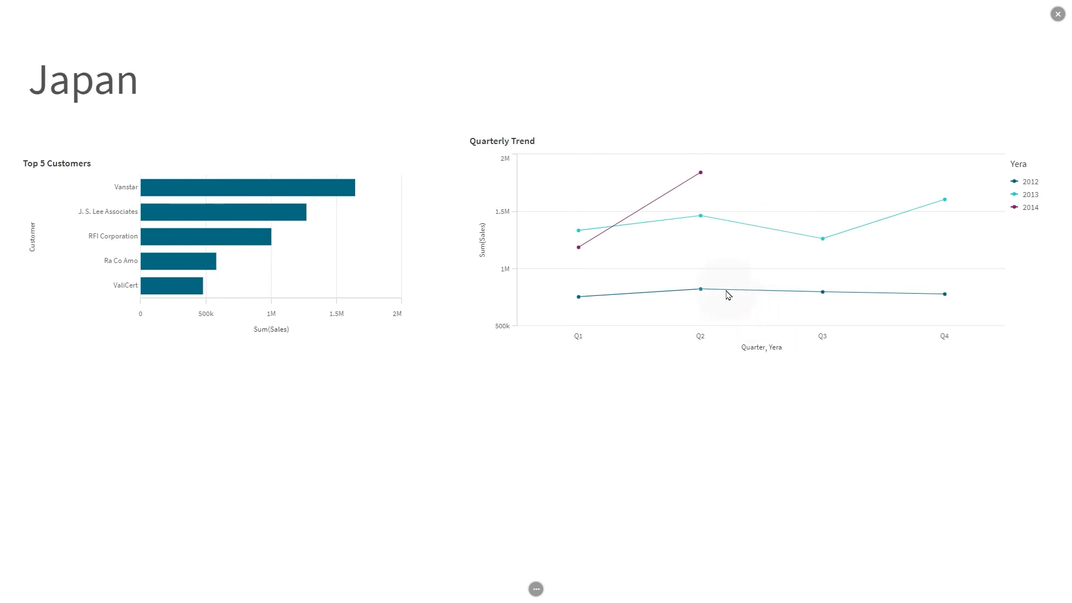
pyautogui.rightClick(724, 271)
pyautogui.click(743, 274)
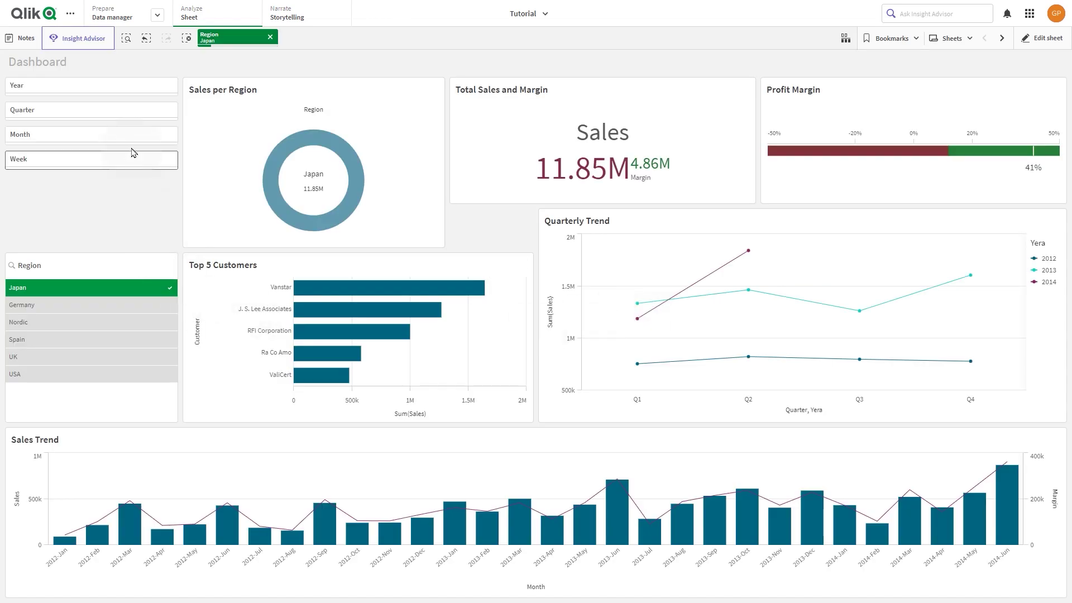
# - Filter the Dashboard sheet to quarters Q1 and Q2
pyautogui.click(121, 114)
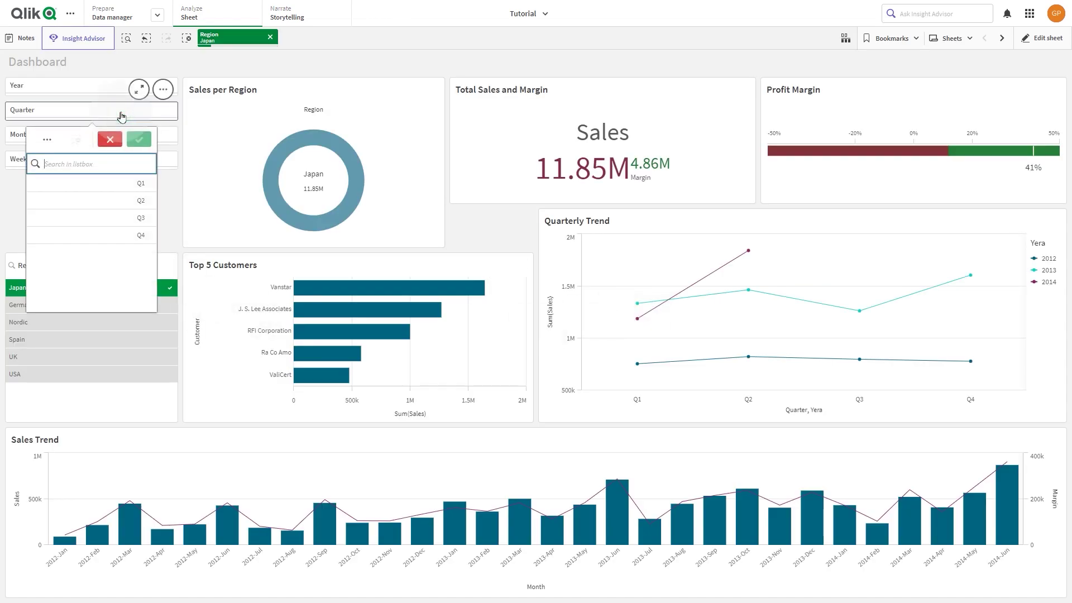
pyautogui.click(113, 183)
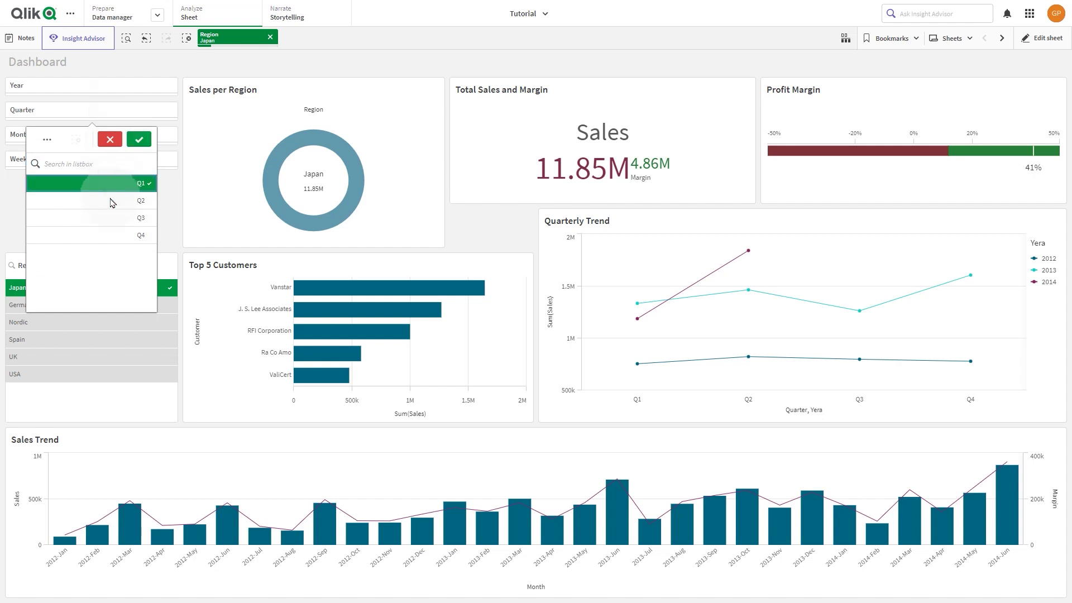
pyautogui.click(109, 200)
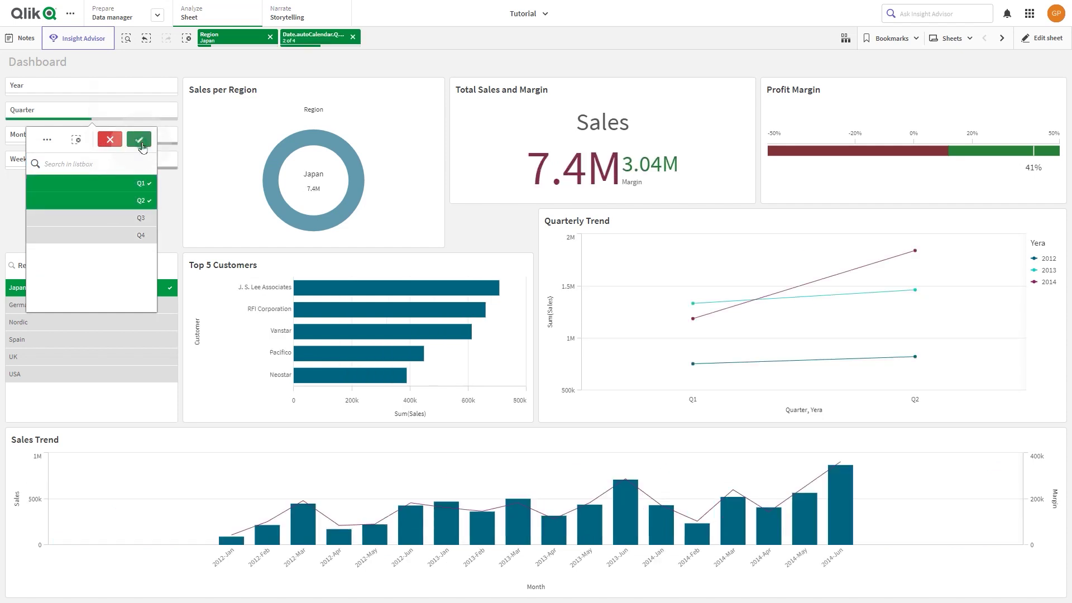
pyautogui.click(140, 143)
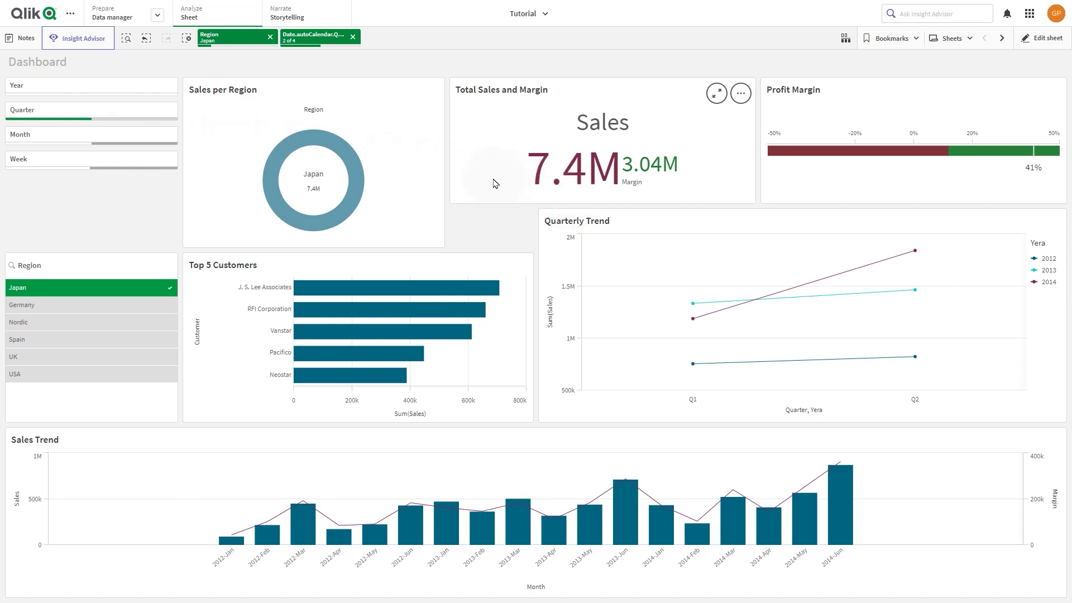
# - Open the storytelling view, and return to analysis on the Dashboard sheet
pyautogui.click(300, 7)
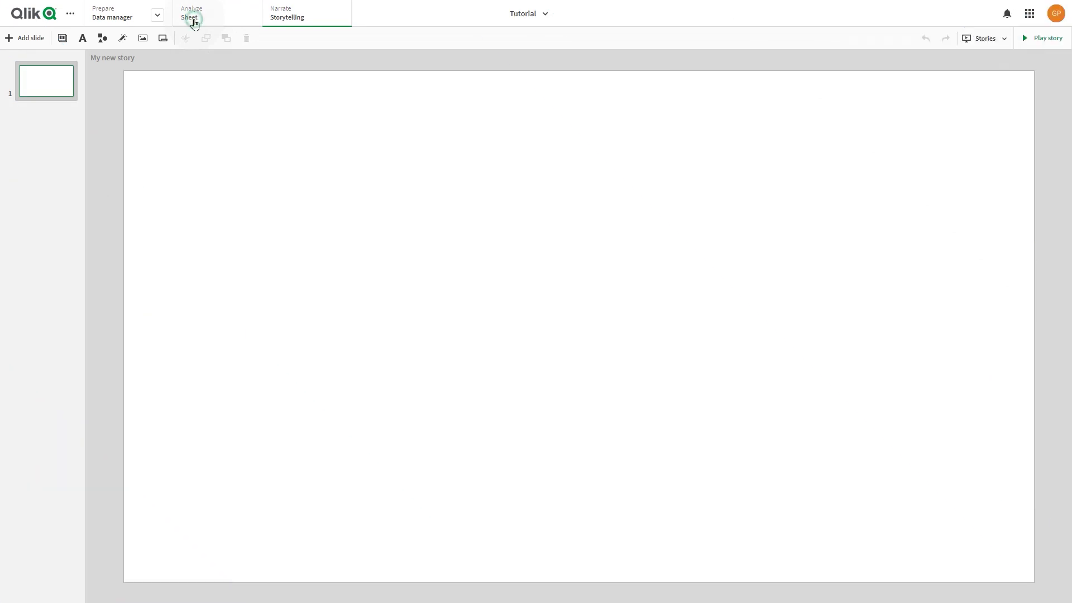
pyautogui.click(191, 19)
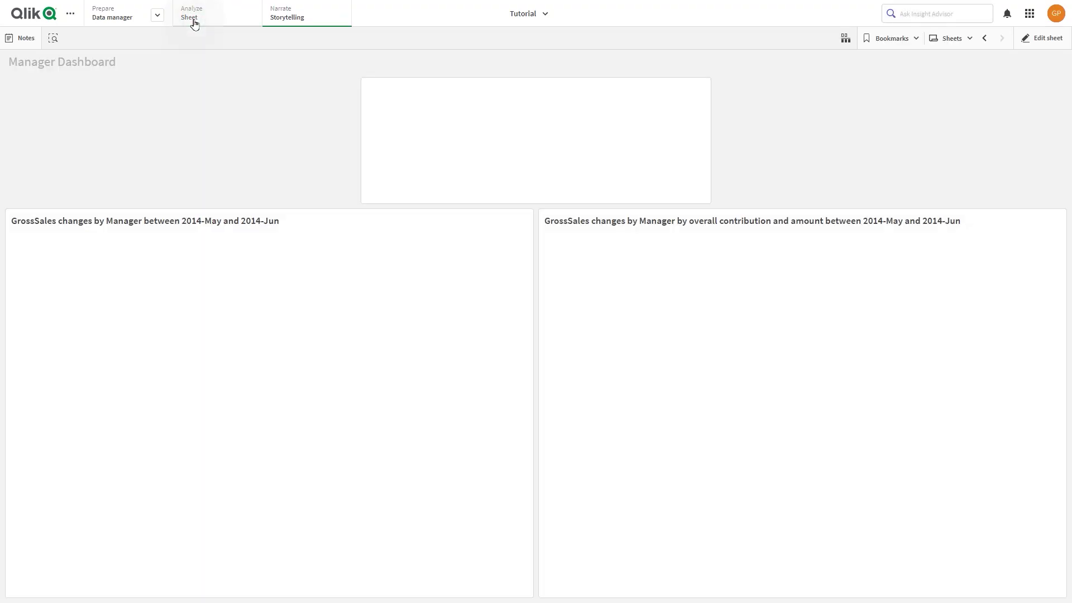
pyautogui.click(938, 40)
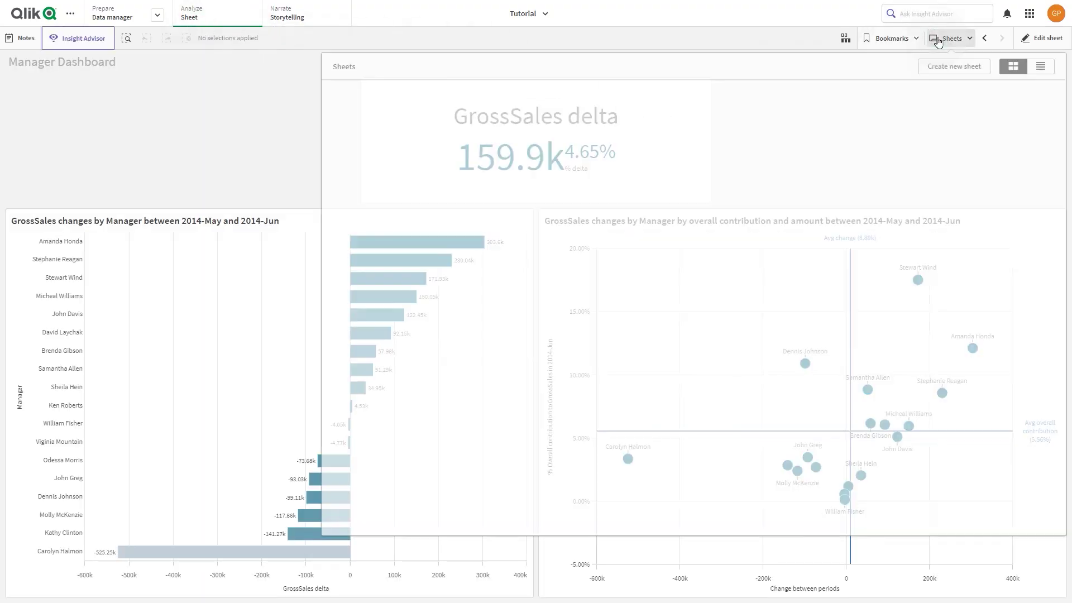
pyautogui.click(384, 268)
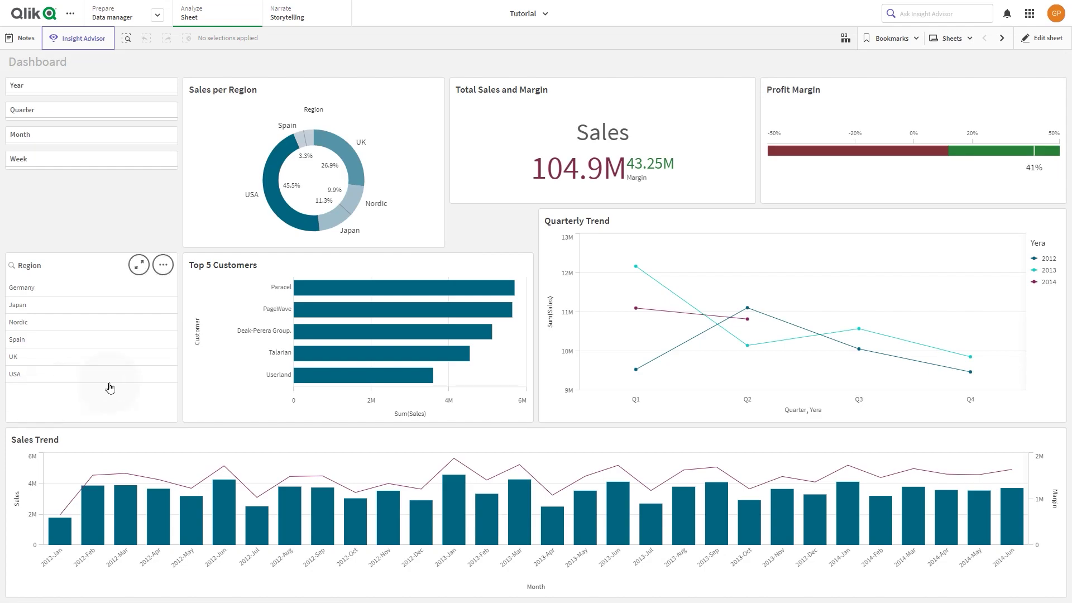
# - Take a storytelling snapshot of the Sales per Region chart without adding an annotation
pyautogui.rightClick(324, 170)
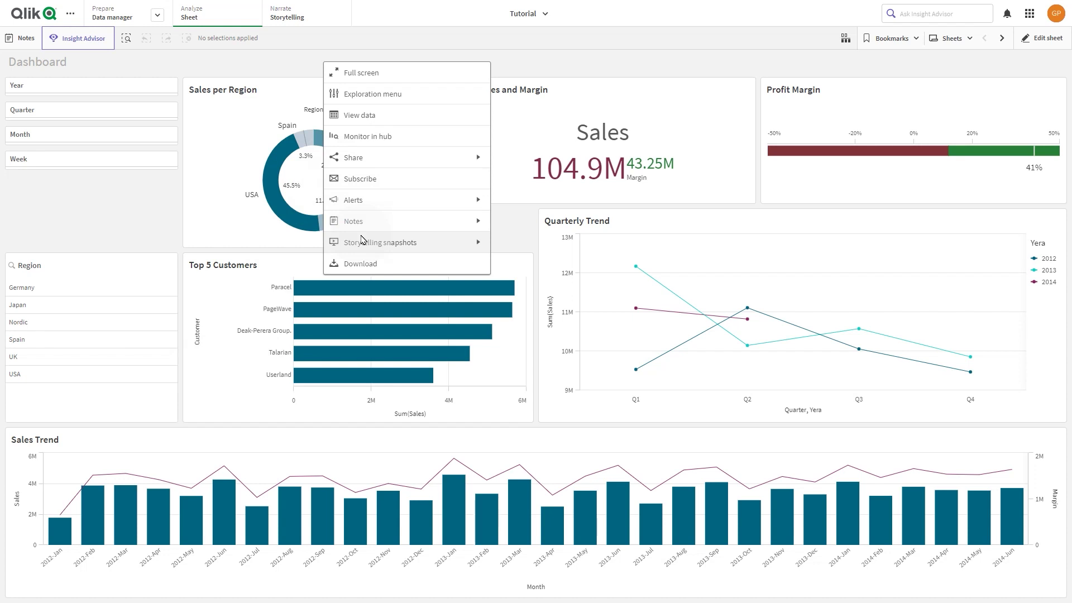
pyautogui.click(387, 243)
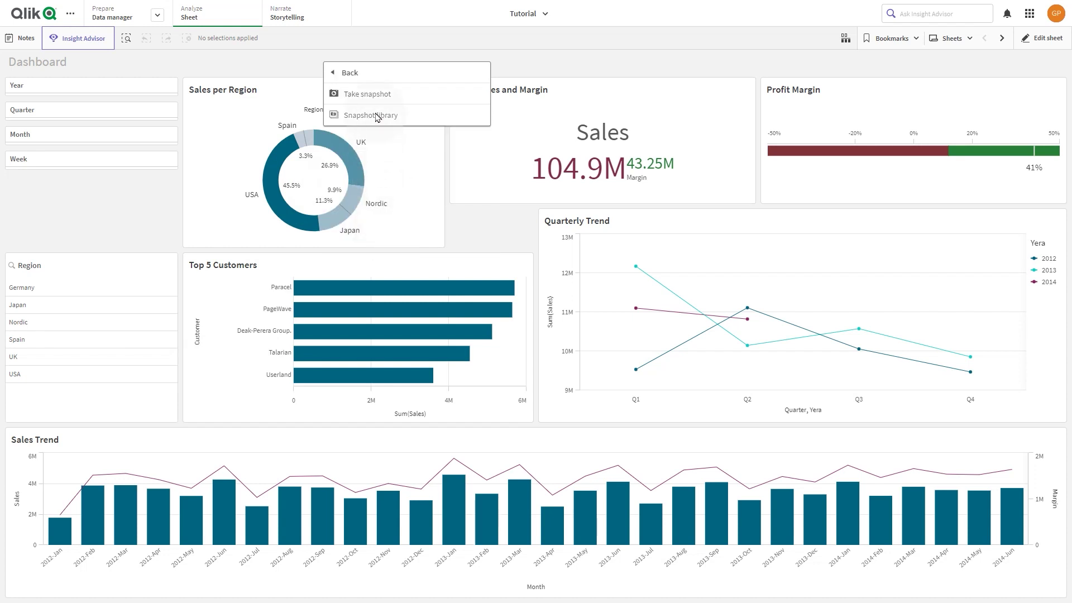
pyautogui.click(375, 95)
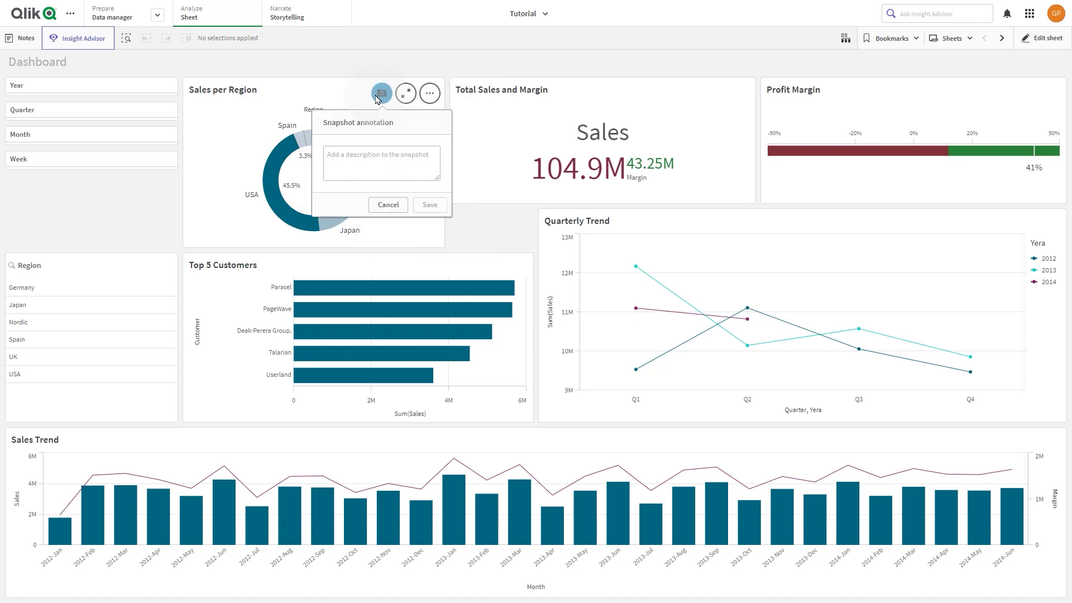
pyautogui.click(203, 196)
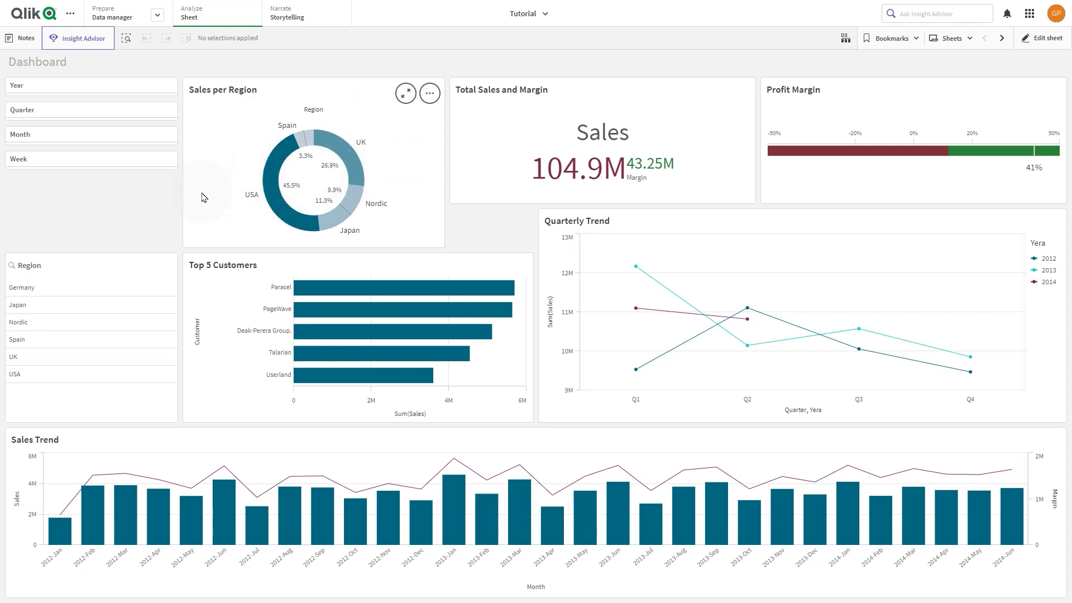
# - Filter Region to Nordic and save a storytelling snapshot of the Top 5 Customers chart with the annotation "Nordic"
pyautogui.click(34, 324)
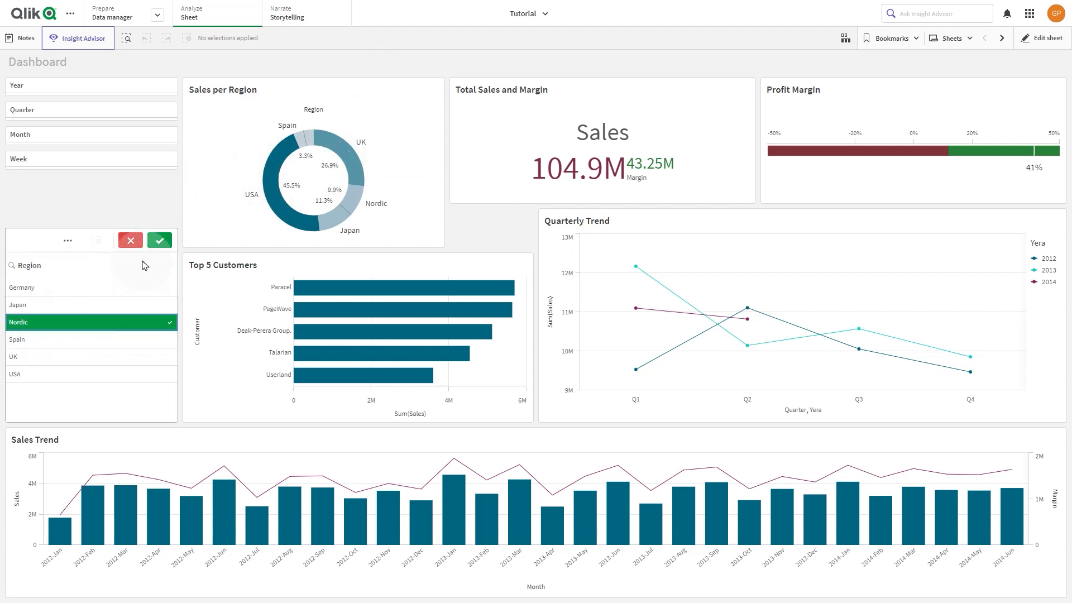
pyautogui.click(160, 240)
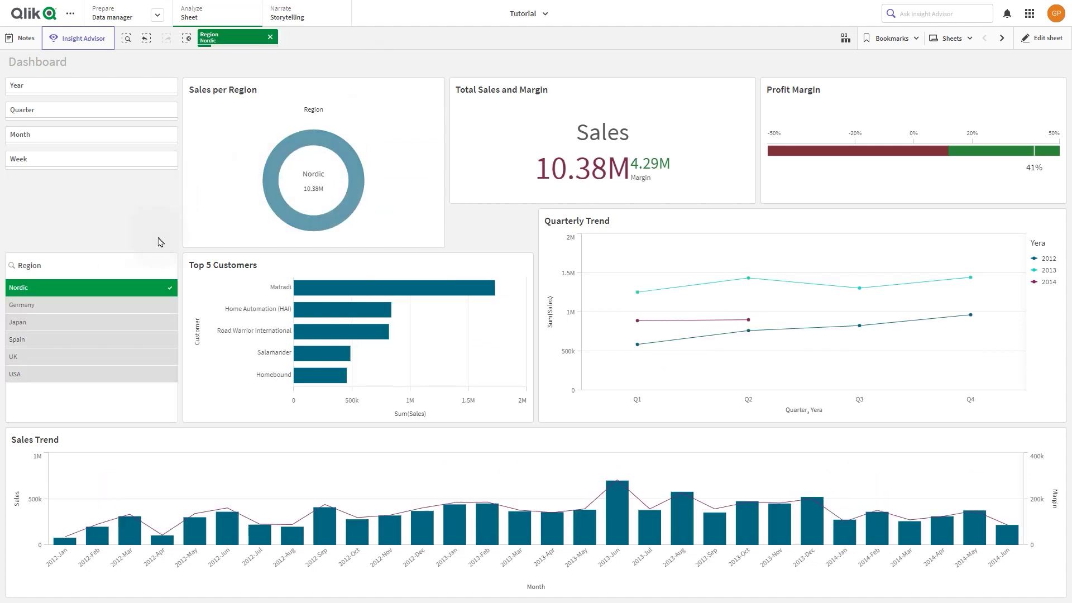
pyautogui.click(351, 321)
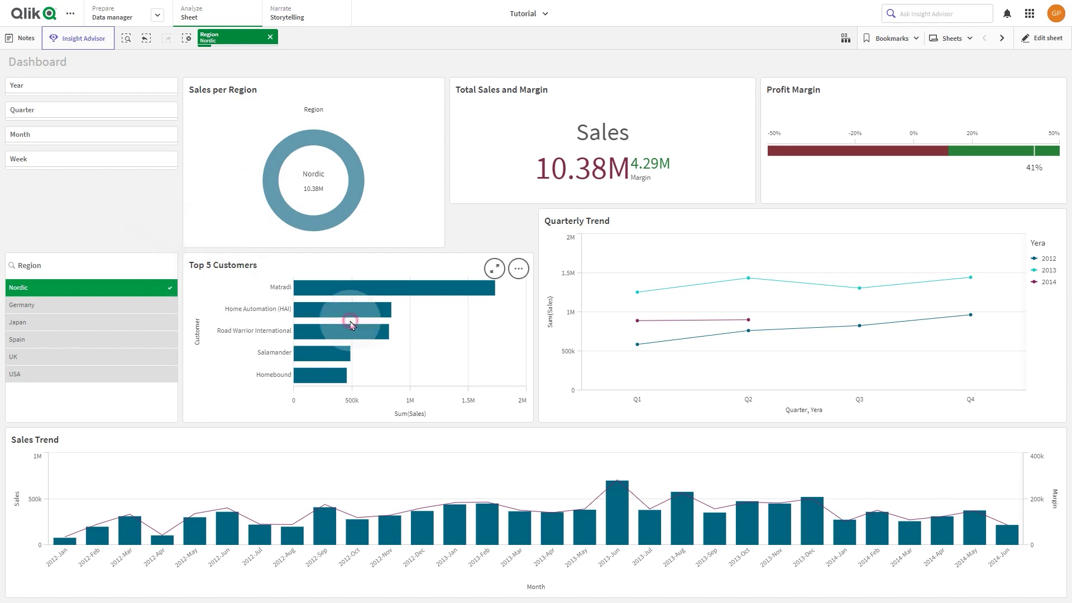
pyautogui.rightClick(350, 323)
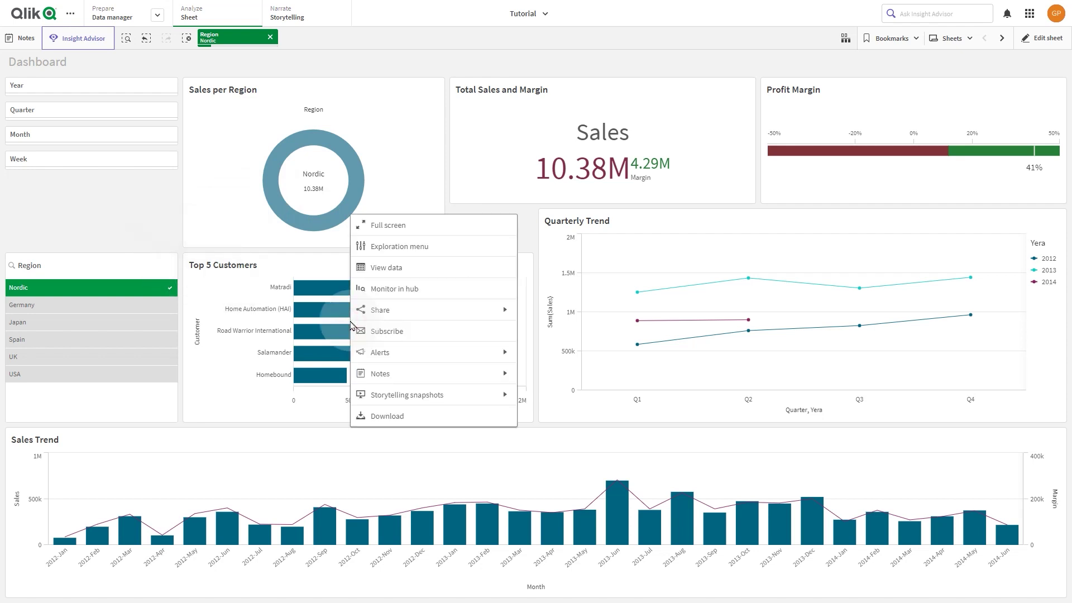
pyautogui.click(392, 398)
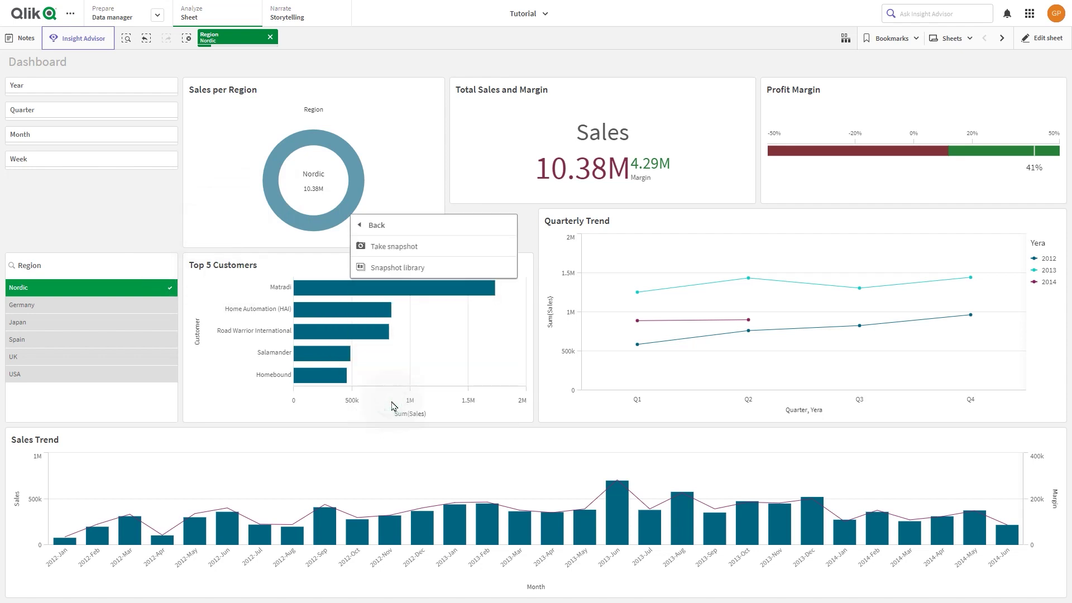
pyautogui.click(399, 249)
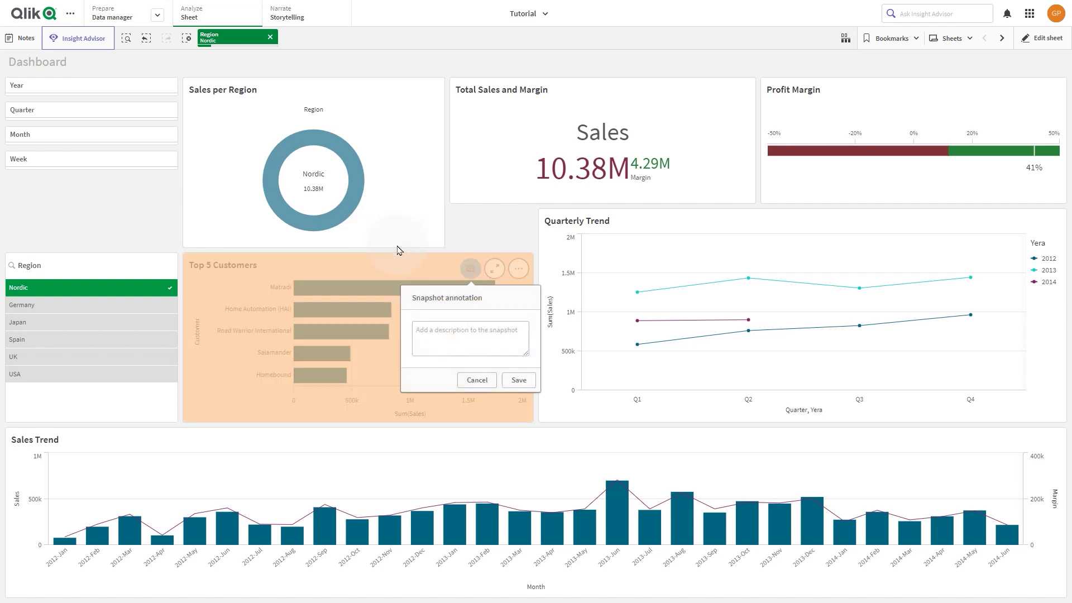
pyautogui.write('Nordic')
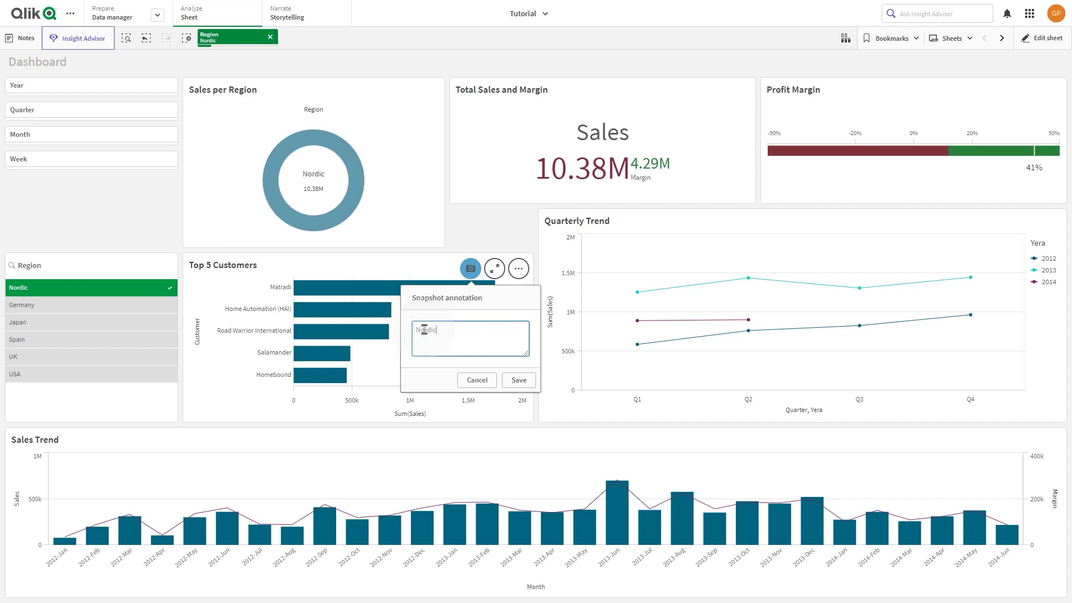
pyautogui.click(518, 380)
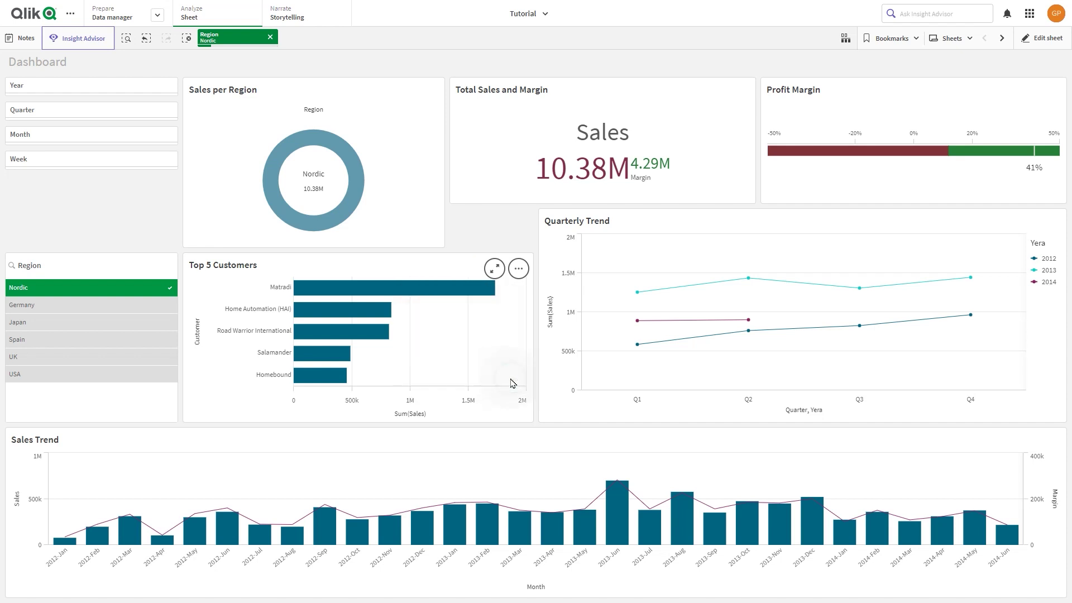
# - Save a storytelling snapshot of the Quarterly Trend chart with the annotation "Nordic"
pyautogui.rightClick(761, 300)
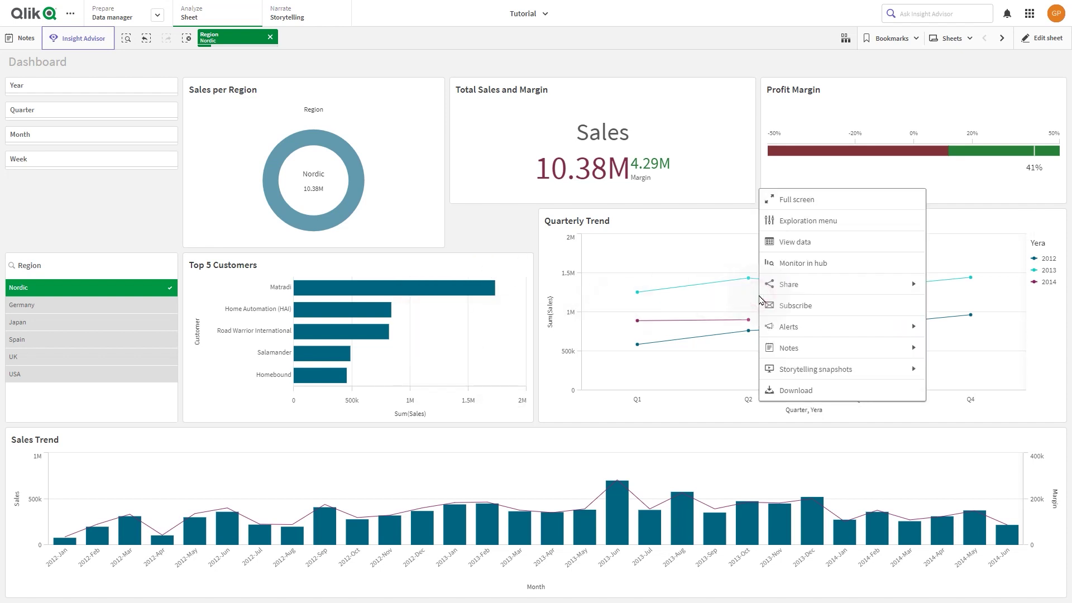
pyautogui.click(796, 369)
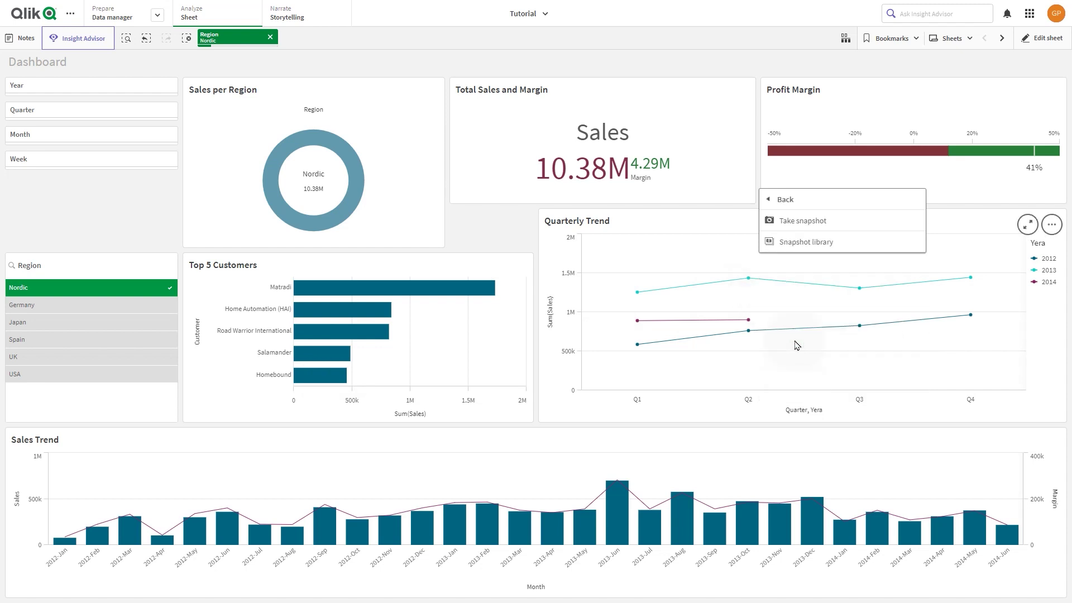
pyautogui.click(792, 221)
pyautogui.click(950, 289)
pyautogui.write('Nordic')
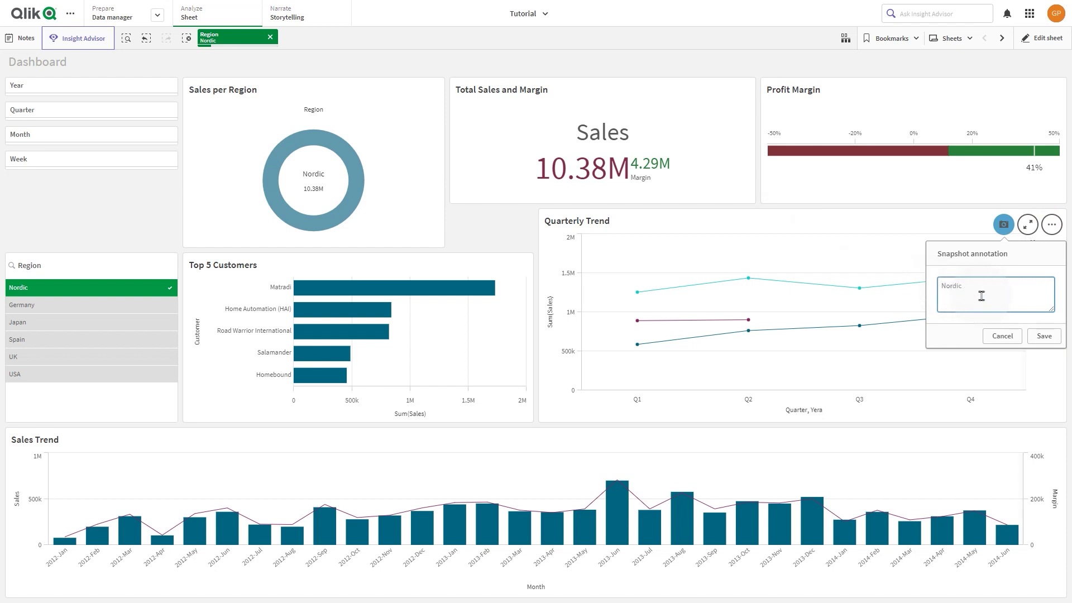
pyautogui.click(1036, 334)
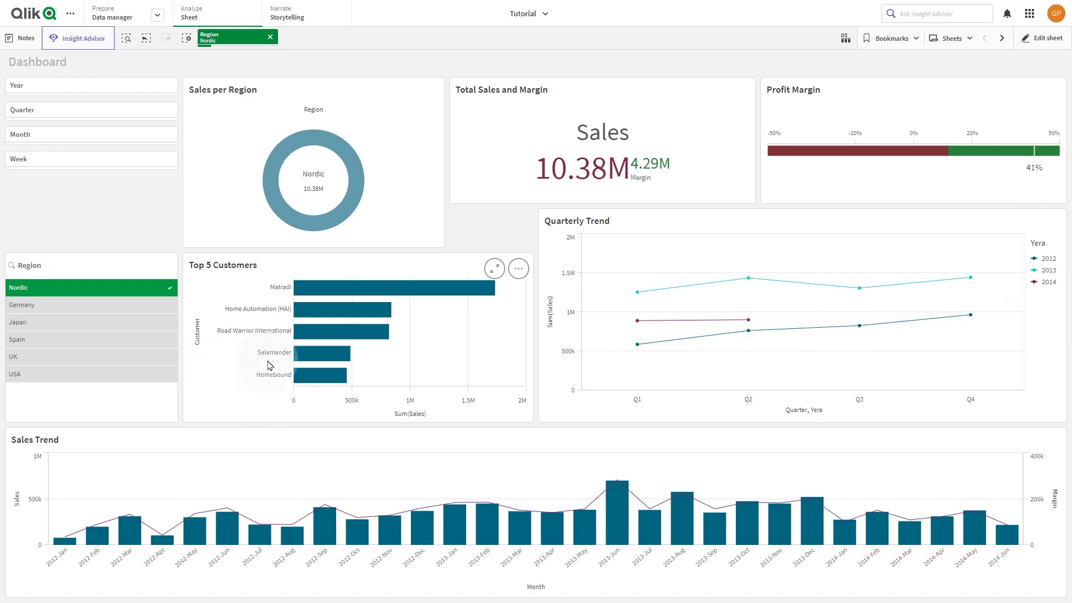
# - Switch the Region filter to USA only and save a storytelling snapshot of the Top 5 Customers chart with the annotation "US"
pyautogui.click(149, 292)
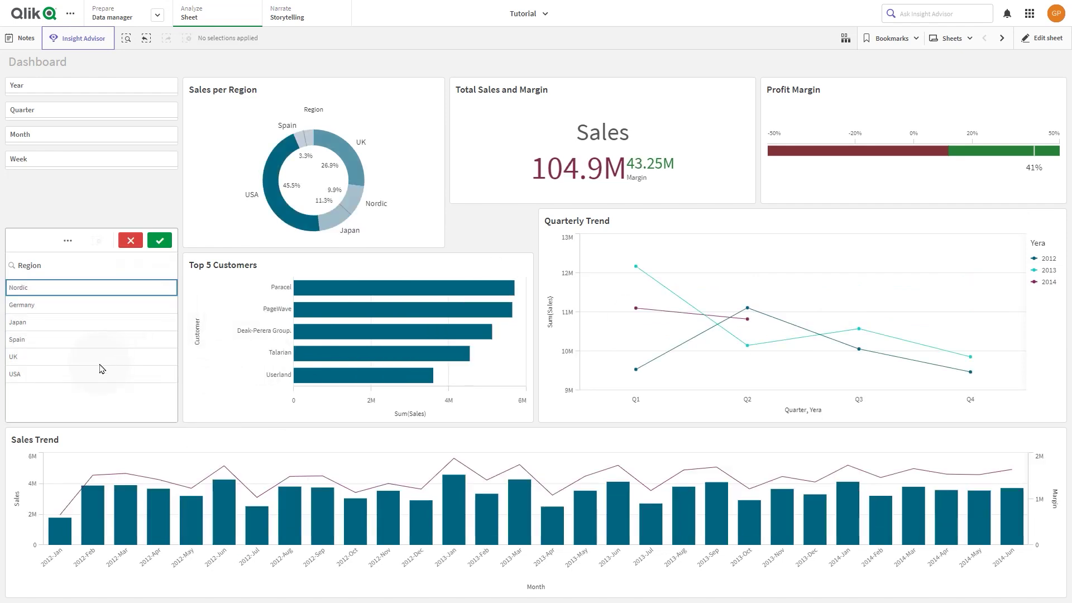
pyautogui.click(87, 373)
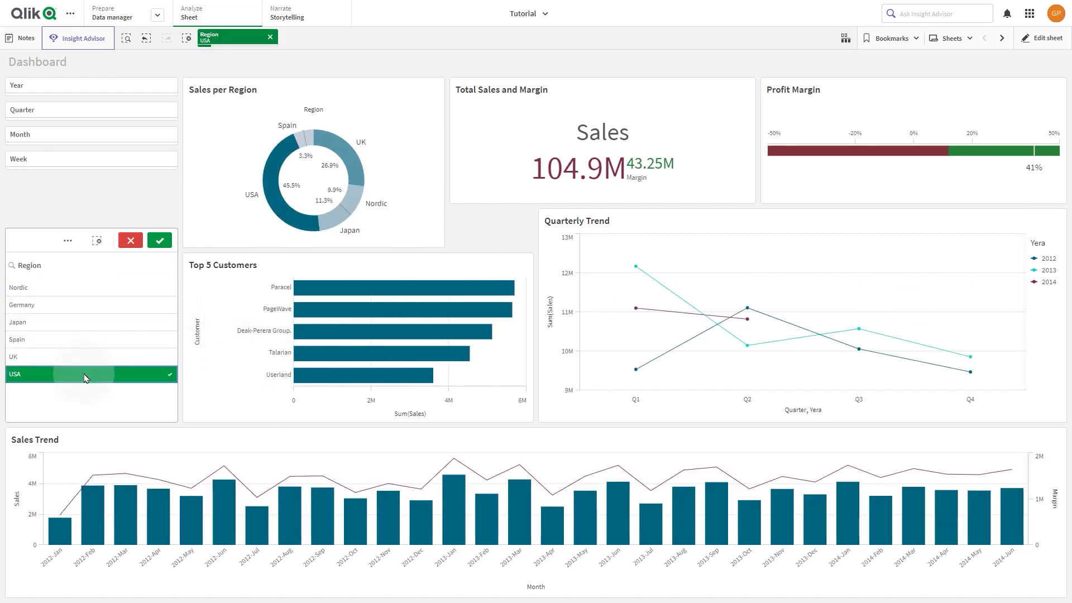
pyautogui.click(159, 240)
pyautogui.rightClick(285, 325)
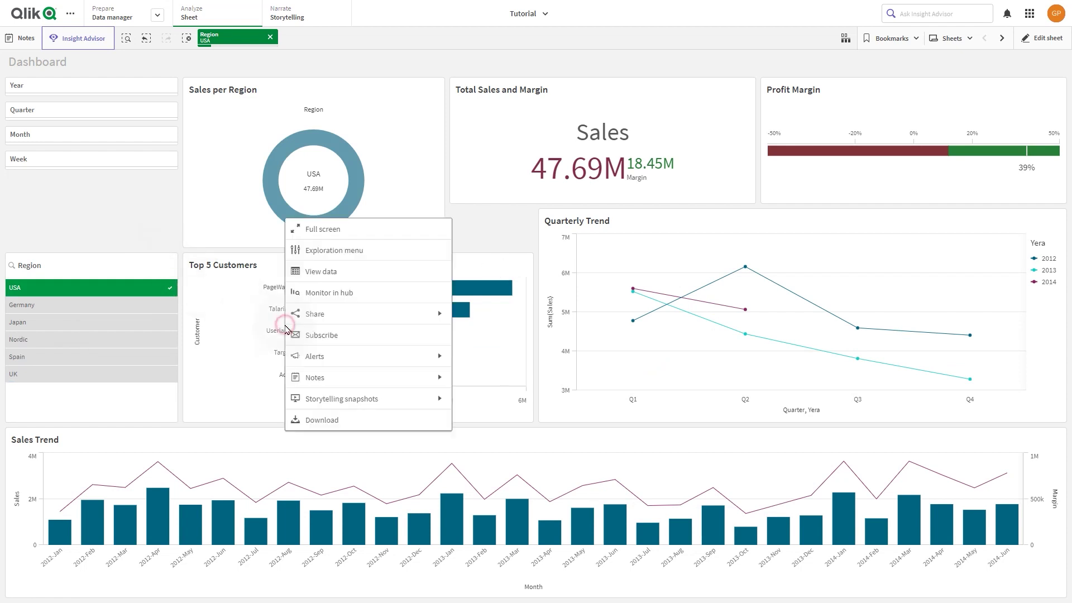
pyautogui.click(333, 398)
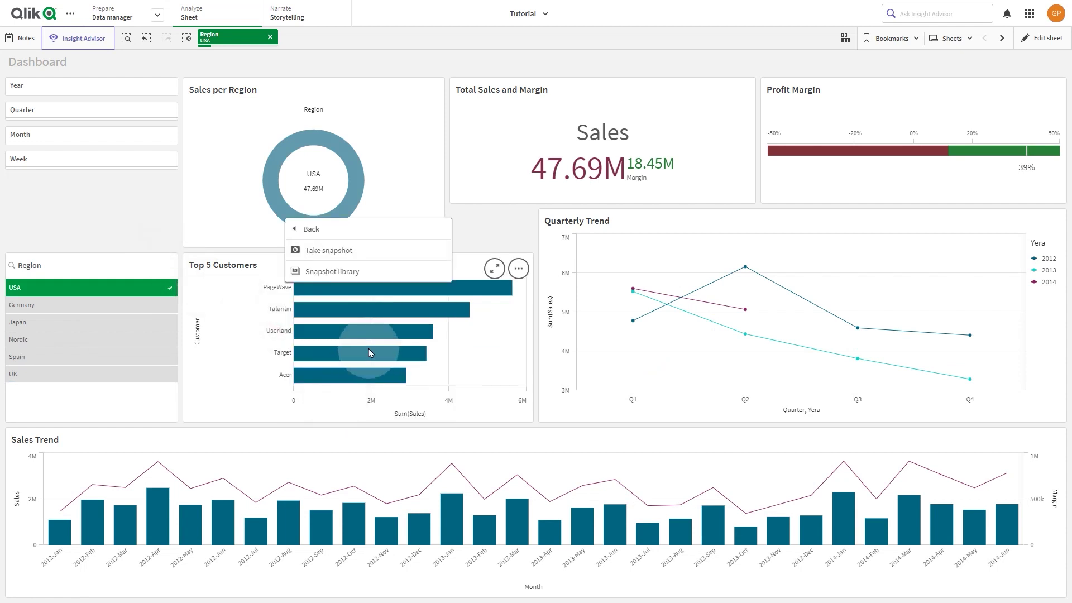
pyautogui.click(359, 250)
pyautogui.click(447, 330)
pyautogui.write('US')
pyautogui.click(513, 380)
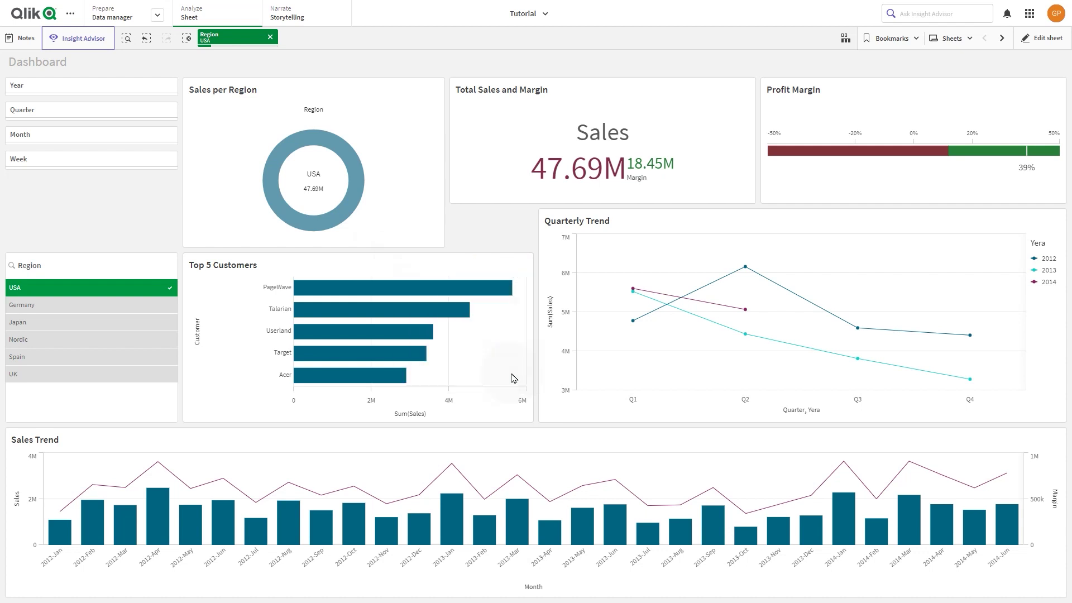
# - Save a storytelling snapshot of the Quarterly Trend chart with the annotation "US"
pyautogui.rightClick(719, 292)
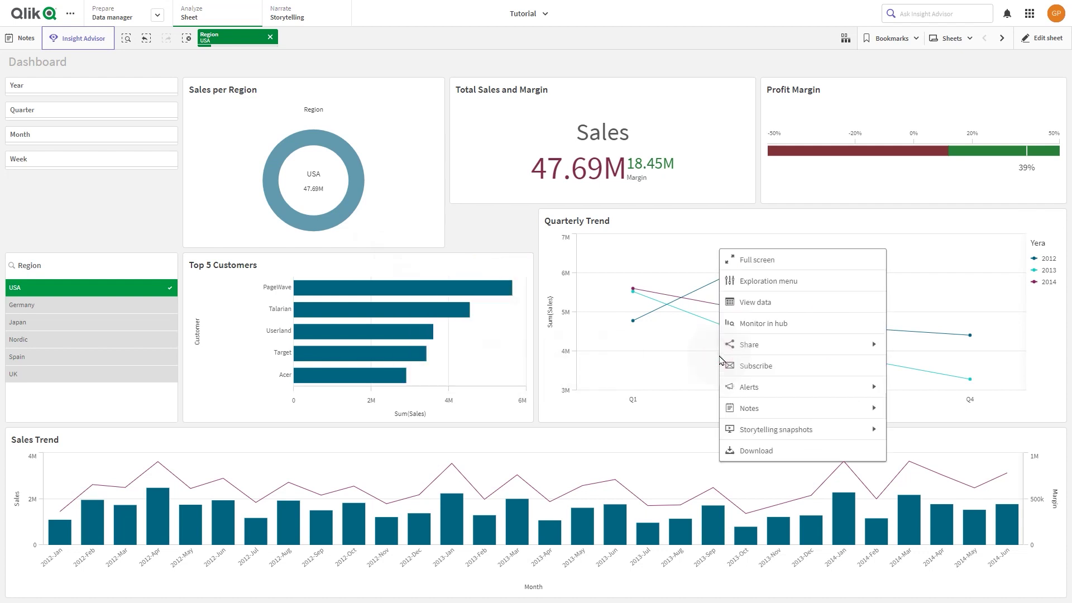
pyautogui.click(751, 429)
pyautogui.click(748, 281)
pyautogui.click(950, 292)
pyautogui.write('US')
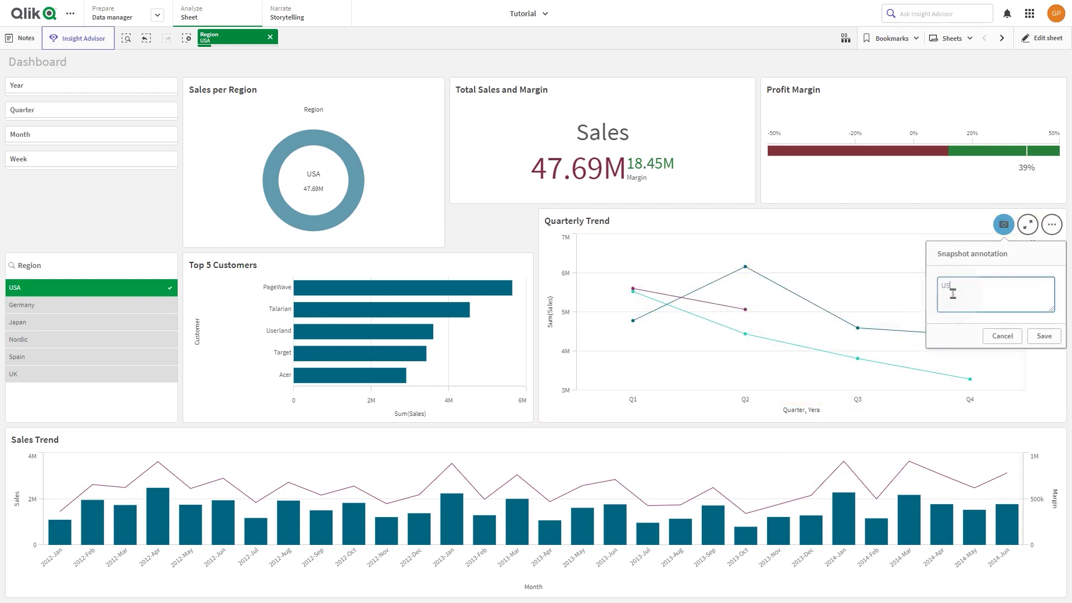
pyautogui.click(1042, 335)
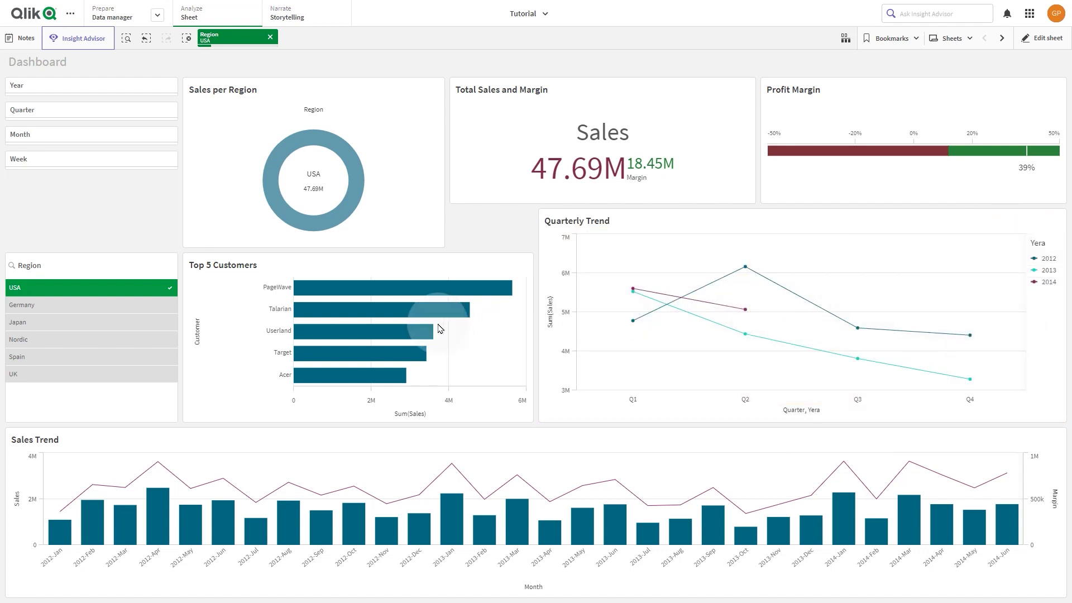
# - Switch the Region filter to Japan only and save a storytelling snapshot of the Top 5 Customers chart with the annotation "Japan"
pyautogui.click(127, 288)
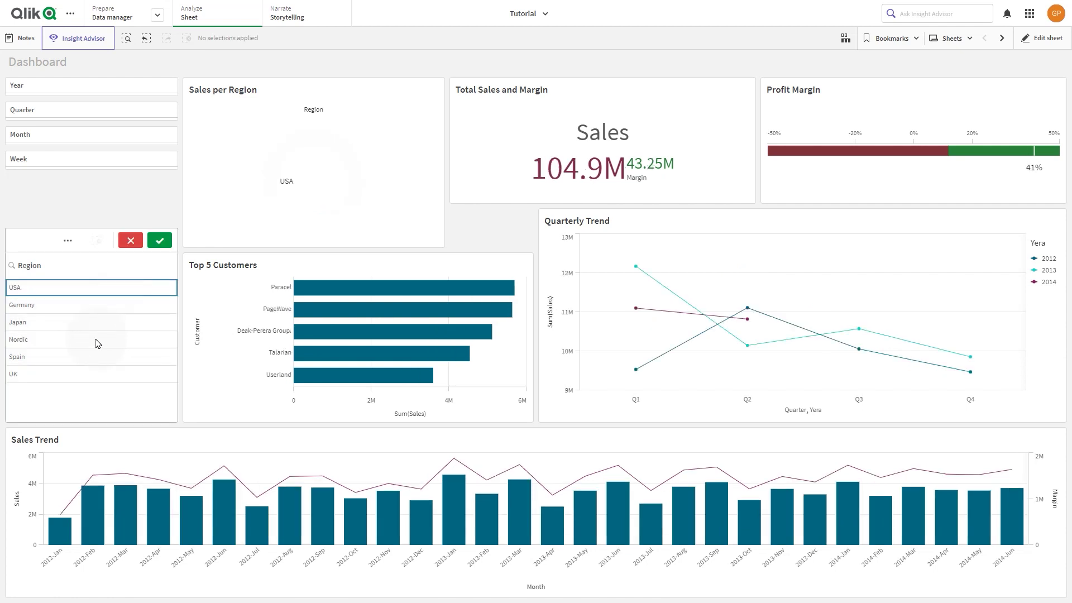
pyautogui.click(80, 323)
pyautogui.click(162, 241)
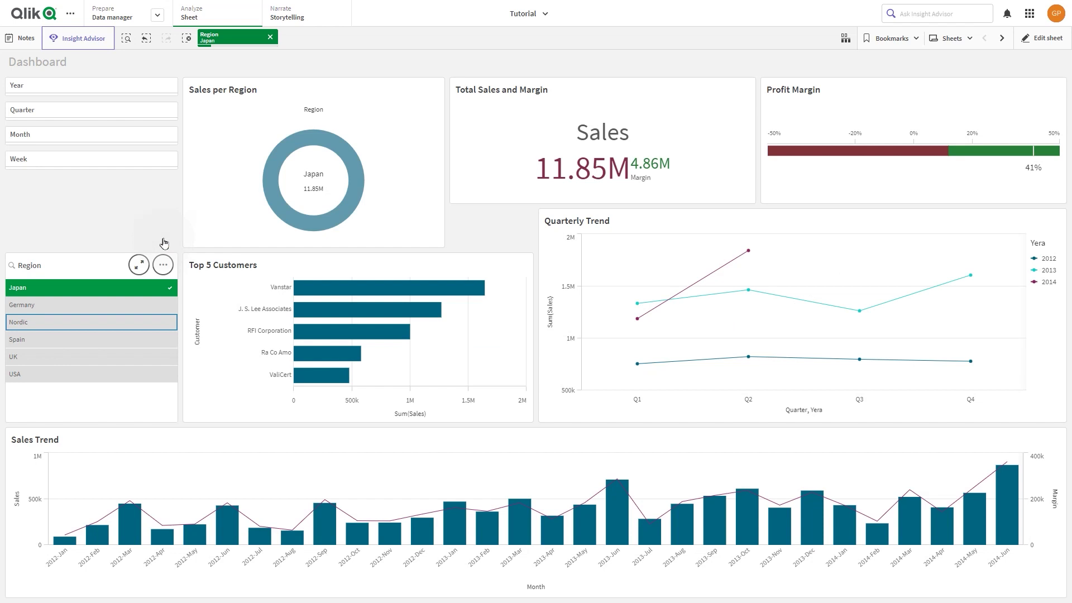
pyautogui.rightClick(370, 335)
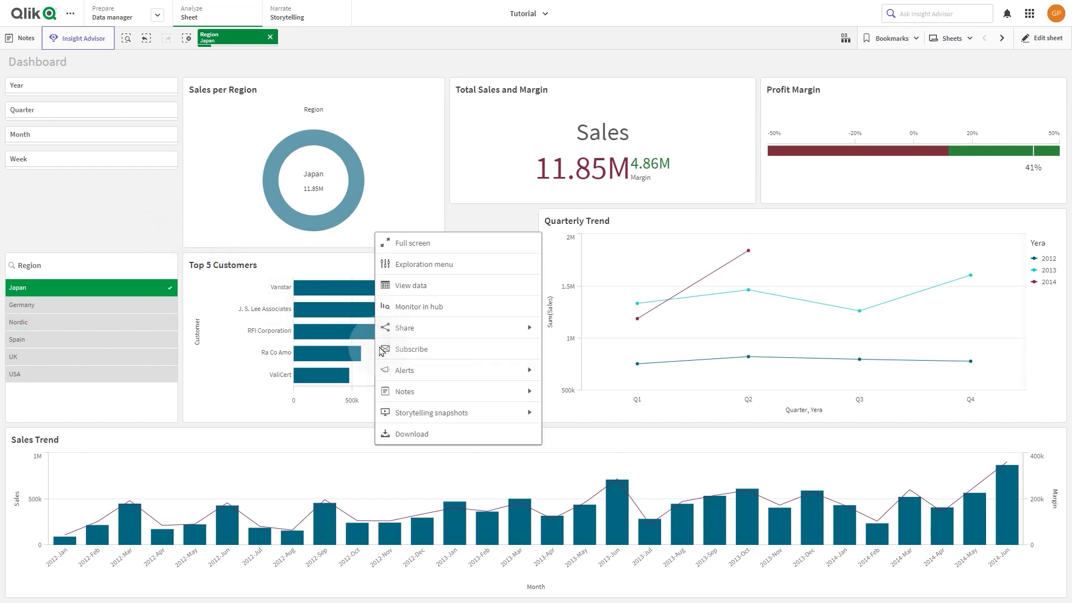
pyautogui.click(410, 412)
pyautogui.click(433, 268)
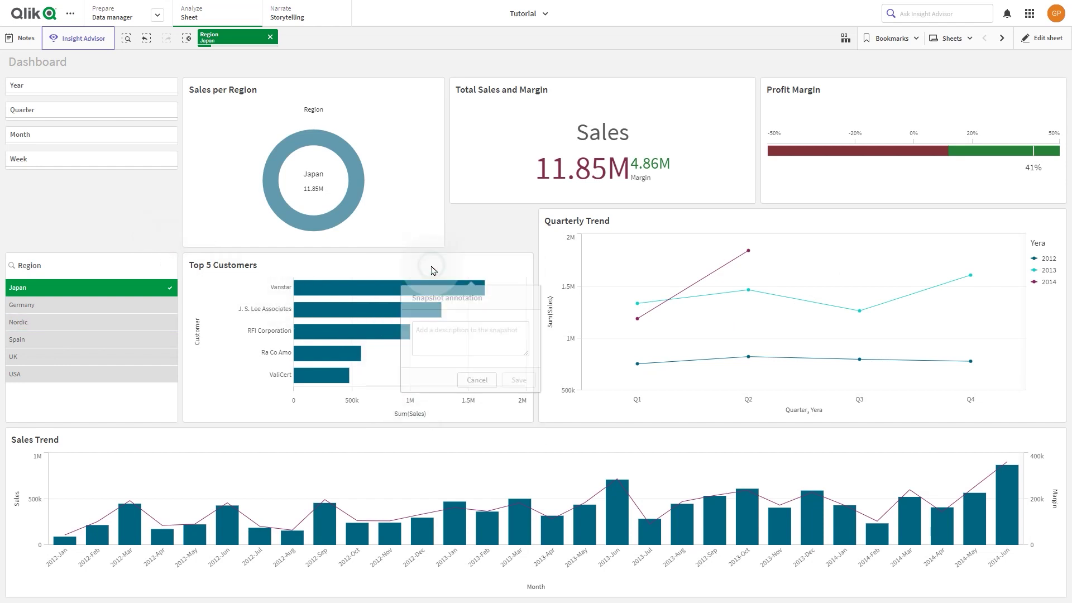
pyautogui.click(431, 328)
pyautogui.write('Japan')
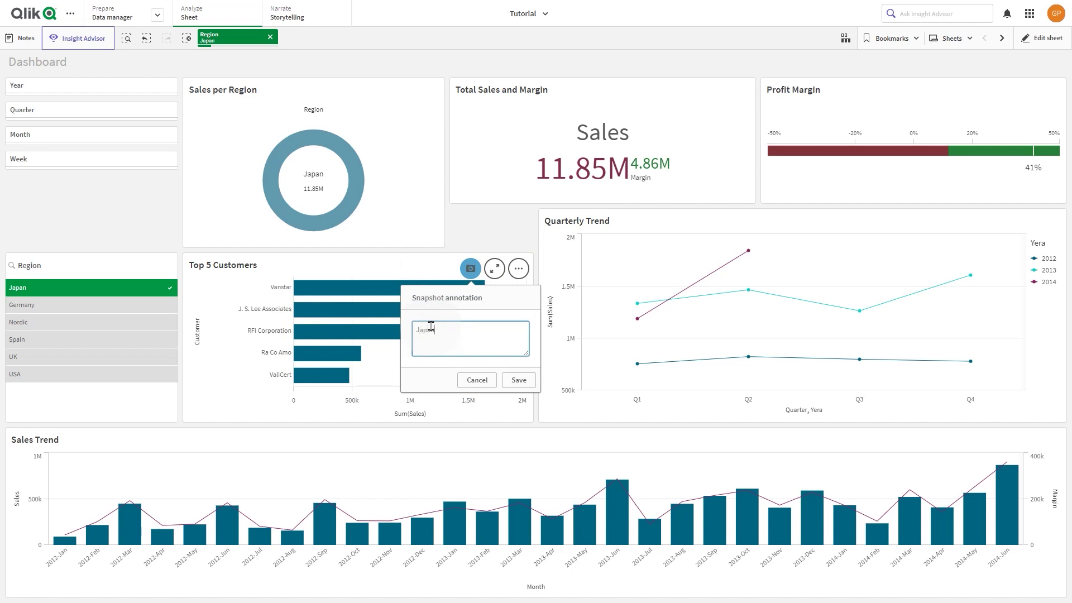
pyautogui.click(518, 379)
# - Save a storytelling snapshot of the Quarterly Trend chart with the annotation "Japan"
pyautogui.rightClick(770, 344)
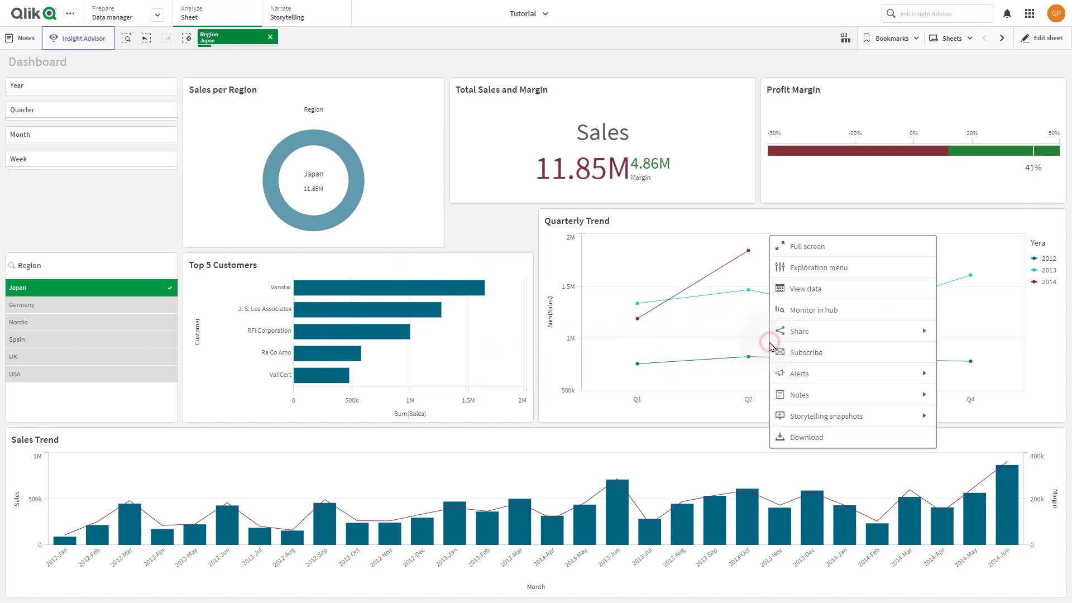
pyautogui.click(807, 416)
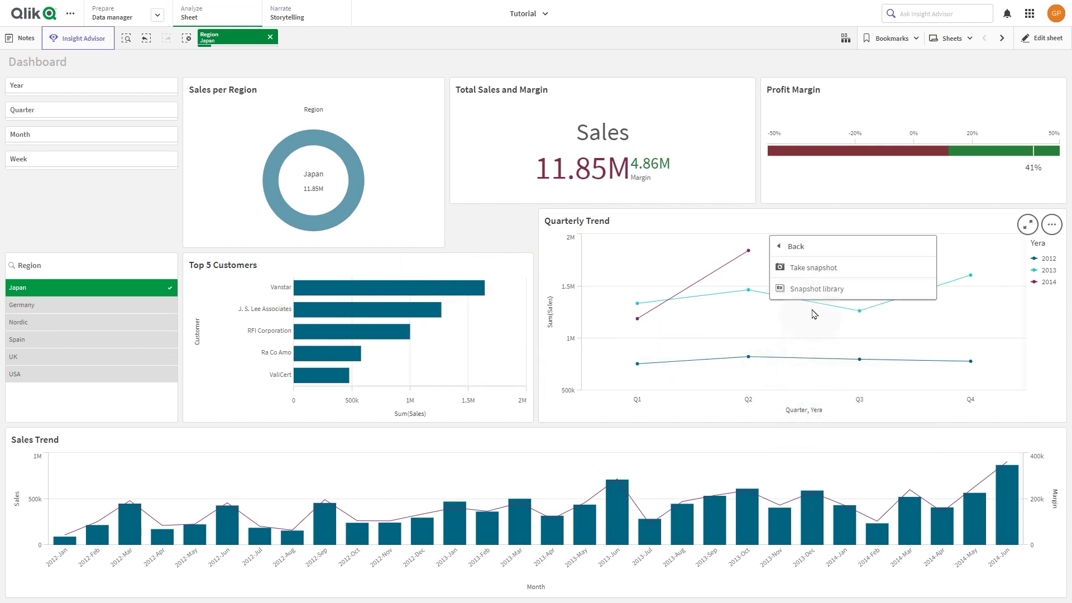
pyautogui.click(814, 268)
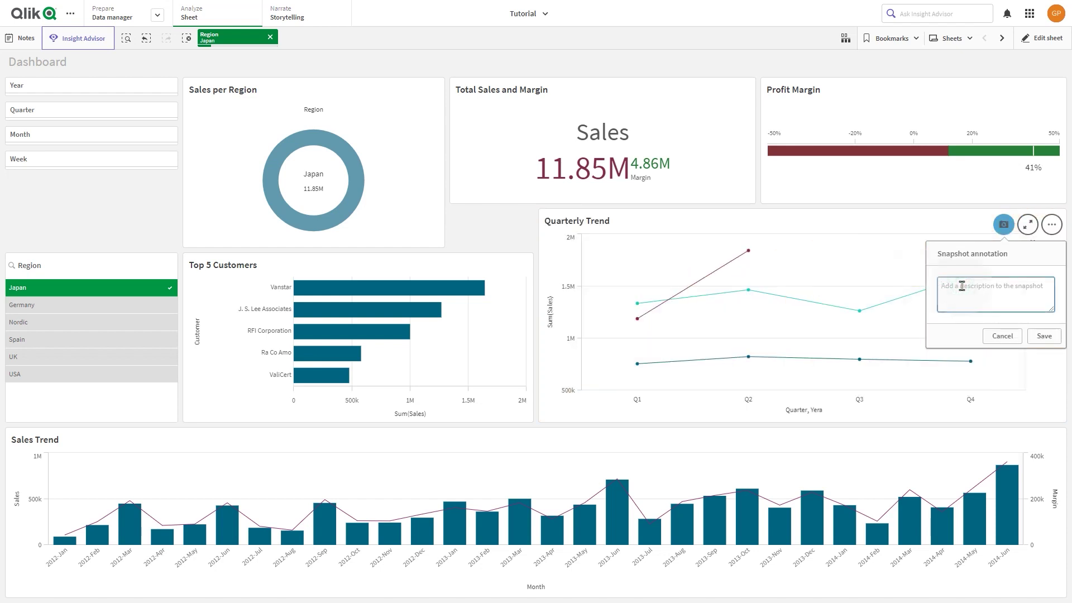
pyautogui.click(1044, 335)
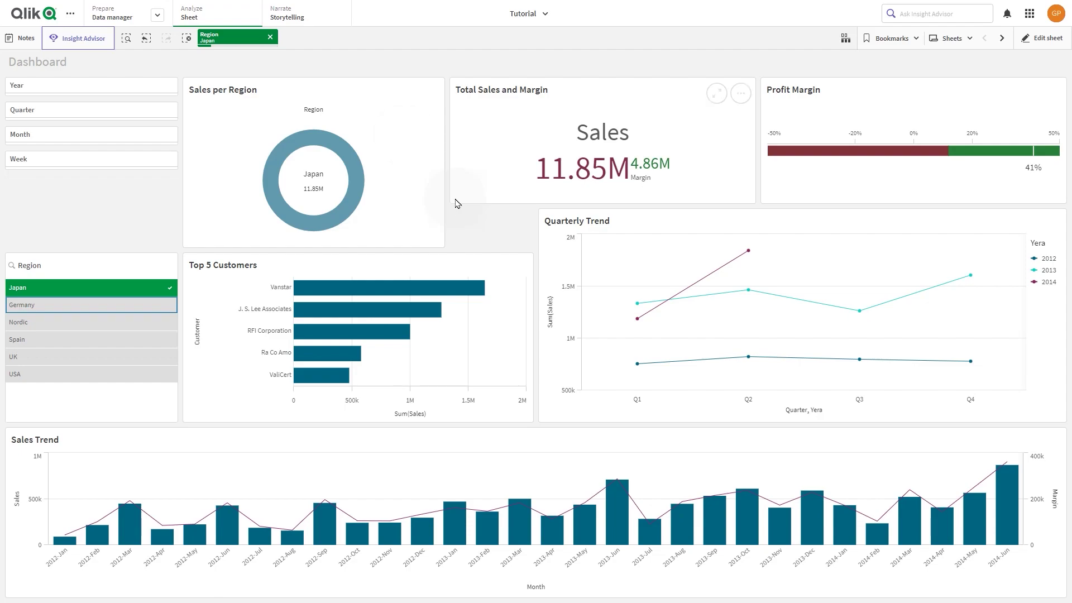
# - In the storytelling view, add the title "Three largest regions" at the top of the blank slide and make it bold
pyautogui.click(304, 15)
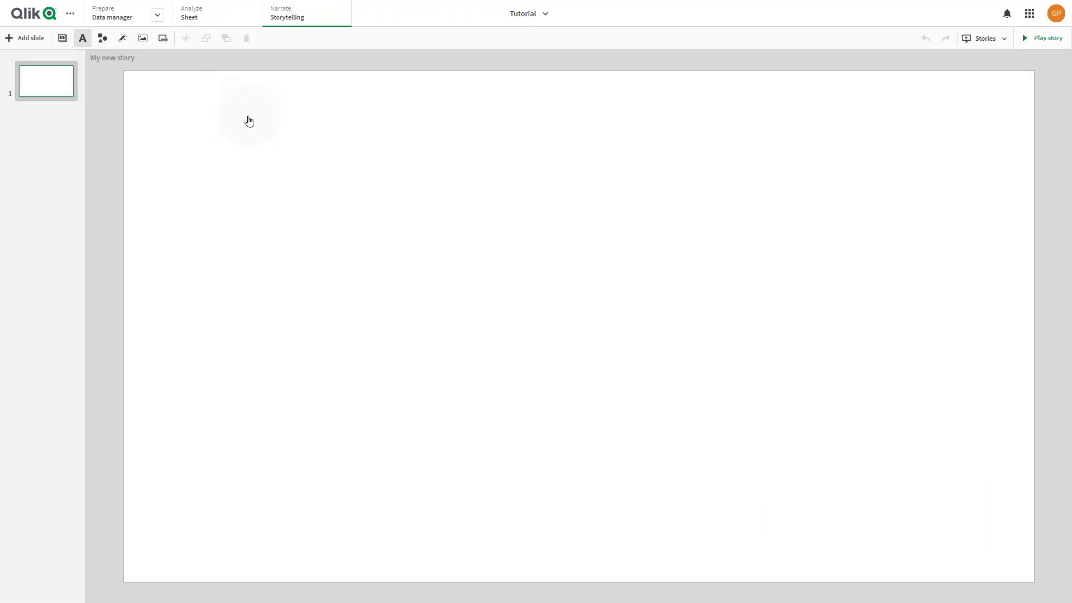
pyautogui.moveTo(72, 91); pyautogui.dragTo(359, 120)
pyautogui.doubleClick(327, 133)
pyautogui.write('Three l')
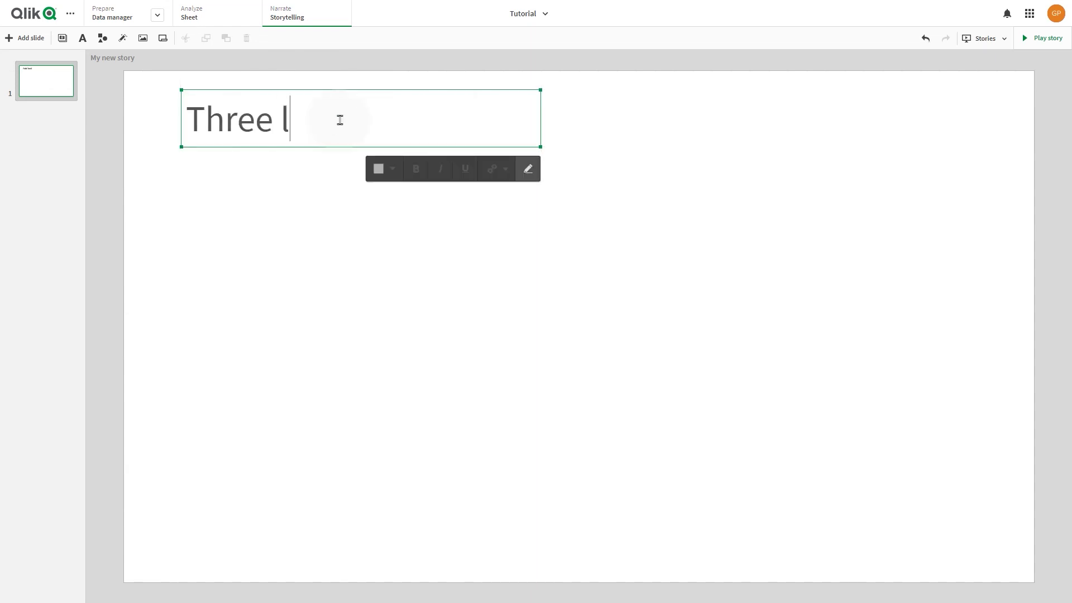
pyautogui.write('argest regions')
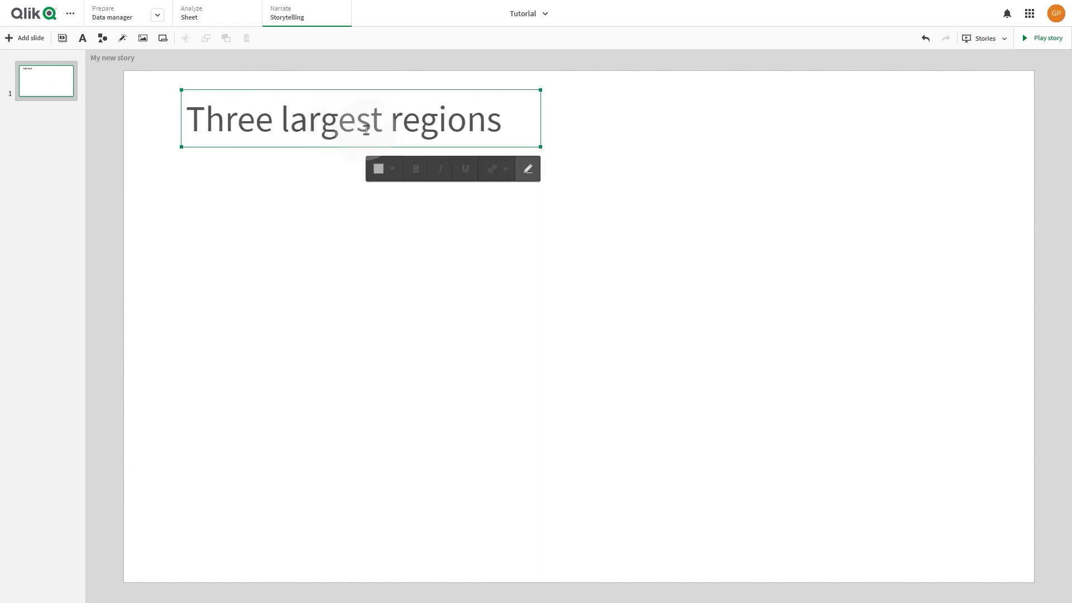
pyautogui.tripleClick(359, 122)
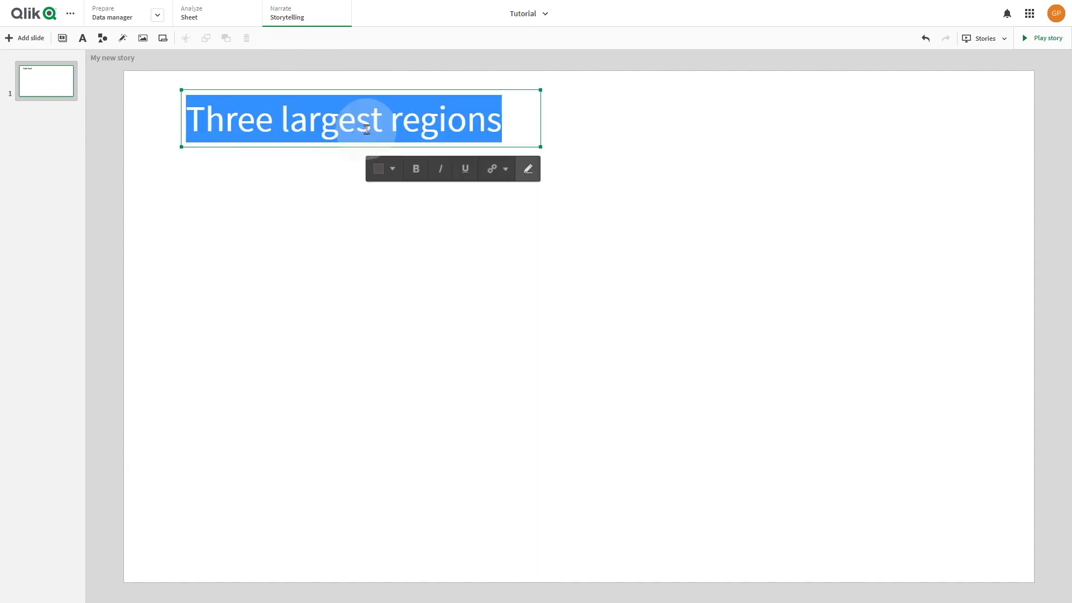
pyautogui.click(414, 169)
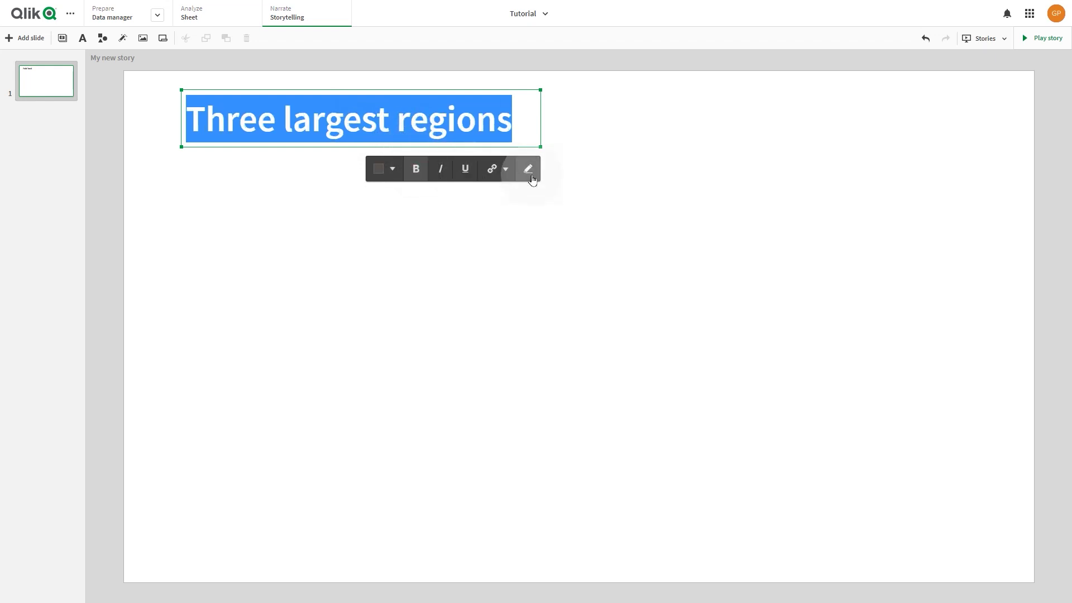
pyautogui.click(511, 199)
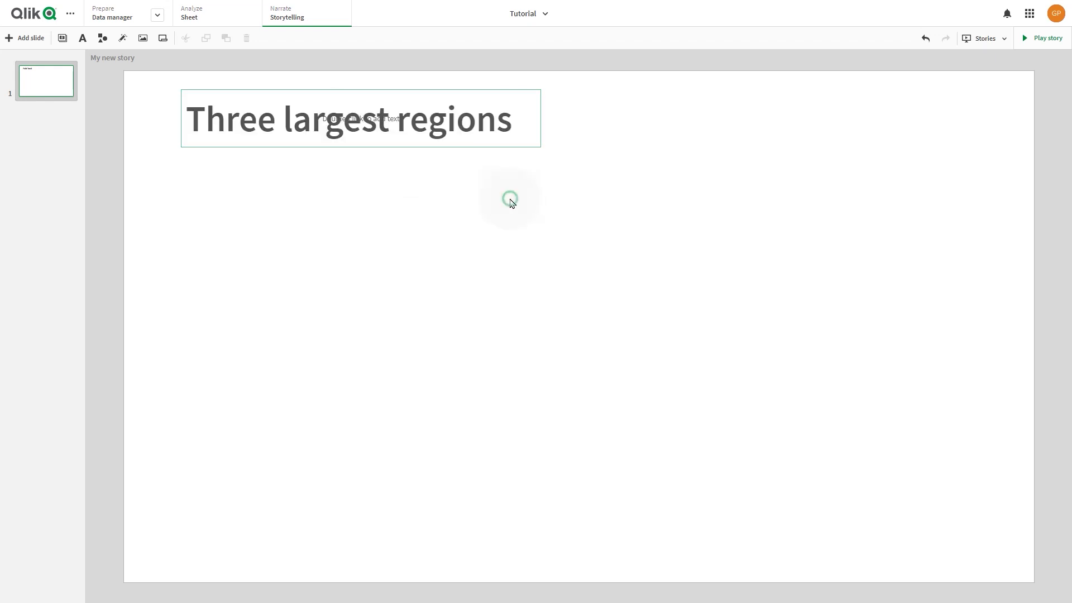
# - Place the Sales per Region snapshot on the slide below the title and apply the Any value effect to it
pyautogui.click(62, 39)
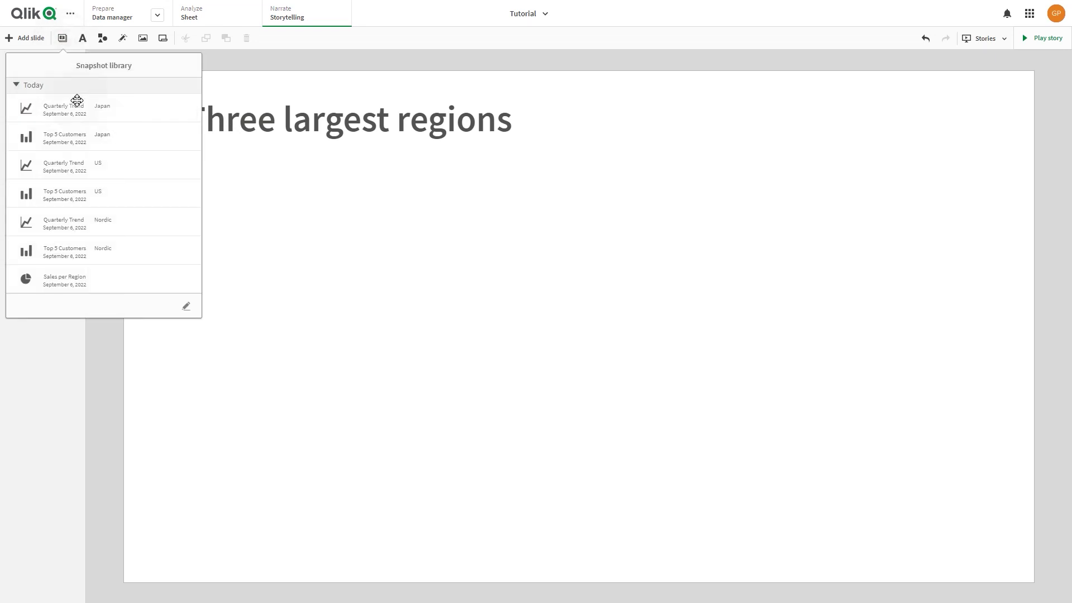
pyautogui.moveTo(86, 279); pyautogui.dragTo(289, 257)
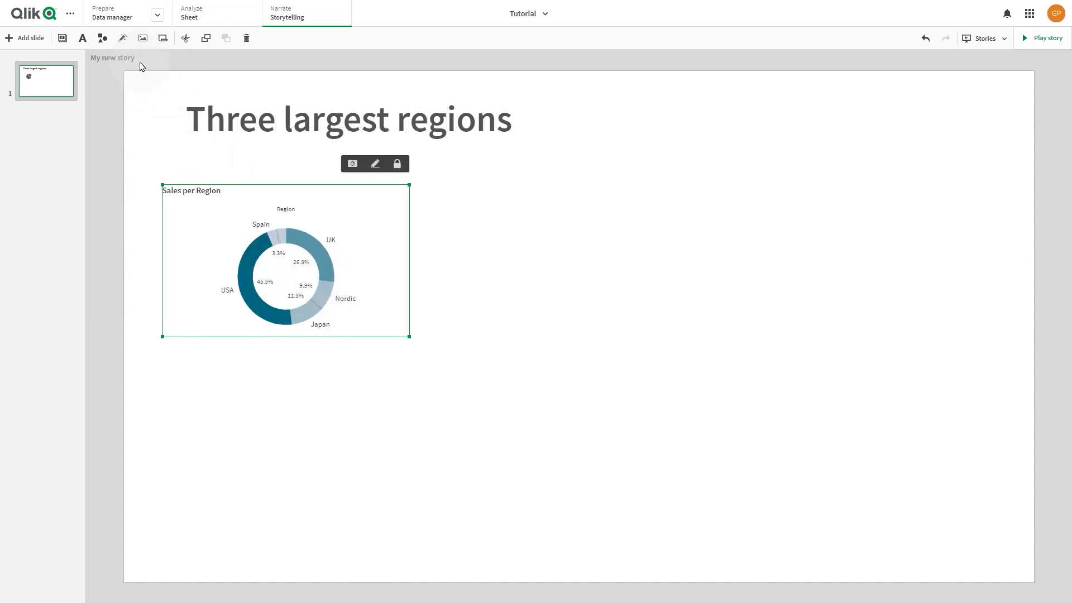
pyautogui.click(123, 37)
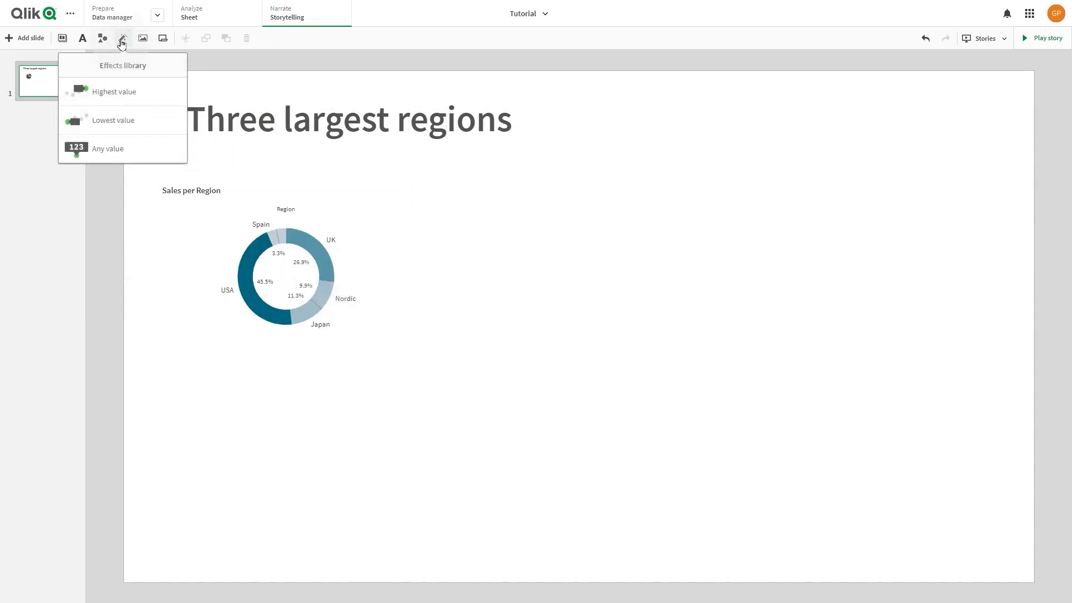
pyautogui.moveTo(106, 153); pyautogui.dragTo(289, 253)
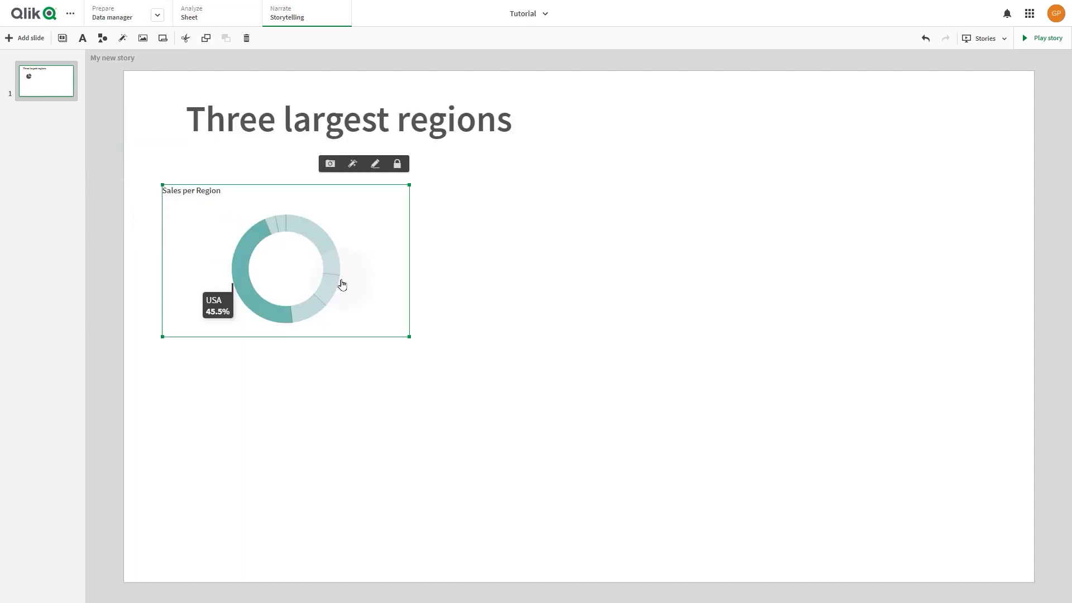